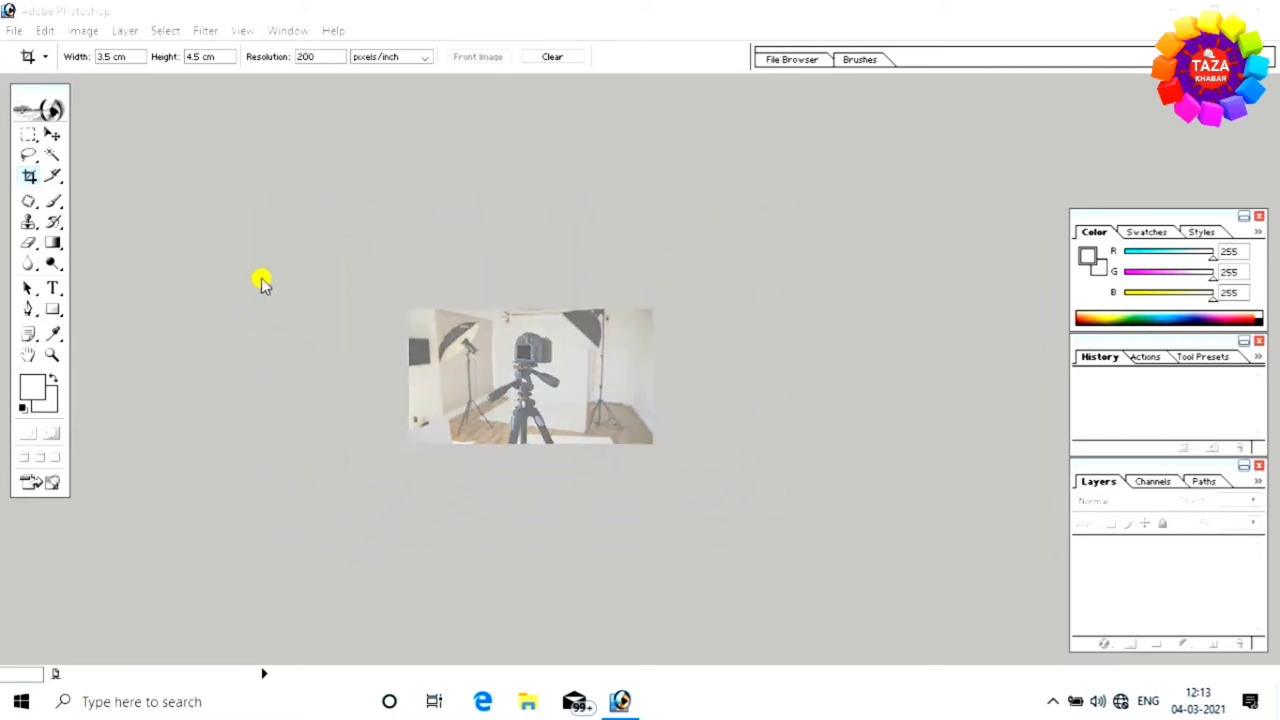
- Open the patterned-top portrait from the NEWWW folder and enter the crop width value
double_click(271, 249)
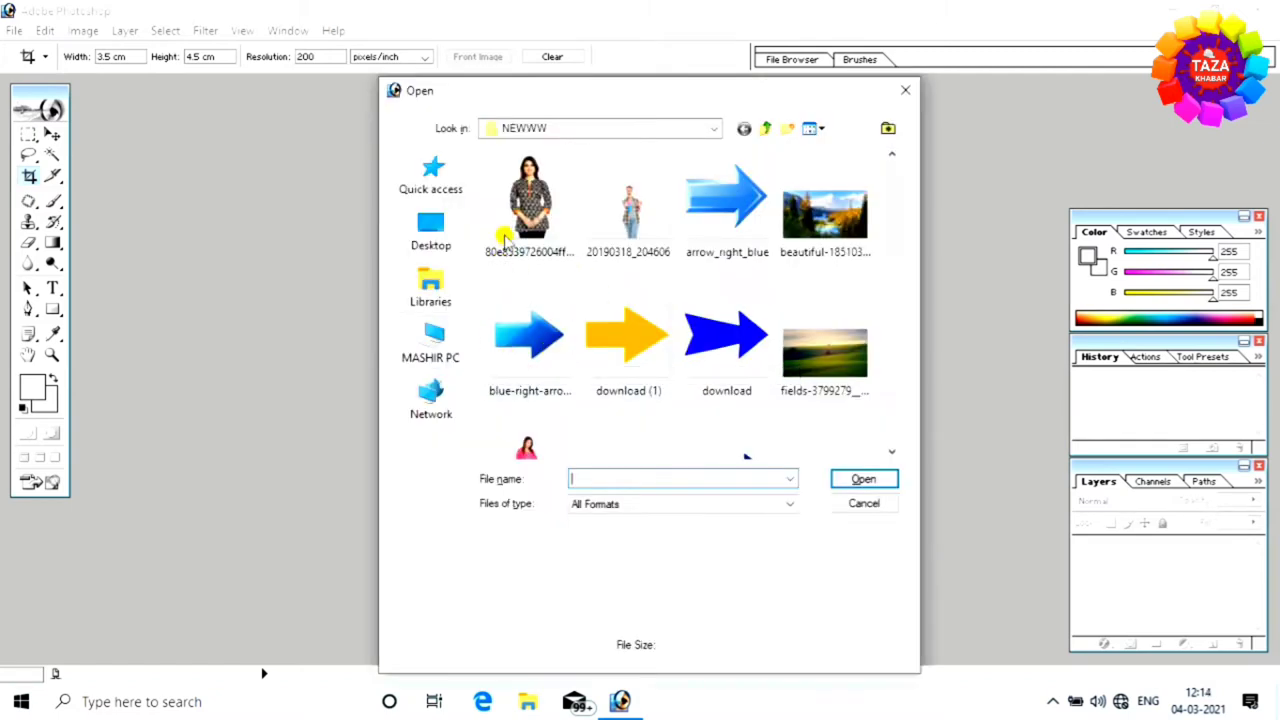
left_click(512, 220)
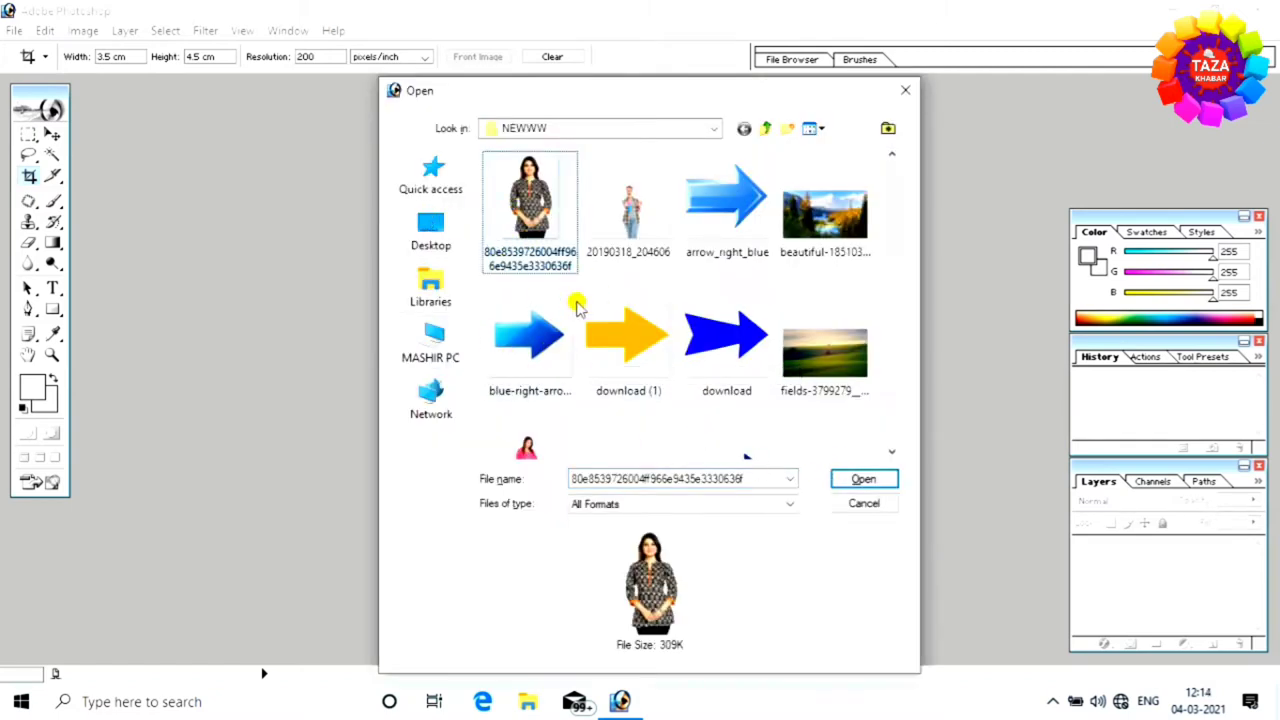
left_click(866, 479)
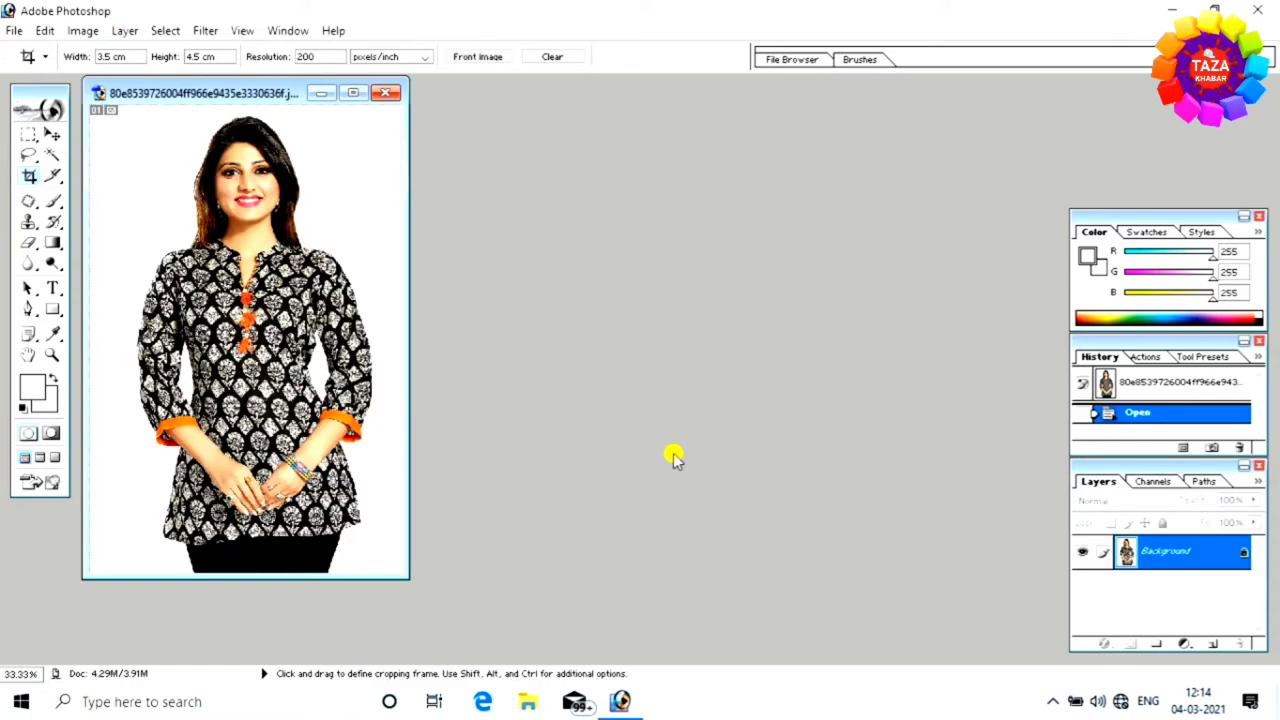
left_click_drag(257, 93, 518, 145)
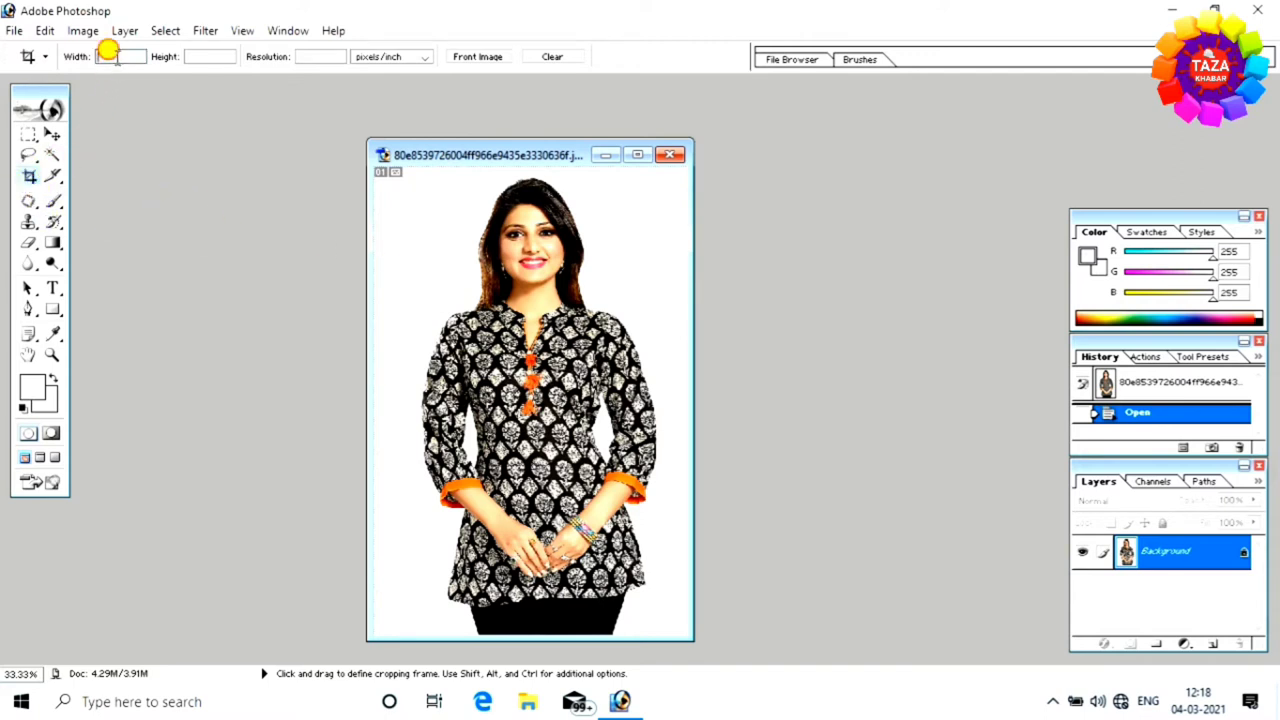
type("3.5")
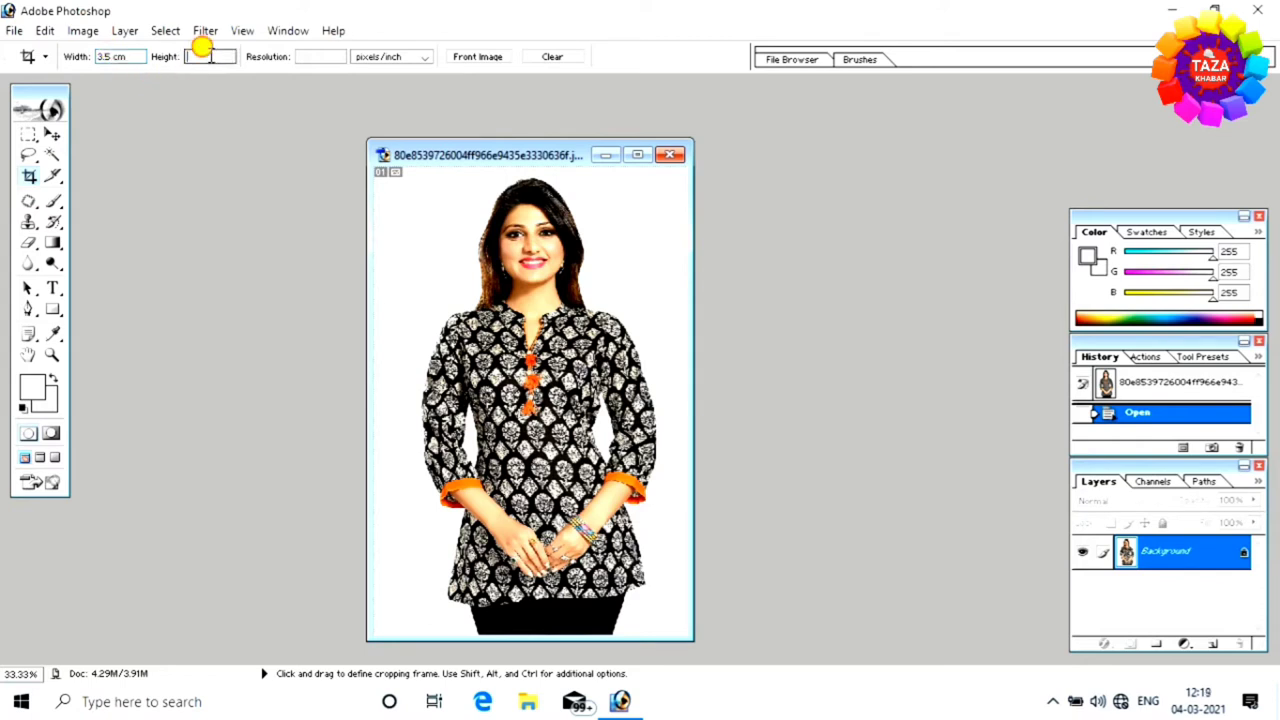
type(".")
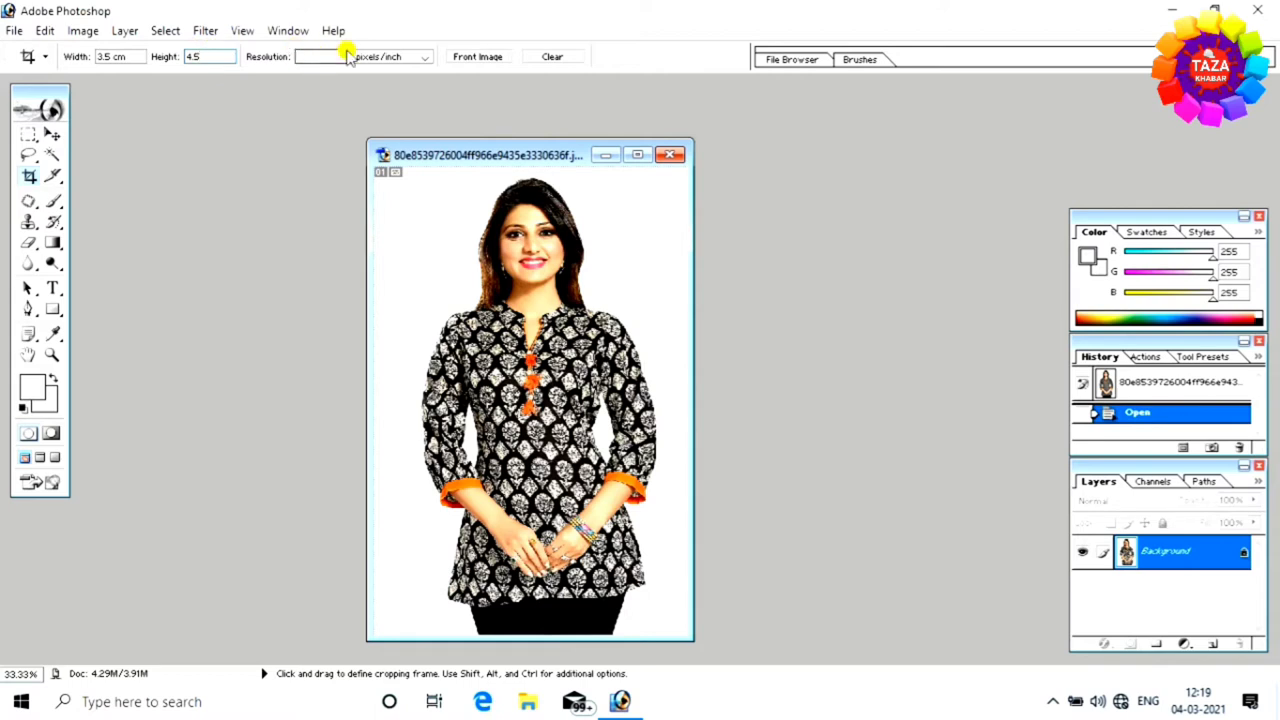
type("2")
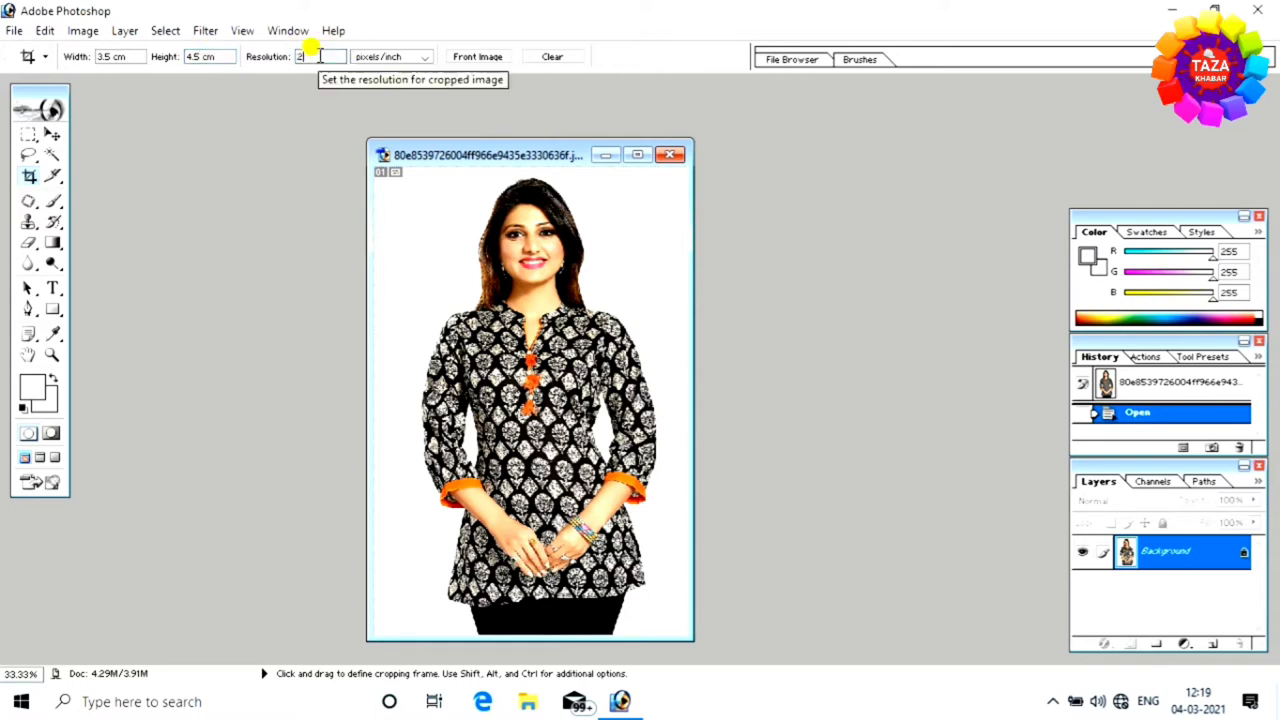
type("00")
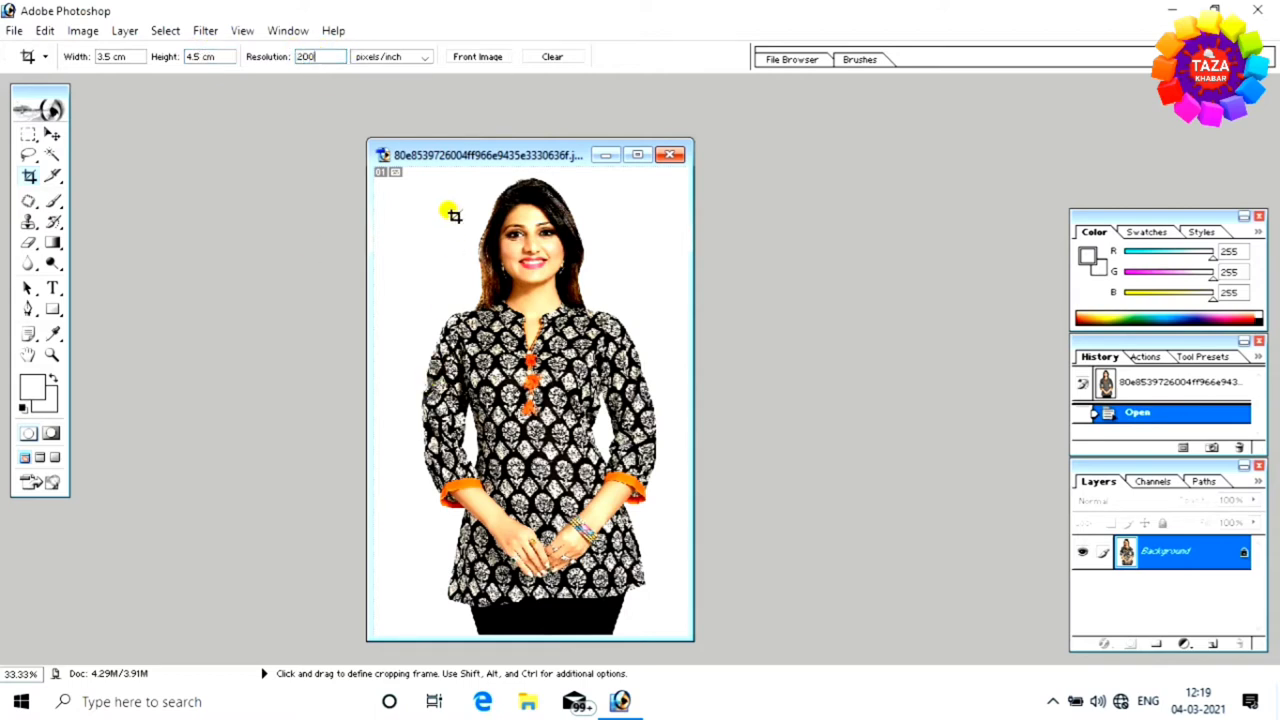
- Draw a head-and-shoulders crop box, adjust its edges, and commit the crop
left_click_drag(427, 177, 698, 425)
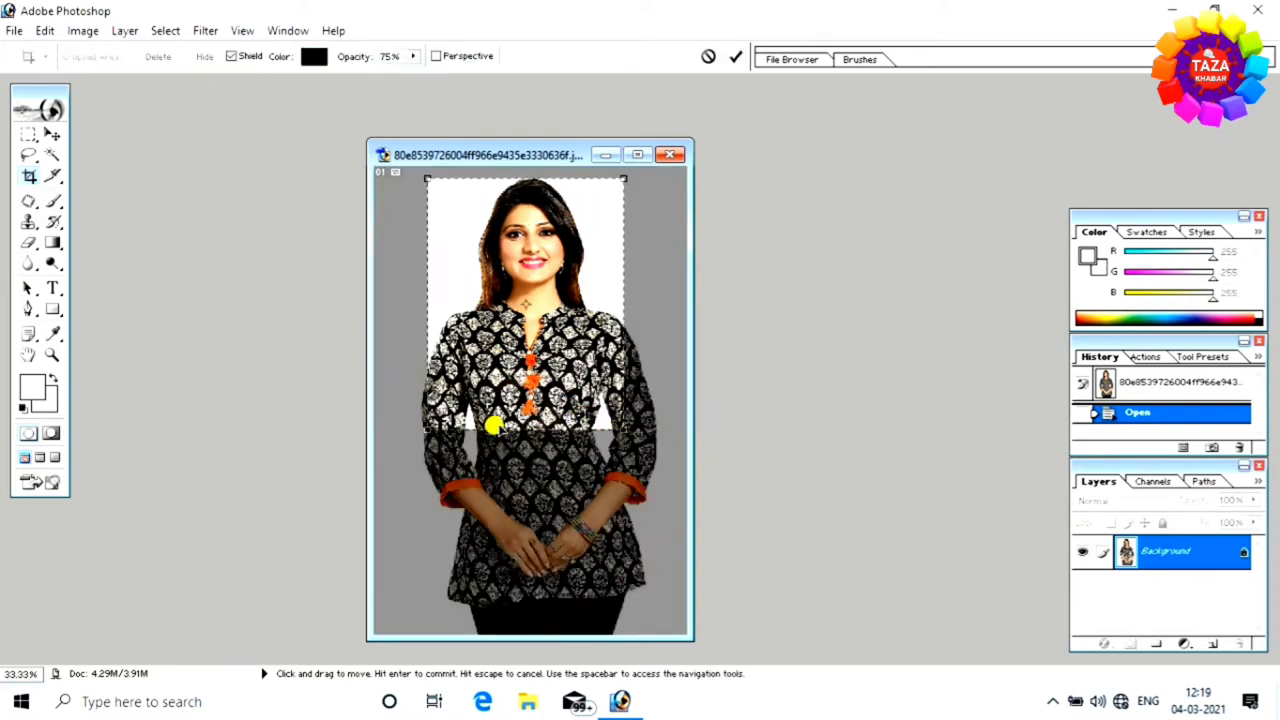
left_click_drag(424, 421, 450, 399)
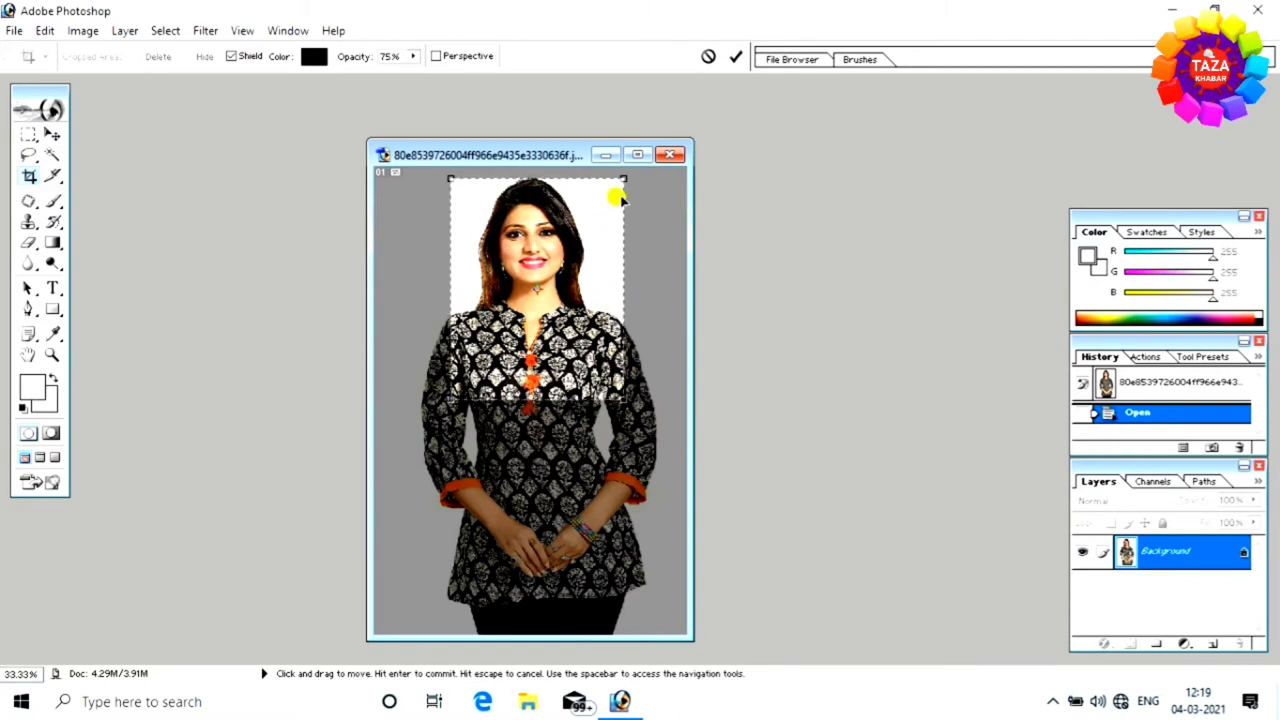
mouse_move(622, 176)
left_mouse_down()
mouse_move(657, 158)
mouse_move(644, 166)
left_mouse_up()
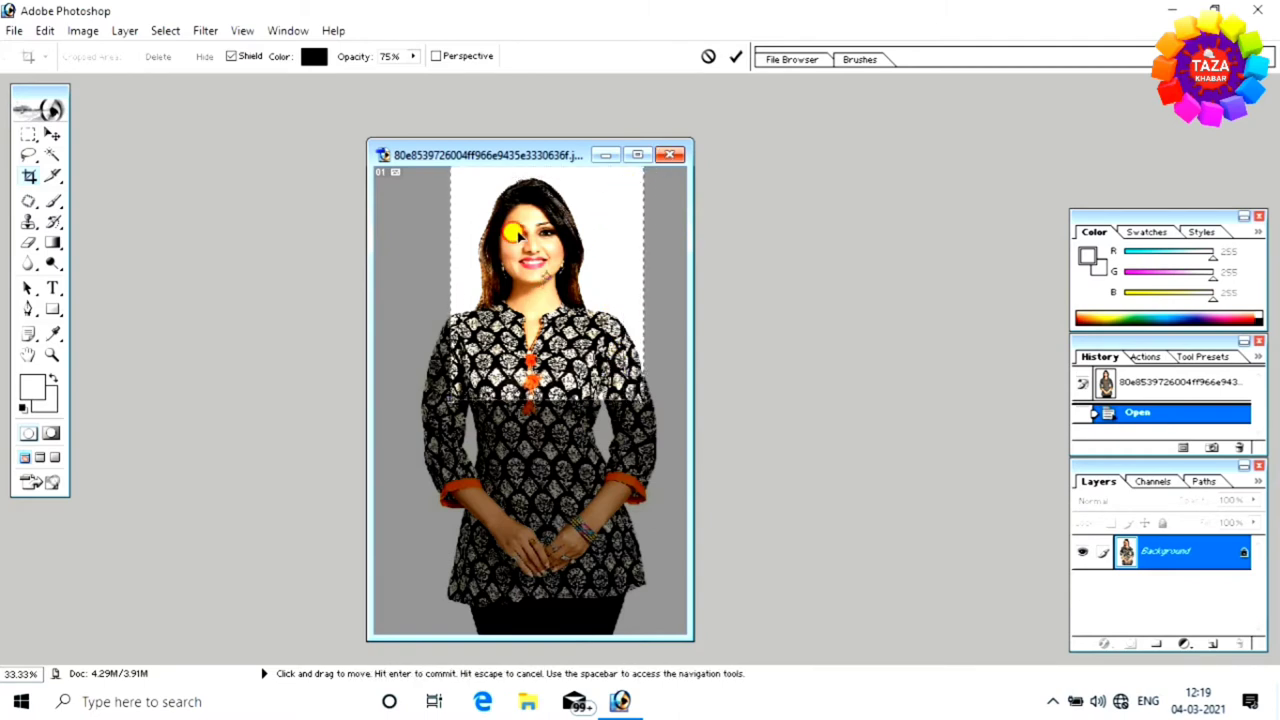
left_click_drag(514, 226, 502, 238)
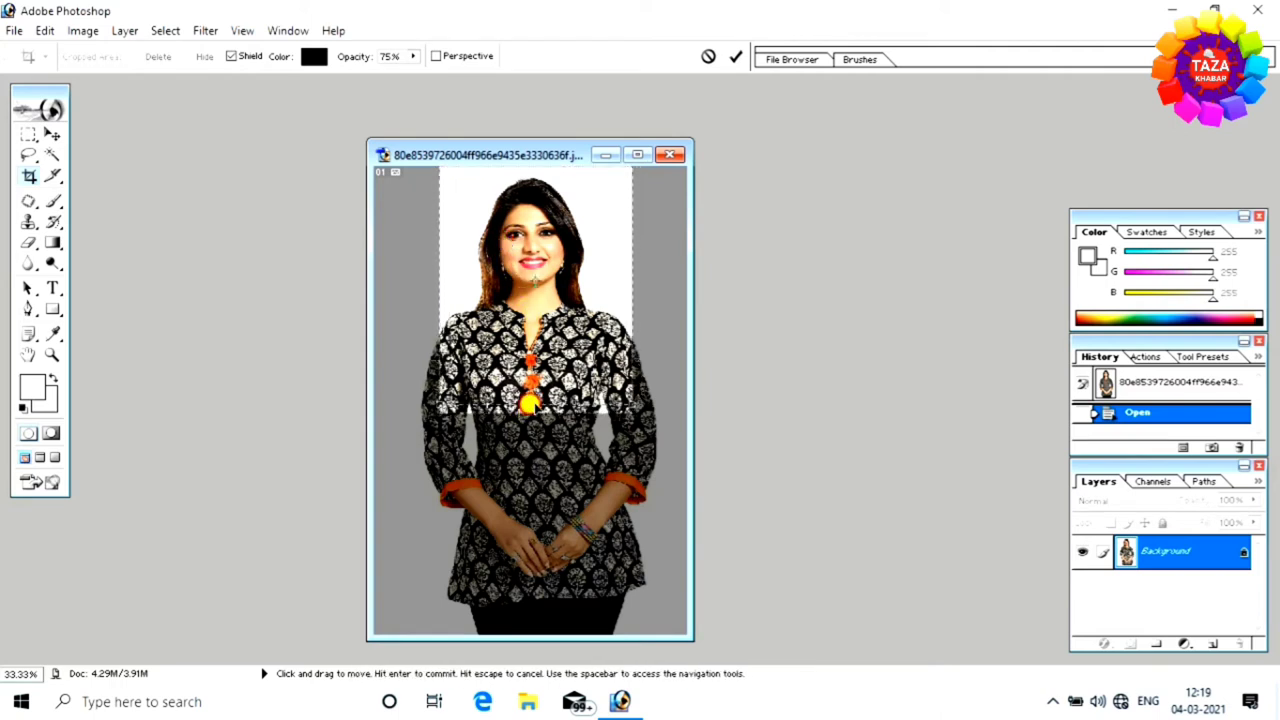
left_click_drag(527, 405, 527, 378)
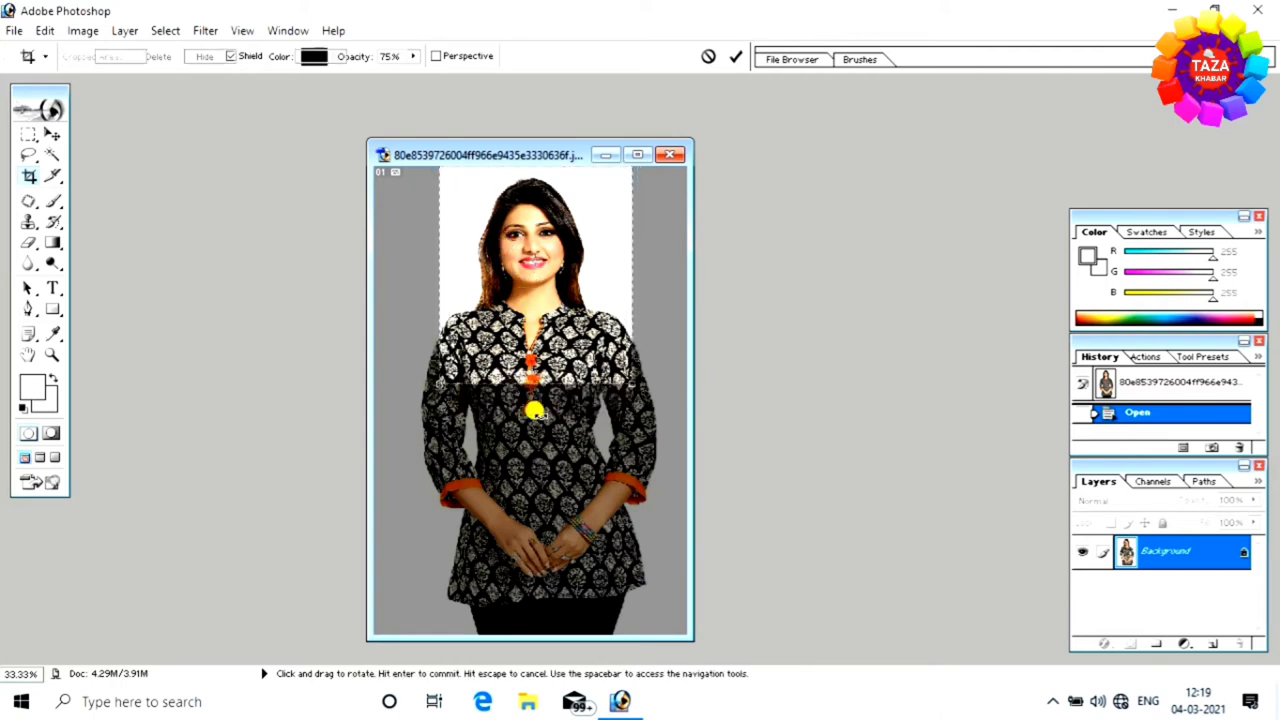
key("Return")
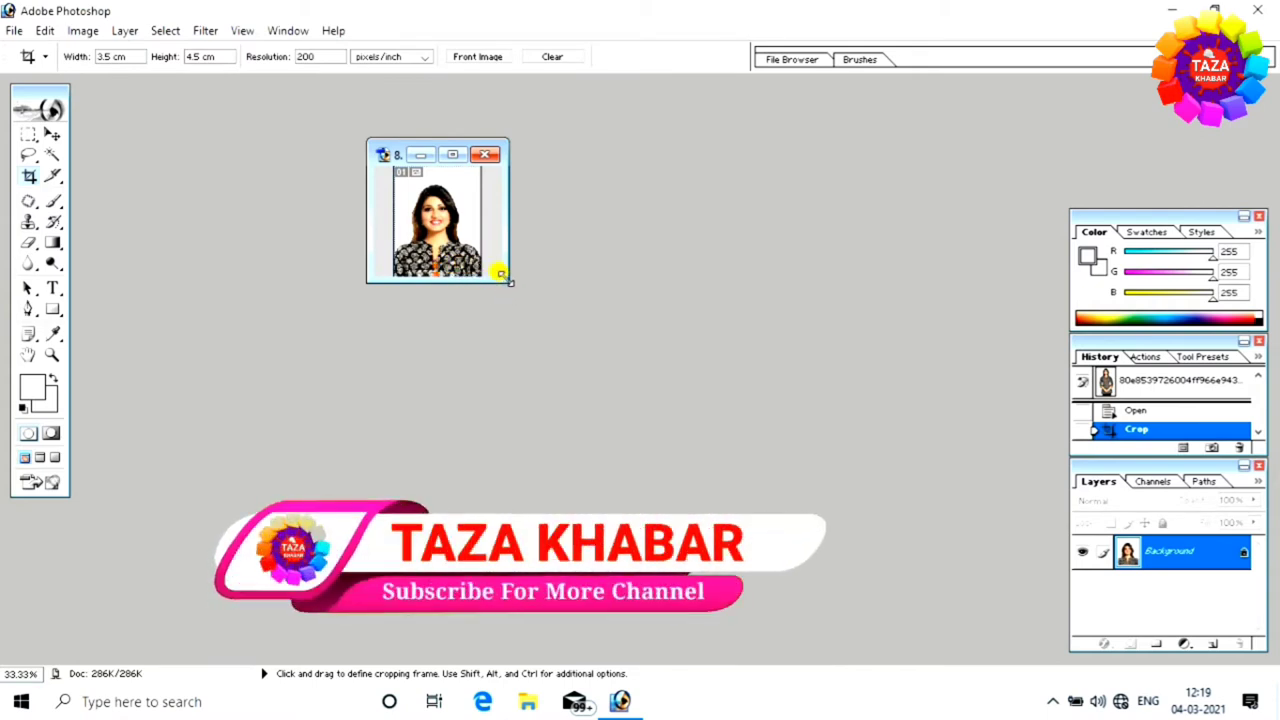
left_click_drag(496, 272, 502, 276)
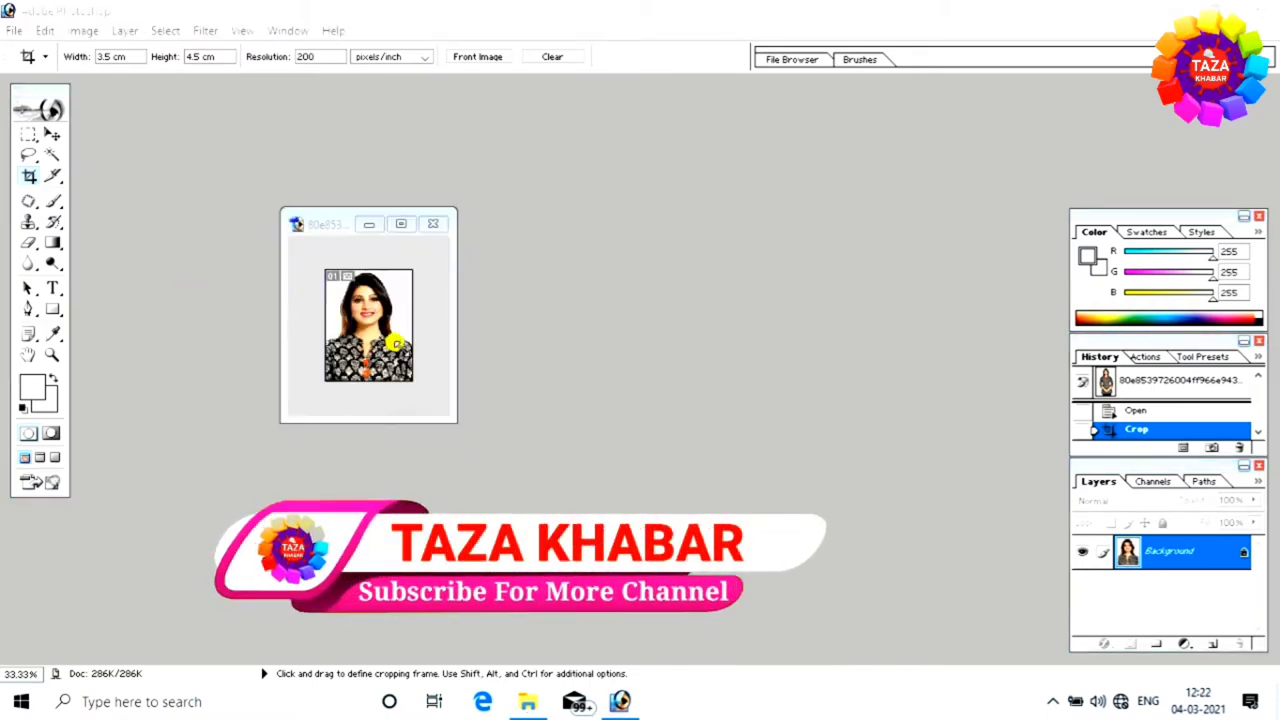
- Apply a Curves adjustment lifting the midtones from input 98 to output 118
left_click(86, 31)
mouse_move(126, 79)
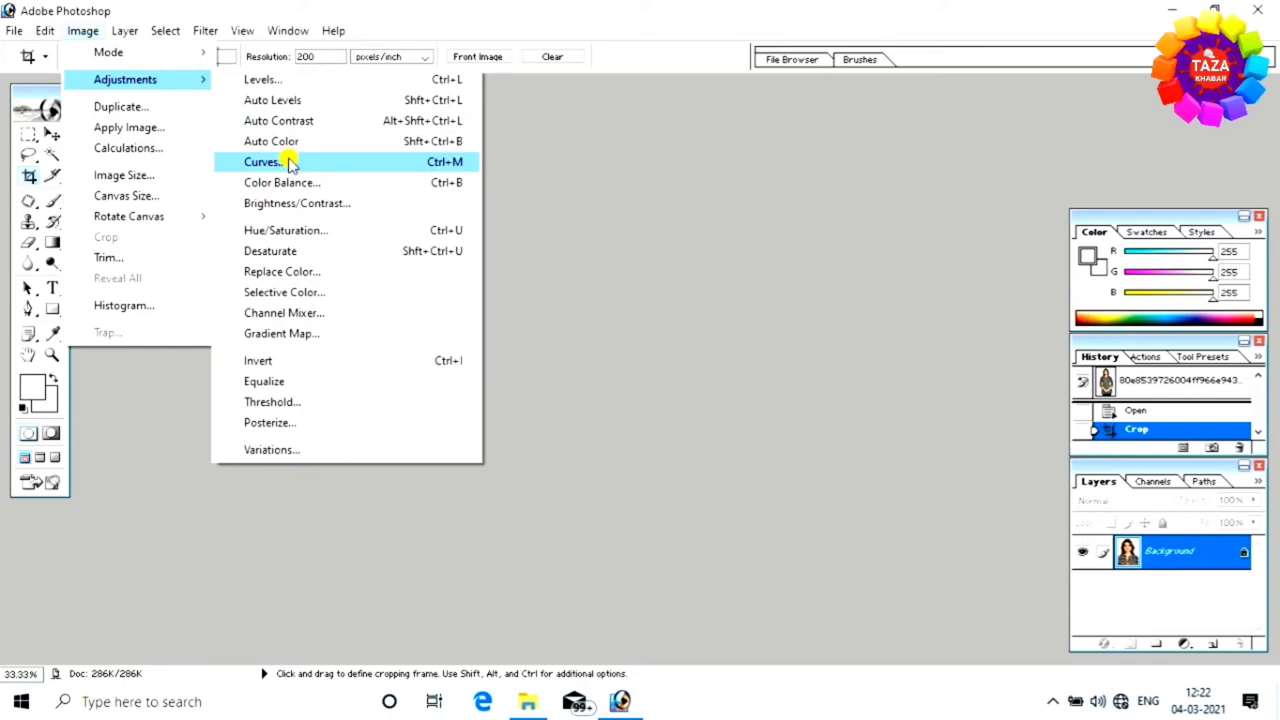
left_click(370, 165)
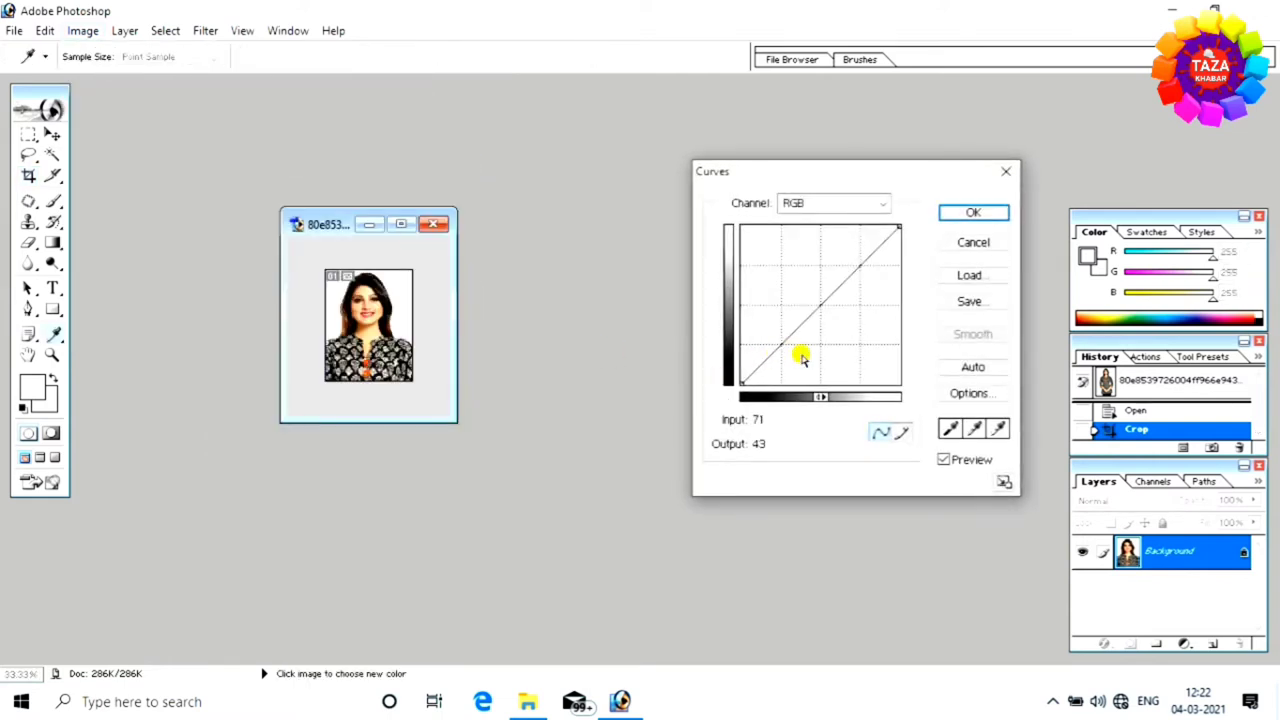
left_click_drag(860, 177, 764, 188)
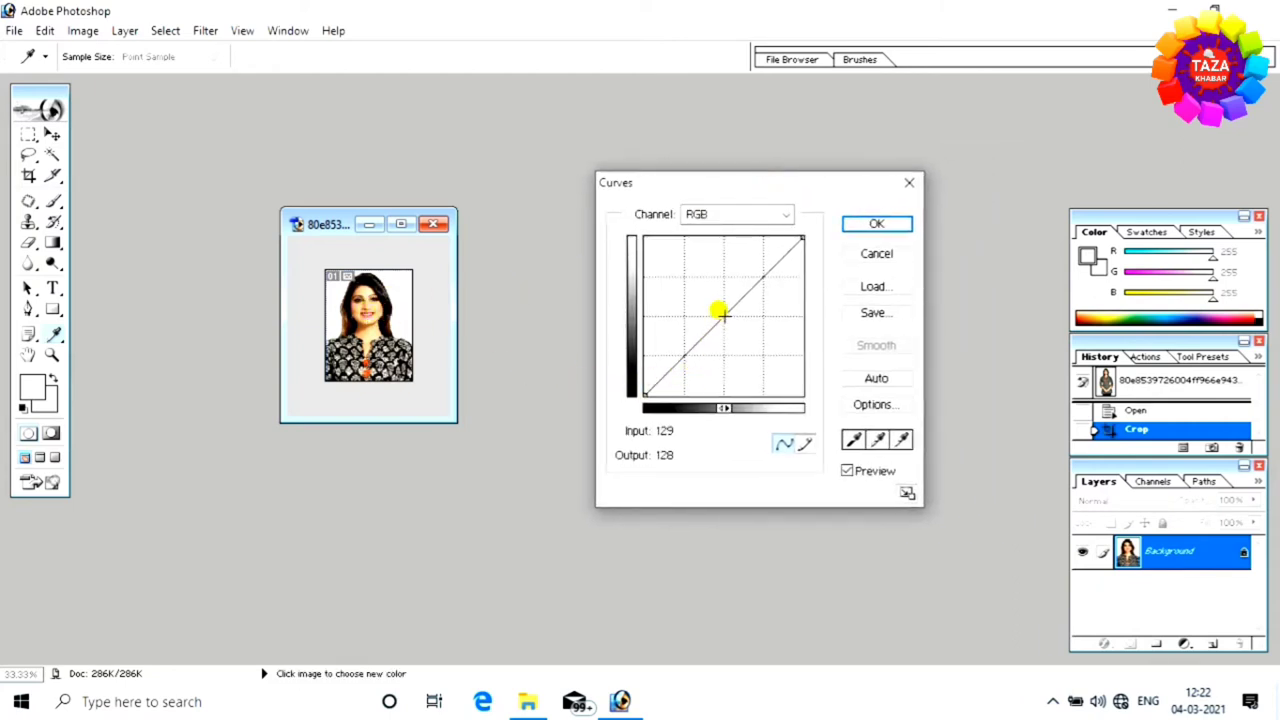
left_click_drag(722, 314, 706, 309)
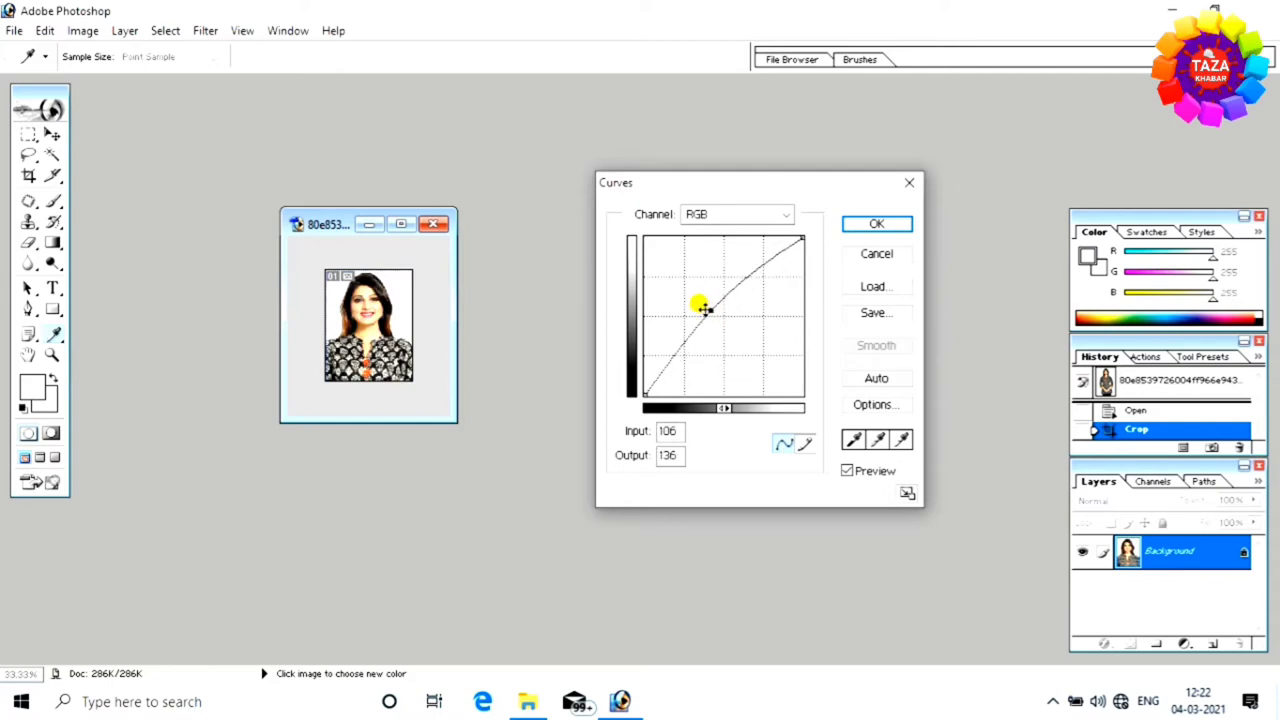
left_click_drag(706, 309, 699, 308)
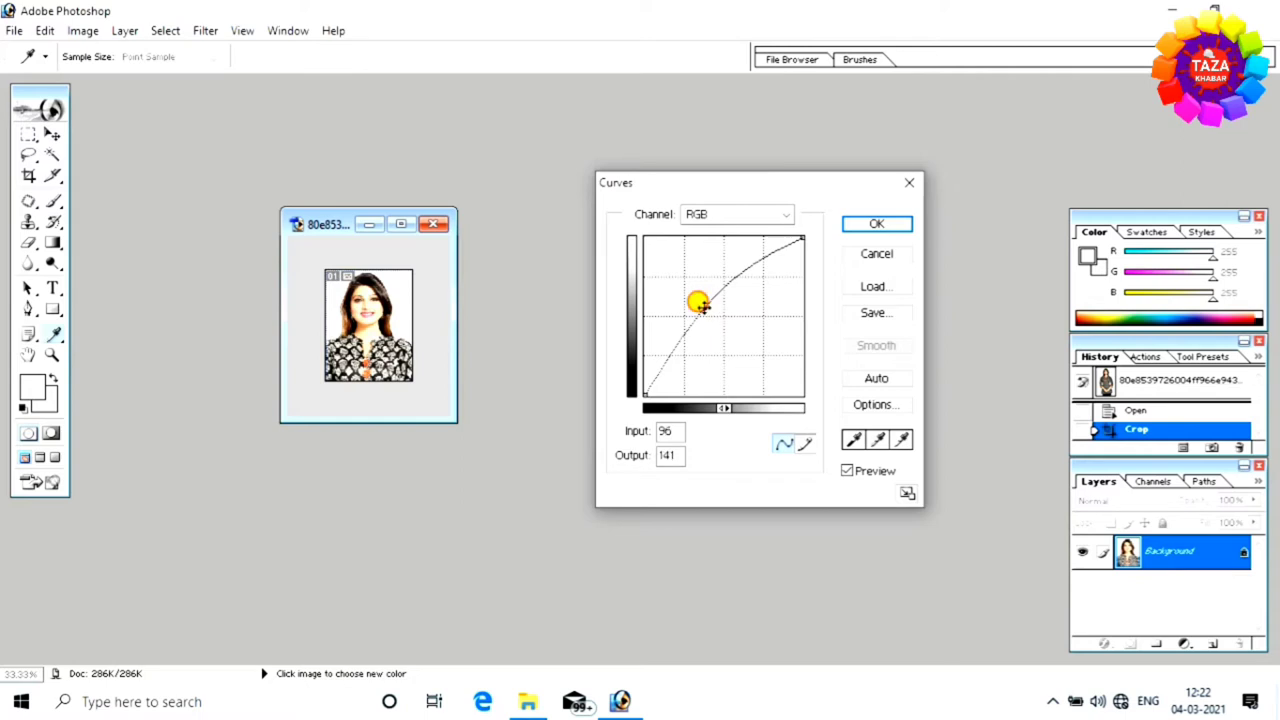
mouse_move(699, 305)
left_mouse_down()
mouse_move(727, 335)
mouse_move(705, 321)
left_mouse_up()
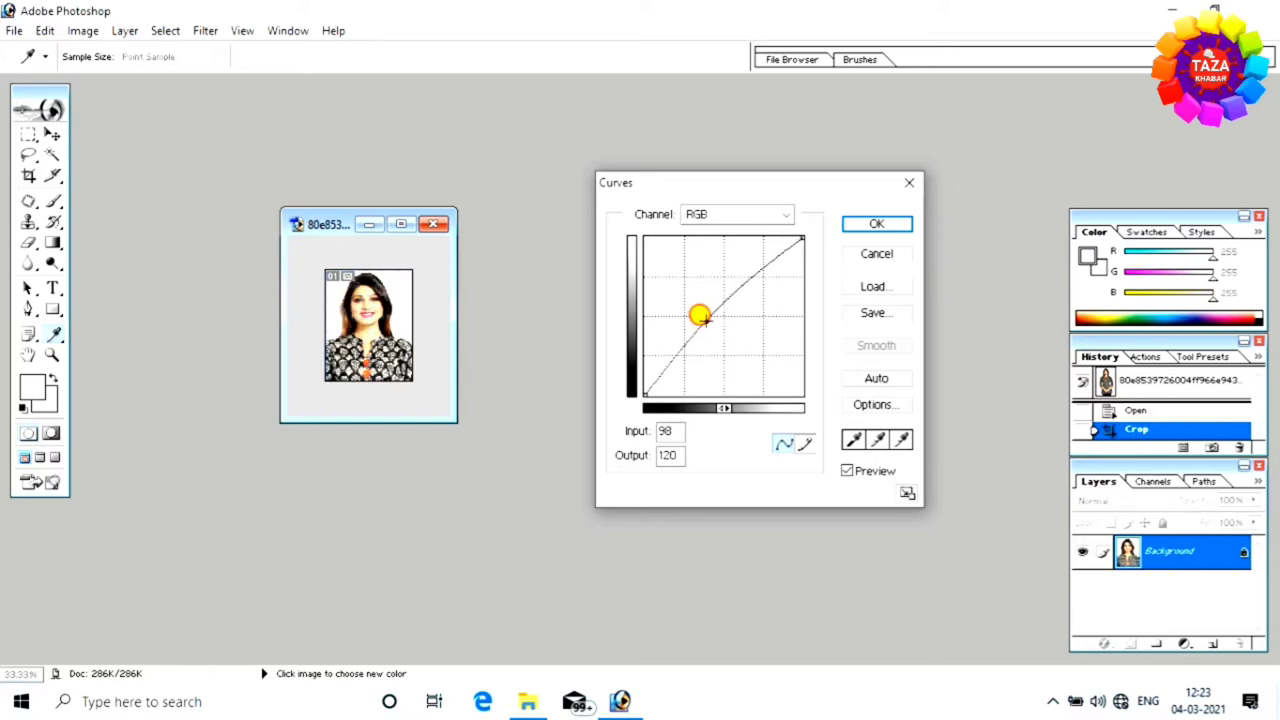
left_click(856, 232)
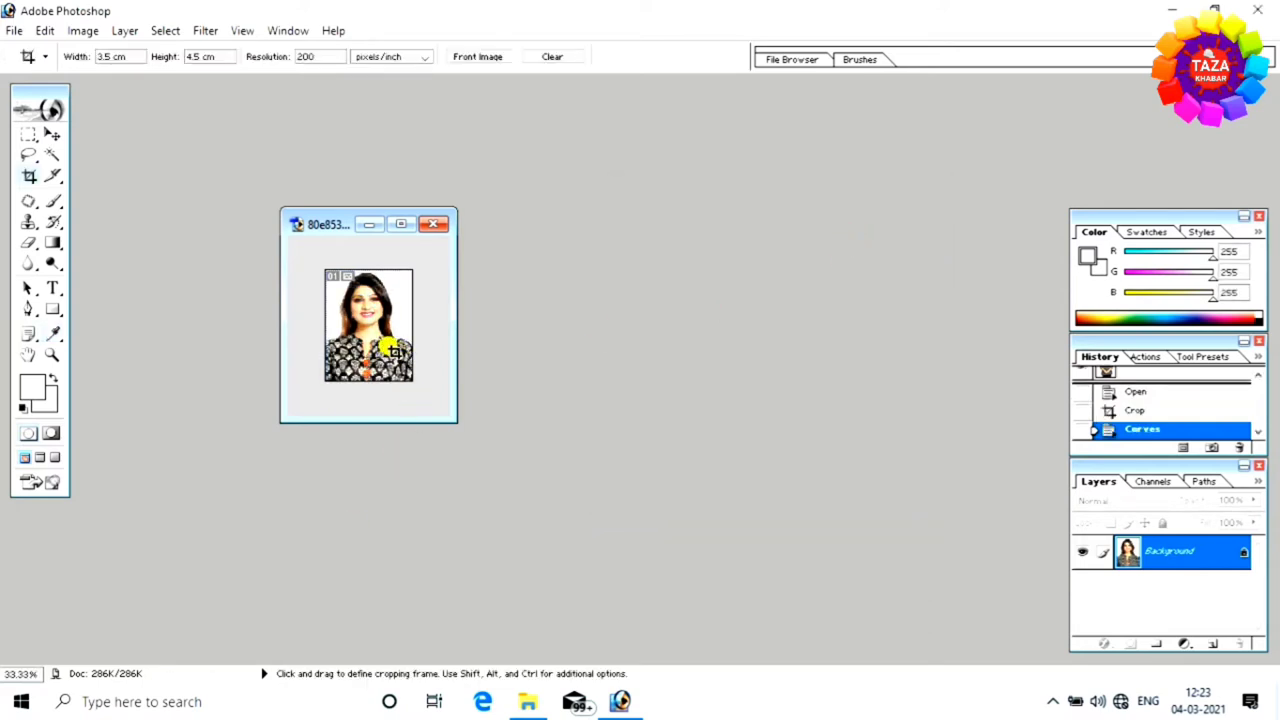
- Open the Levels adjustment and close it without changing anything
left_click(86, 31)
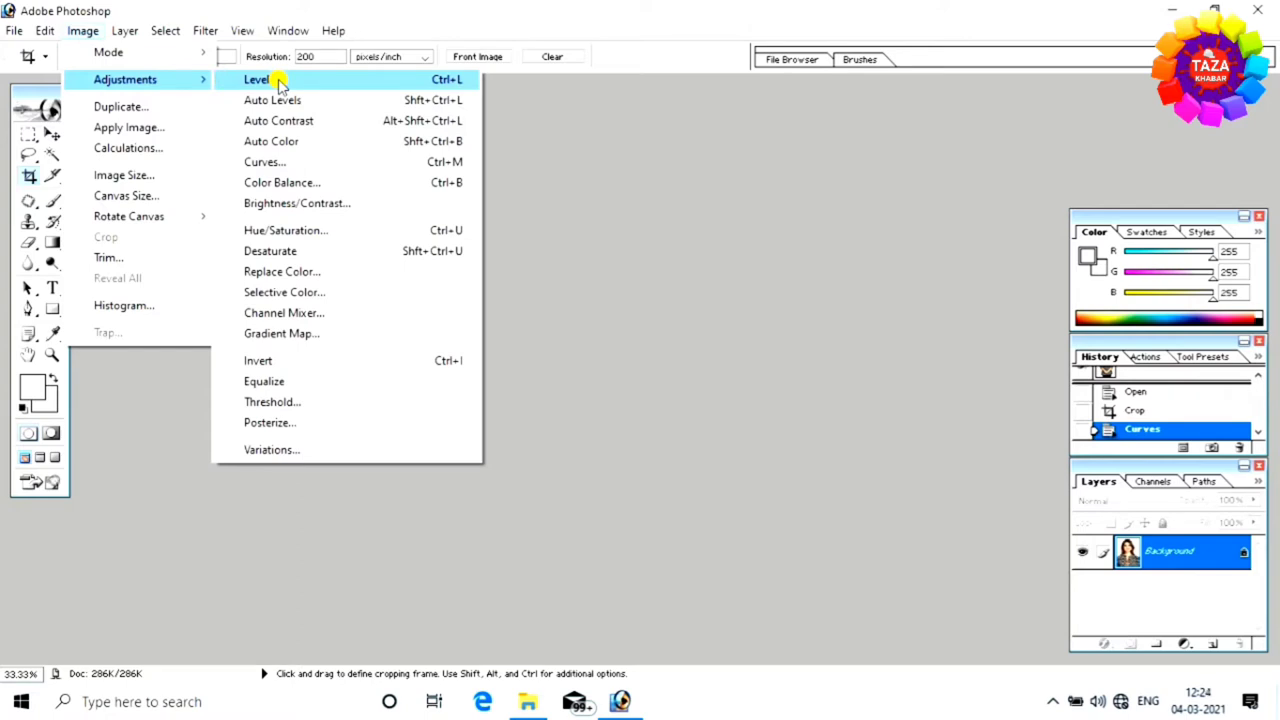
left_click(354, 89)
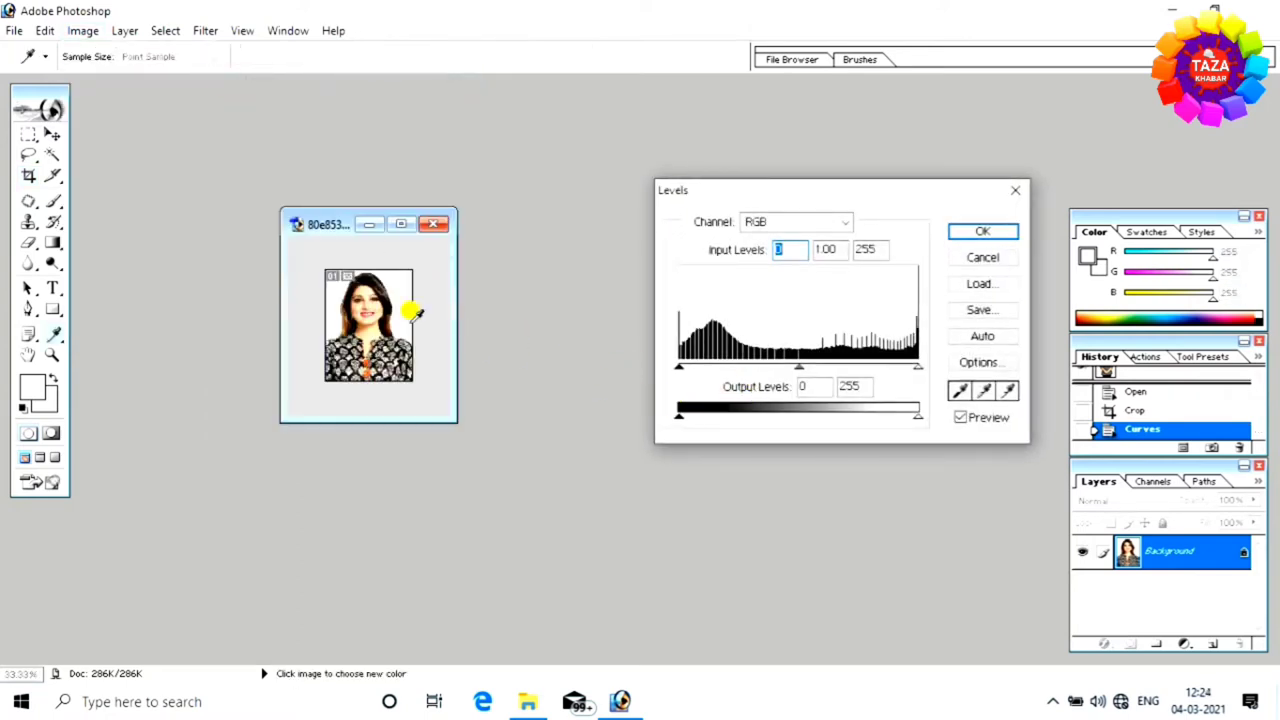
left_click(982, 231)
key("c")
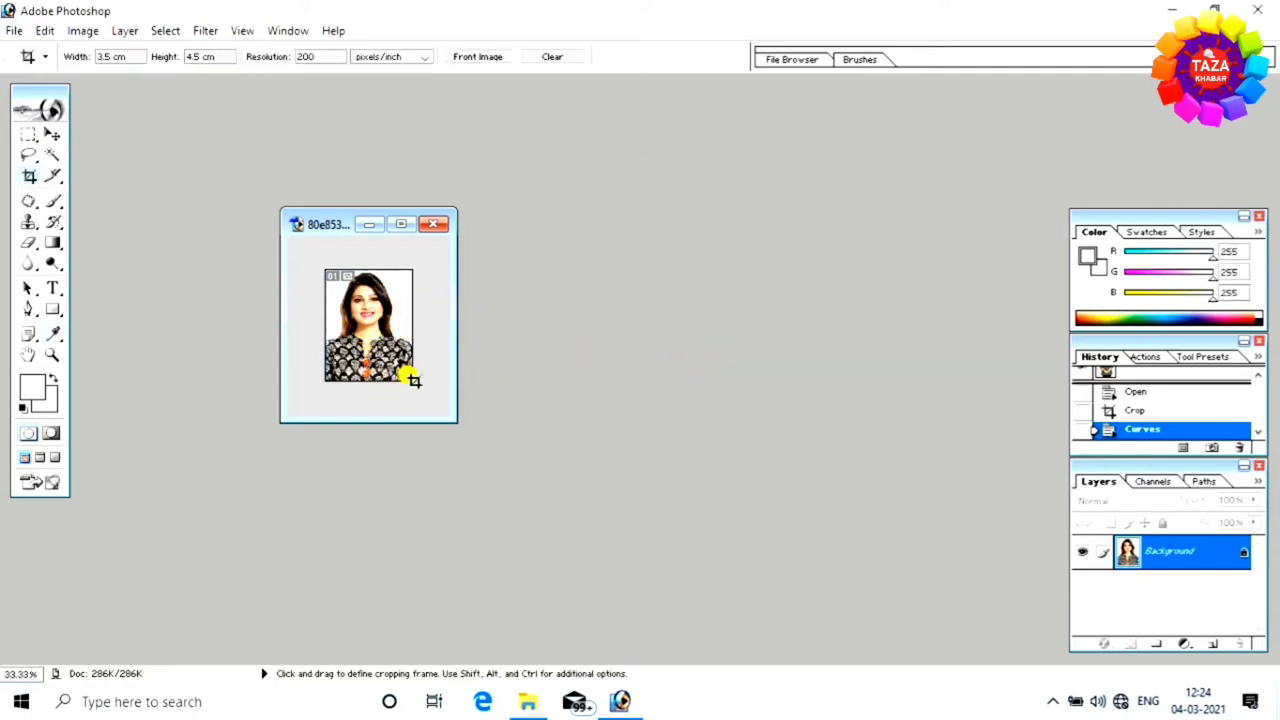
- Run JPEG Clean Up, then minimize Photoshop and move the JPEG CLEANUP desktop icon
left_click(205, 30)
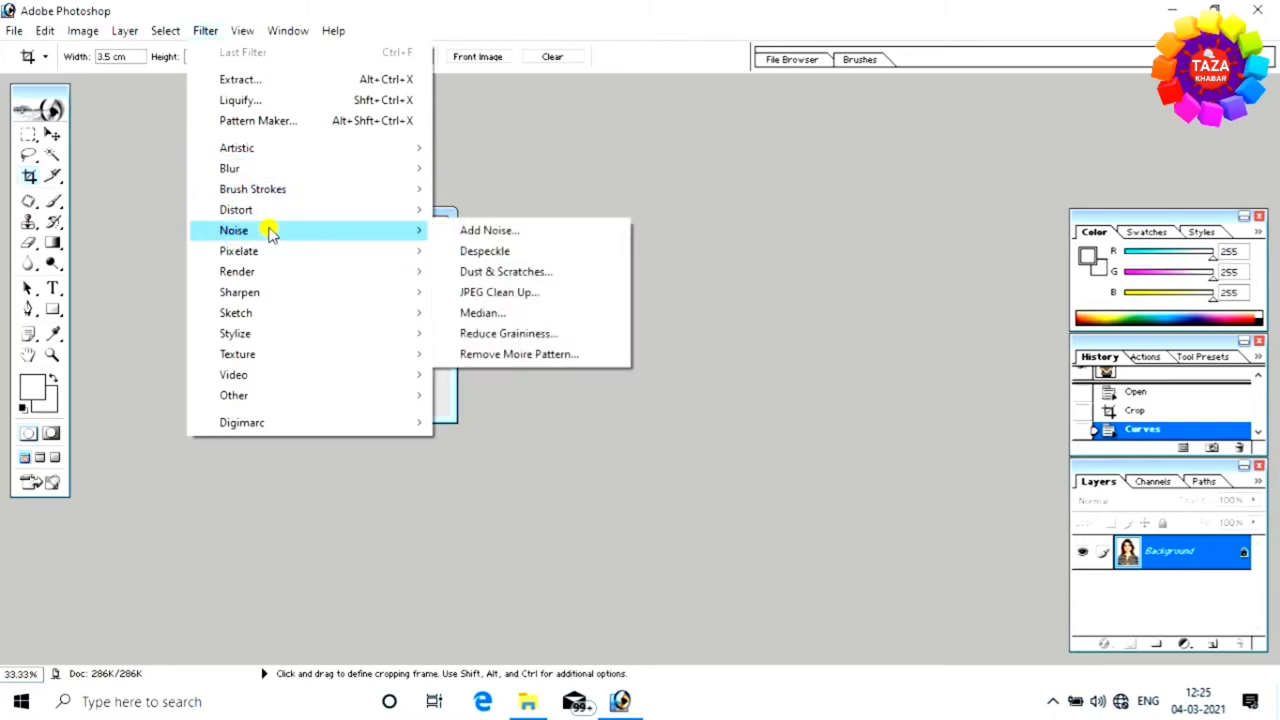
mouse_move(234, 230)
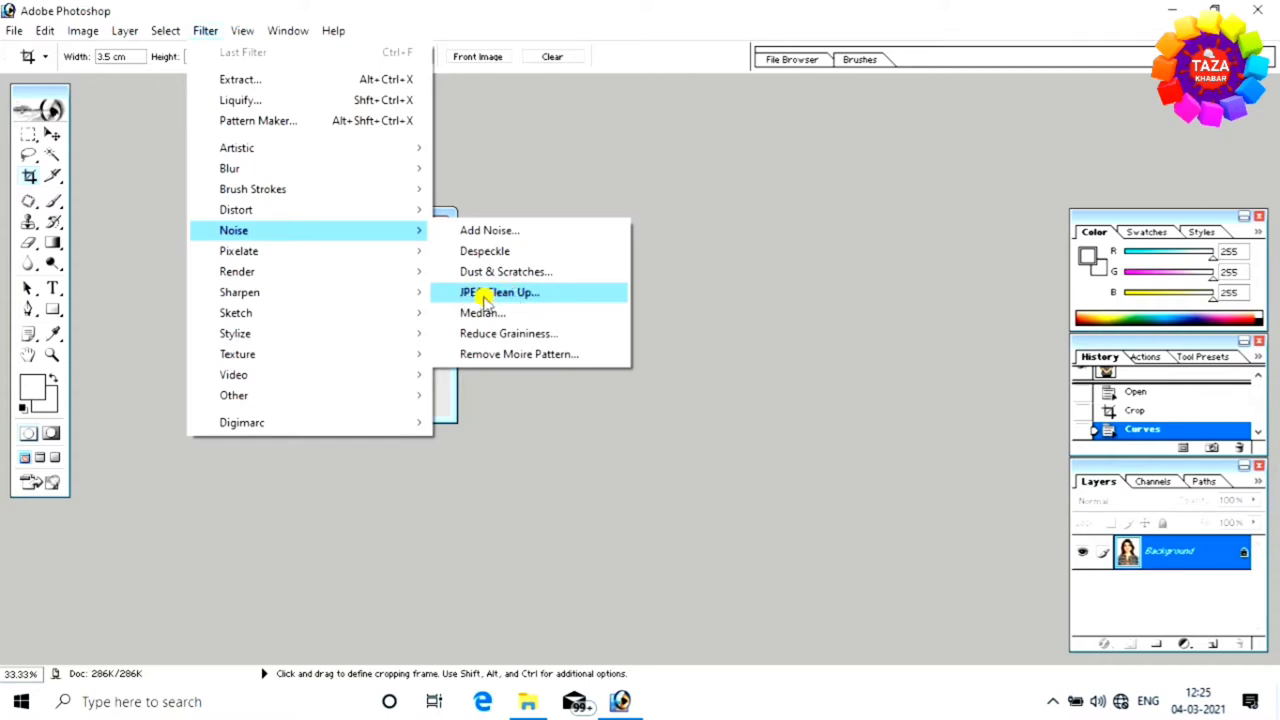
left_click(690, 350)
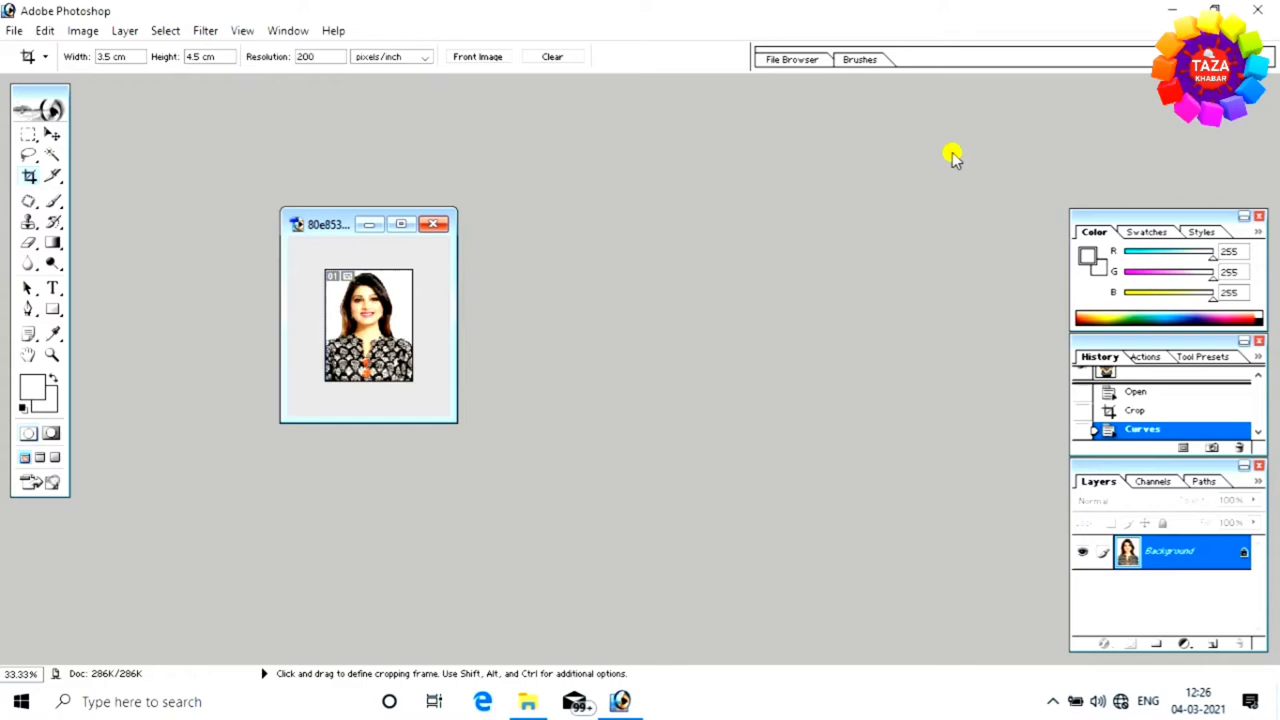
left_click(1180, 12)
mouse_move(402, 138)
left_mouse_down()
mouse_move(617, 148)
mouse_move(392, 146)
left_mouse_up()
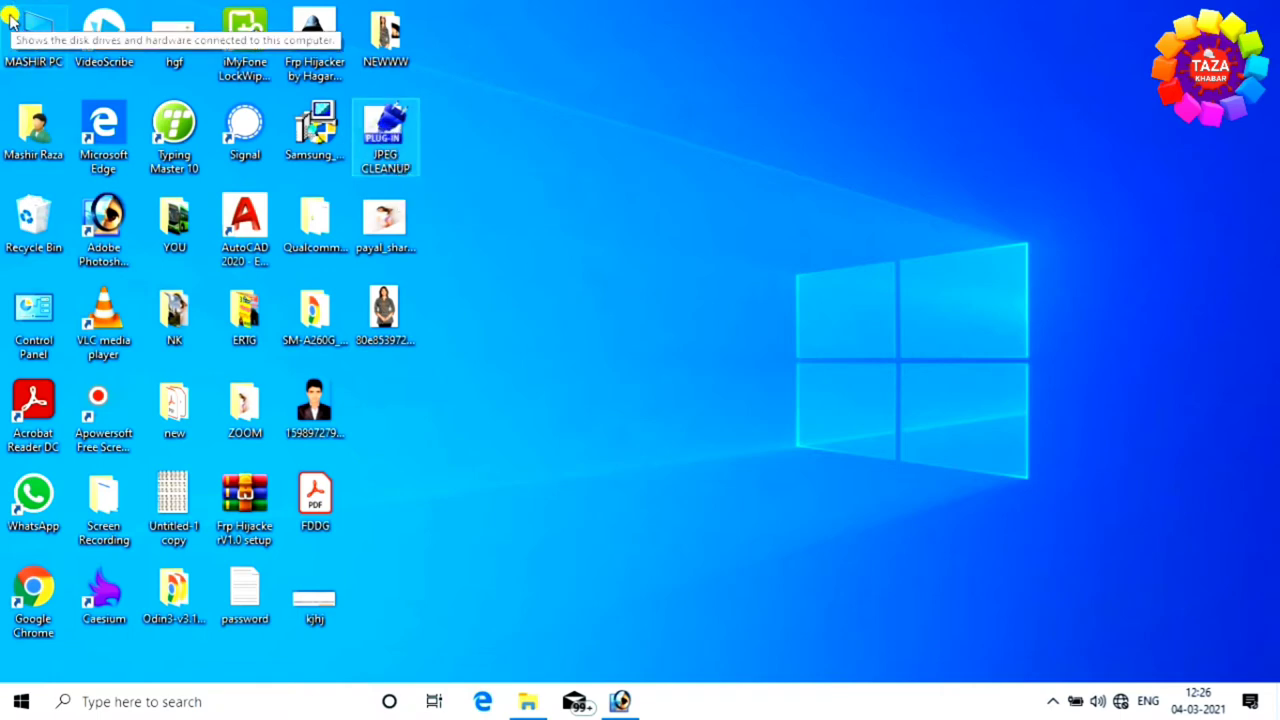
- Browse to C:\Program Files (x86)\Adobe\Photoshop 7.0\Plug-Ins\Filters in File Explorer
double_click(30, 38)
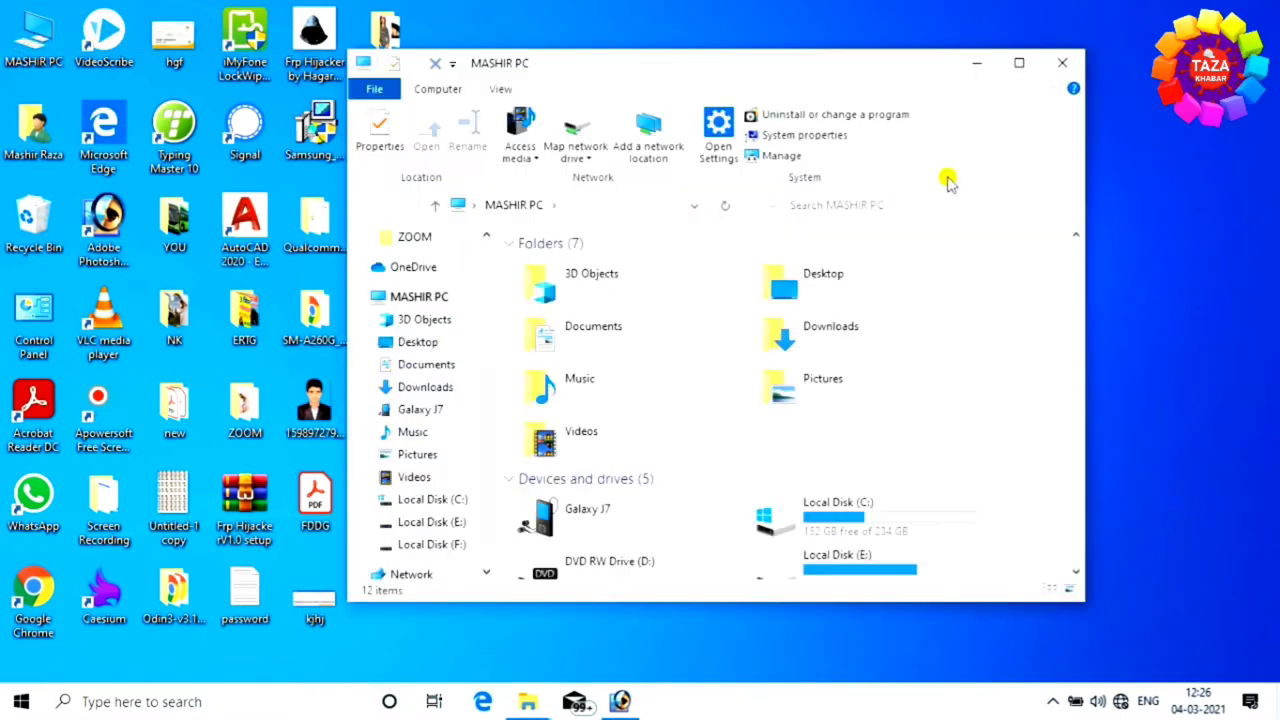
left_click(1014, 61)
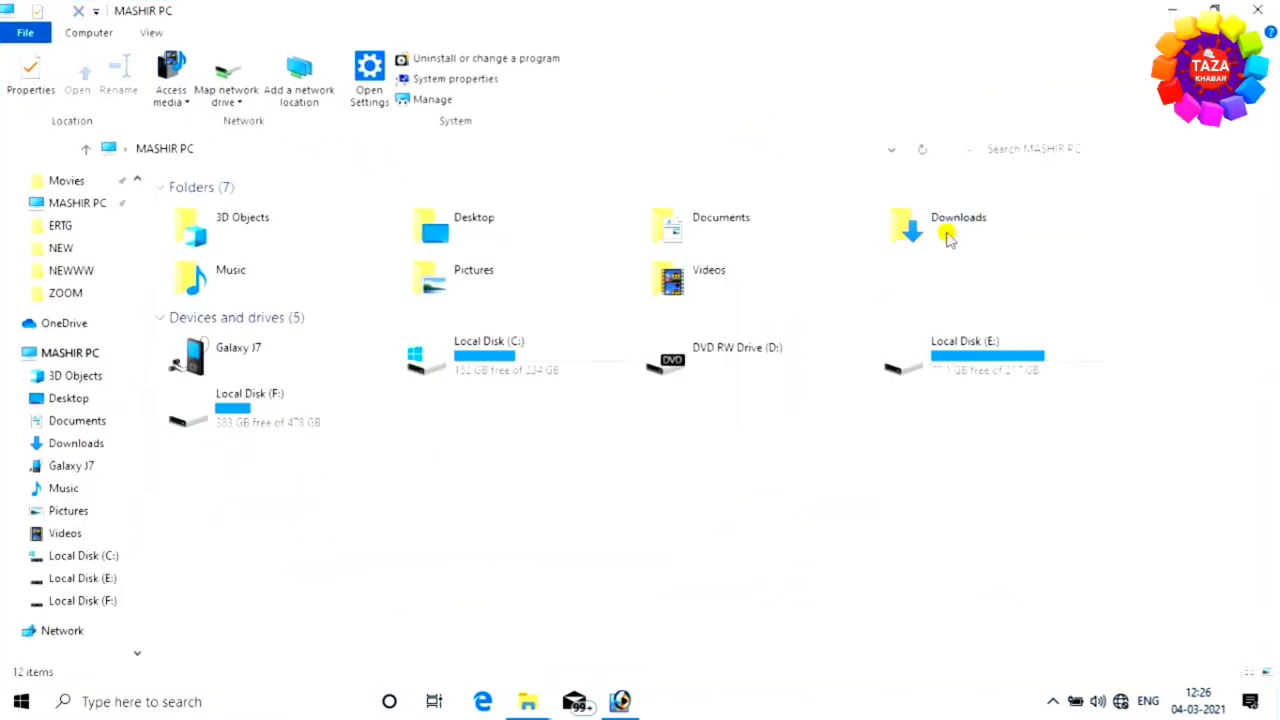
double_click(543, 362)
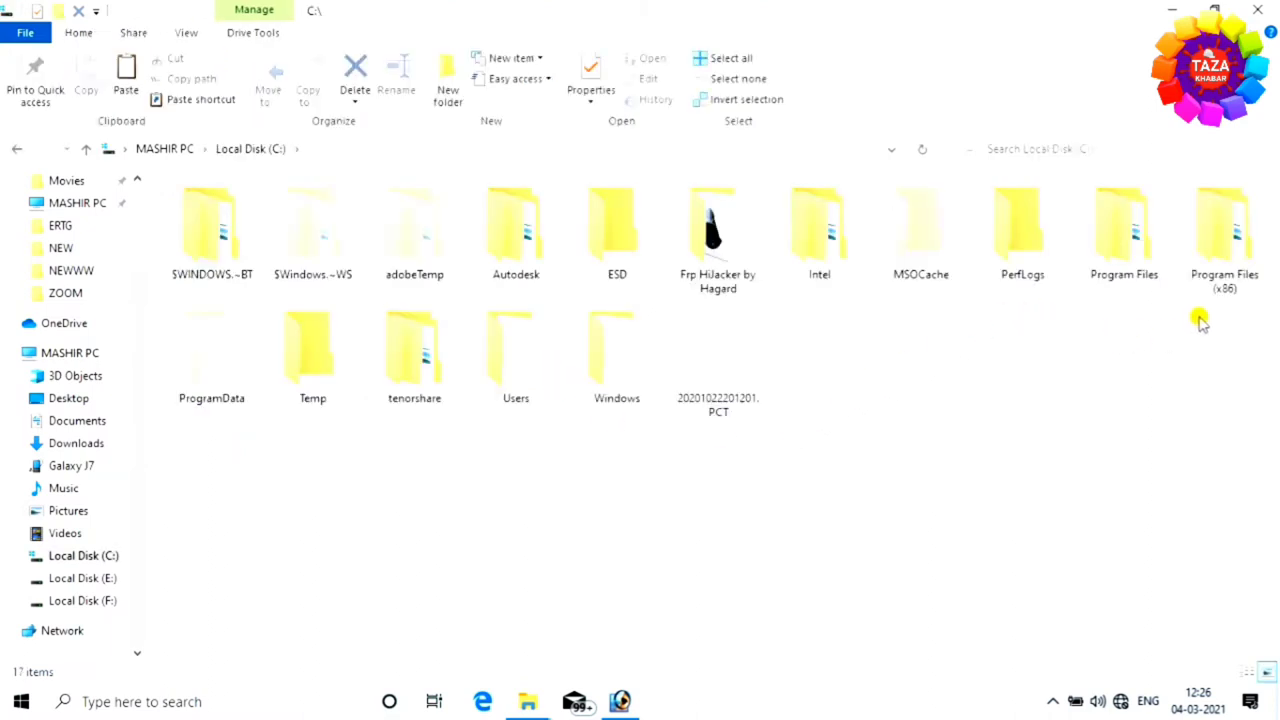
left_click(1230, 280)
double_click(1230, 280)
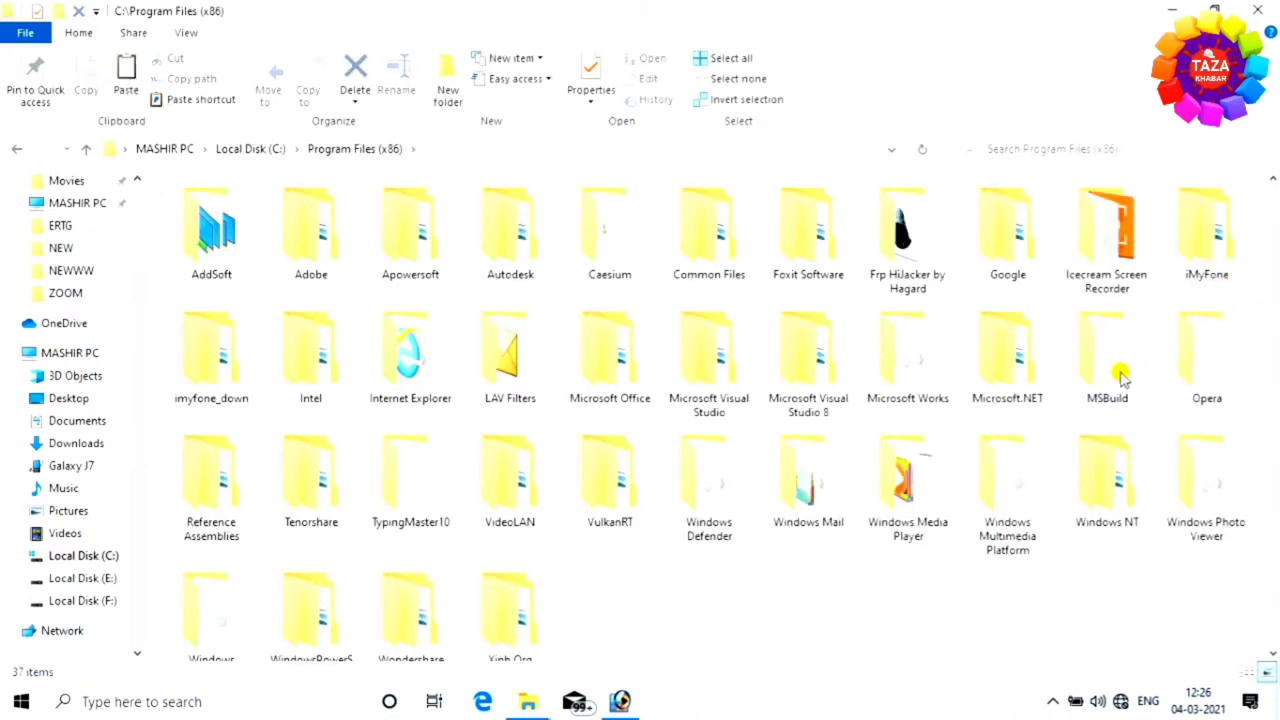
double_click(308, 262)
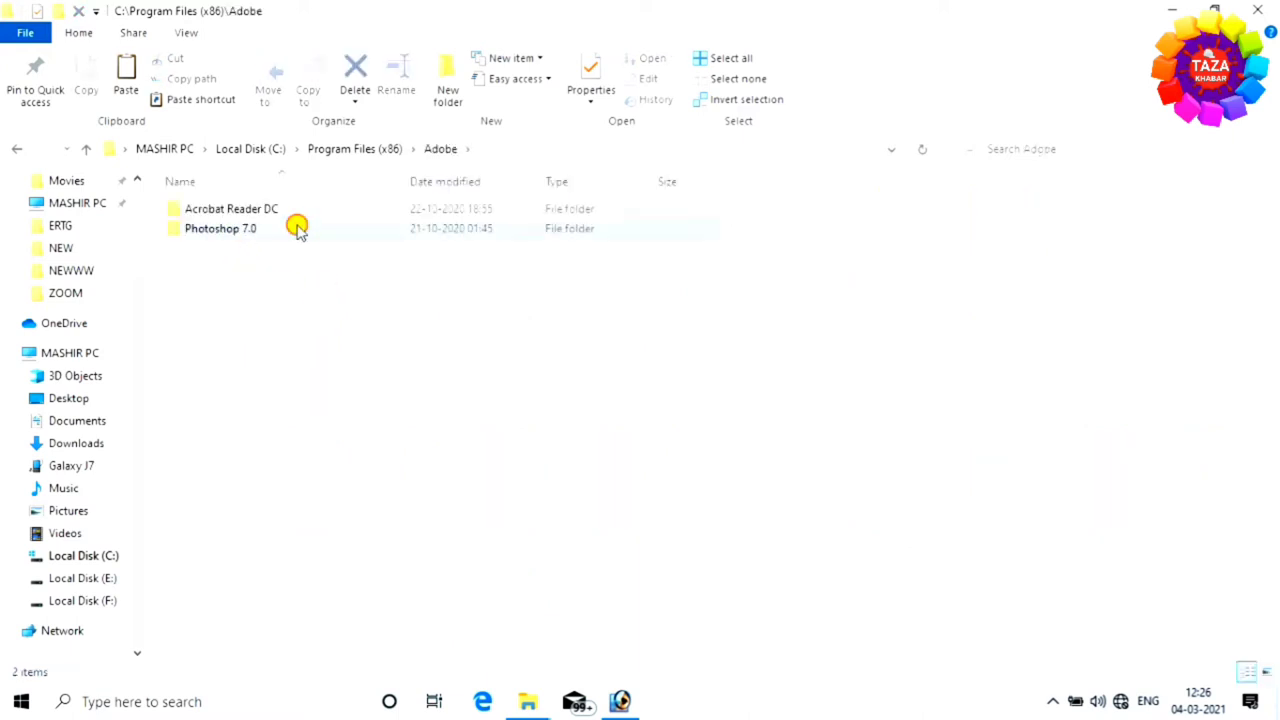
double_click(297, 228)
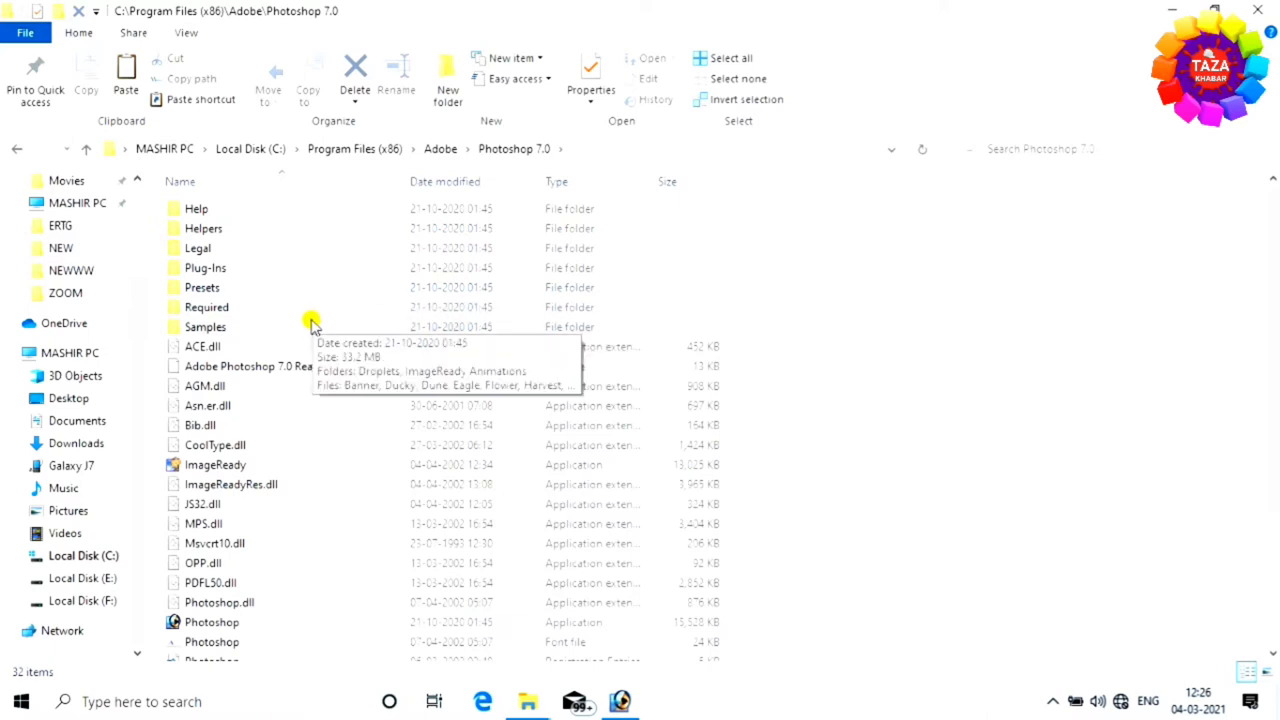
double_click(420, 268)
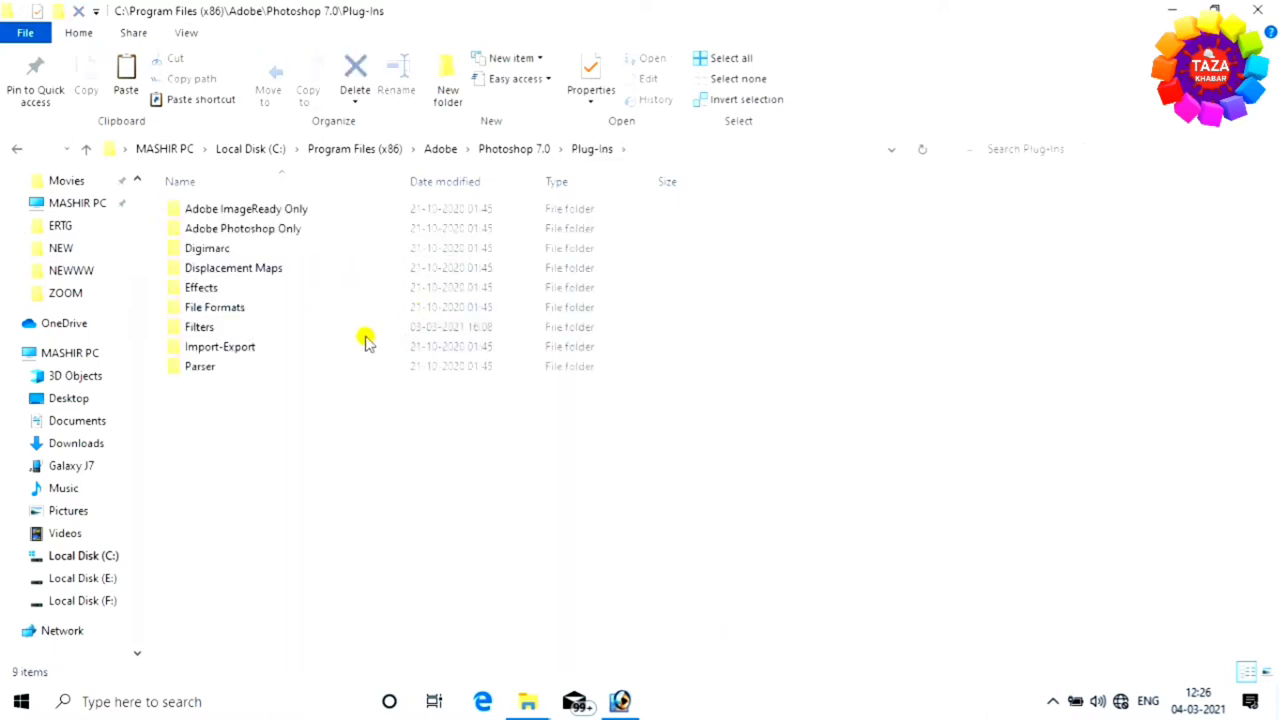
double_click(340, 334)
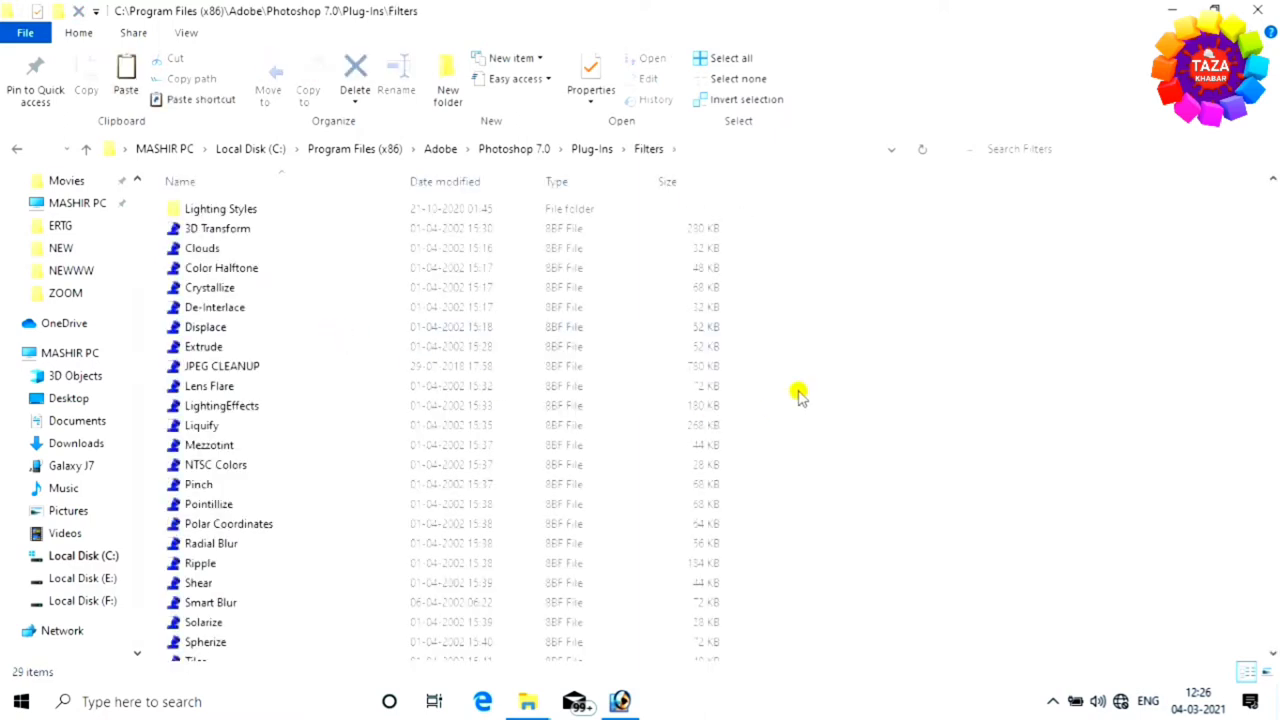
- Paste the copied JPG file into Filters, granting administrator permission
scroll(800, 394, "down", 1)
left_click_drag(1132, 236, 914, 500)
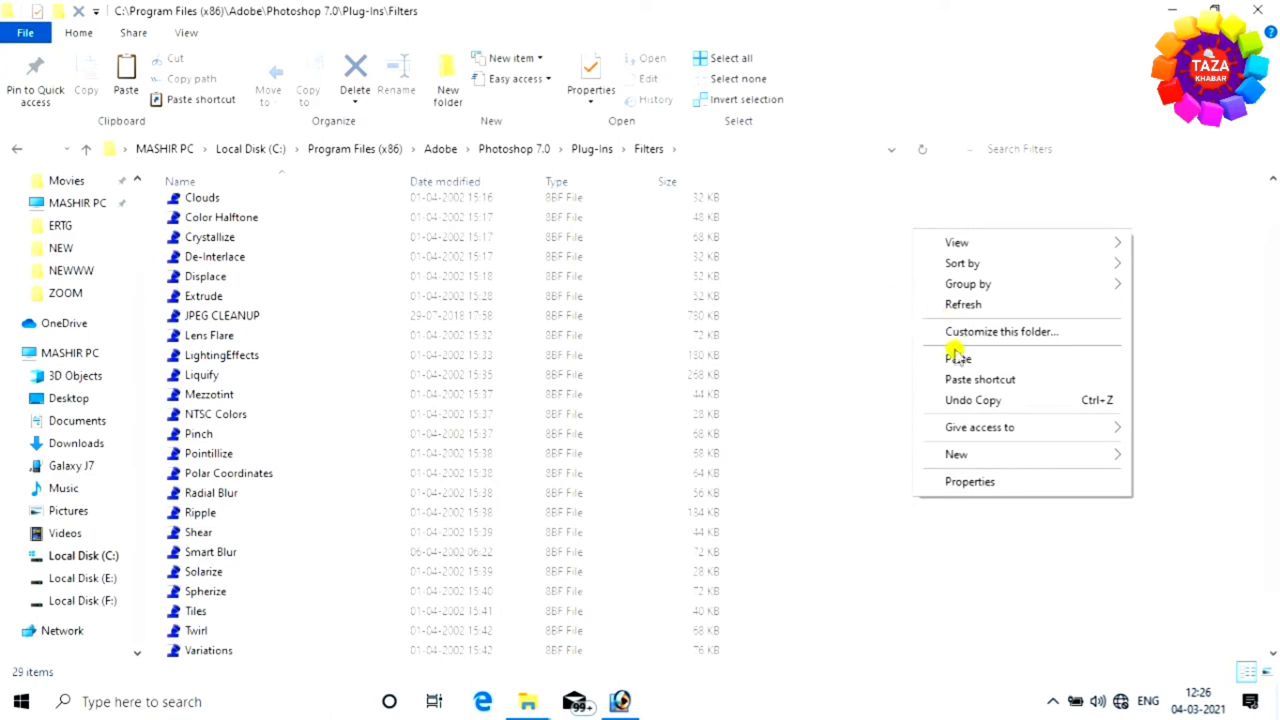
left_click(955, 359)
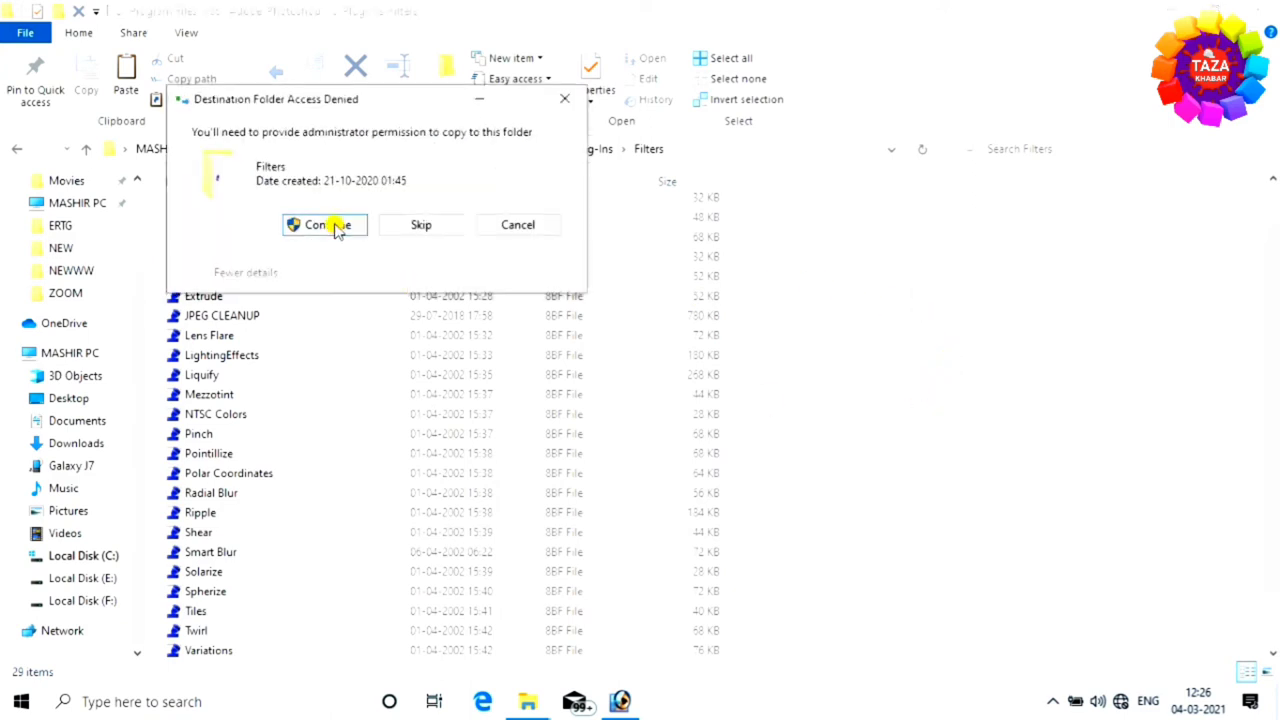
left_click(334, 224)
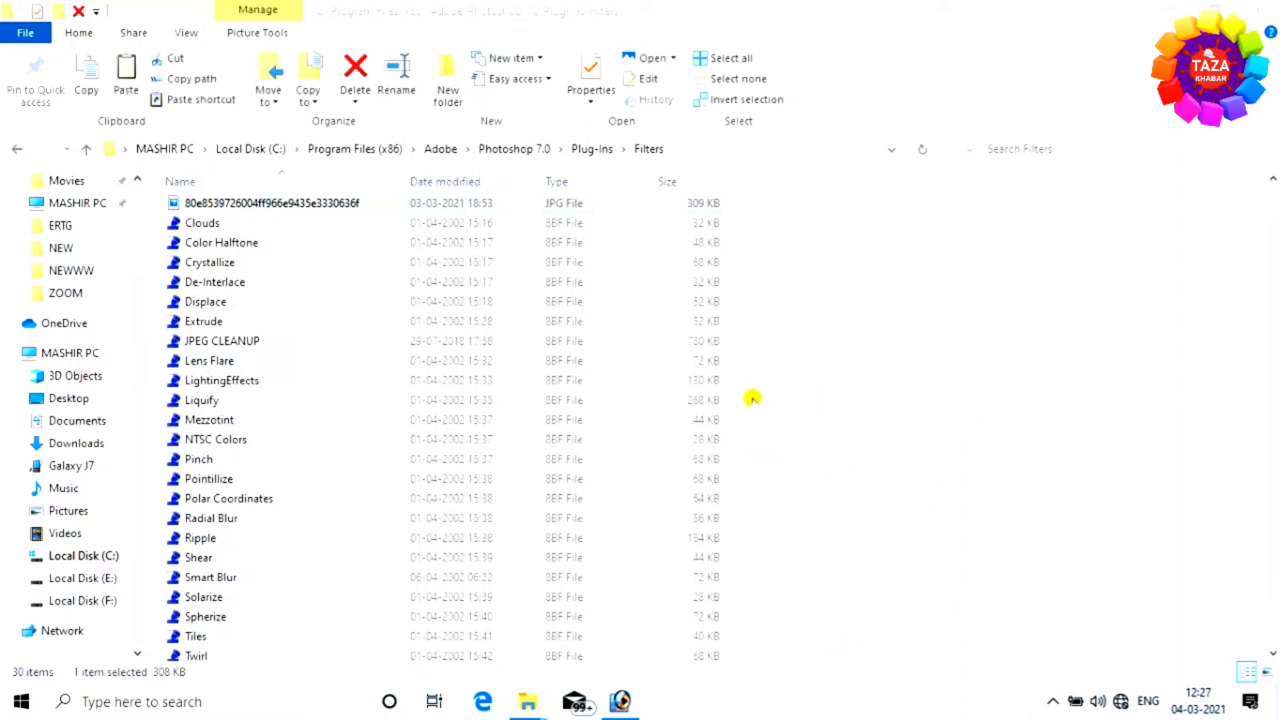
- Back in Photoshop, set the Additional Plug-Ins Directory preference to the Plug-Ins\Filters folder
left_click(1172, 12)
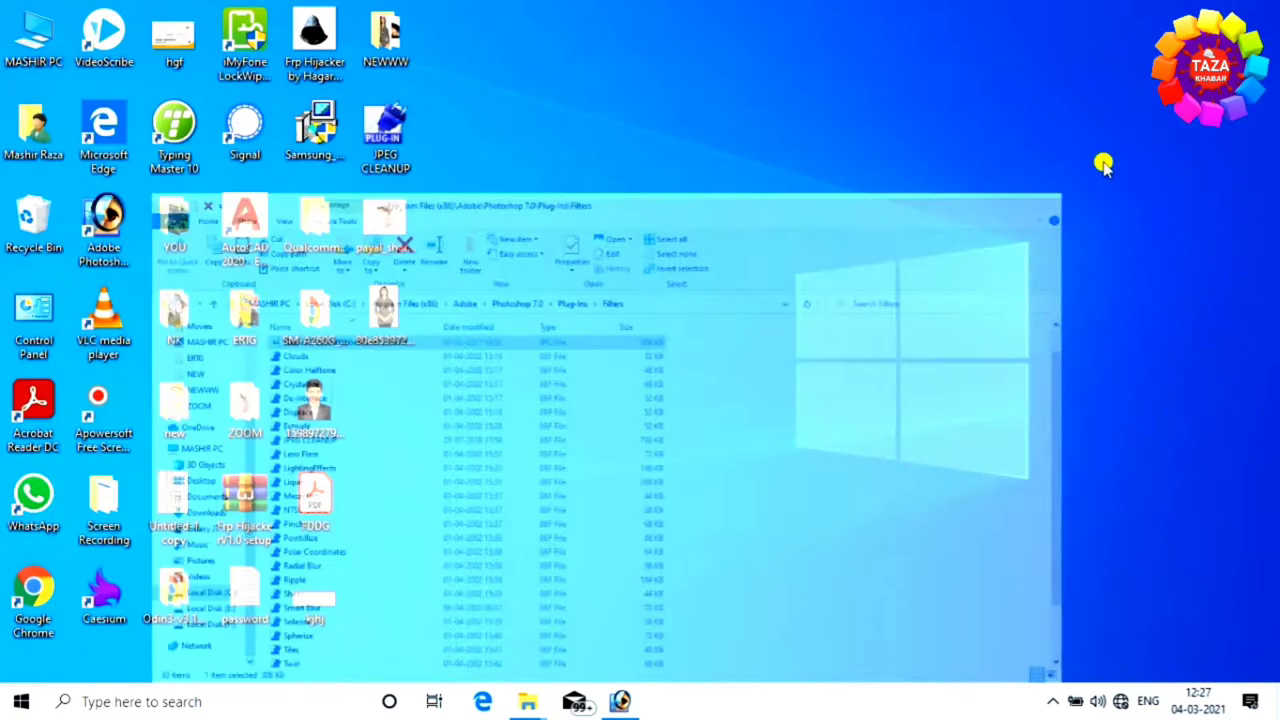
left_click(618, 701)
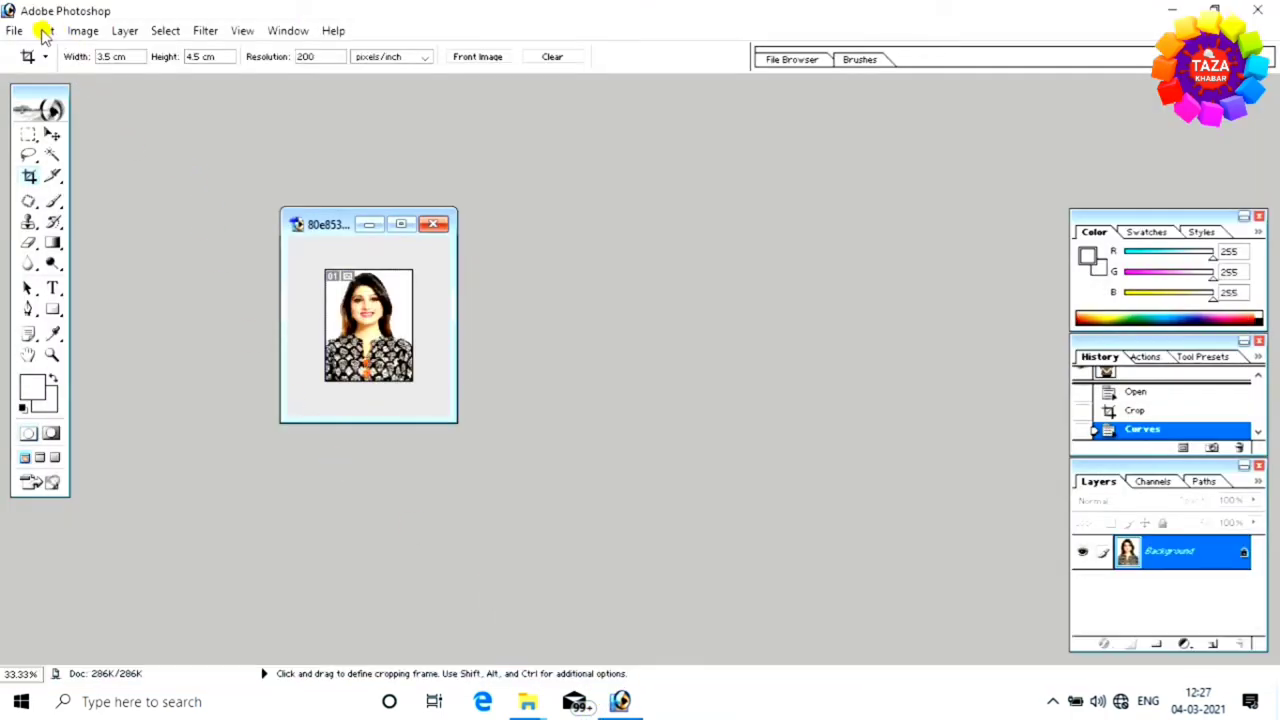
left_click(44, 32)
mouse_move(90, 558)
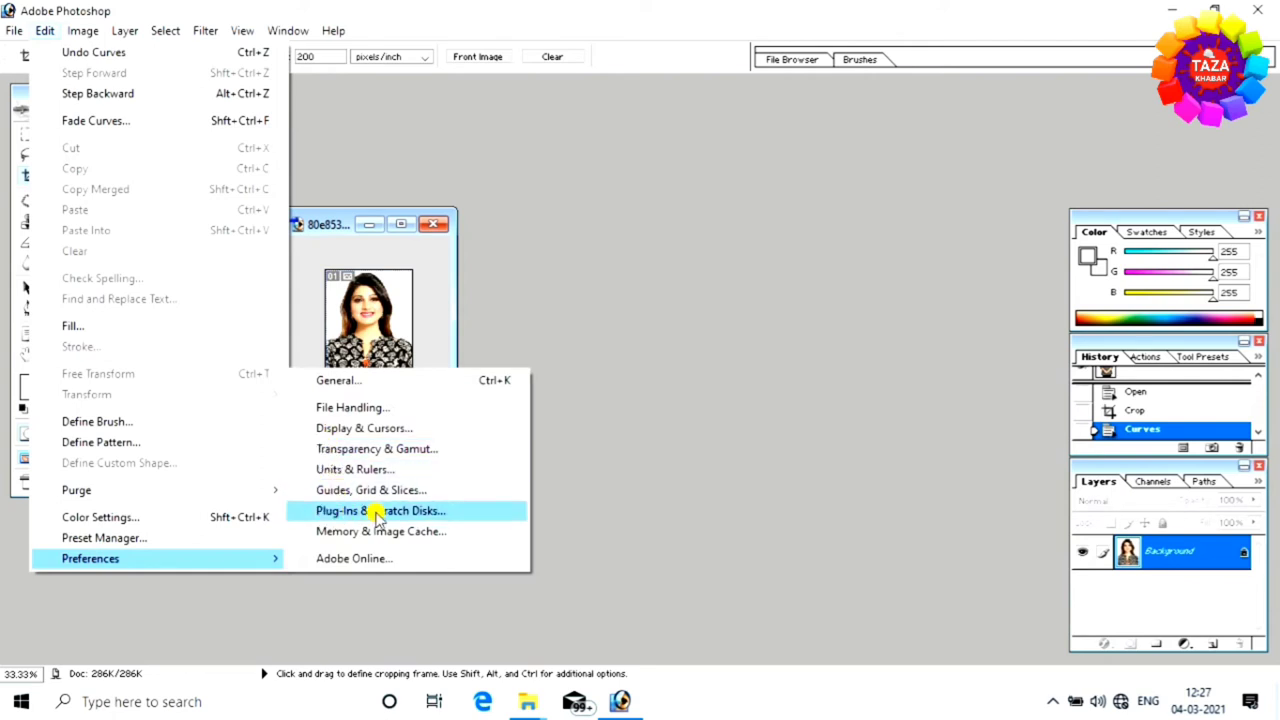
left_click(415, 512)
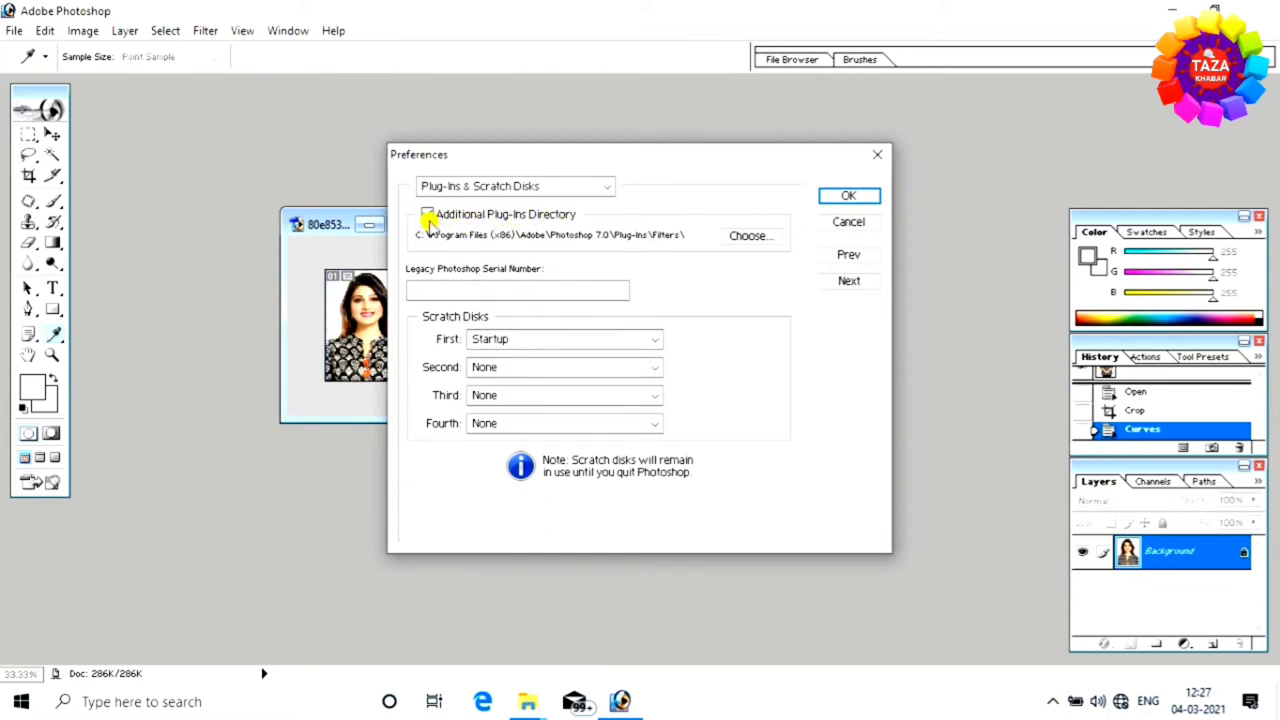
left_click(428, 216)
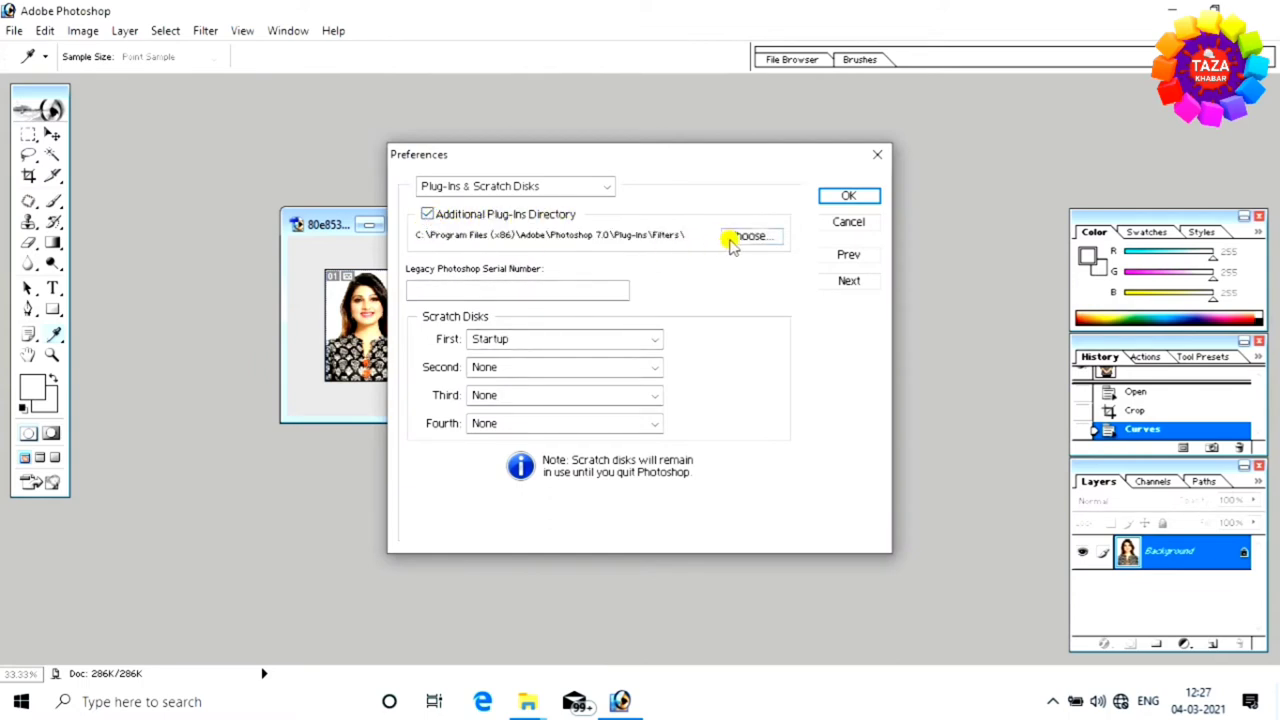
left_click(755, 237)
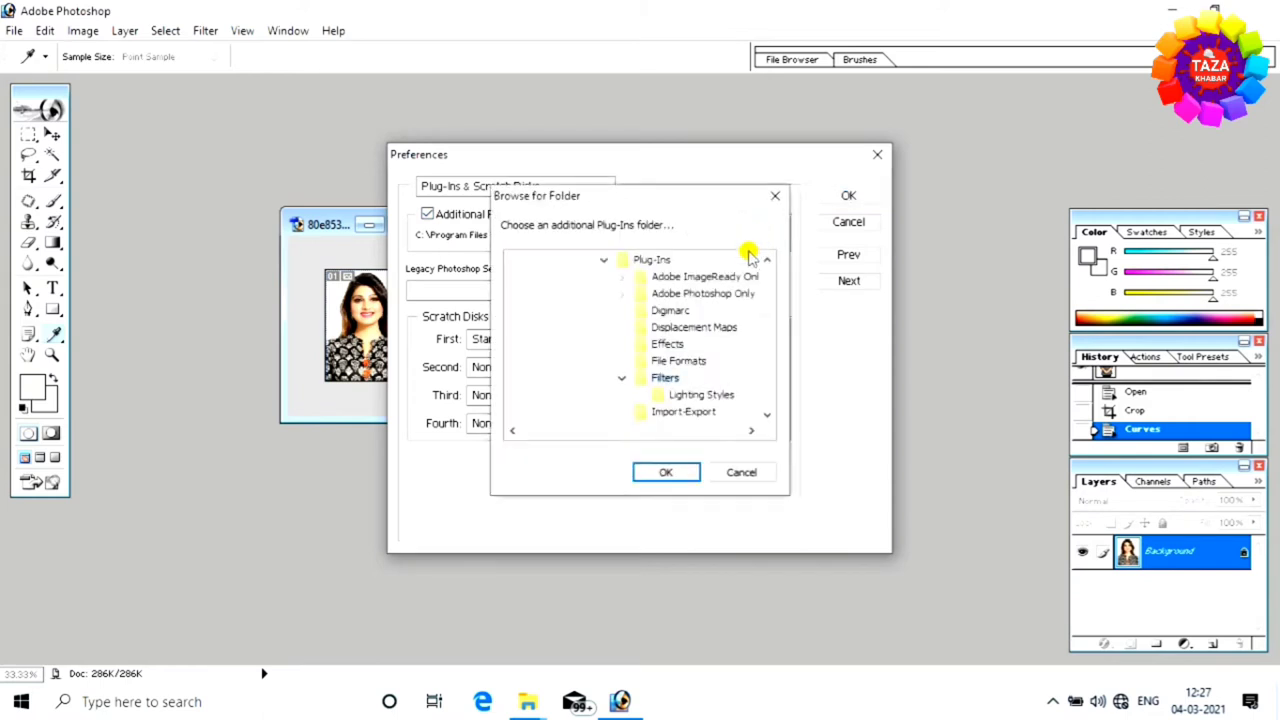
left_click(670, 474)
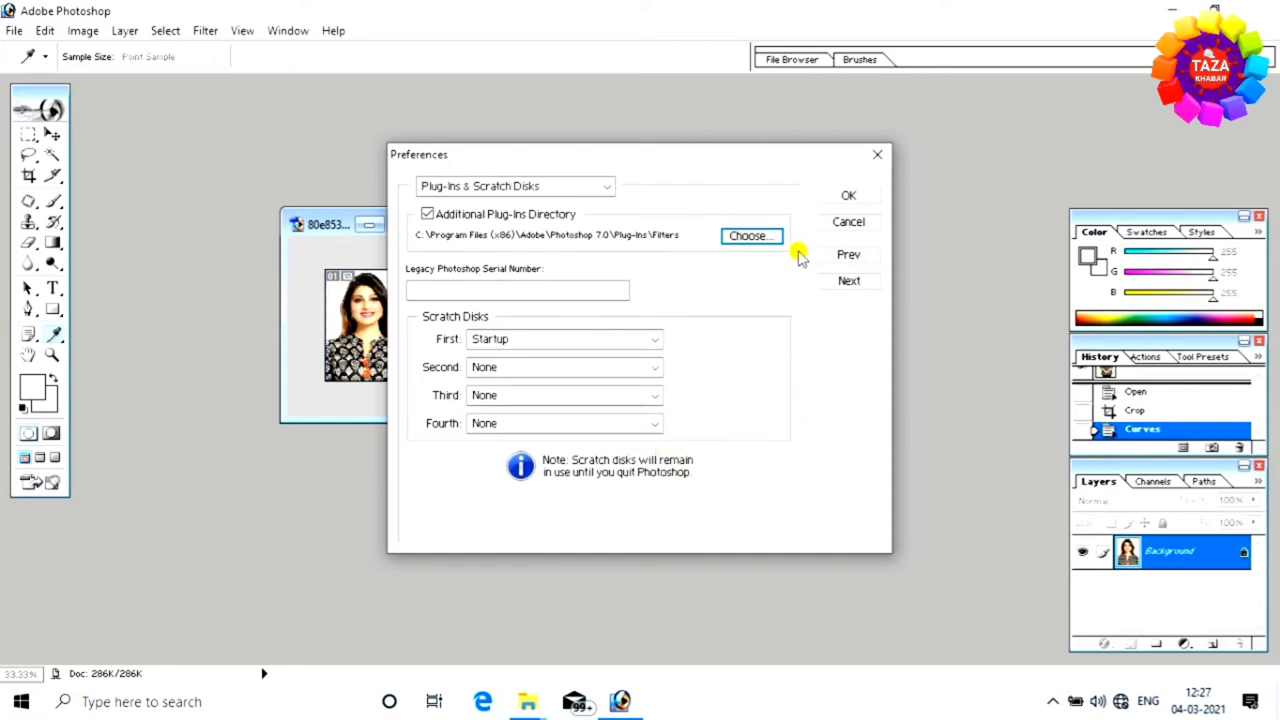
left_click(848, 195)
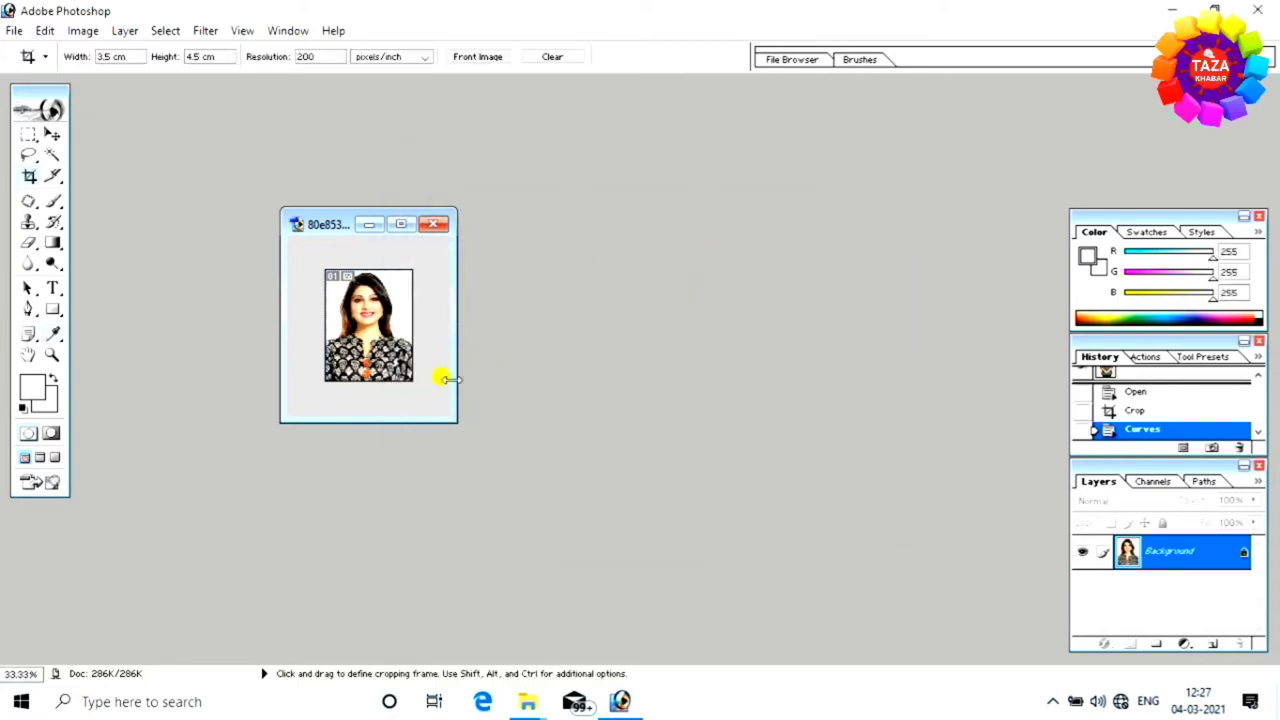
- Apply JPEG Clean Up to the portrait with Smoothness 32
left_click(205, 31)
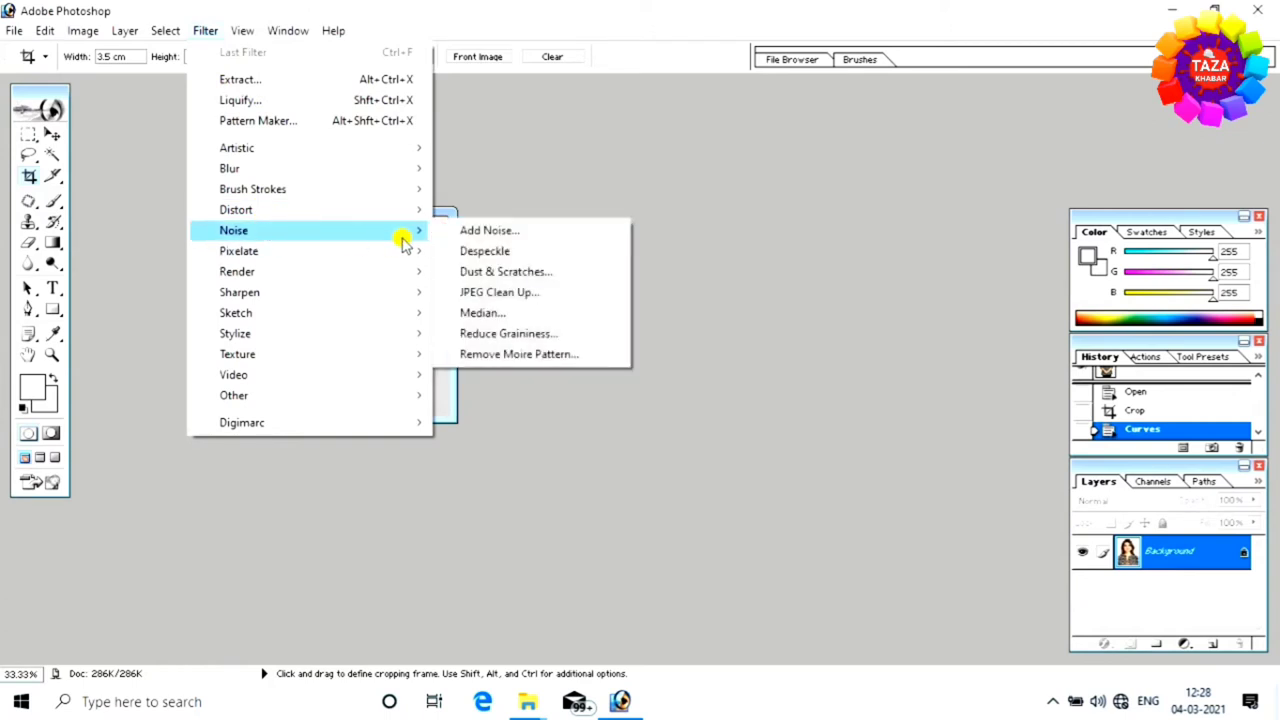
mouse_move(234, 230)
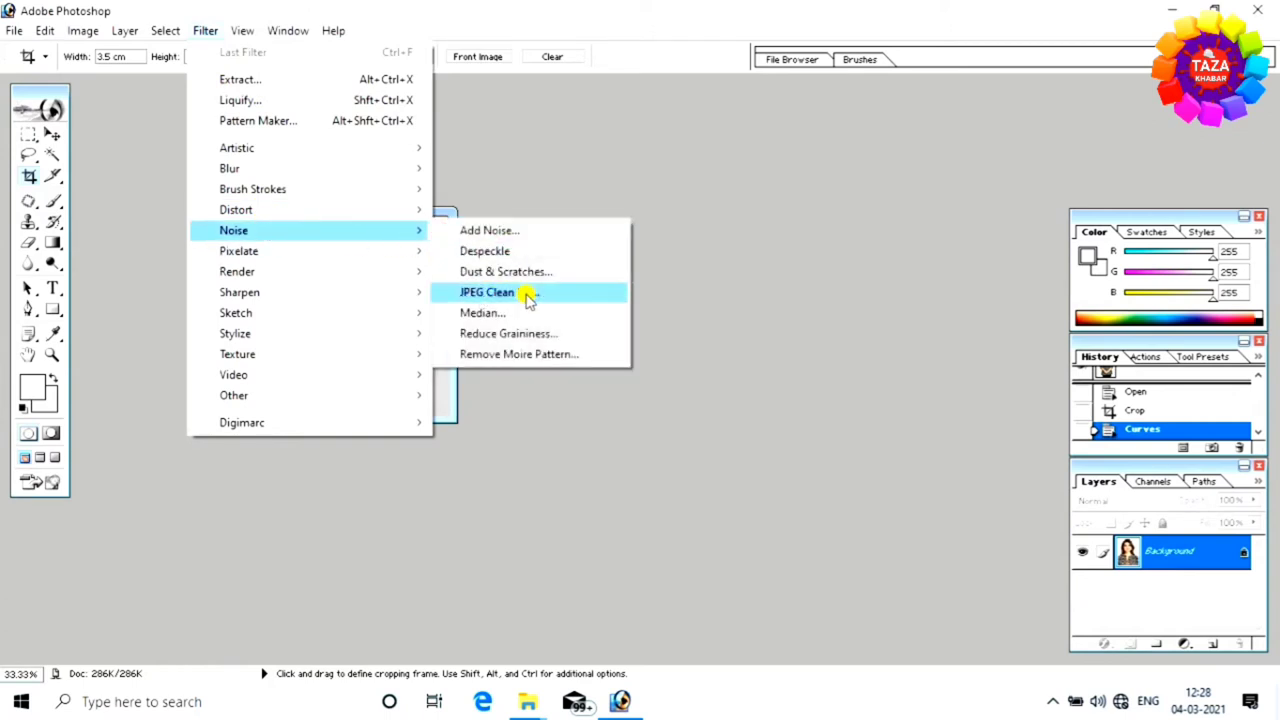
left_click(526, 292)
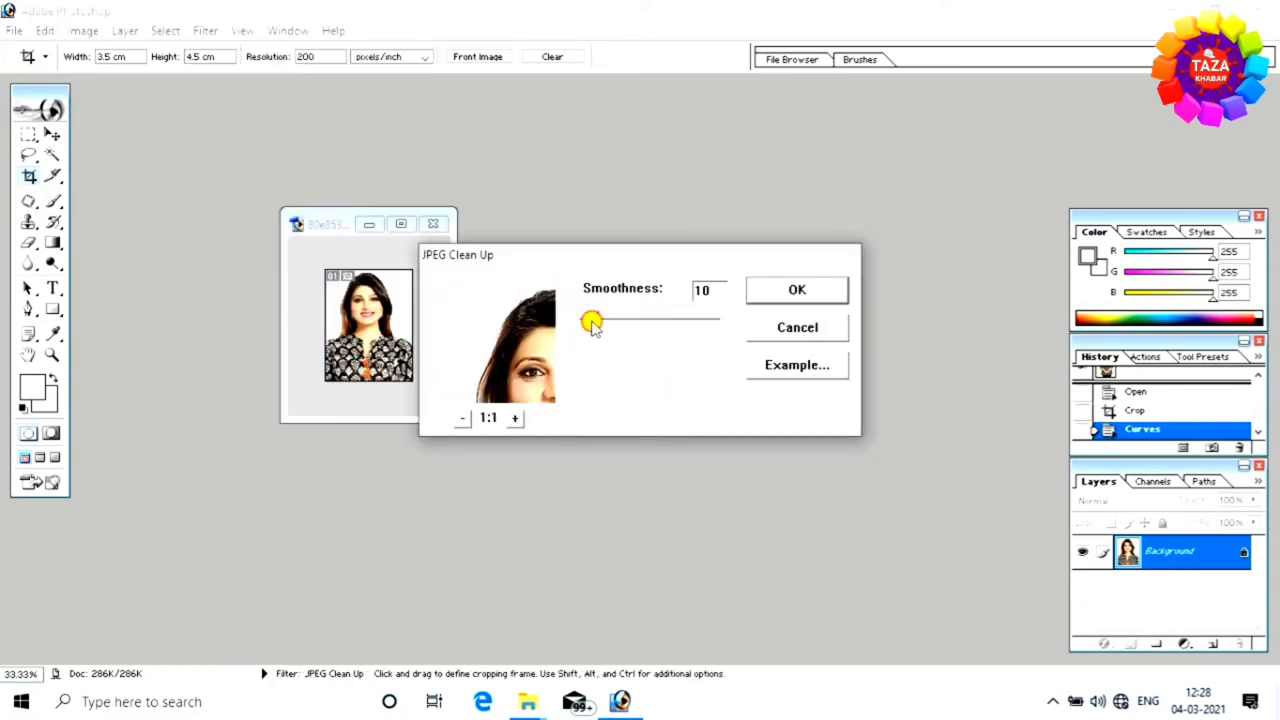
left_click_drag(592, 322, 608, 320)
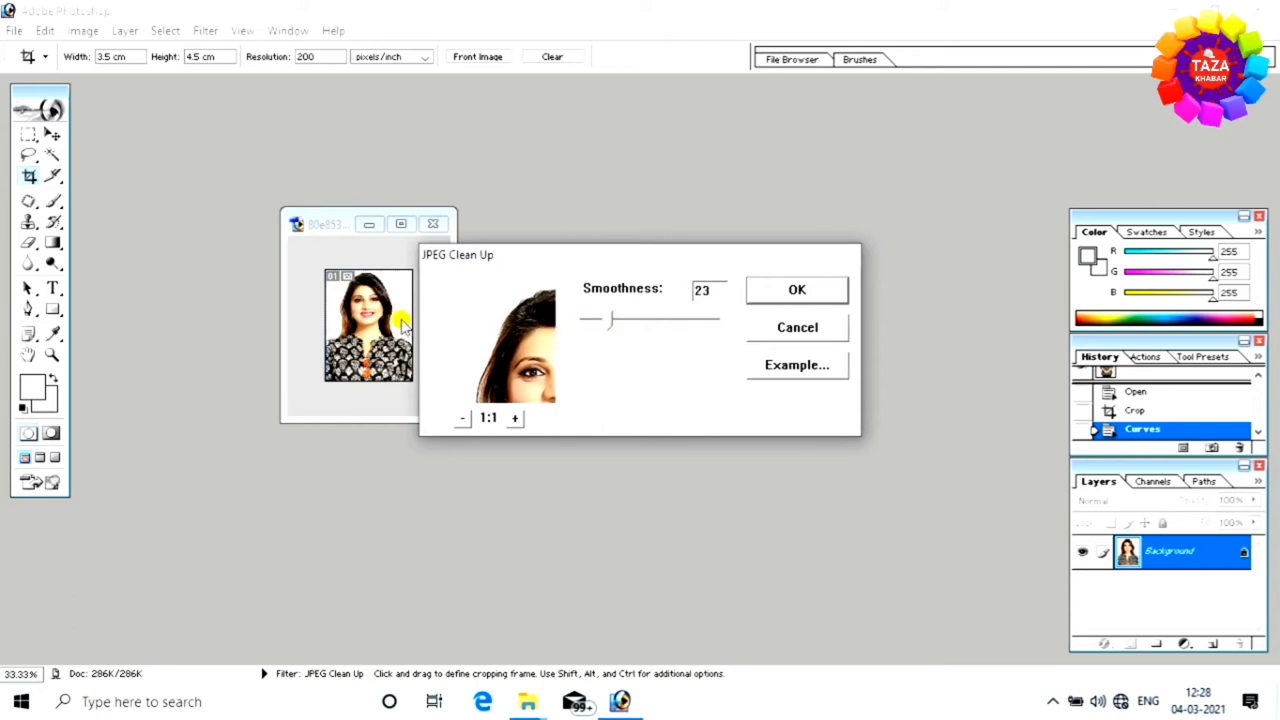
left_click_drag(608, 328, 623, 324)
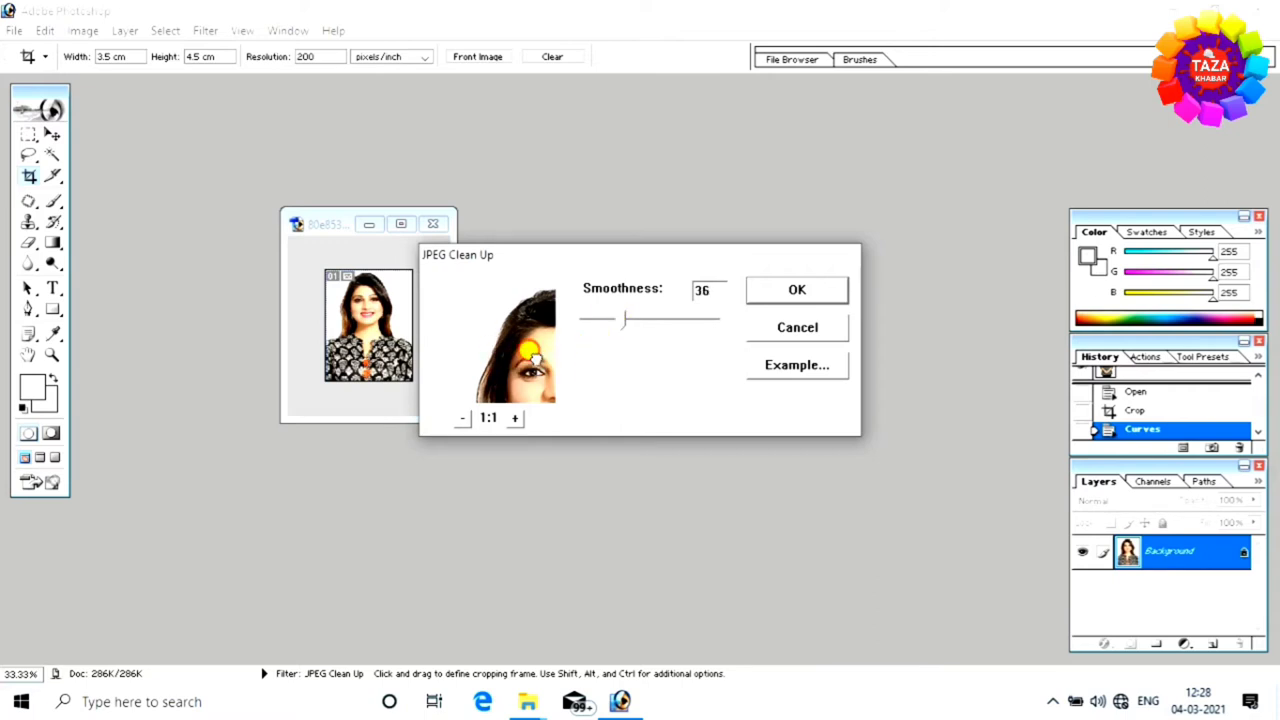
left_click_drag(535, 357, 508, 337)
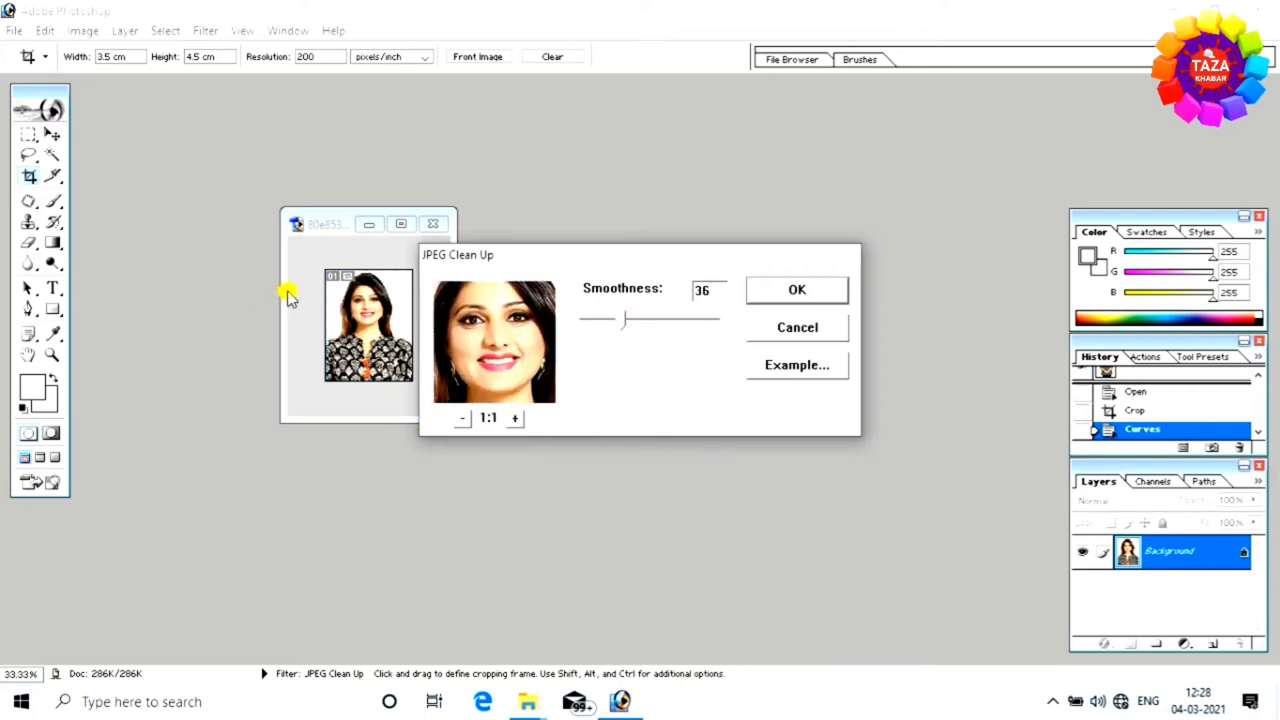
left_click_drag(531, 351, 491, 330)
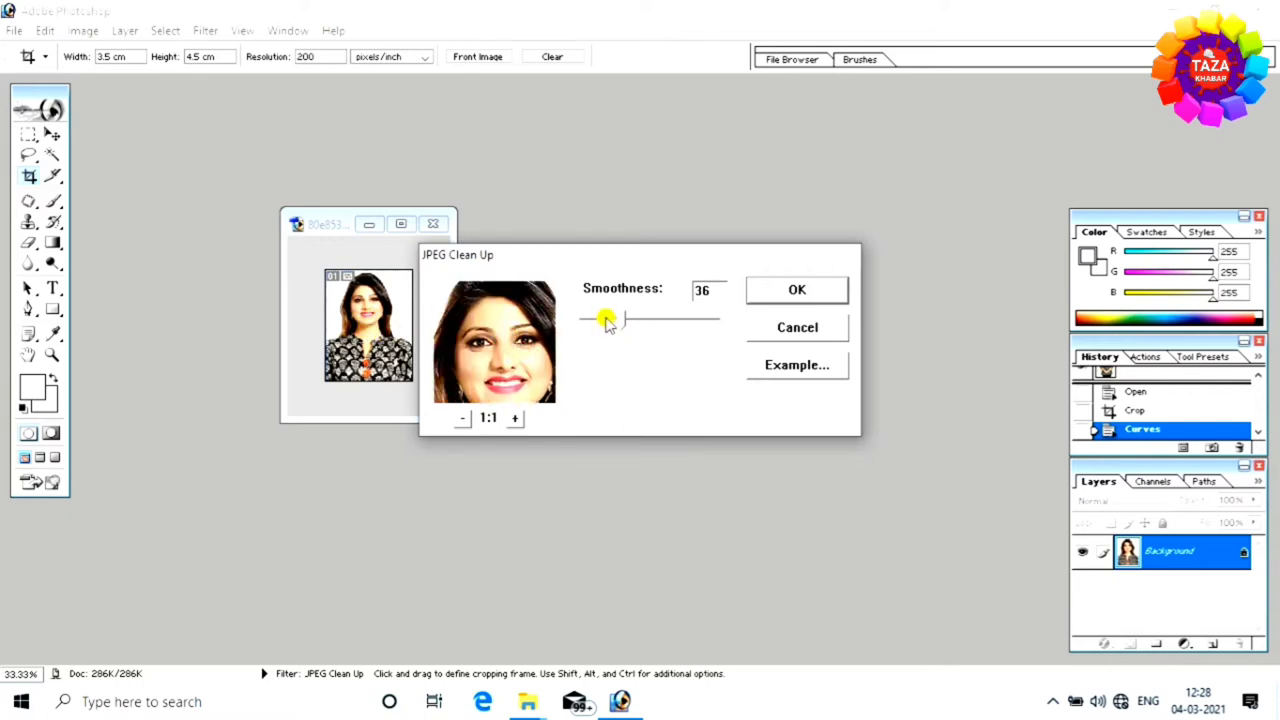
mouse_move(620, 324)
left_mouse_down()
mouse_move(660, 328)
mouse_move(562, 328)
left_mouse_up()
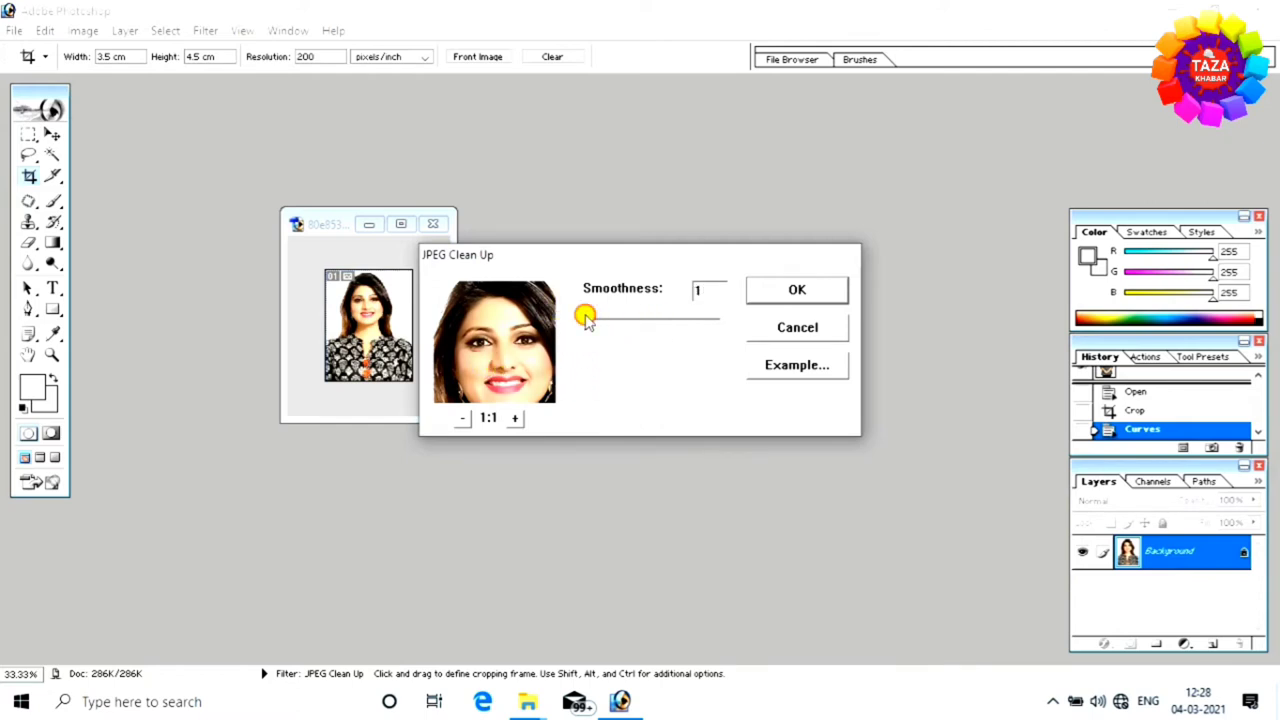
left_click_drag(587, 318, 633, 326)
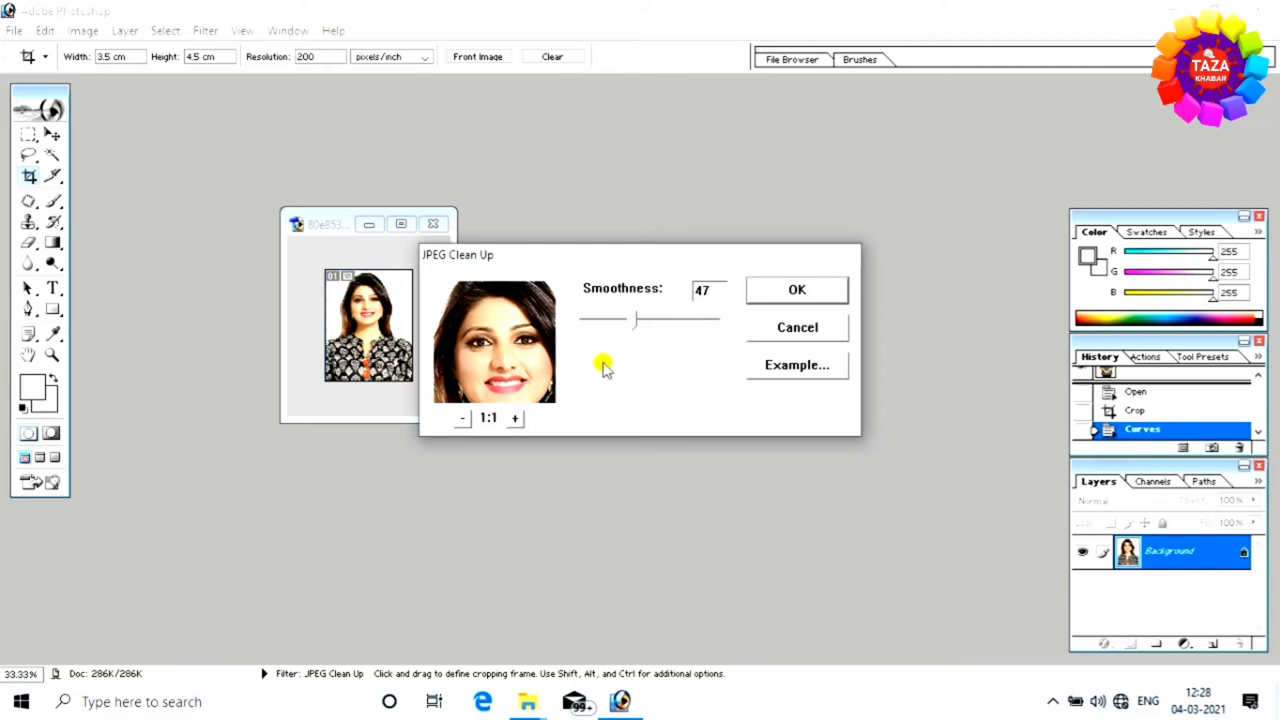
left_click(818, 368)
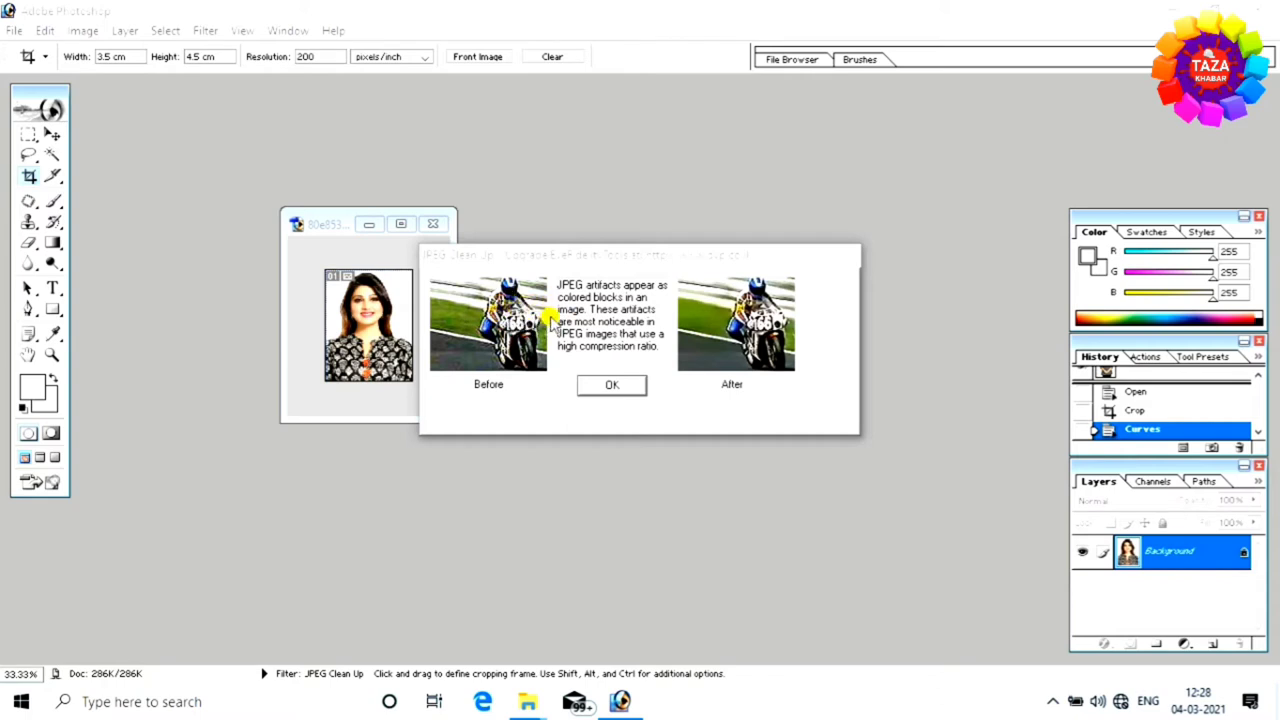
left_click(614, 385)
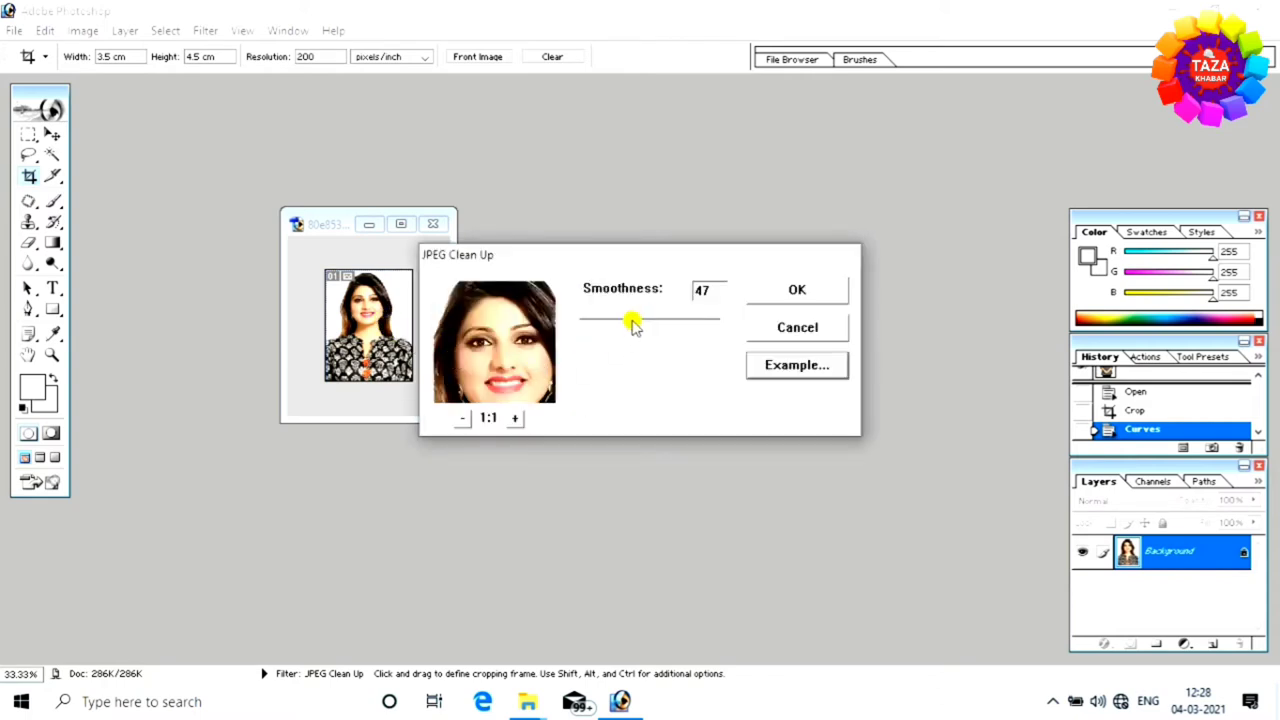
left_click_drag(632, 326, 617, 331)
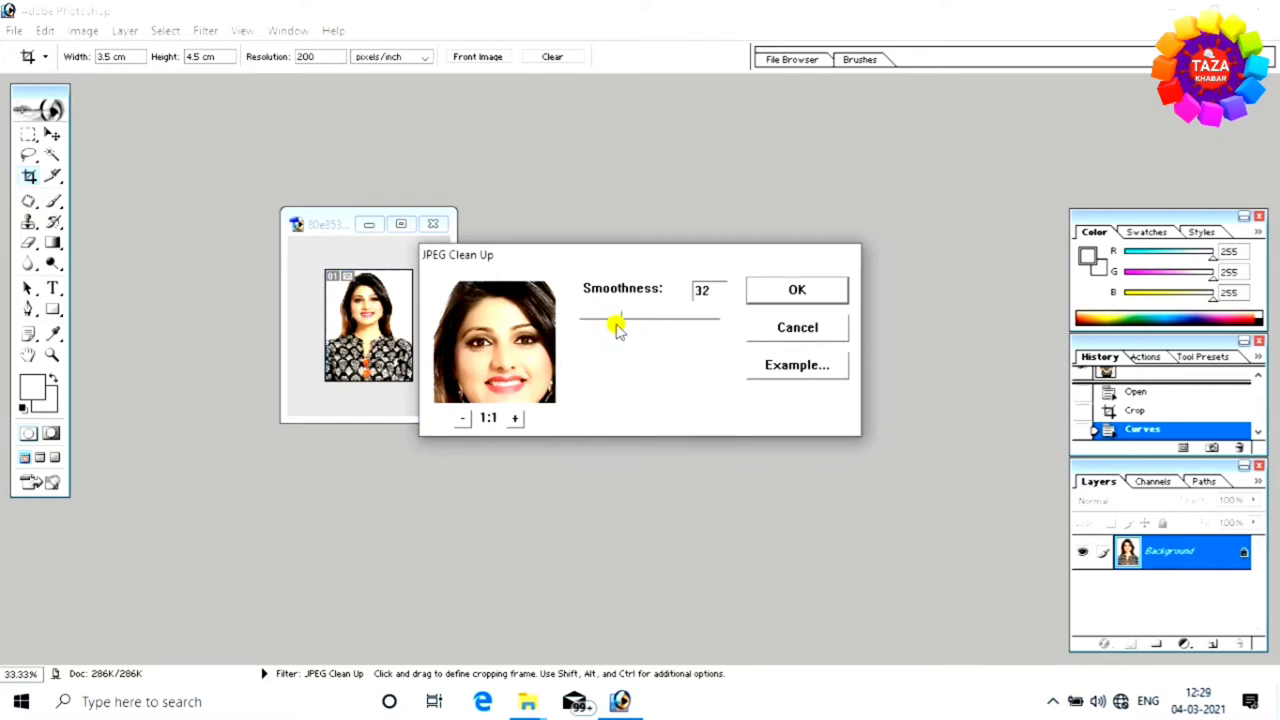
left_click(798, 296)
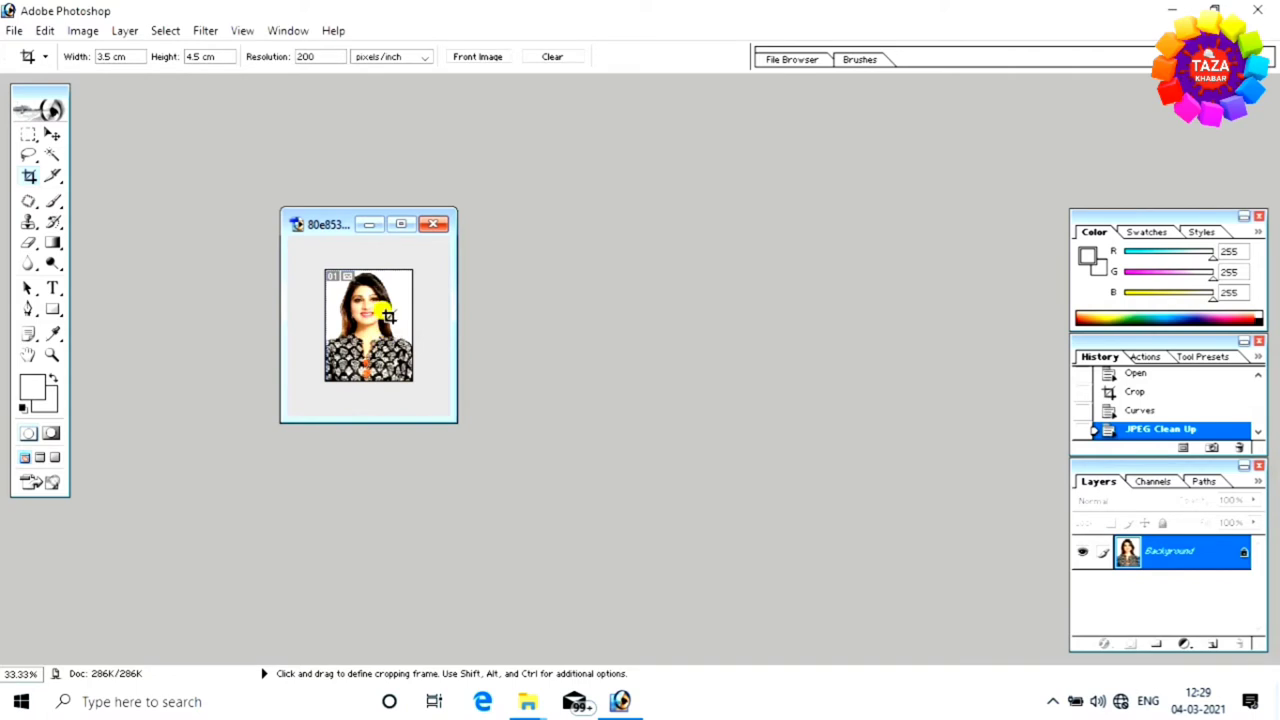
- Run a second JPEG Clean Up pass, again at Smoothness 32
key("ctrl+alt+f")
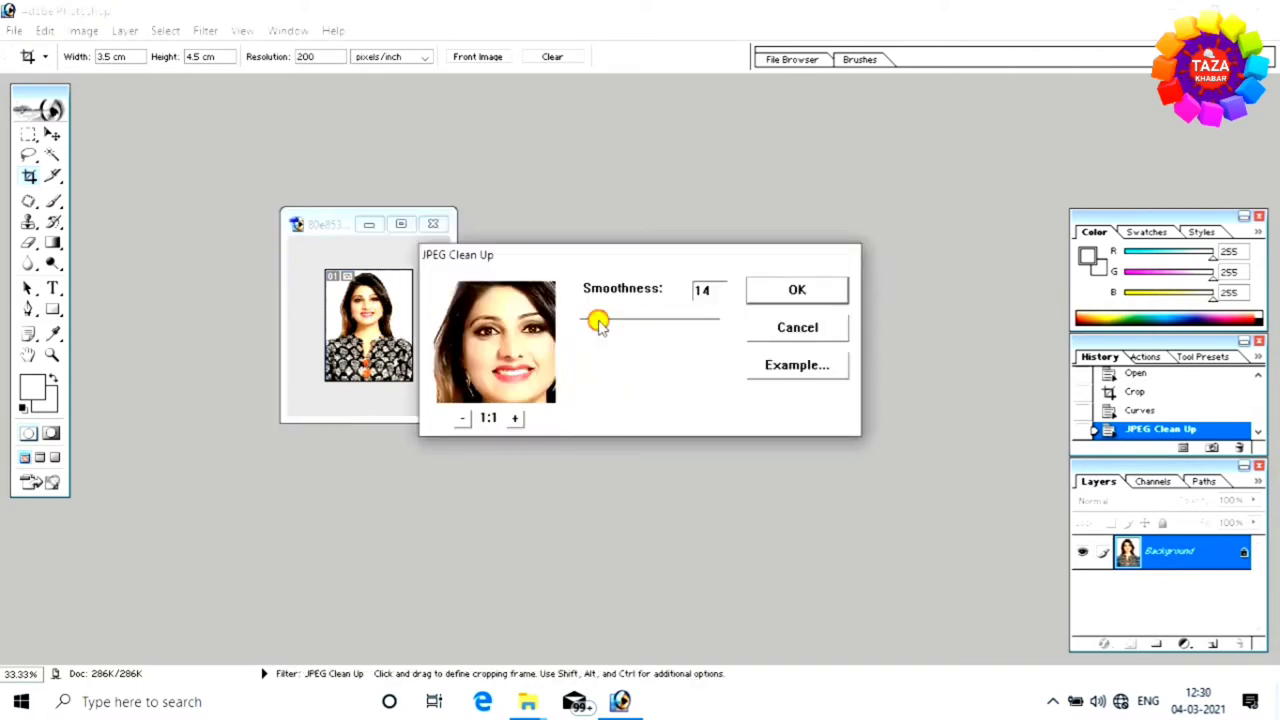
mouse_move(597, 322)
left_mouse_down()
mouse_move(586, 320)
mouse_move(634, 325)
mouse_move(586, 328)
mouse_move(644, 328)
mouse_move(601, 326)
left_mouse_up()
left_click_drag(601, 327, 617, 323)
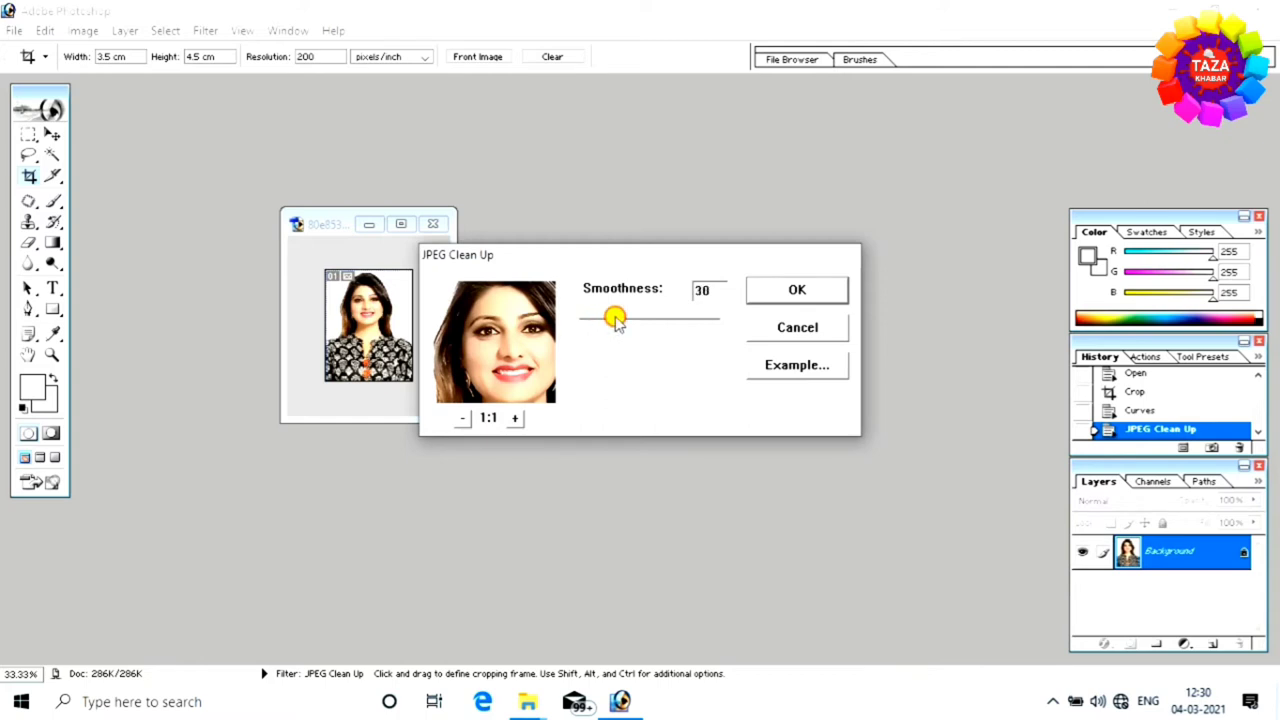
left_click(783, 290)
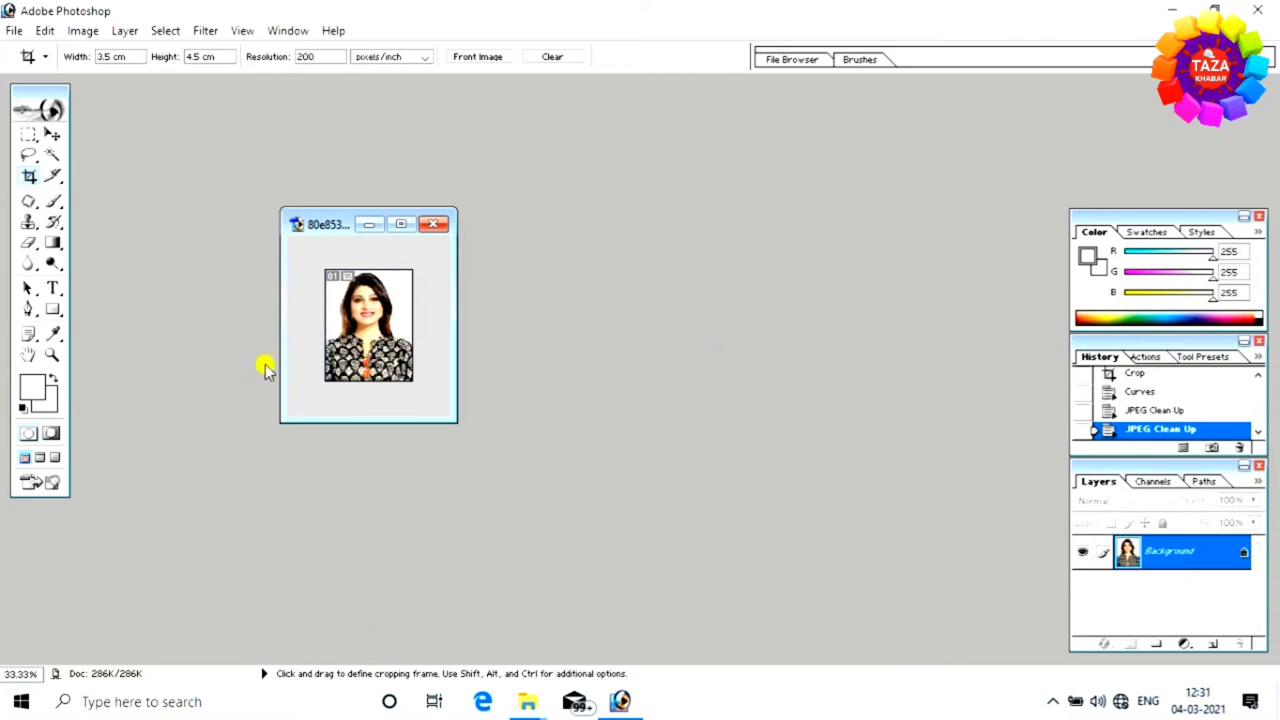
- Pick the Eraser and set the background colour to skin tone E6BDA6 sampled from the face
left_click(28, 247)
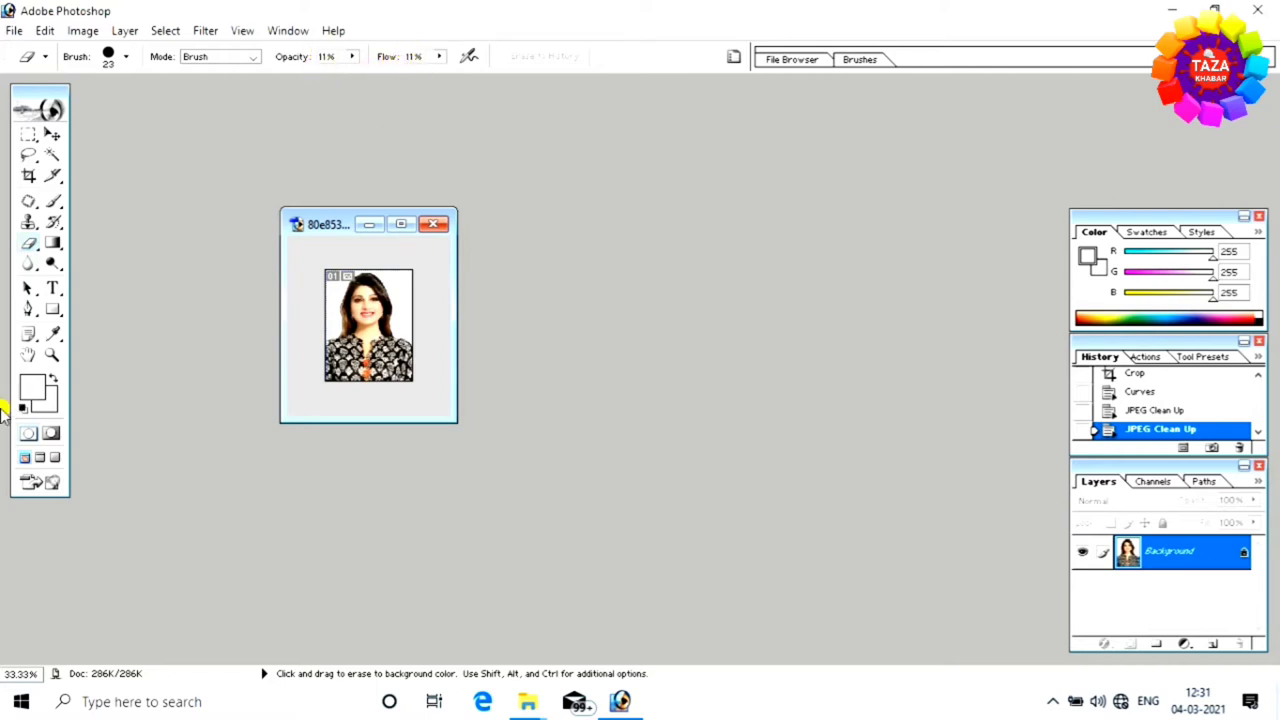
left_click(55, 400)
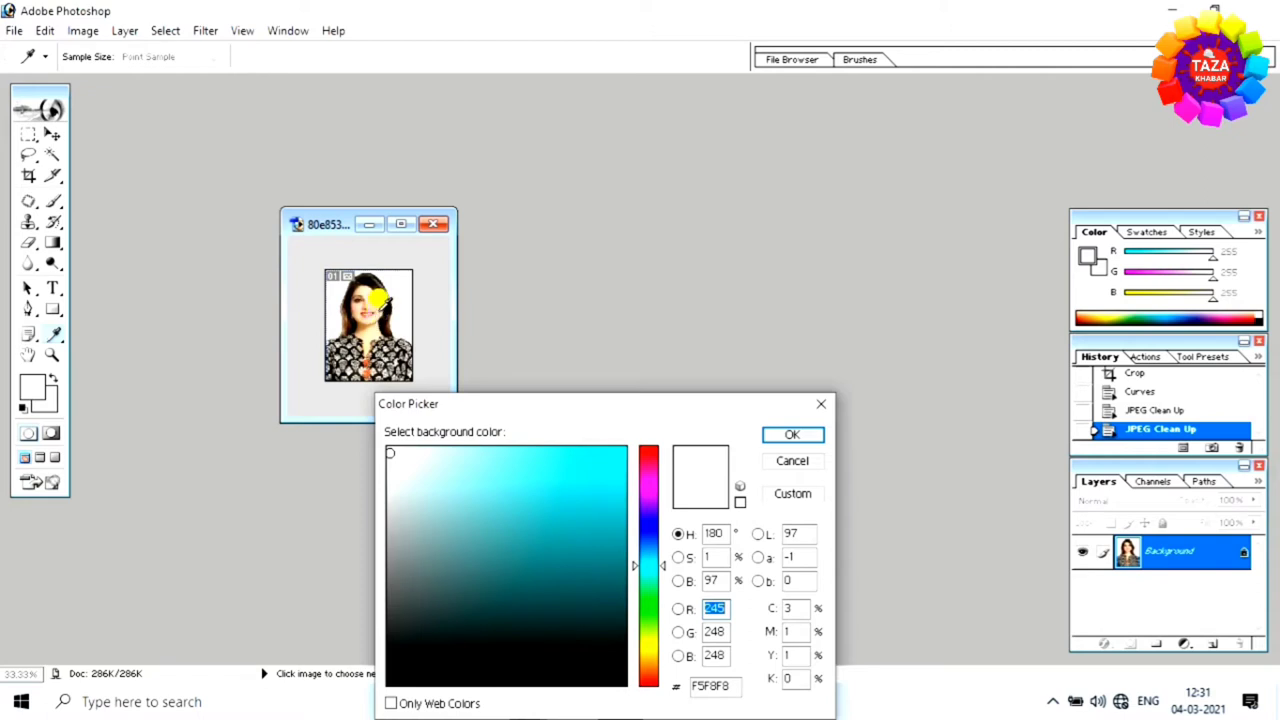
left_click(376, 298)
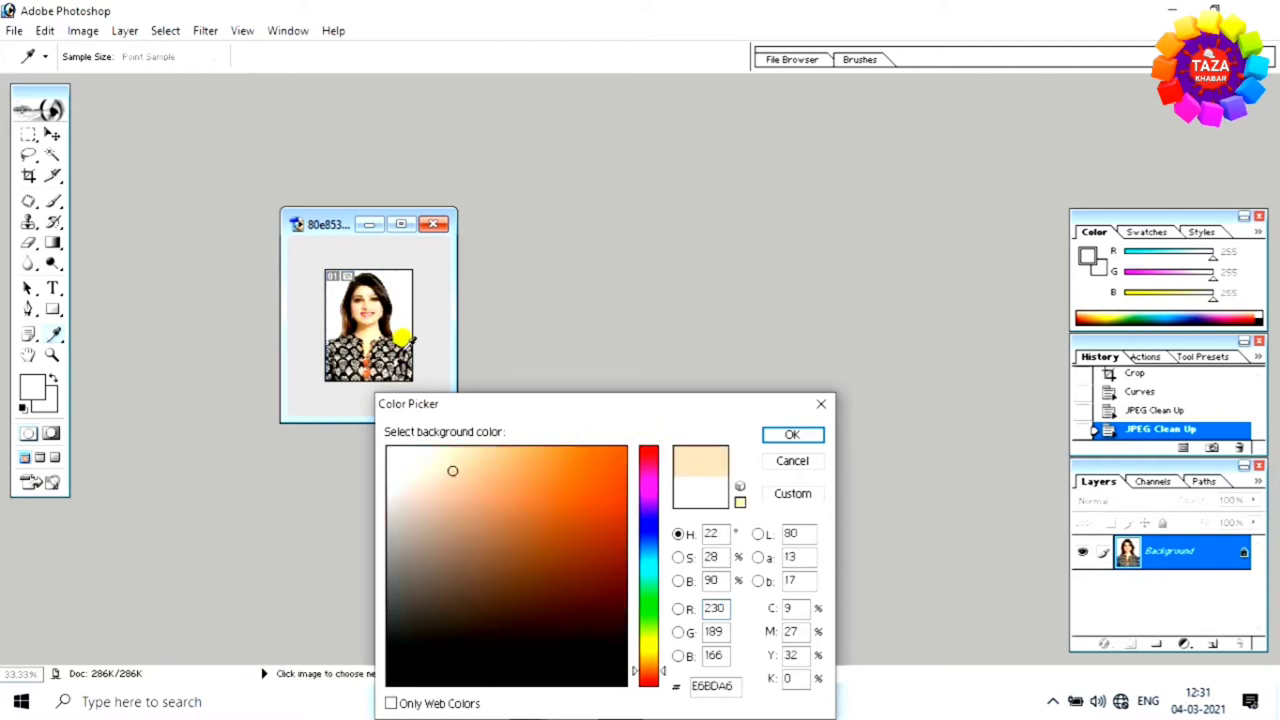
left_click(794, 436)
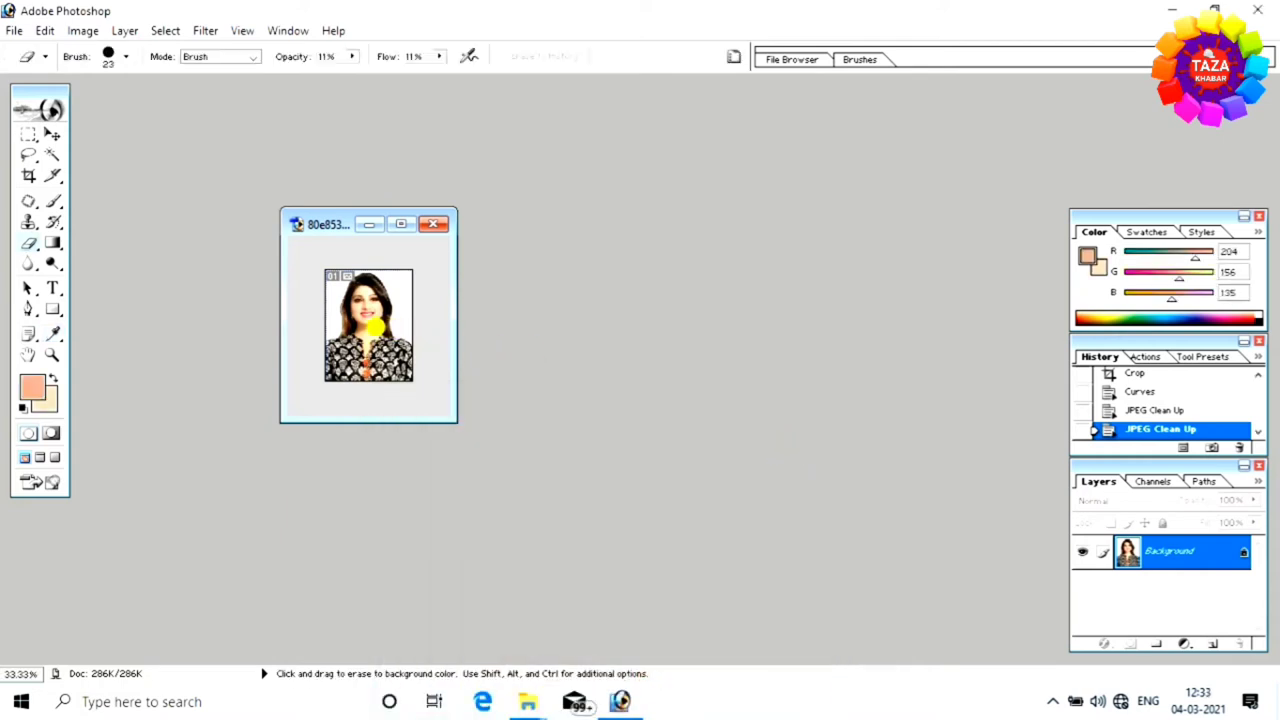
- Erase around the face with a 32 px eraser, then step back to the first stroke
right_click(368, 325)
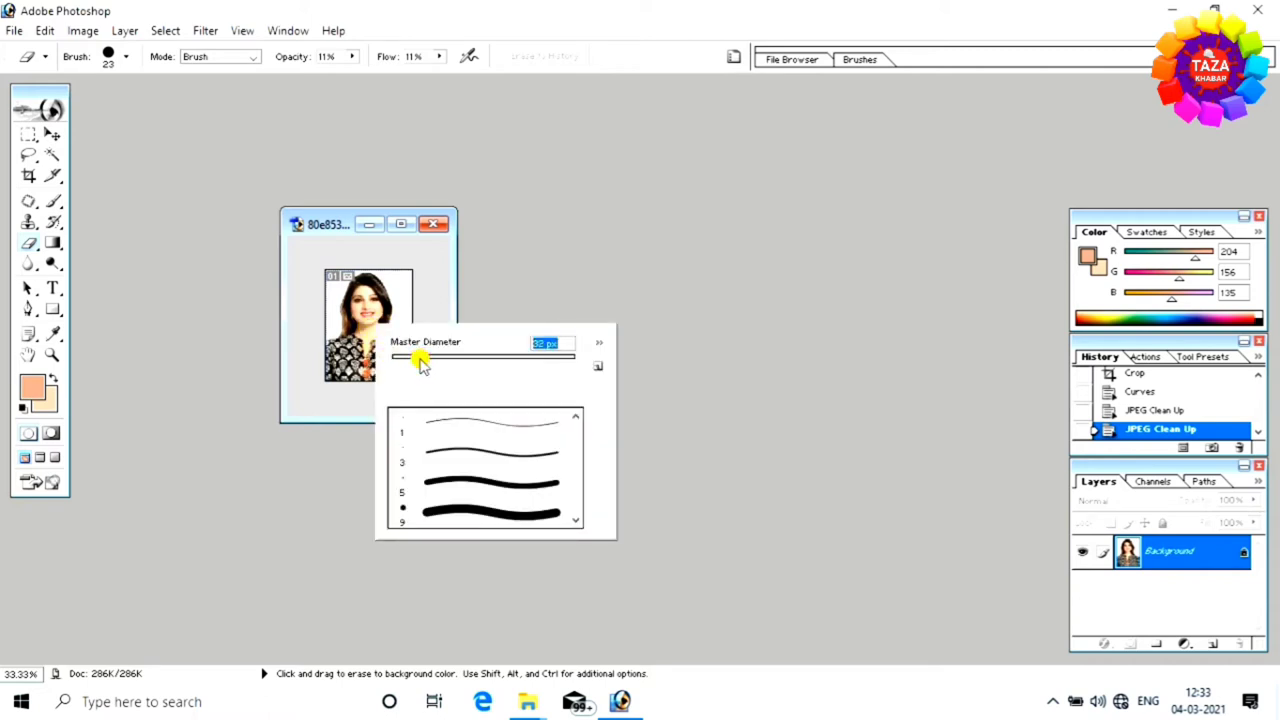
left_click(662, 402)
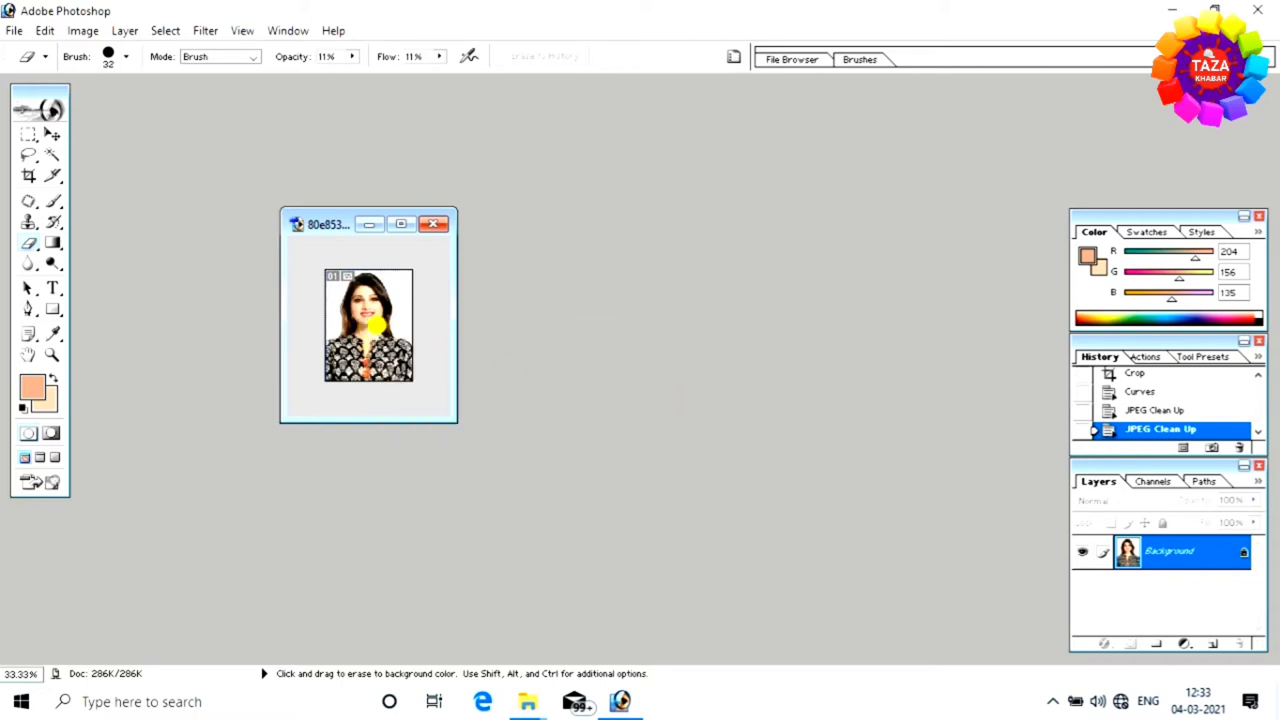
left_click_drag(372, 325, 350, 302)
left_click_drag(350, 302, 381, 318)
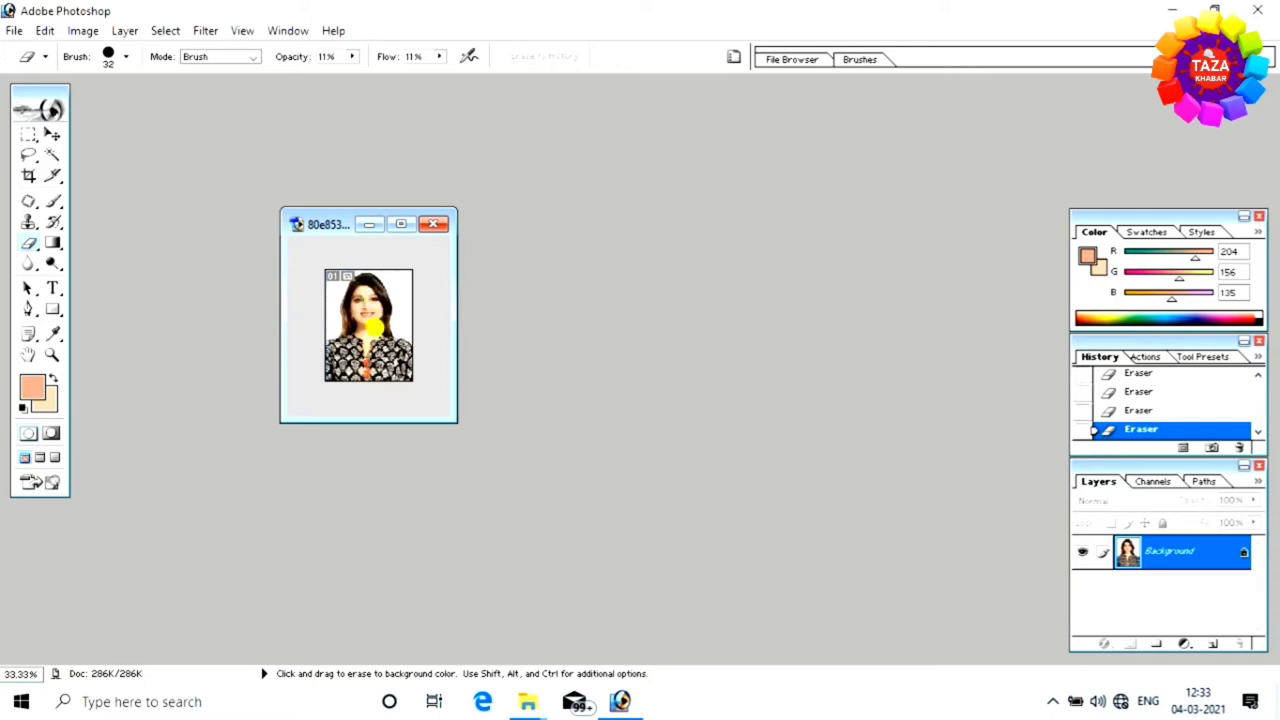
key("ctrl+alt+z")
key("ctrl+alt+z")
key("ctrl+alt+z")
left_click(30, 205)
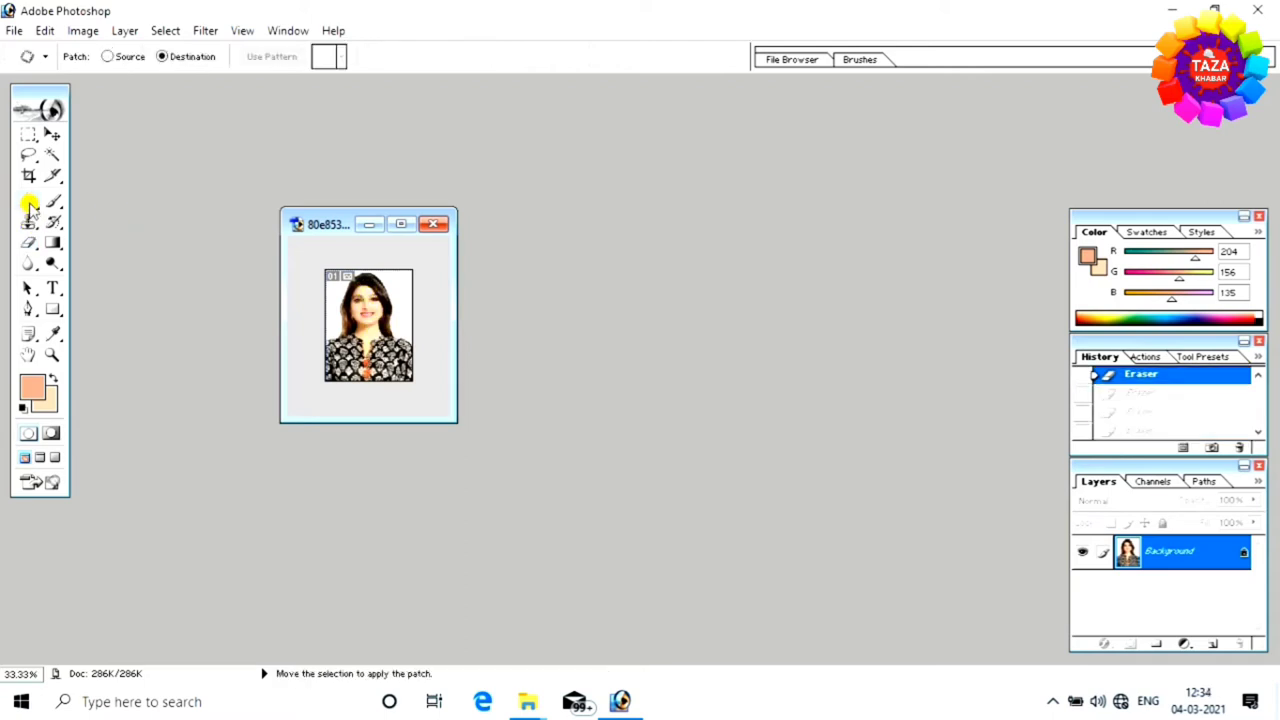
right_click(30, 205)
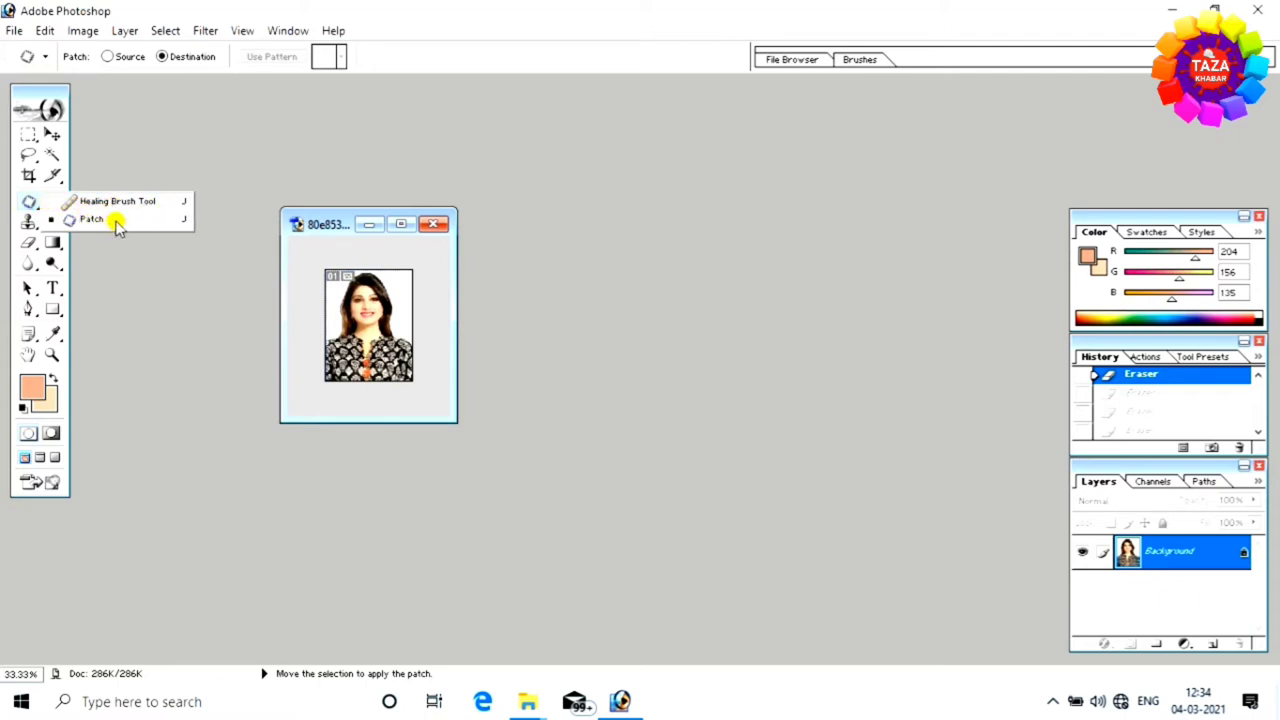
left_click(116, 222)
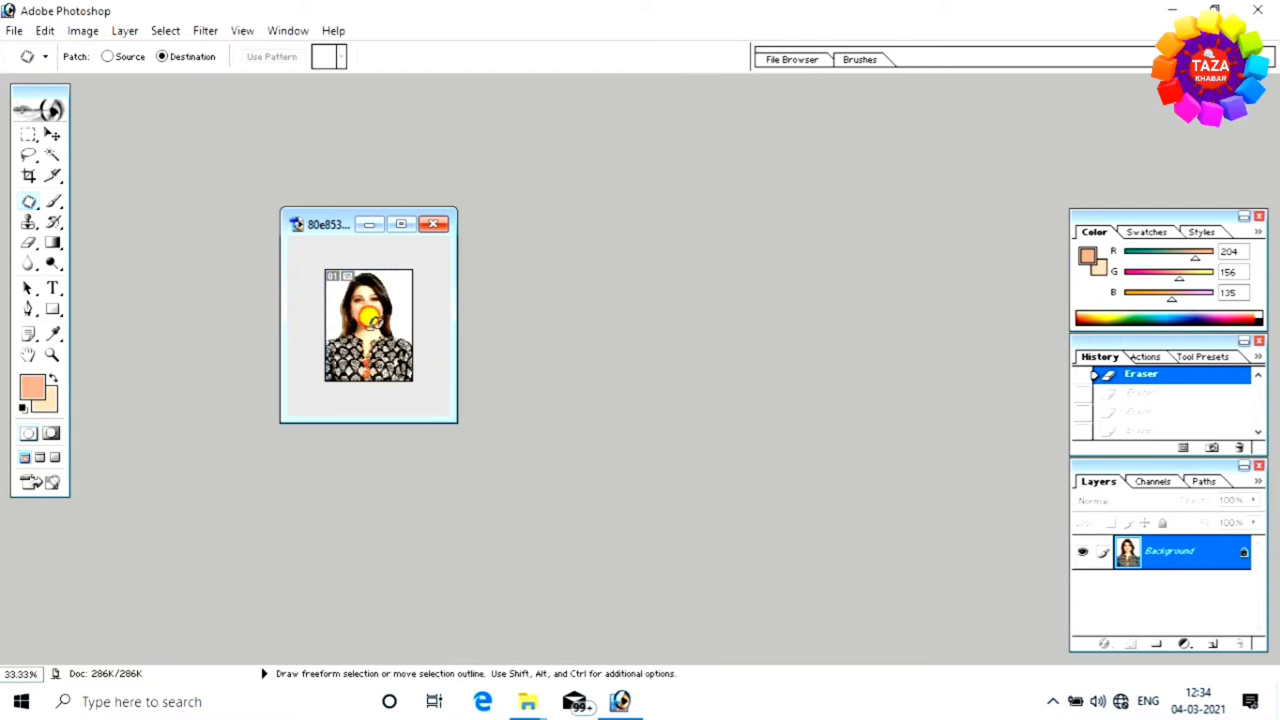
left_click_drag(362, 313, 362, 333)
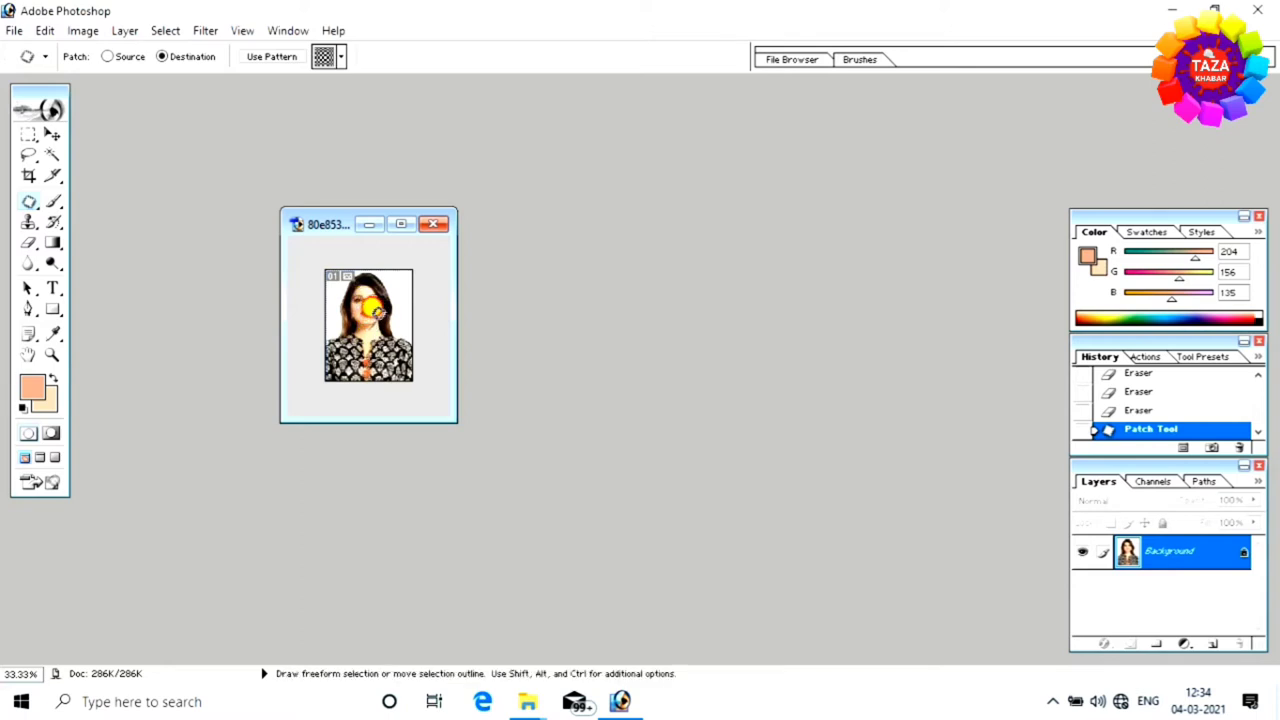
mouse_move(376, 311)
left_mouse_down()
mouse_move(362, 333)
mouse_move(372, 312)
left_mouse_up()
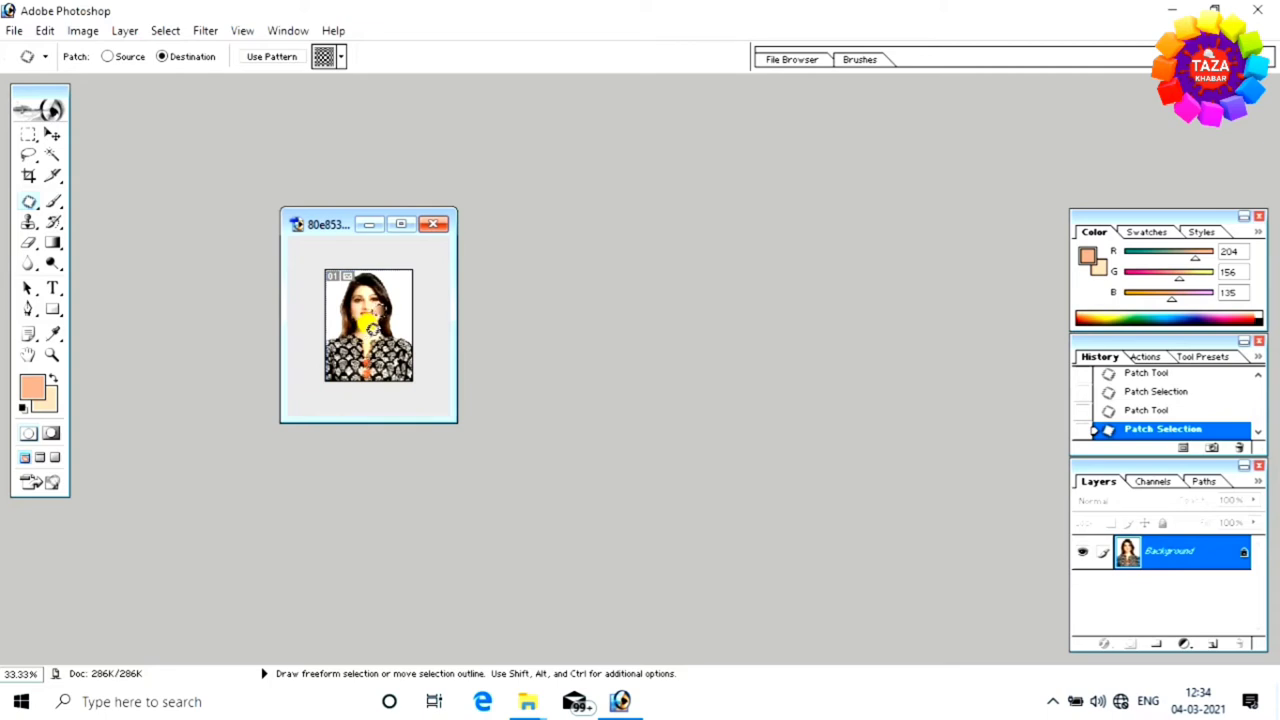
key("ctrl+alt+z")
key("ctrl+alt+z")
key("ctrl+alt+z")
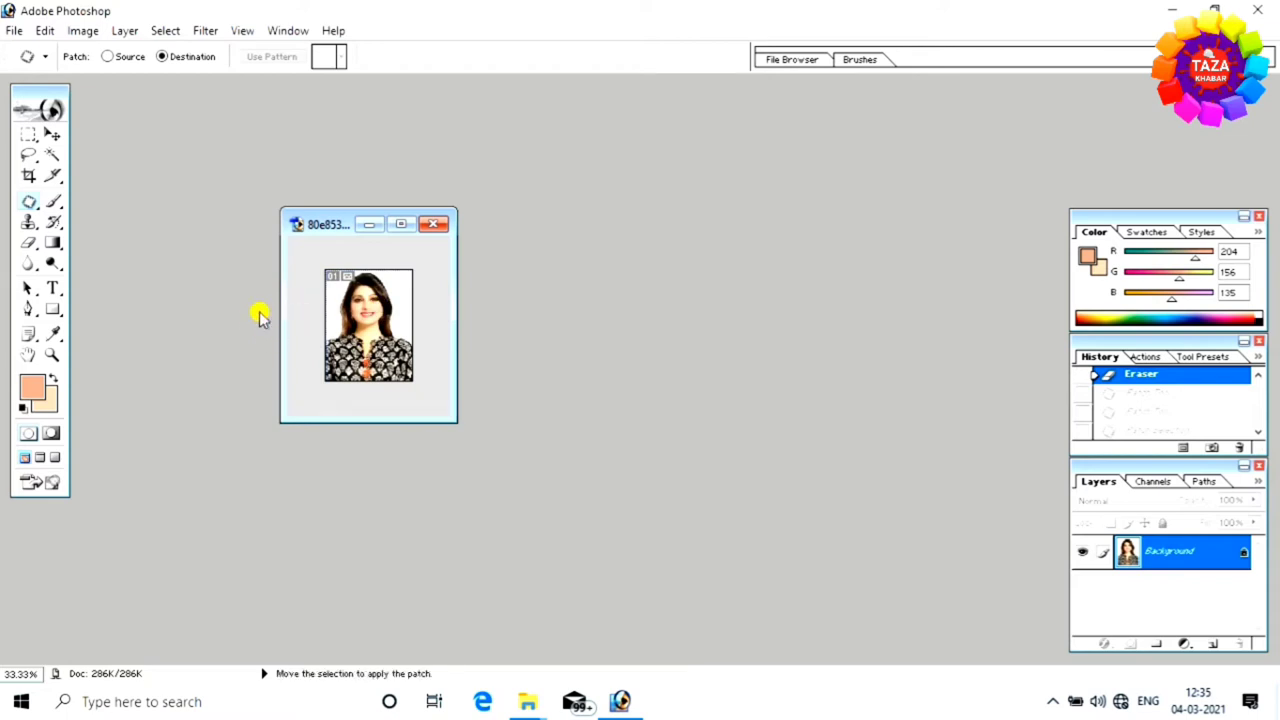
- Select the white background with the Magic Wand at tolerance 32, reselecting once
left_click(52, 154)
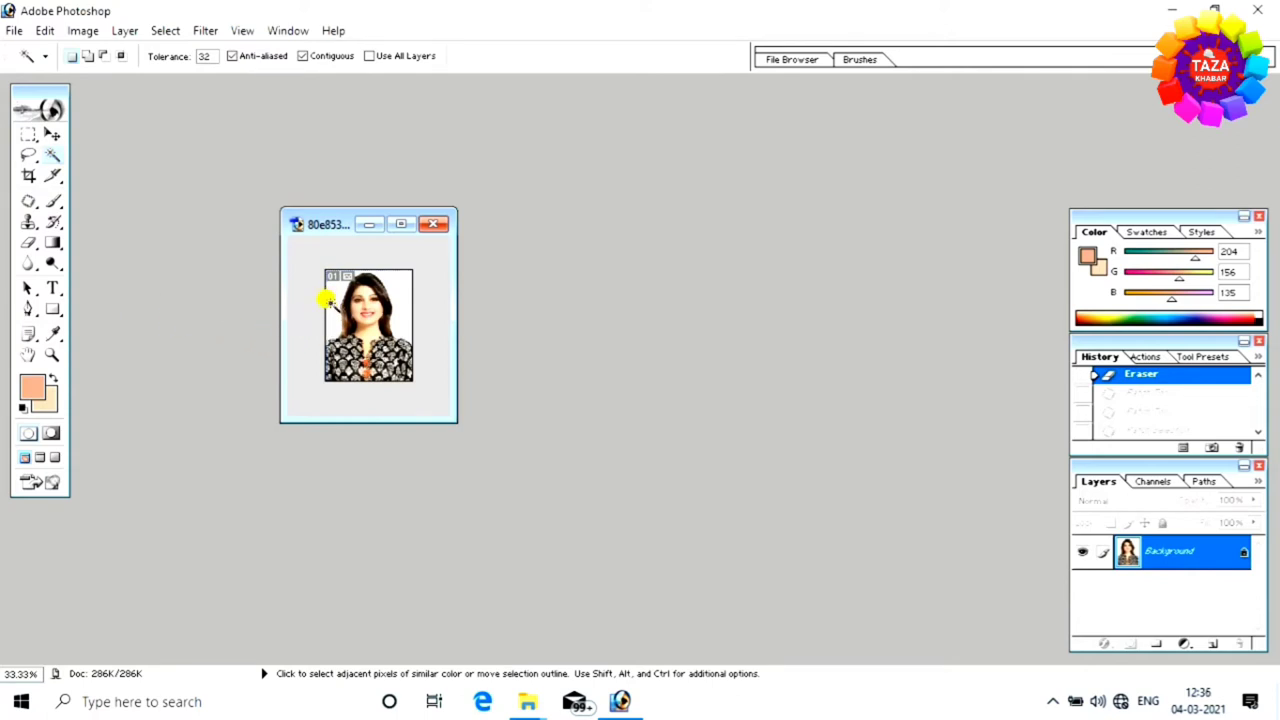
left_click(335, 294)
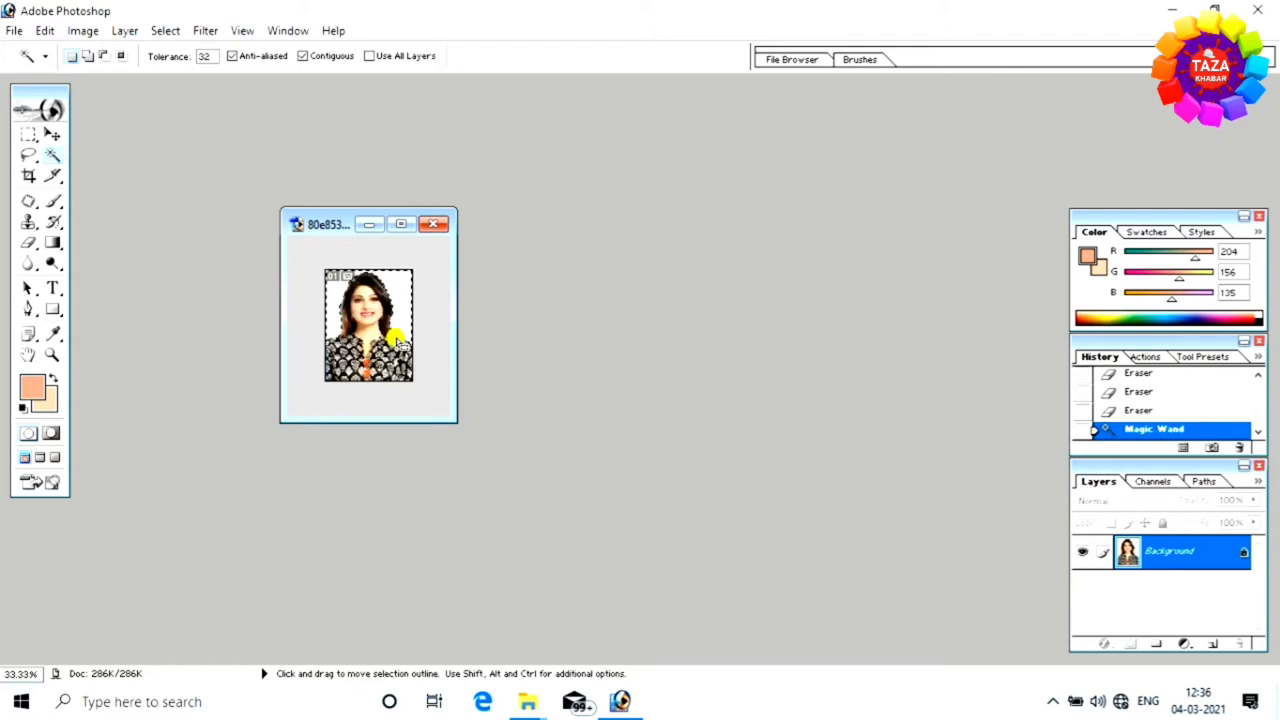
left_click(430, 327)
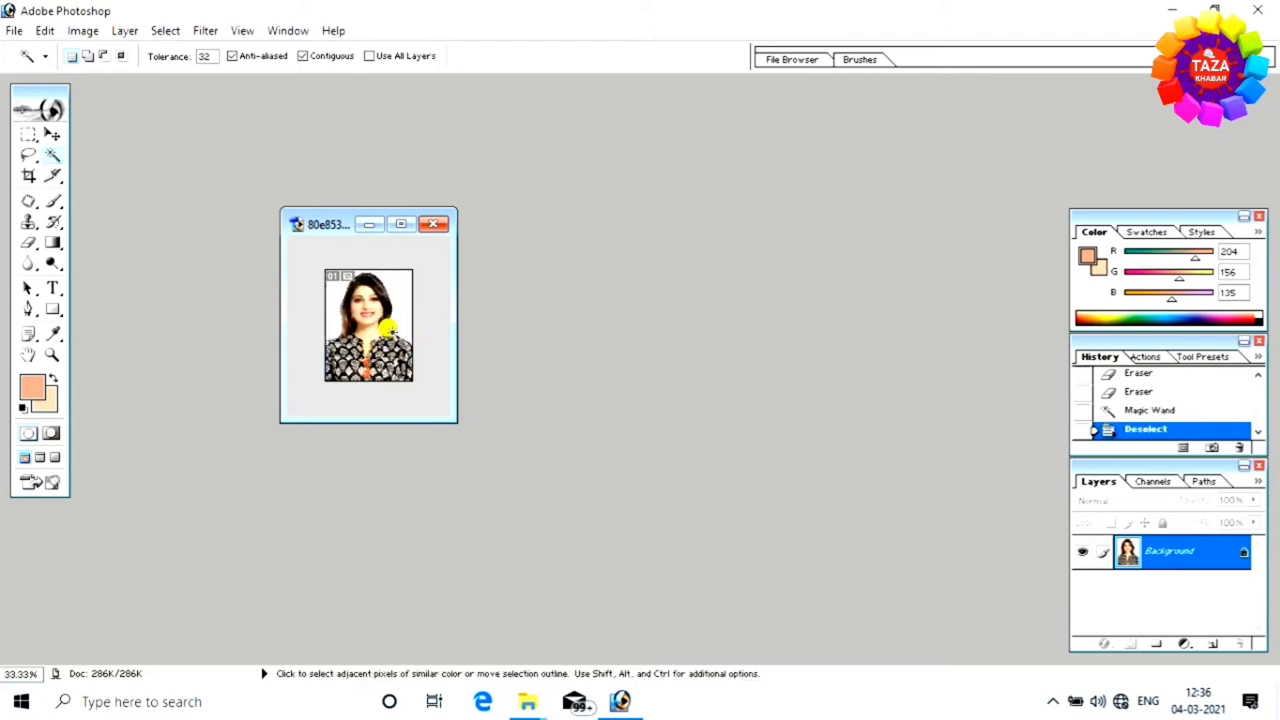
left_click(400, 322)
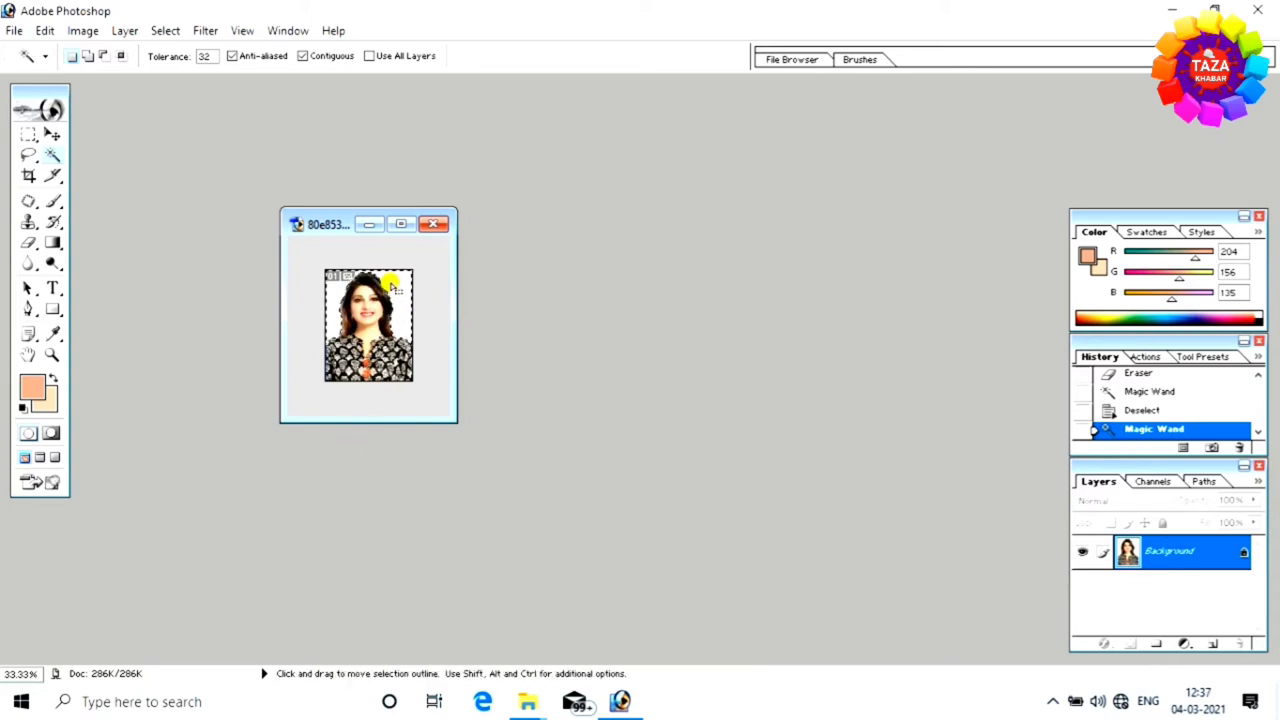
- Feather the background selection by 3 pixels and begin choosing a magenta background colour
right_click(393, 287)
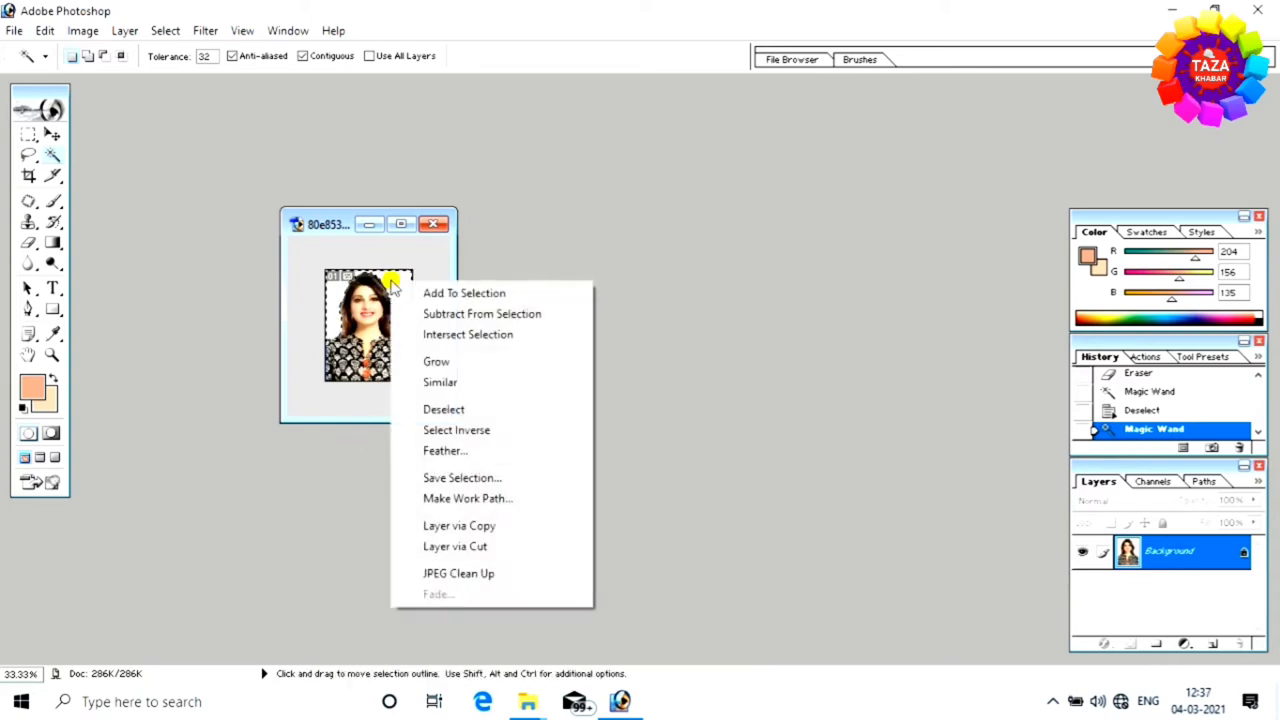
left_click(456, 451)
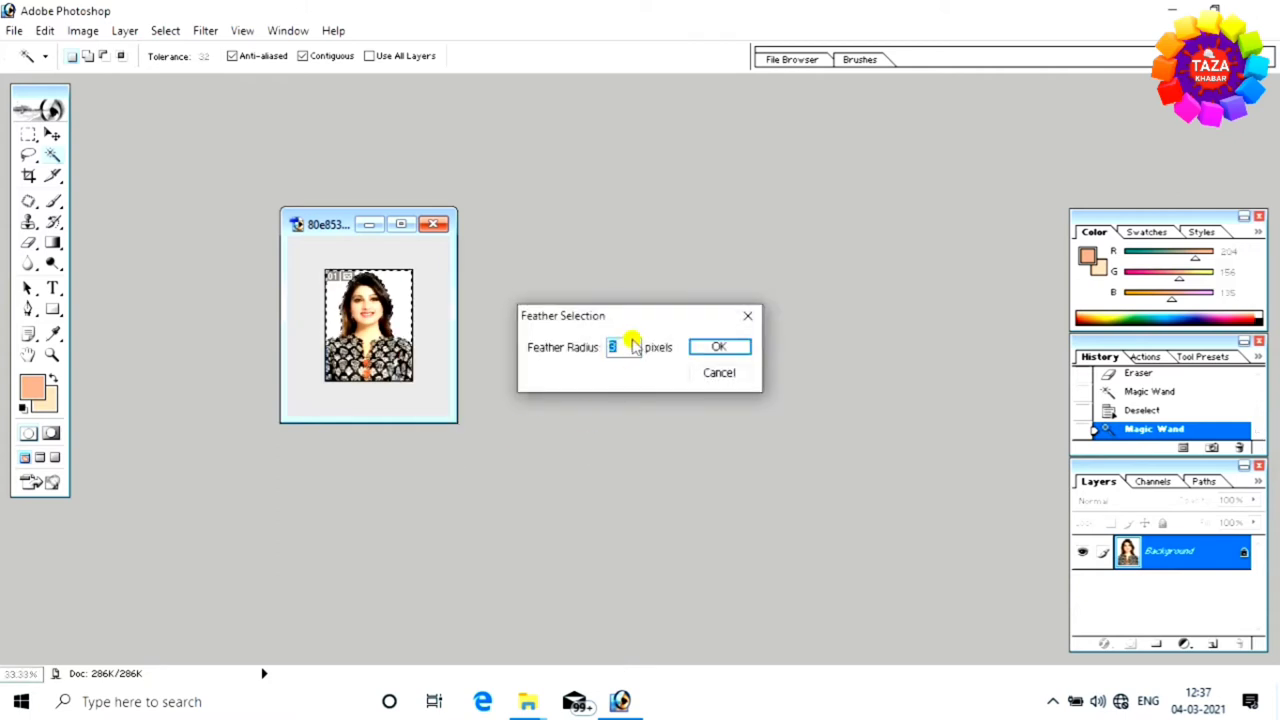
left_click(624, 349)
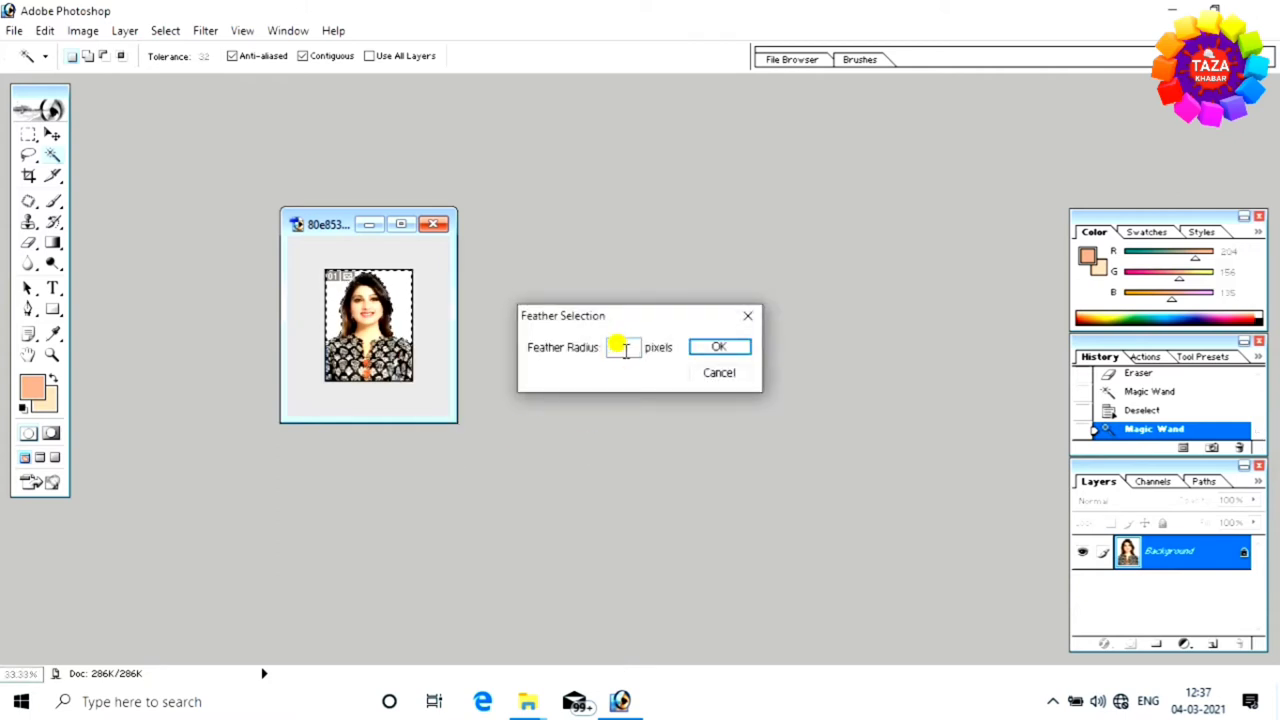
type("3")
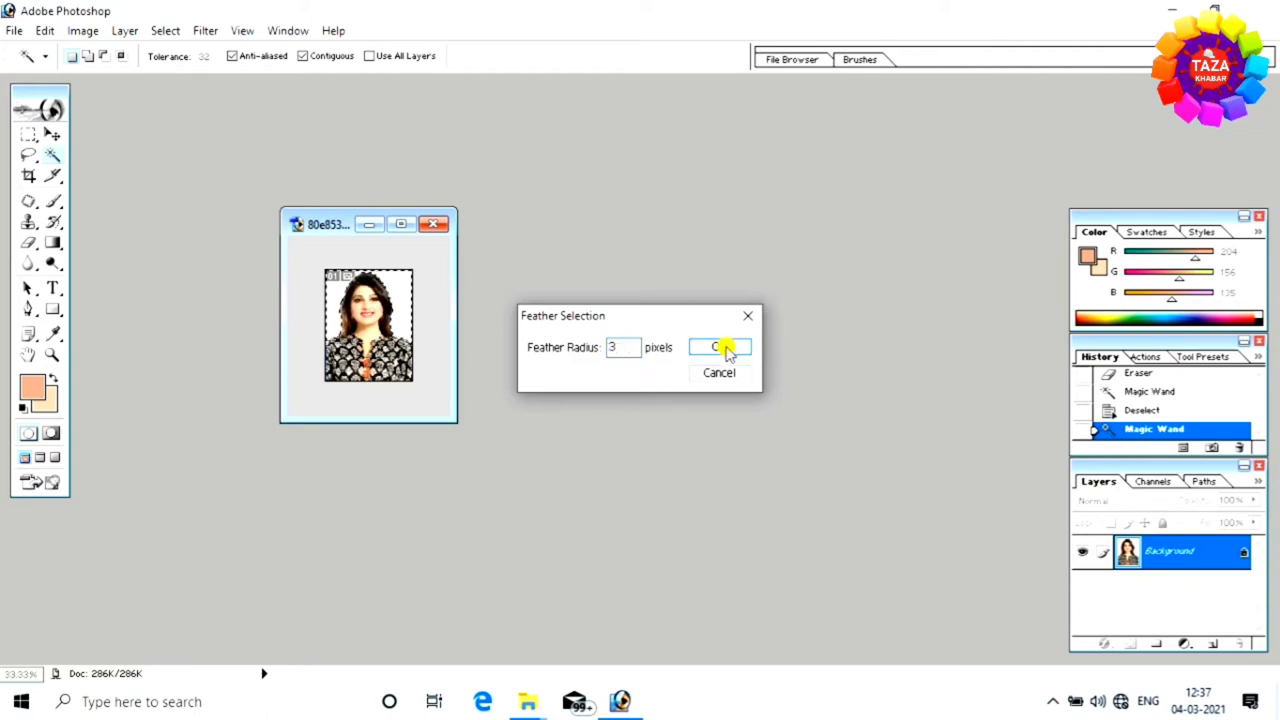
left_click(724, 346)
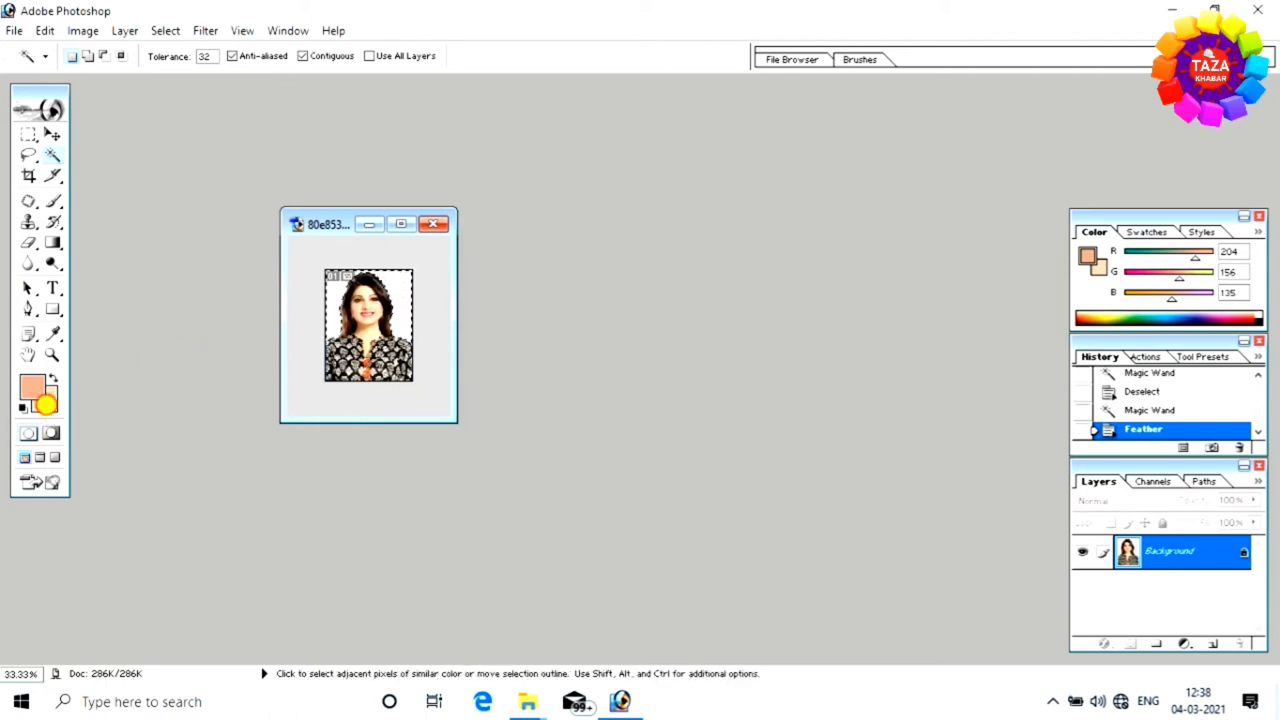
left_click(45, 403)
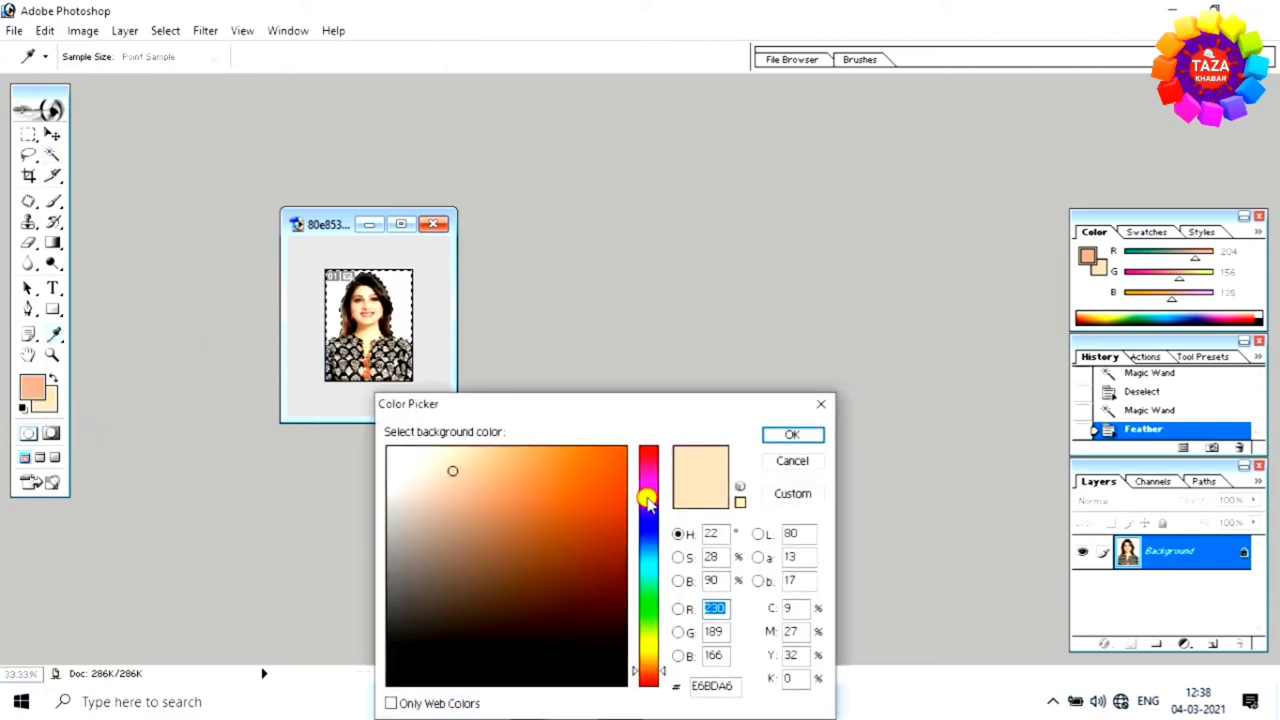
left_click(647, 498)
- Set magenta B60BF5 as background colour, test-fill the background, undo it and deselect
left_click(610, 456)
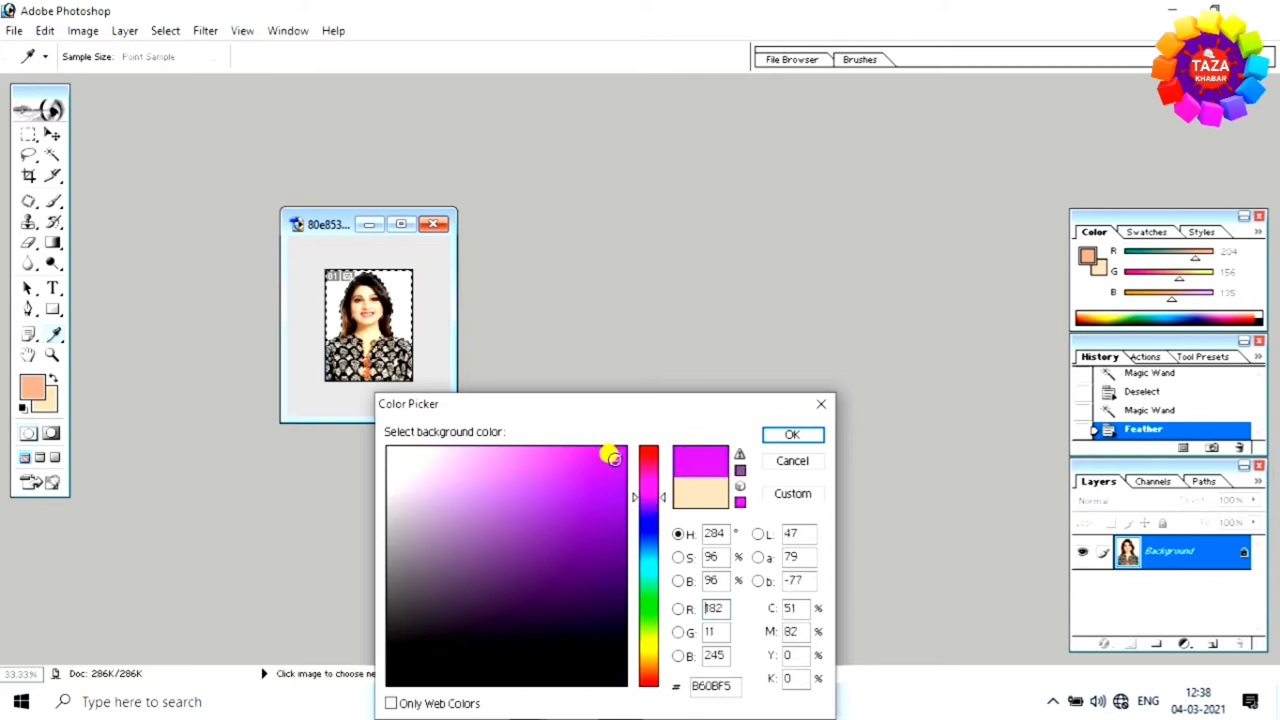
left_click(793, 438)
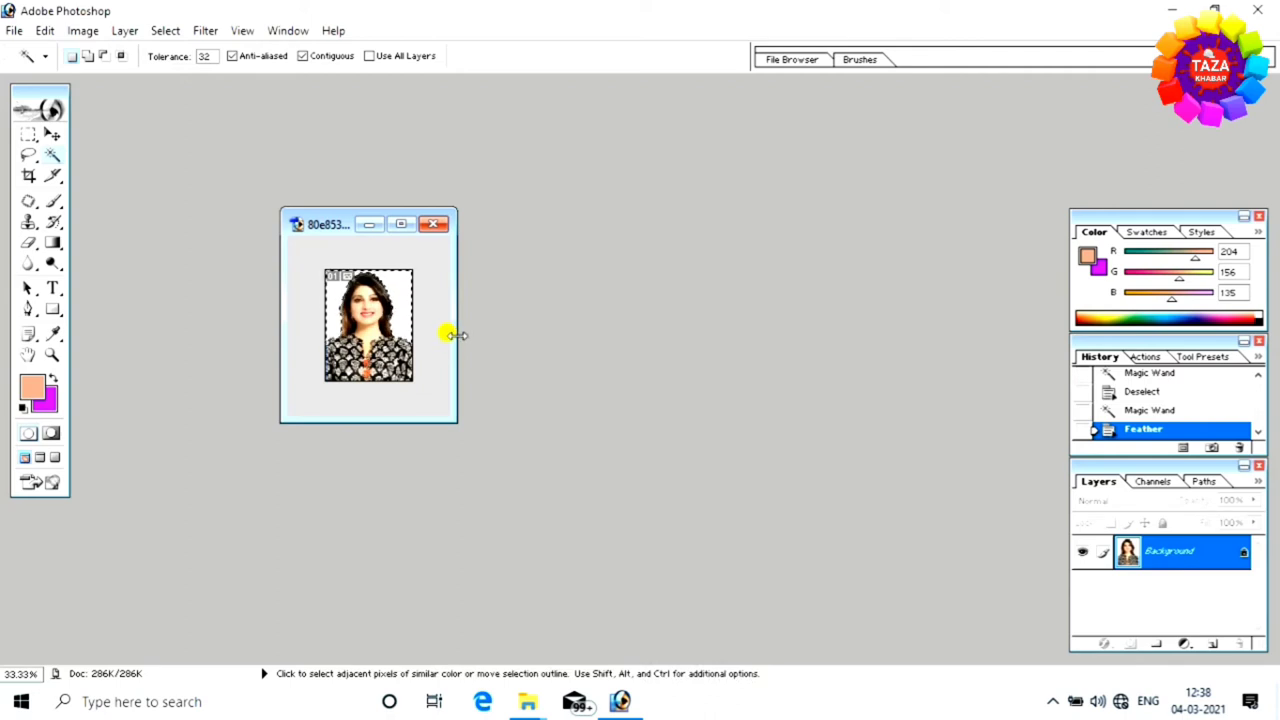
key("Delete")
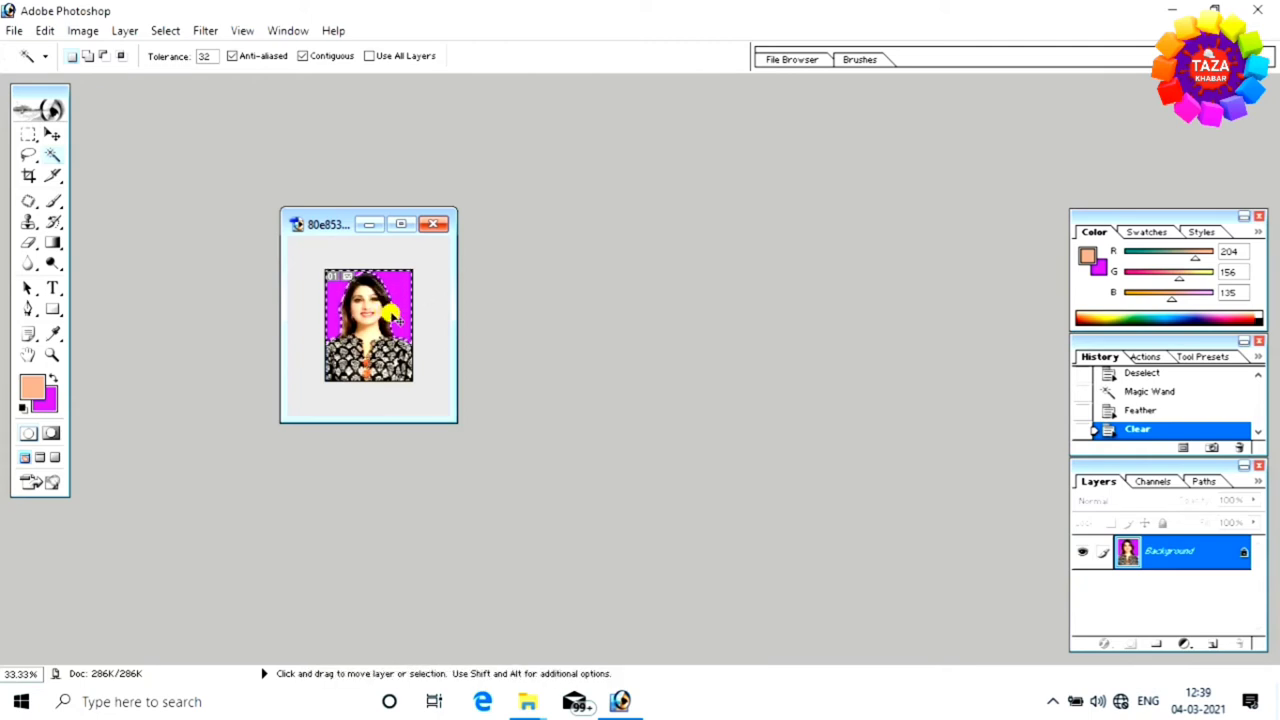
key("ctrl+z")
key("ctrl+d")
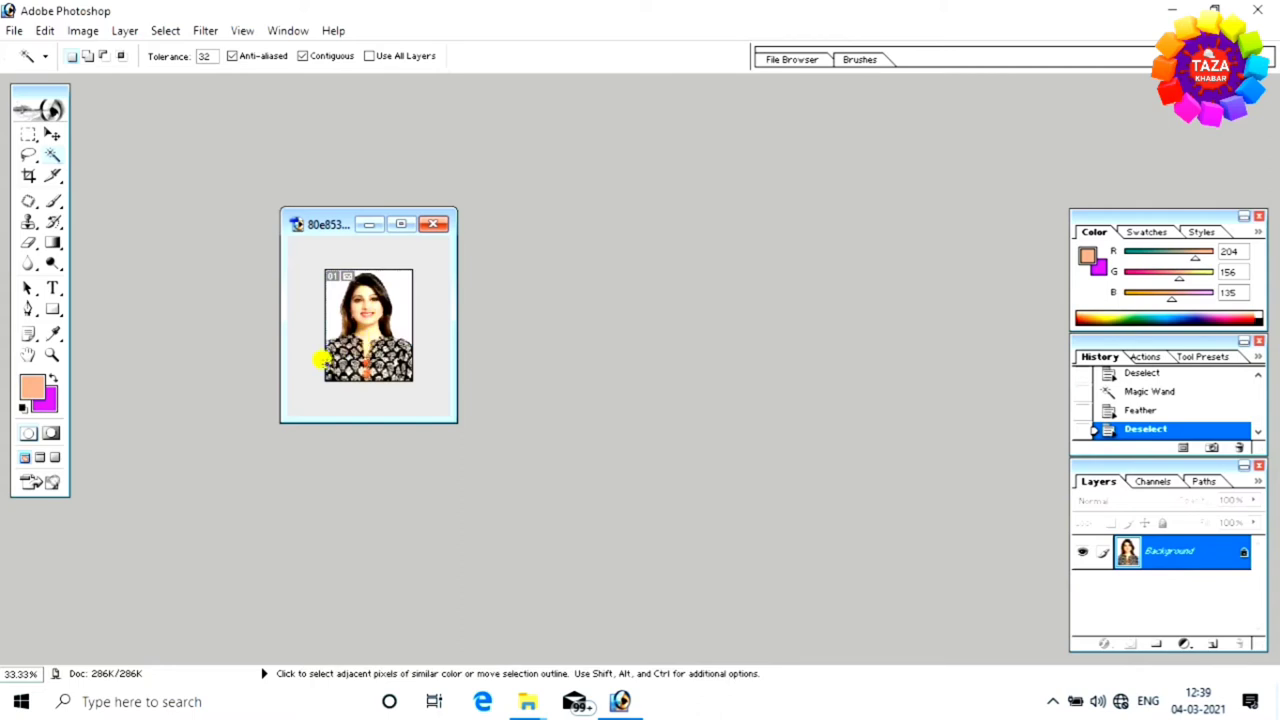
key("ctrl")
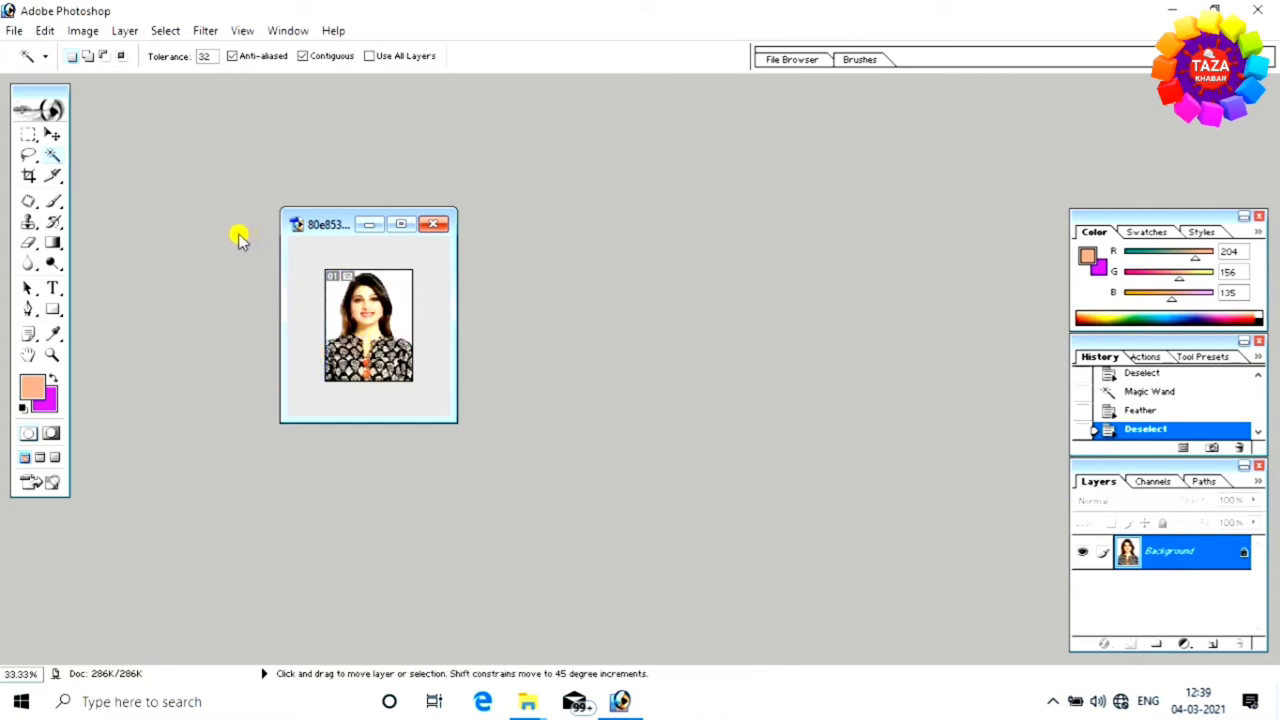
- Create a new white A4 document, 210×297 mm at 300 pixels/inch, RGB
key("ctrl+n")
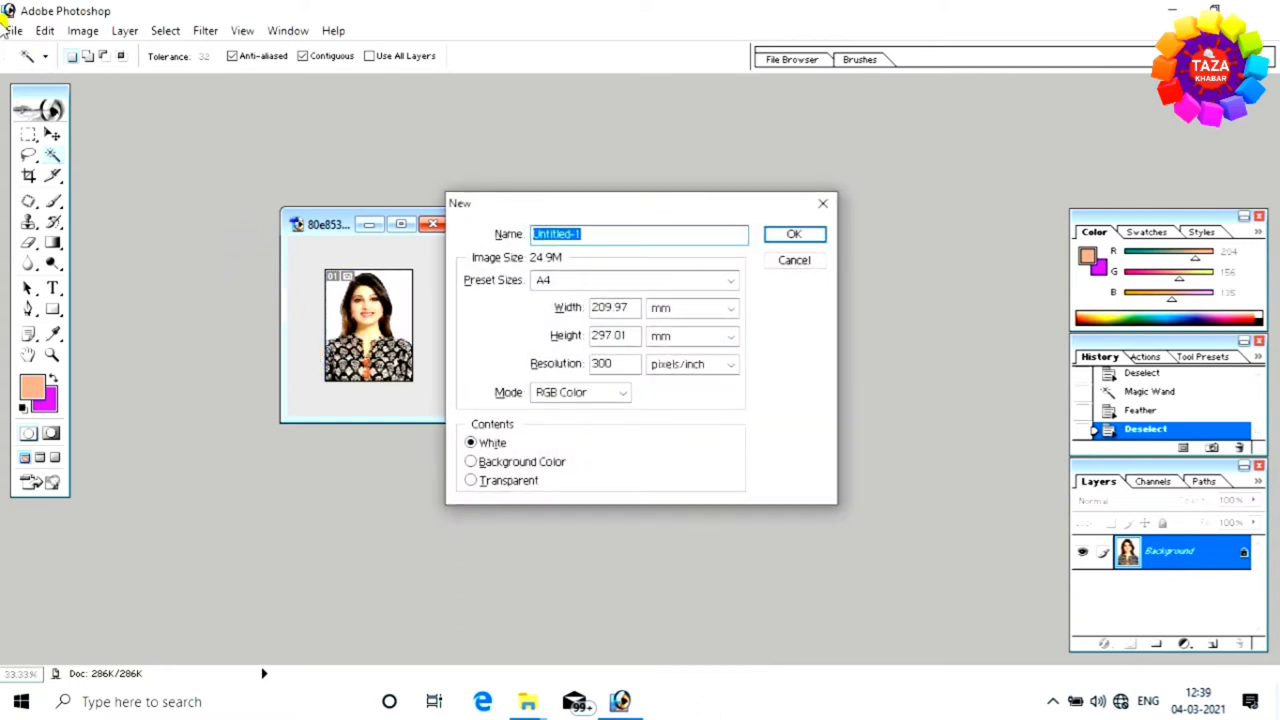
left_click(730, 280)
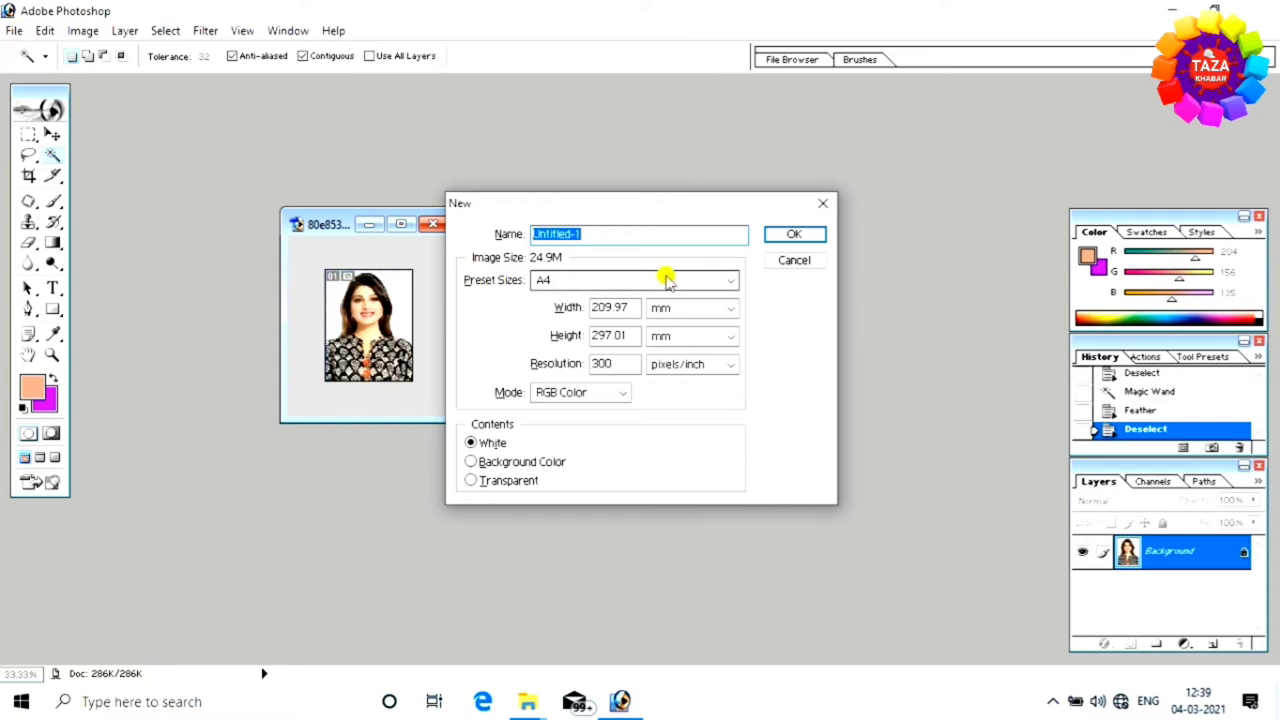
scroll(651, 266, "up", 1)
scroll(640, 270, "down", 1)
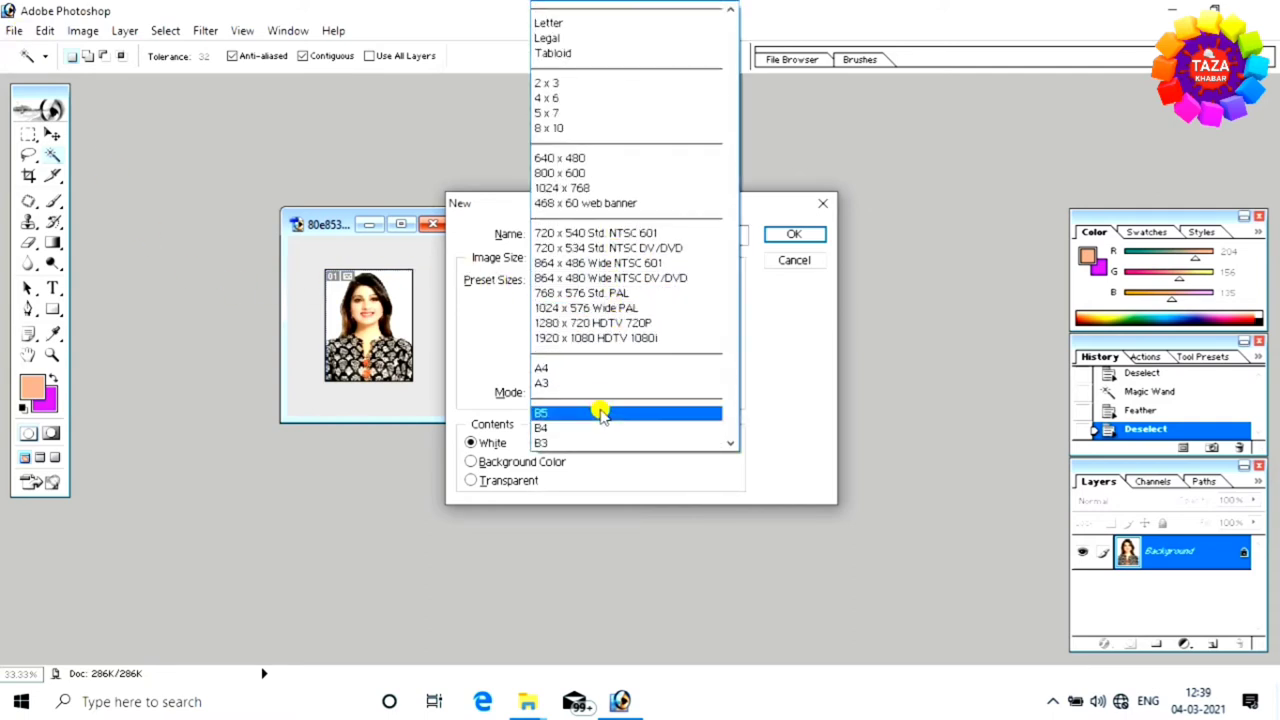
scroll(600, 410, "up", 1)
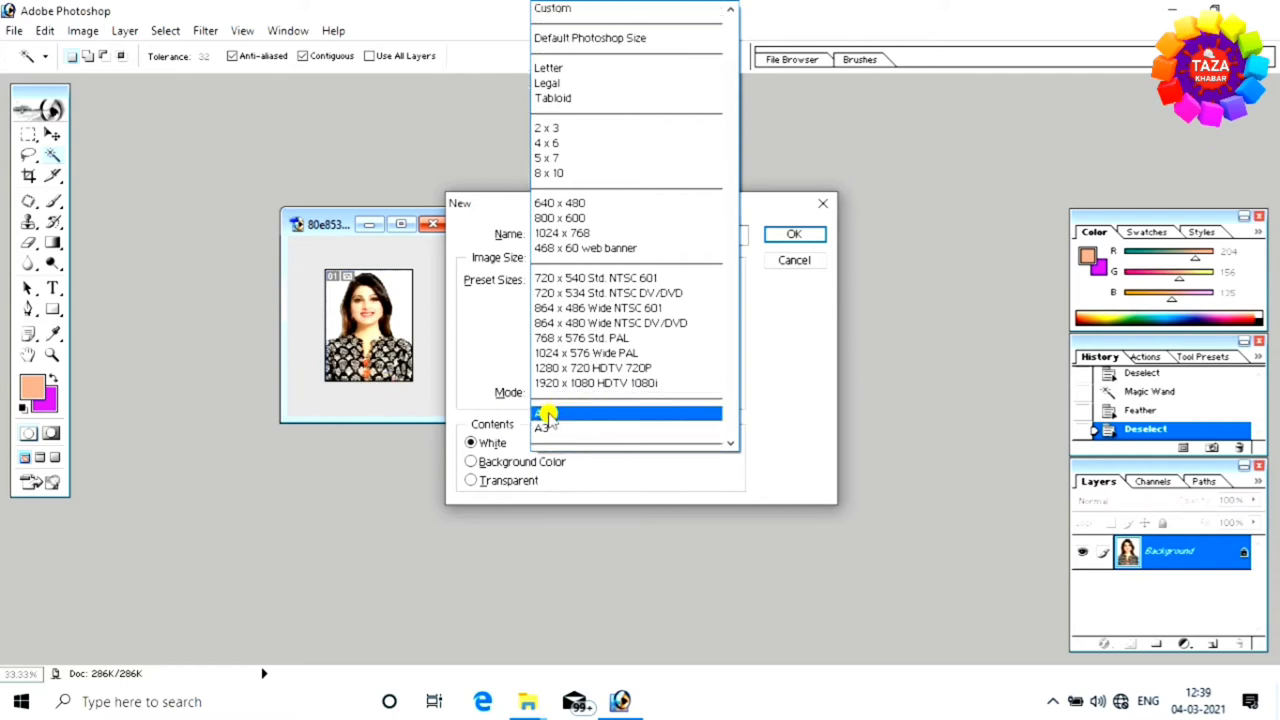
left_click(547, 414)
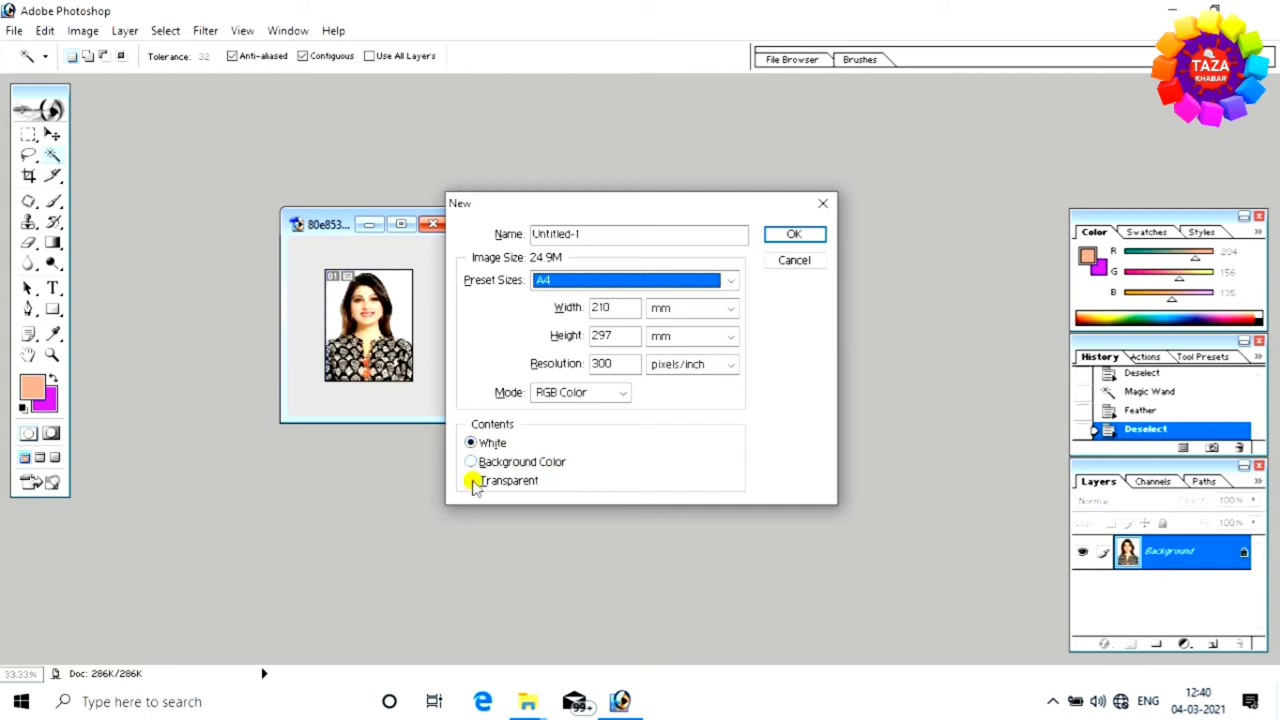
left_click(471, 462)
left_click(472, 481)
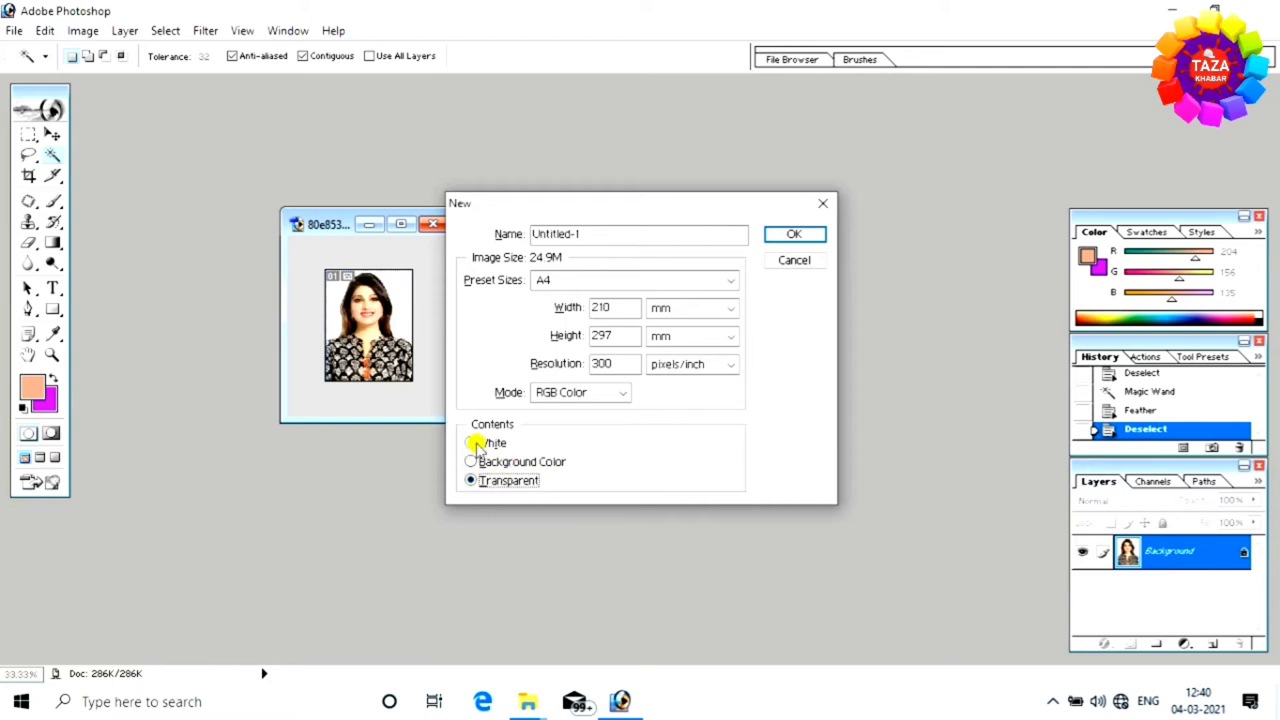
left_click(472, 443)
left_click(808, 232)
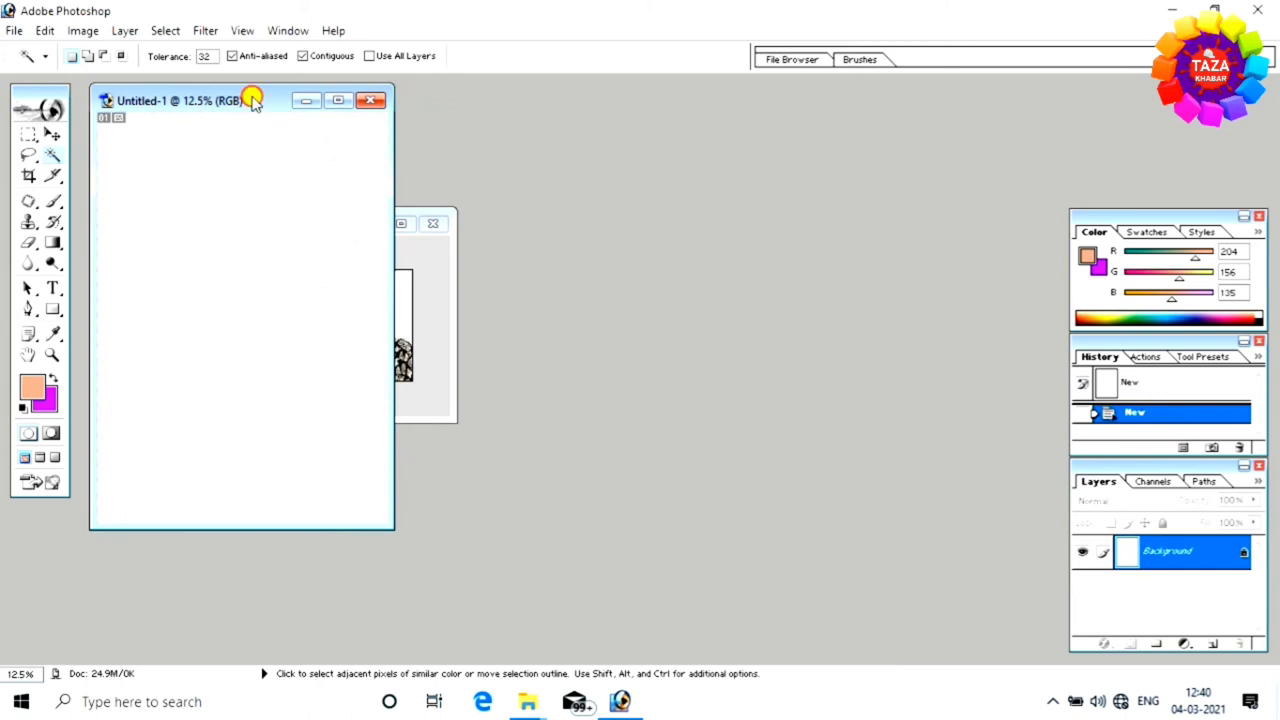
- Drag the passport photo into Untitled-1 as Layer 1 and close the original without saving
left_click_drag(252, 100, 714, 187)
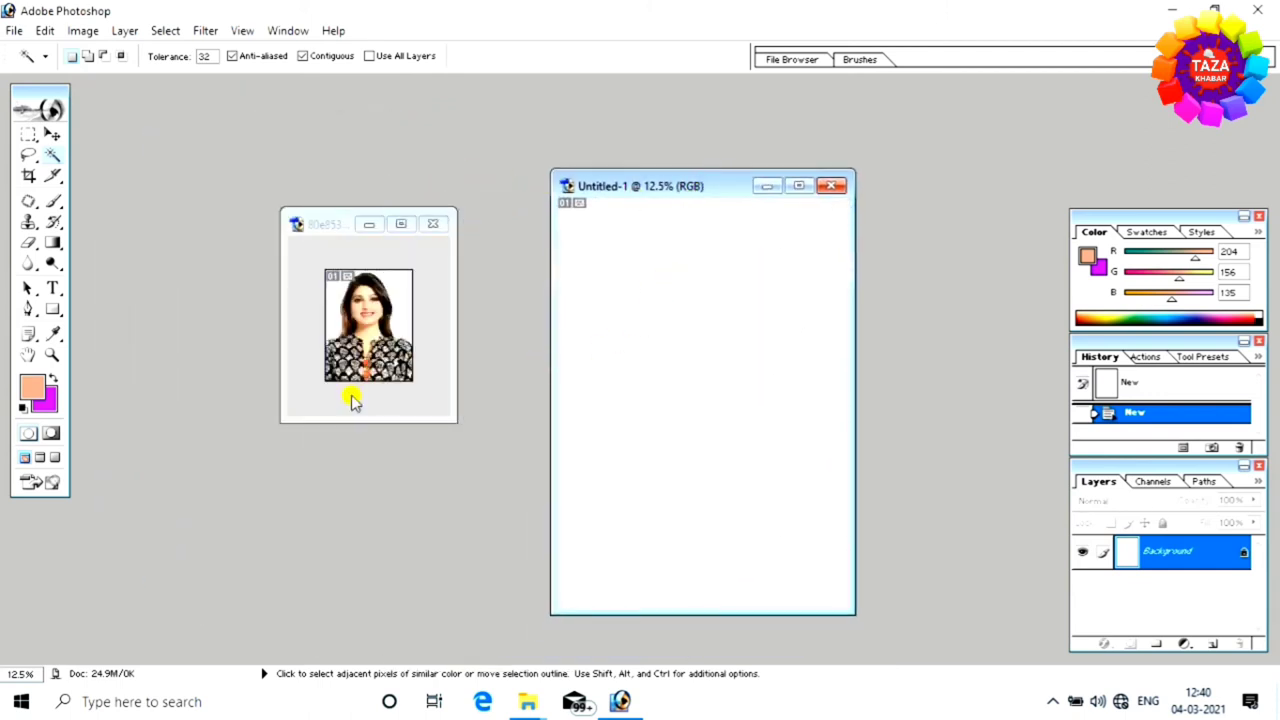
left_click(52, 134)
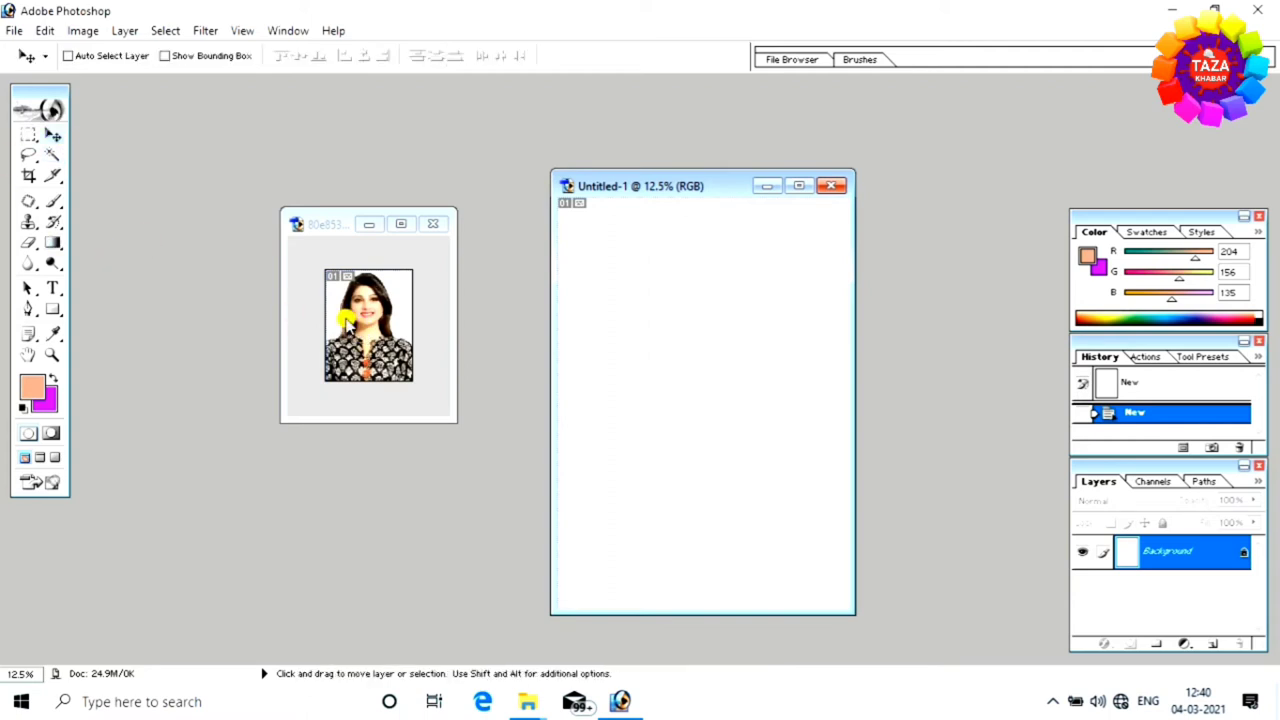
left_click(346, 322)
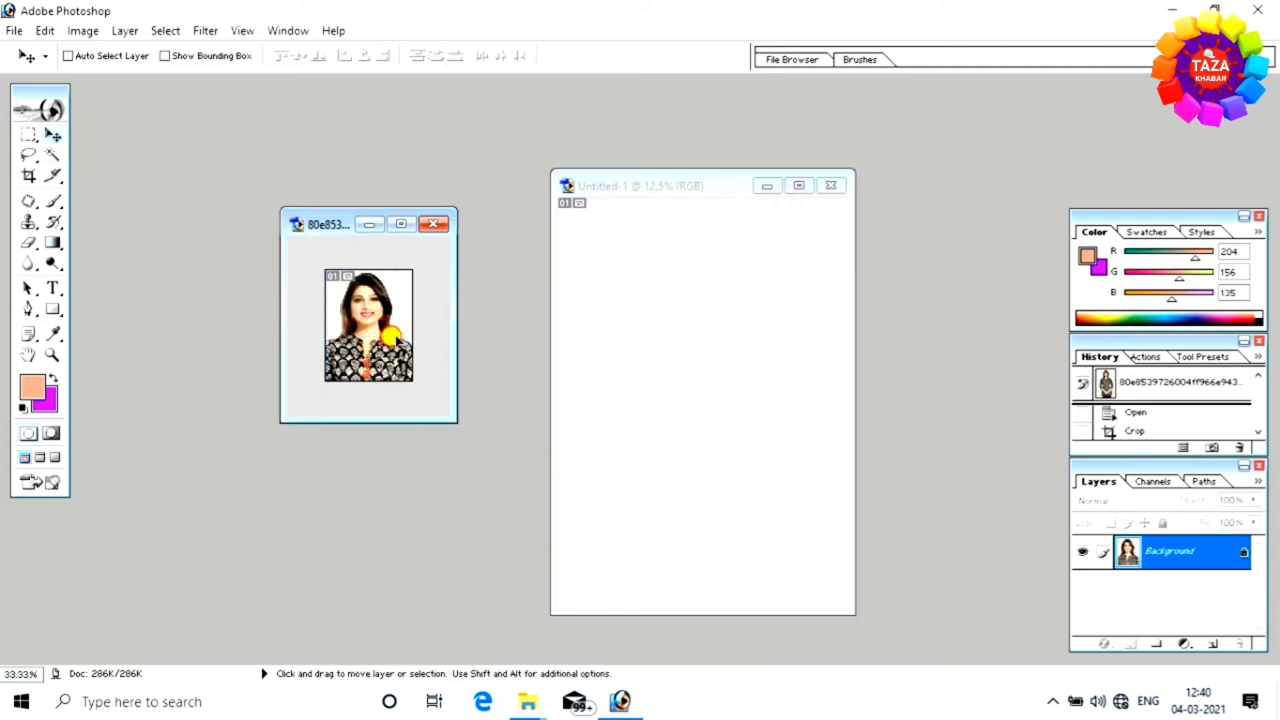
left_click_drag(392, 337, 632, 245)
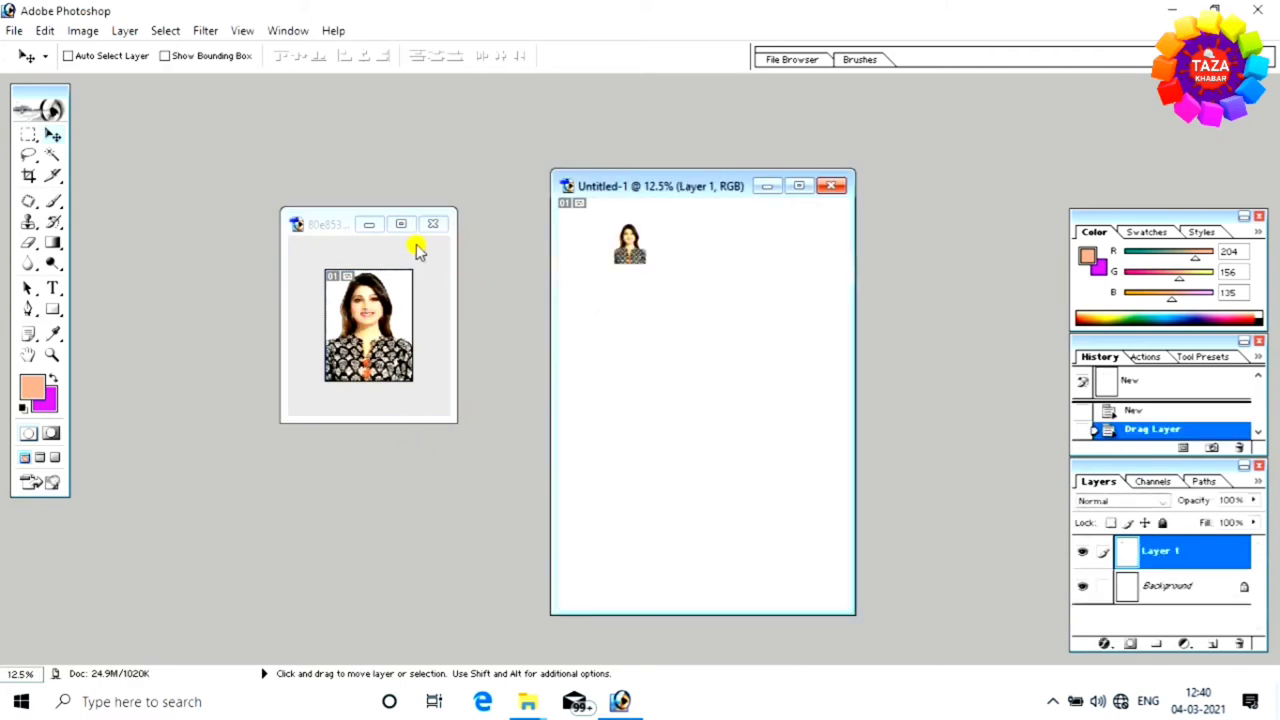
left_click(432, 223)
left_click(612, 282)
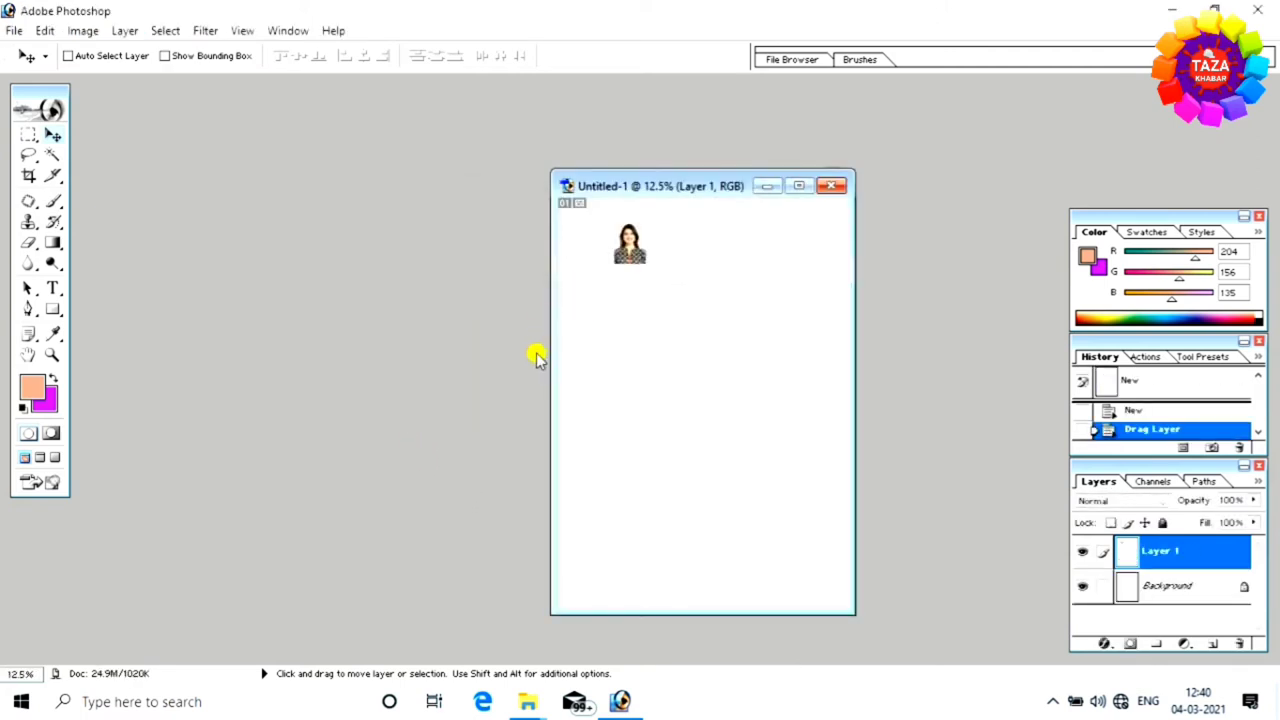
left_click_drag(663, 185, 265, 149)
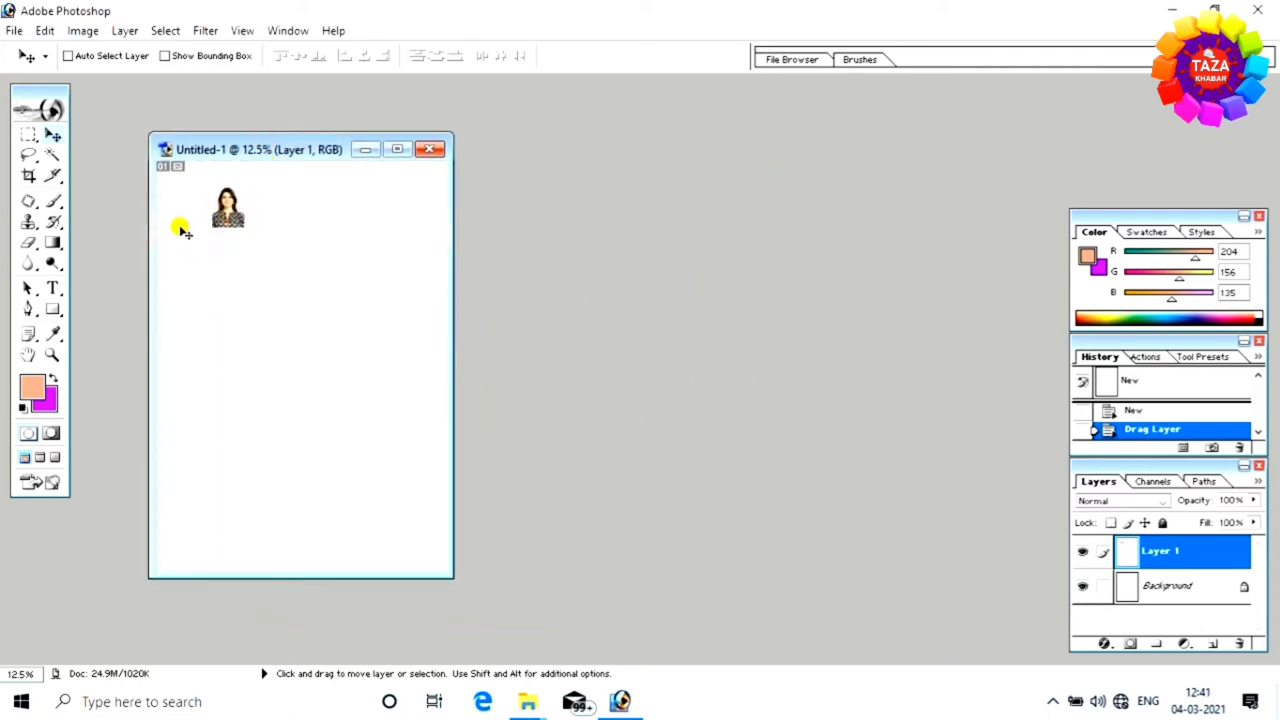
- Stroke the passport photo with a 2 px black outline placed outside
left_click(45, 30)
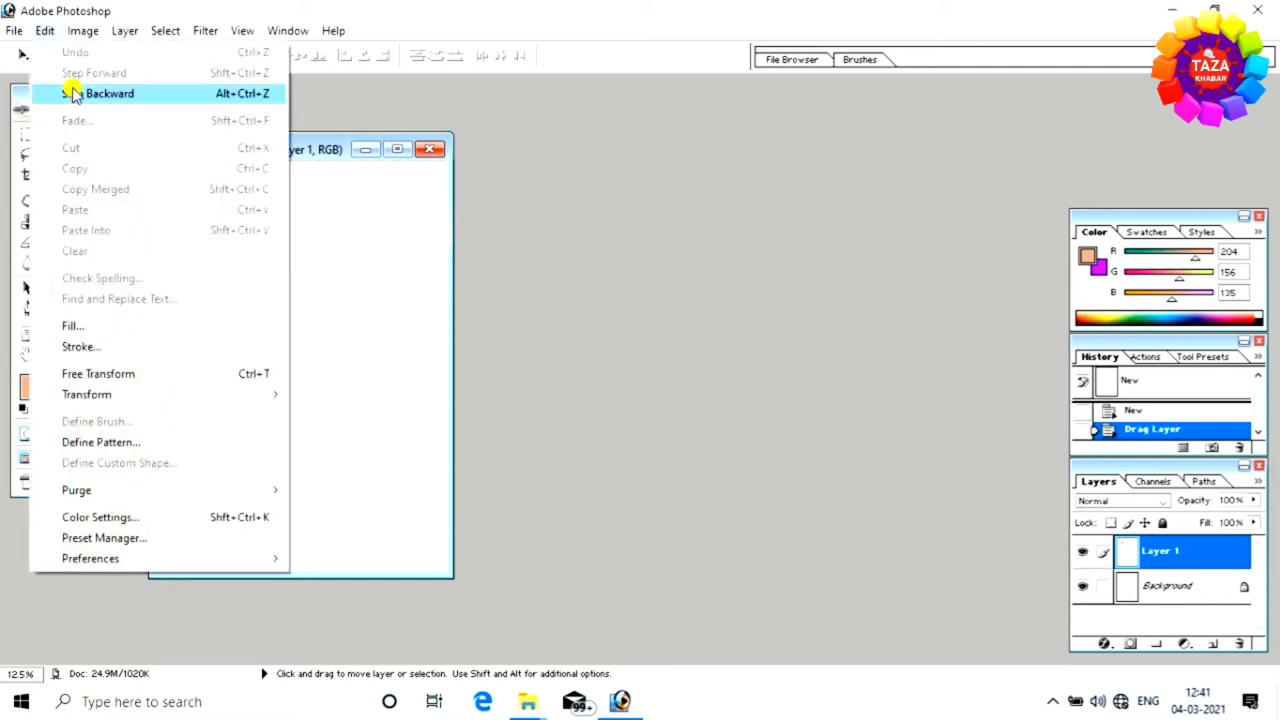
left_click(110, 346)
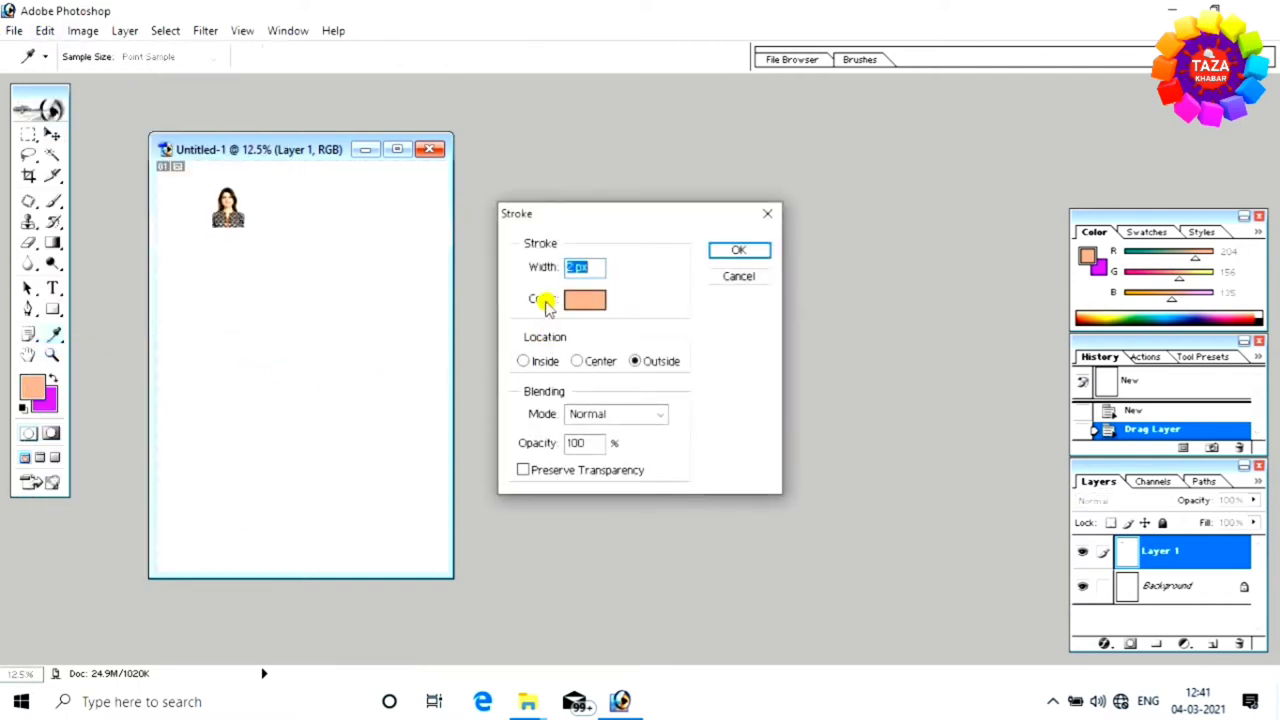
left_click(587, 302)
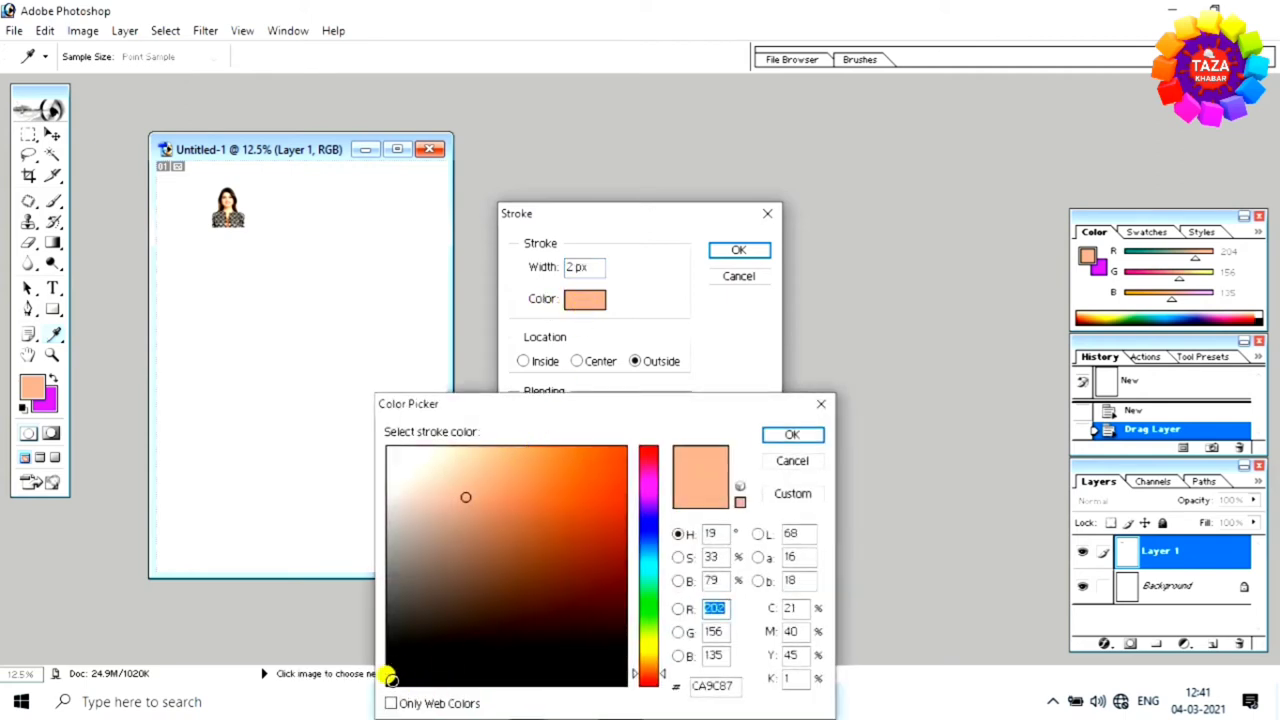
left_click(391, 679)
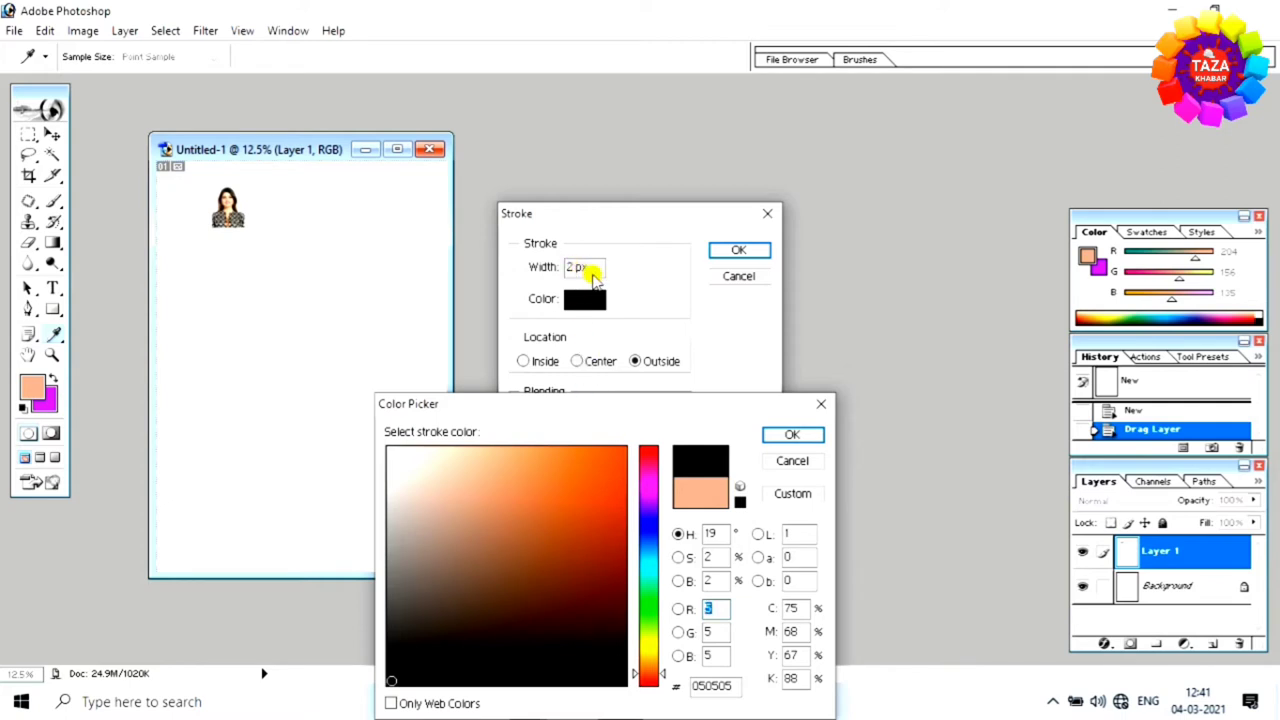
left_click(786, 434)
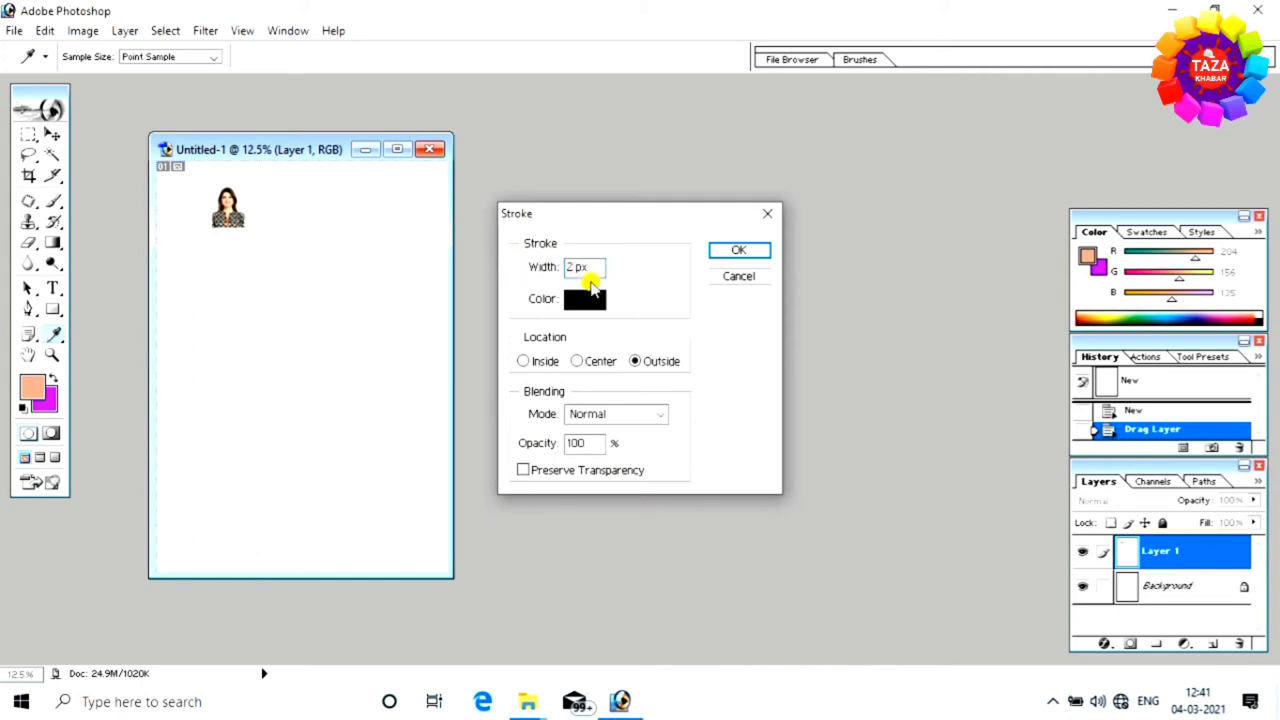
left_click(738, 254)
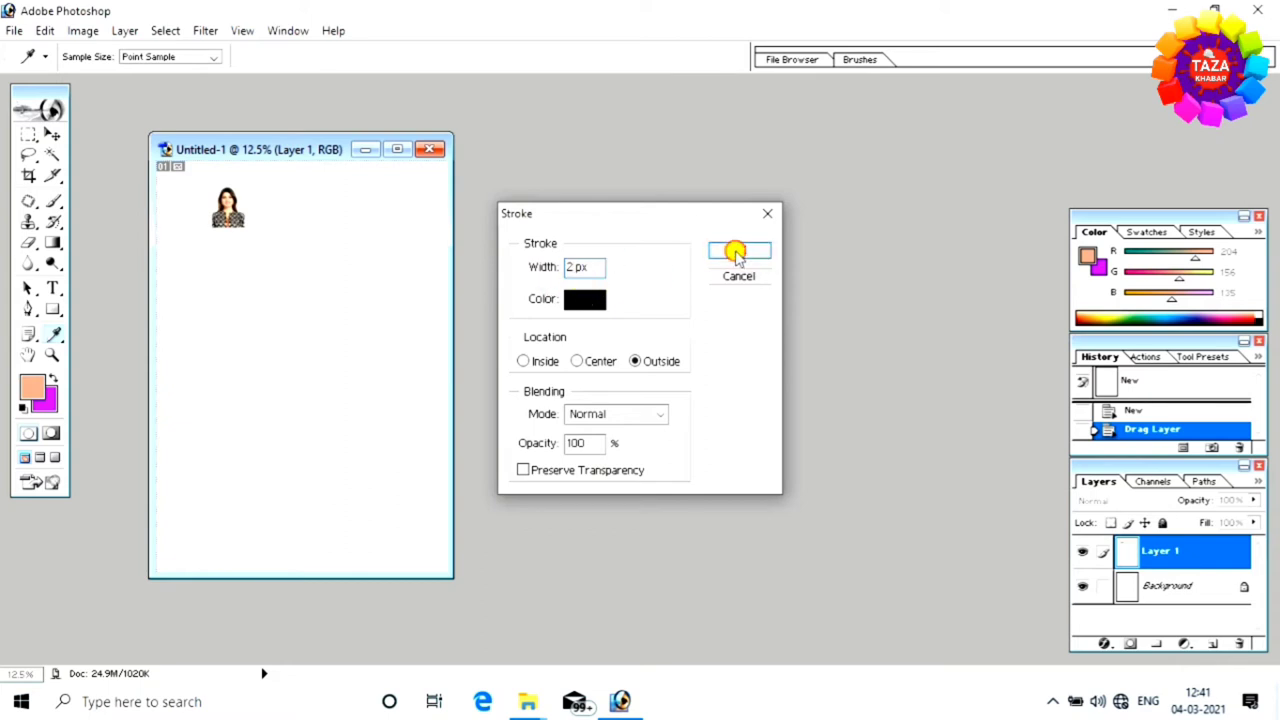
key("v")
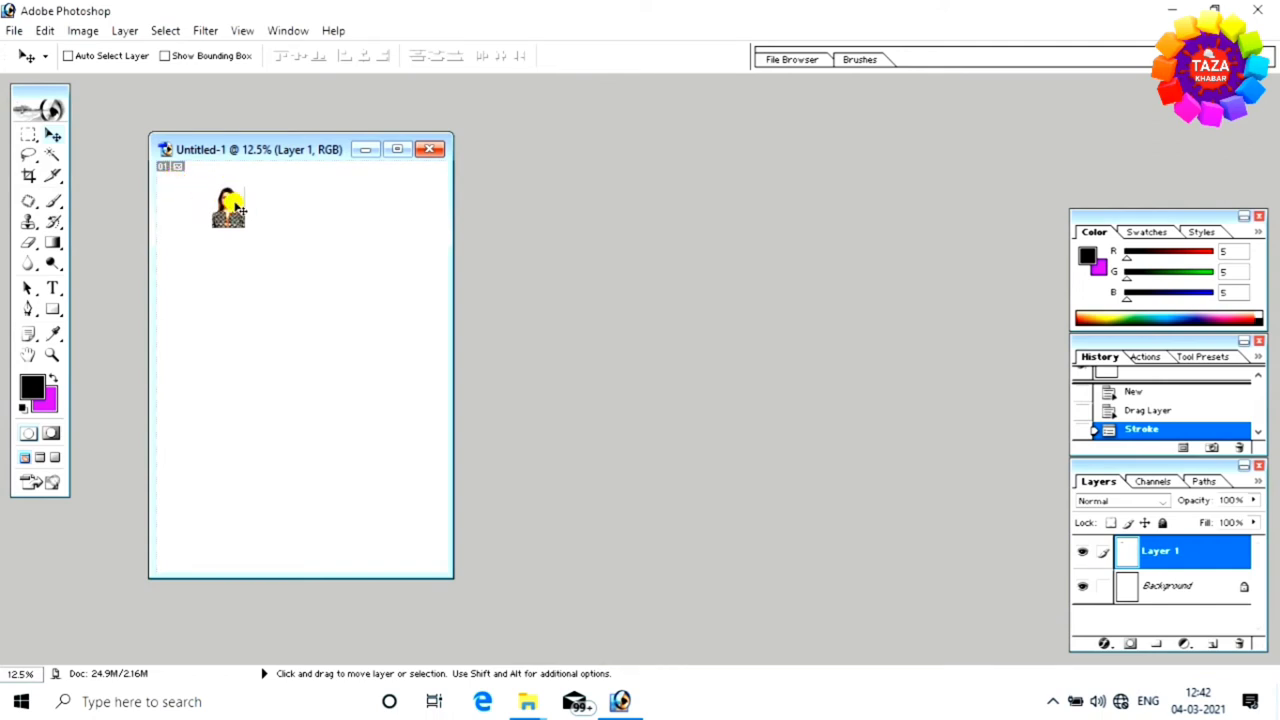
- Move the photo to the top-left corner and Alt+Shift-drag copies into a row of seven
left_click_drag(238, 208, 182, 182)
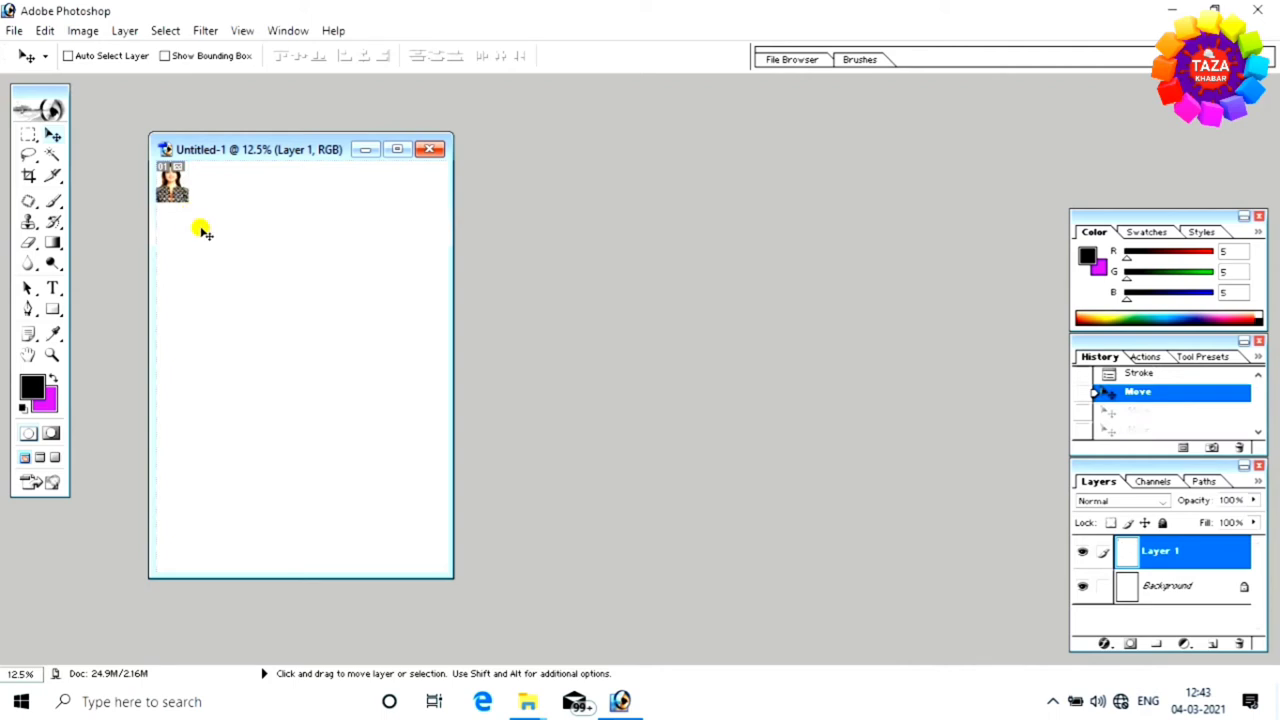
key("shift+alt")
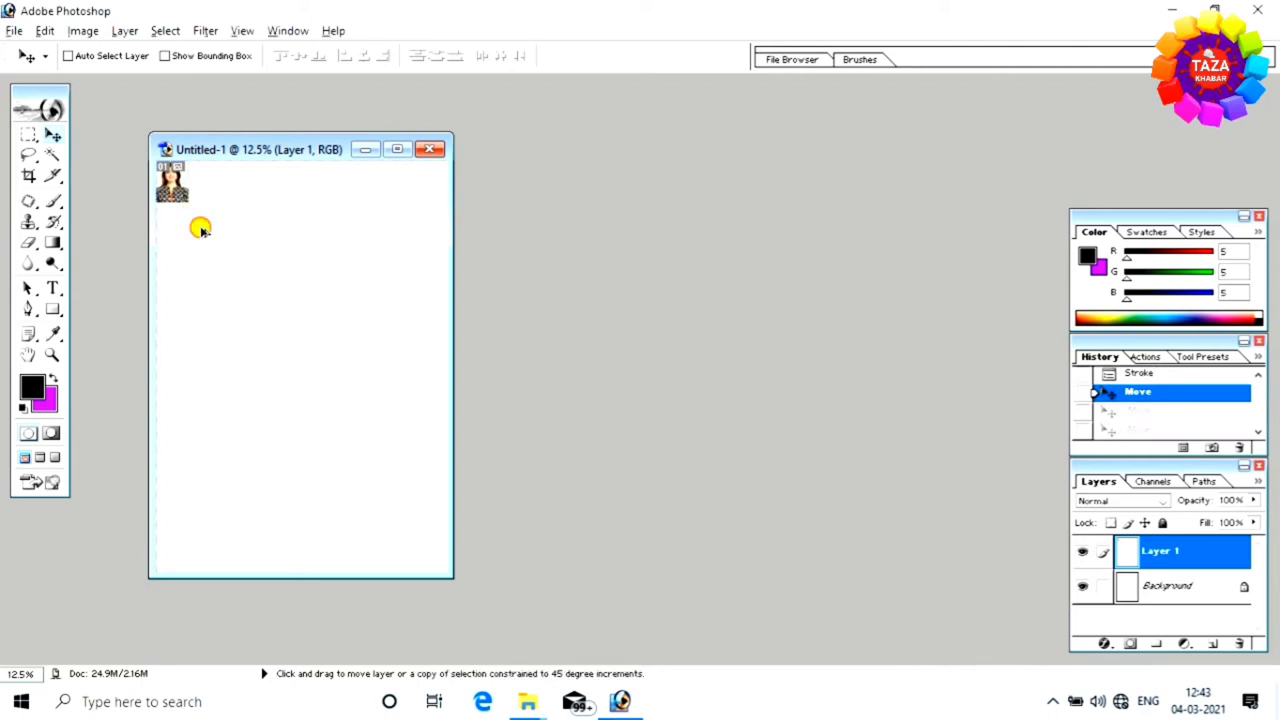
left_click_drag(172, 185, 406, 210)
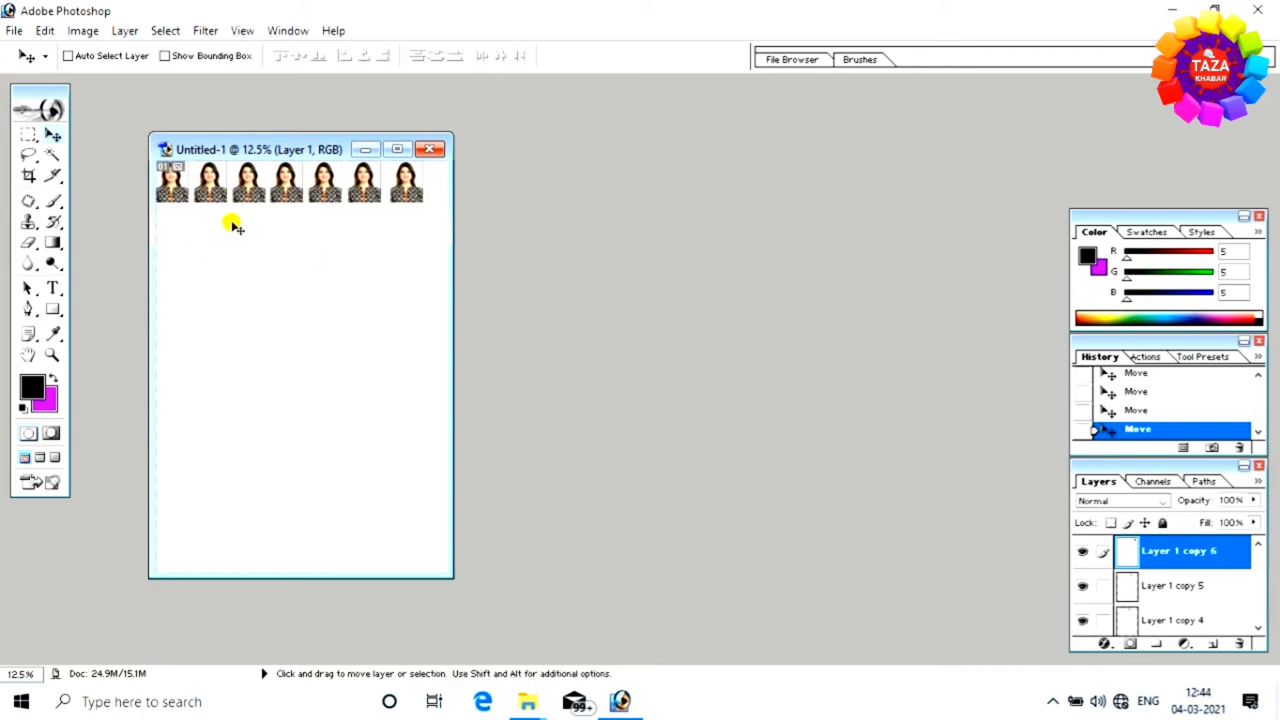
key("m")
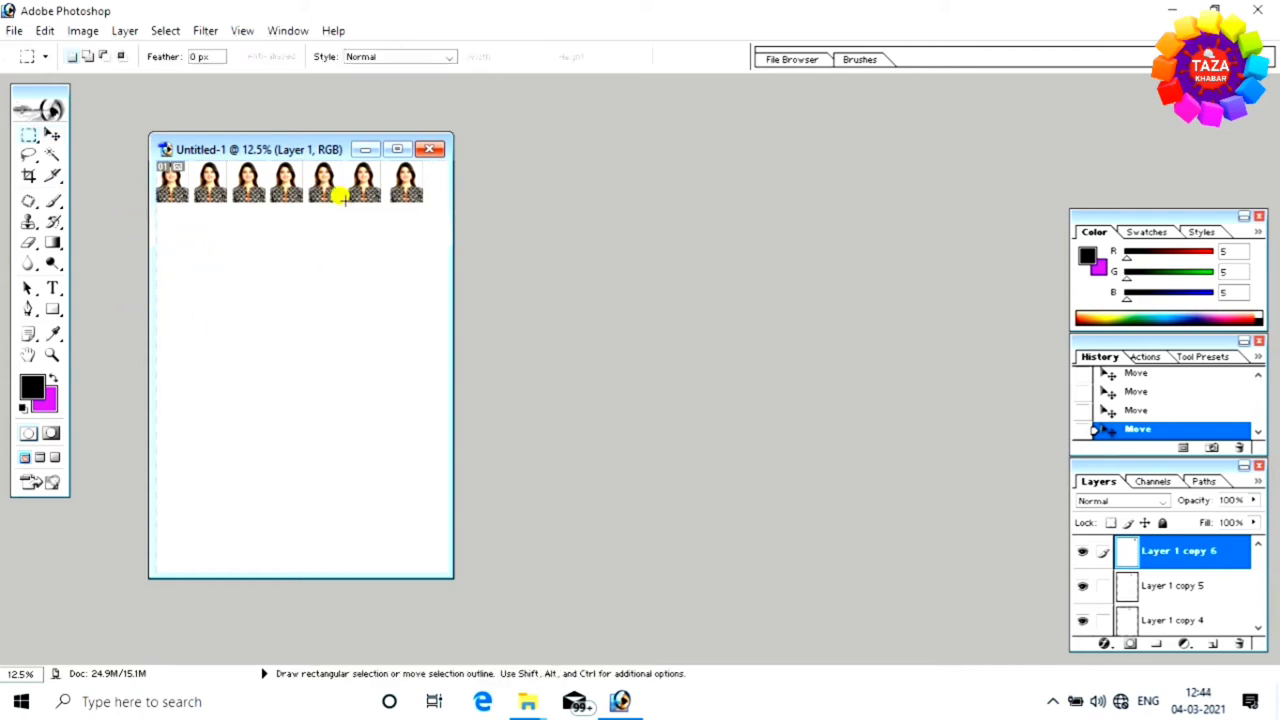
- Select the top row of photos with the Rectangular Marquee and paste a copy
left_click(28, 134)
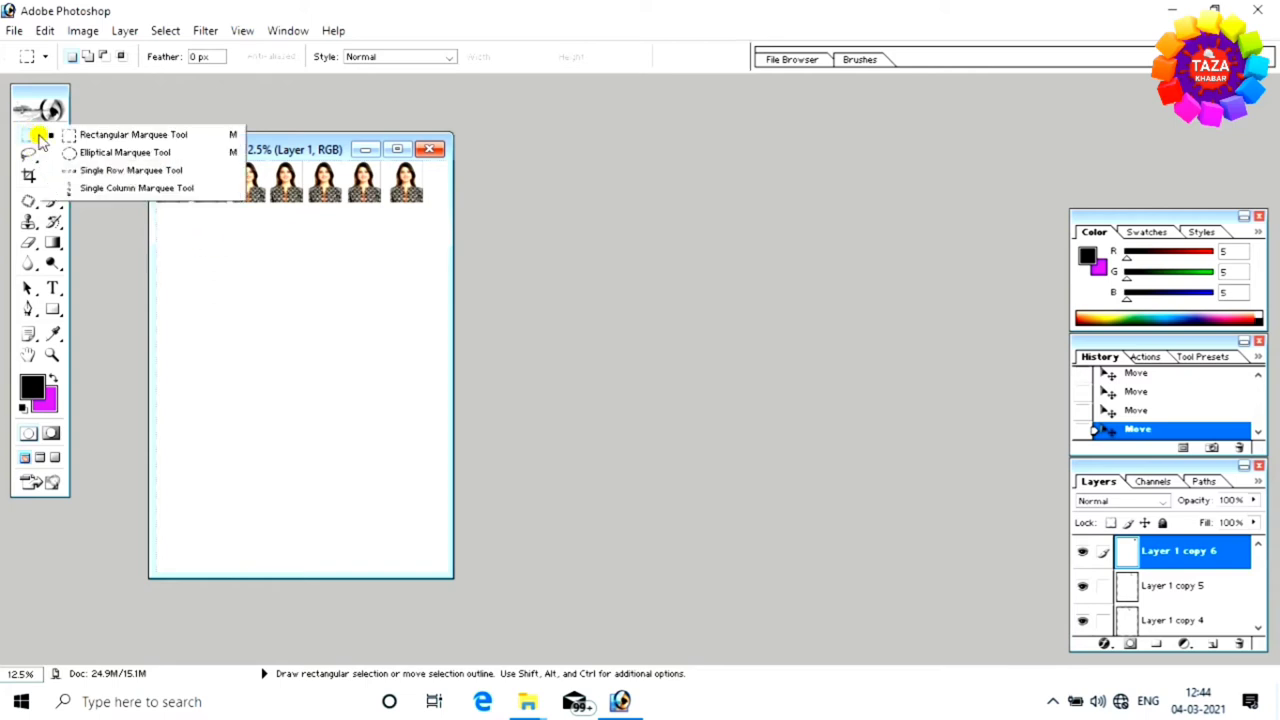
left_click(151, 135)
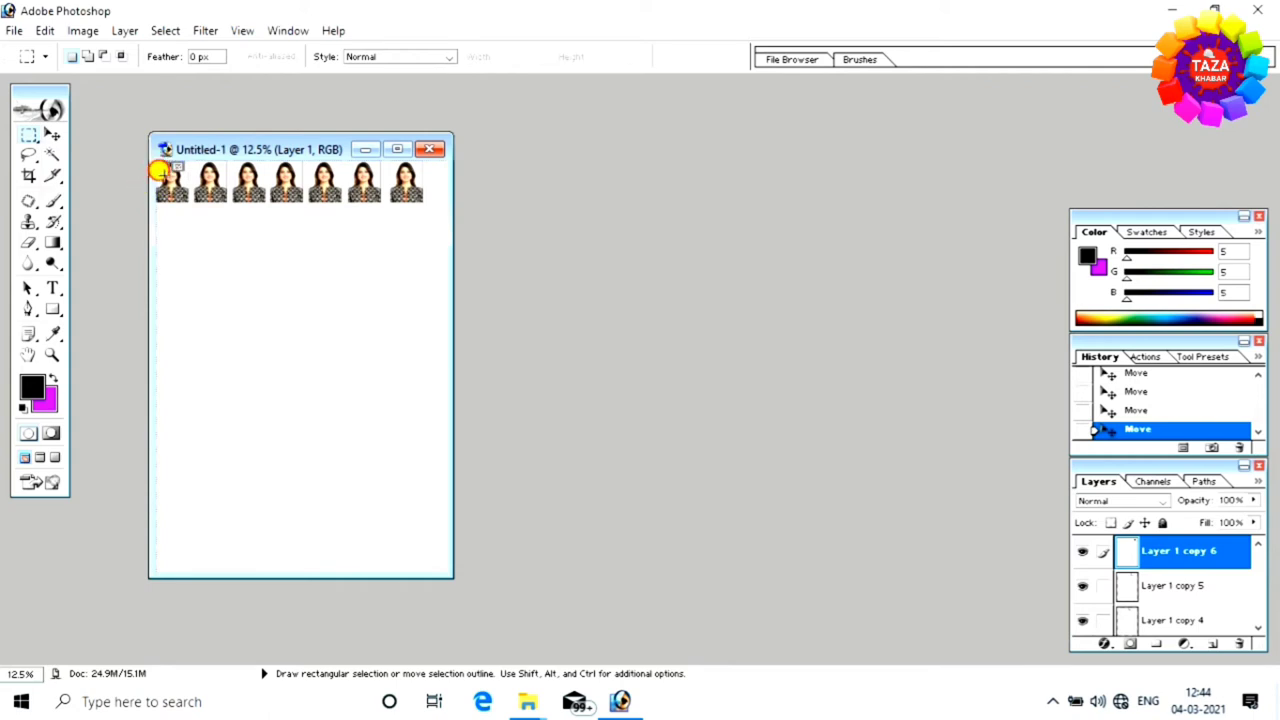
left_click_drag(157, 163, 430, 207)
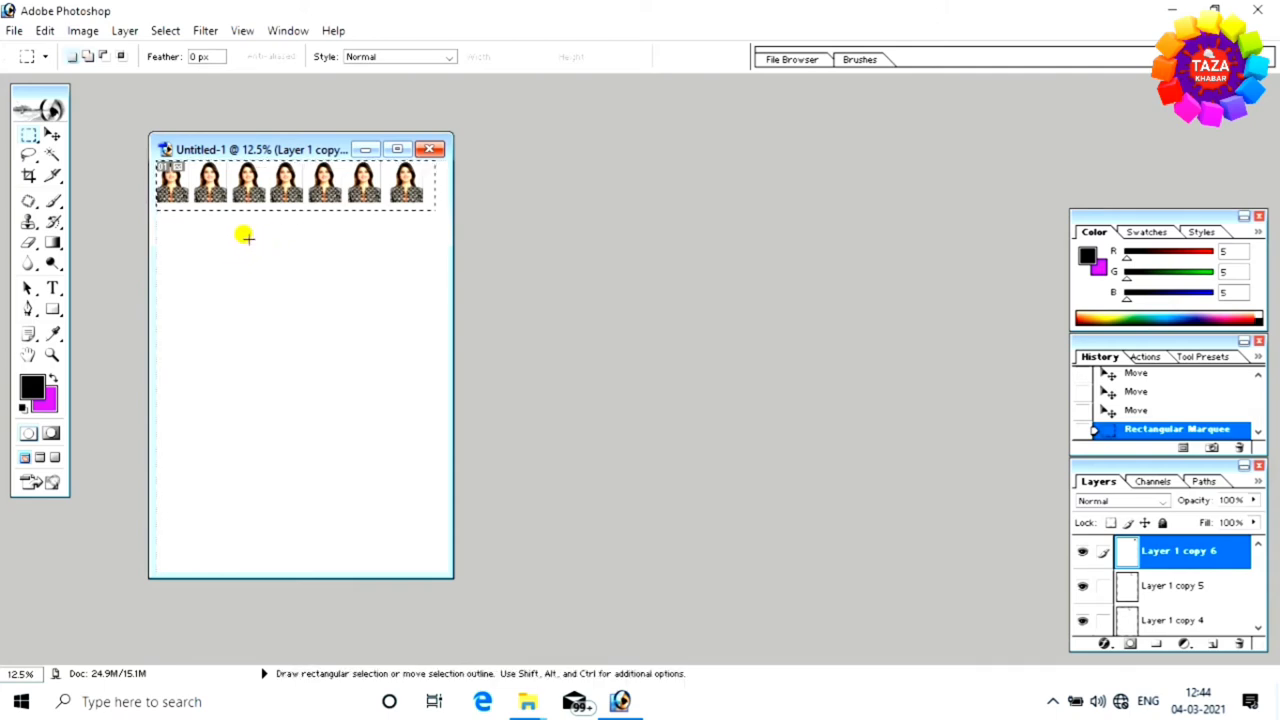
key("ctrl+c")
key("ctrl+v")
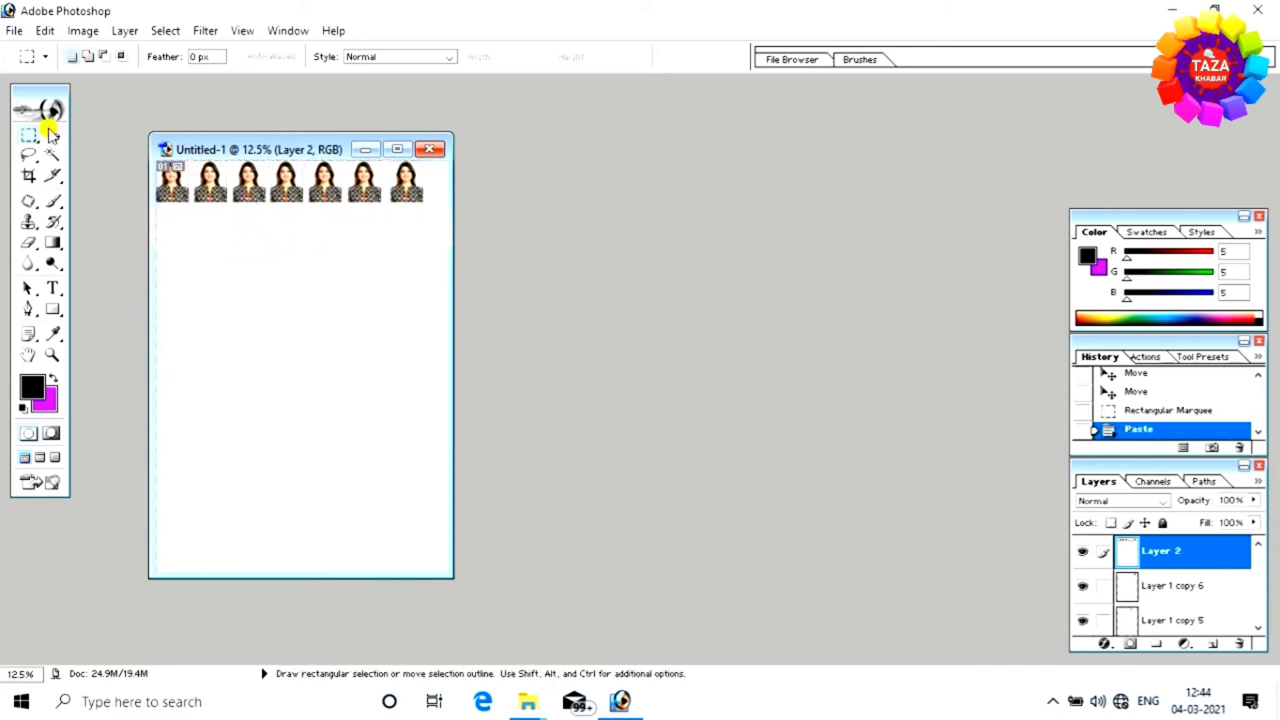
- Align the pasted row below the first and Alt-drag copies to fill eight rows
key("v")
left_click_drag(243, 182, 257, 233)
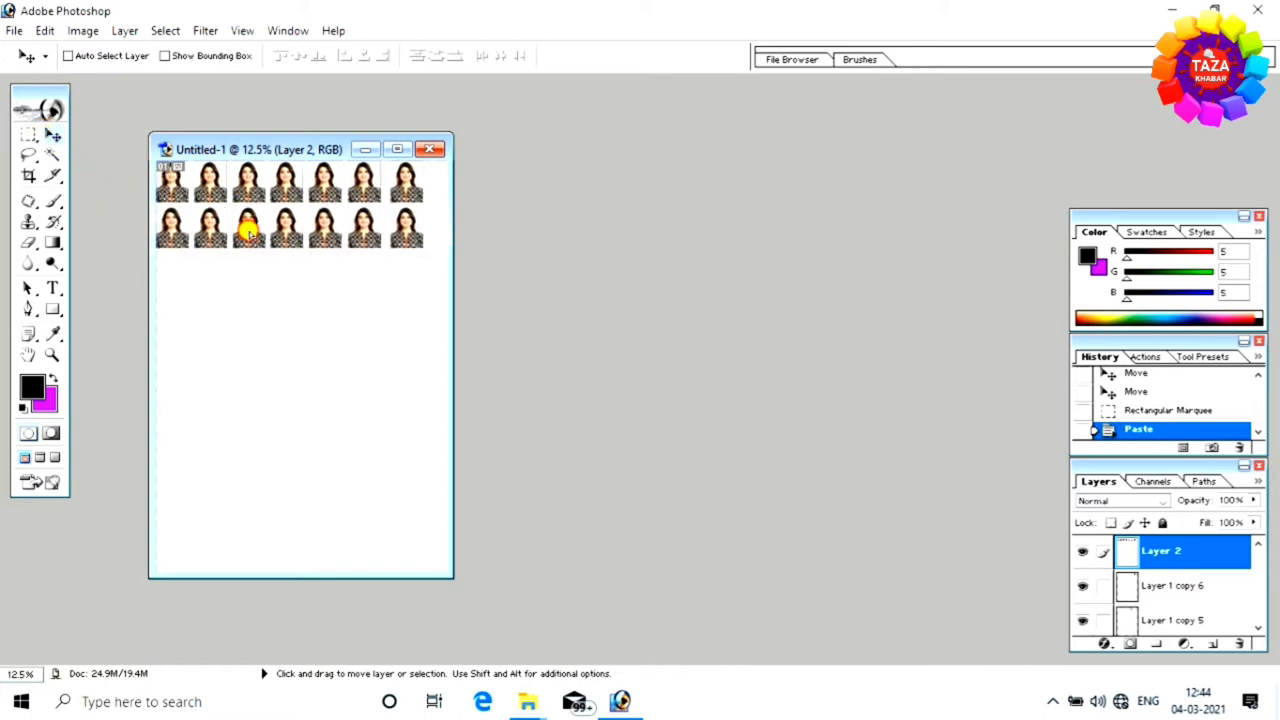
left_click_drag(257, 233, 247, 231)
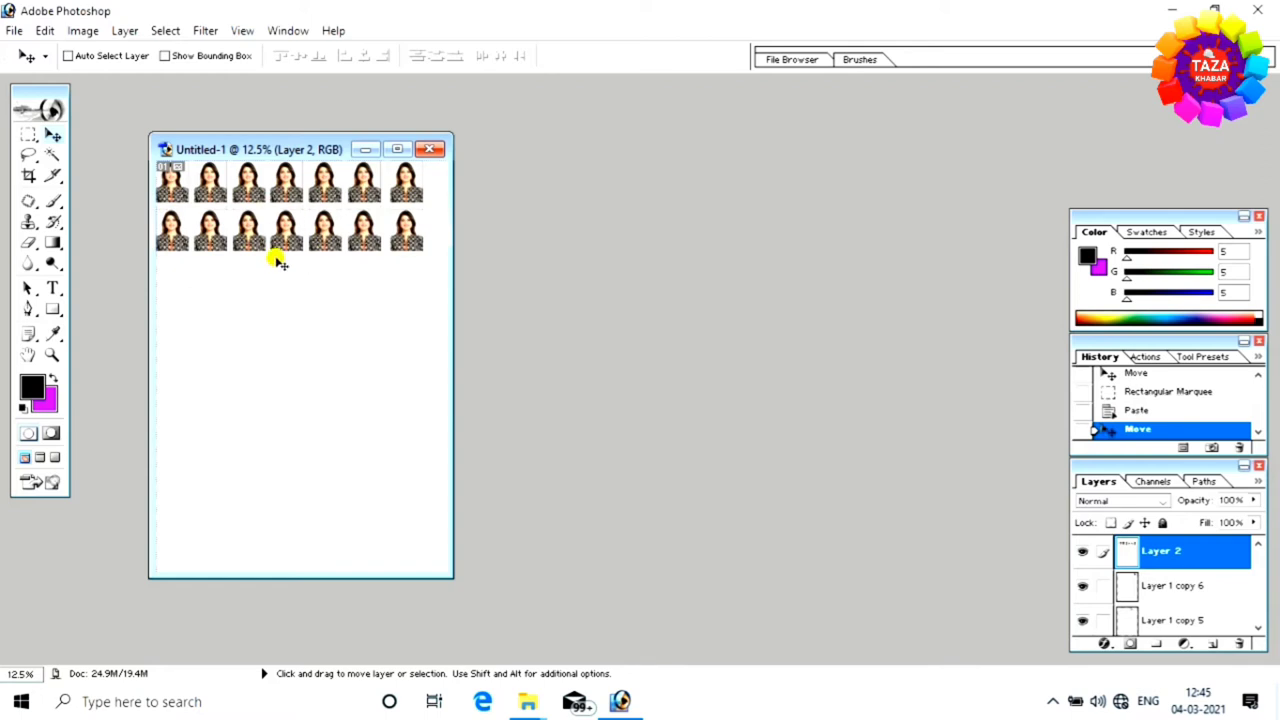
key("alt")
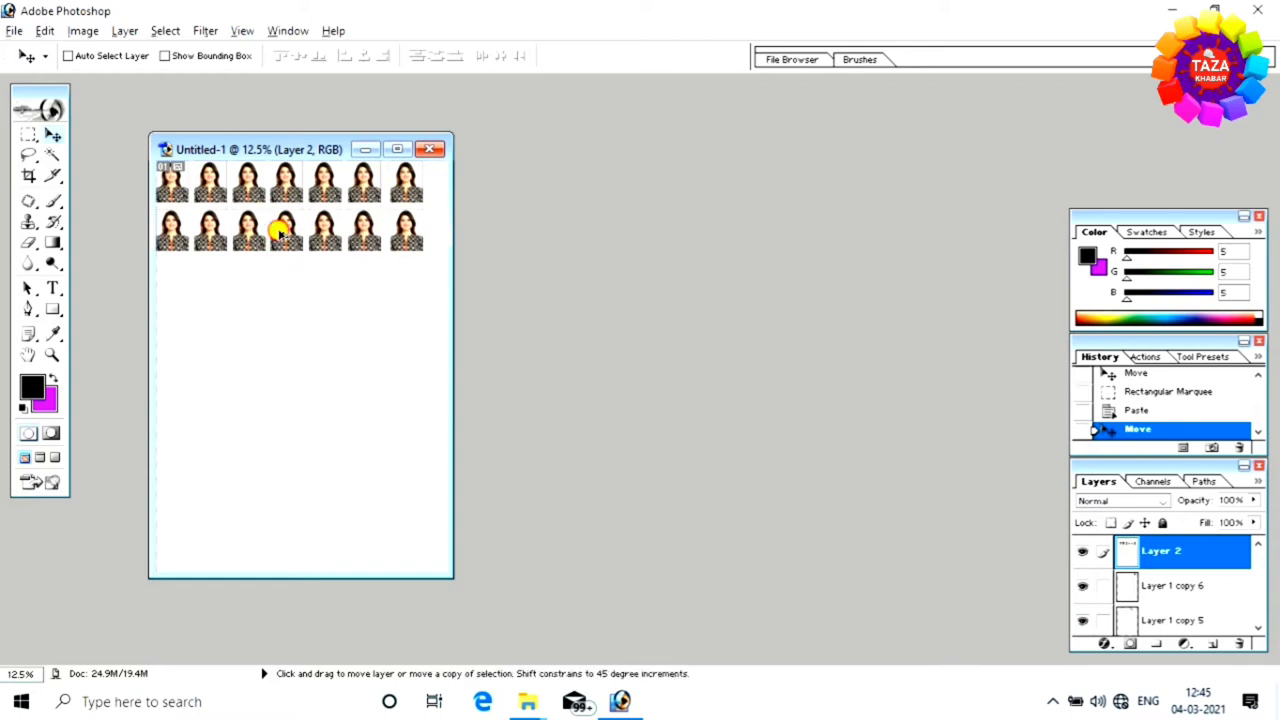
mouse_move(283, 231)
left_mouse_down()
mouse_move(273, 548)
mouse_move(277, 537)
left_mouse_up()
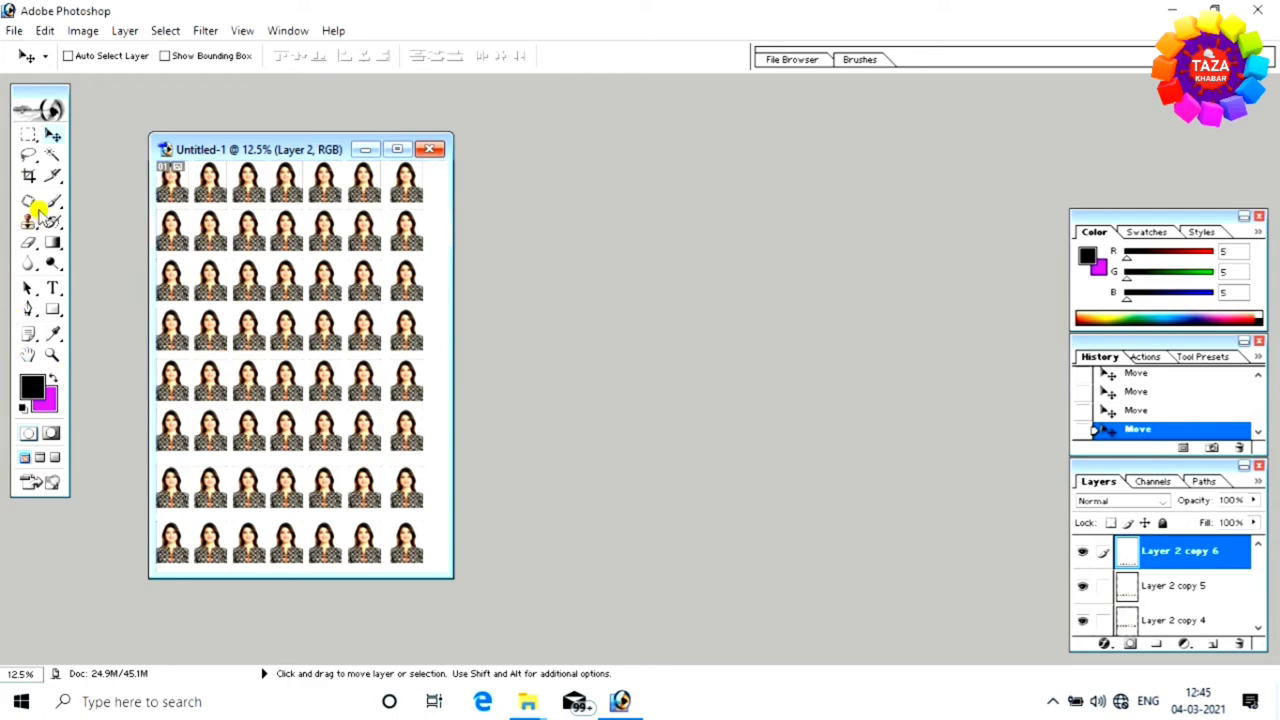
- Save the photo sheet to the Desktop as photo.psd in Photoshop format
left_click(14, 30)
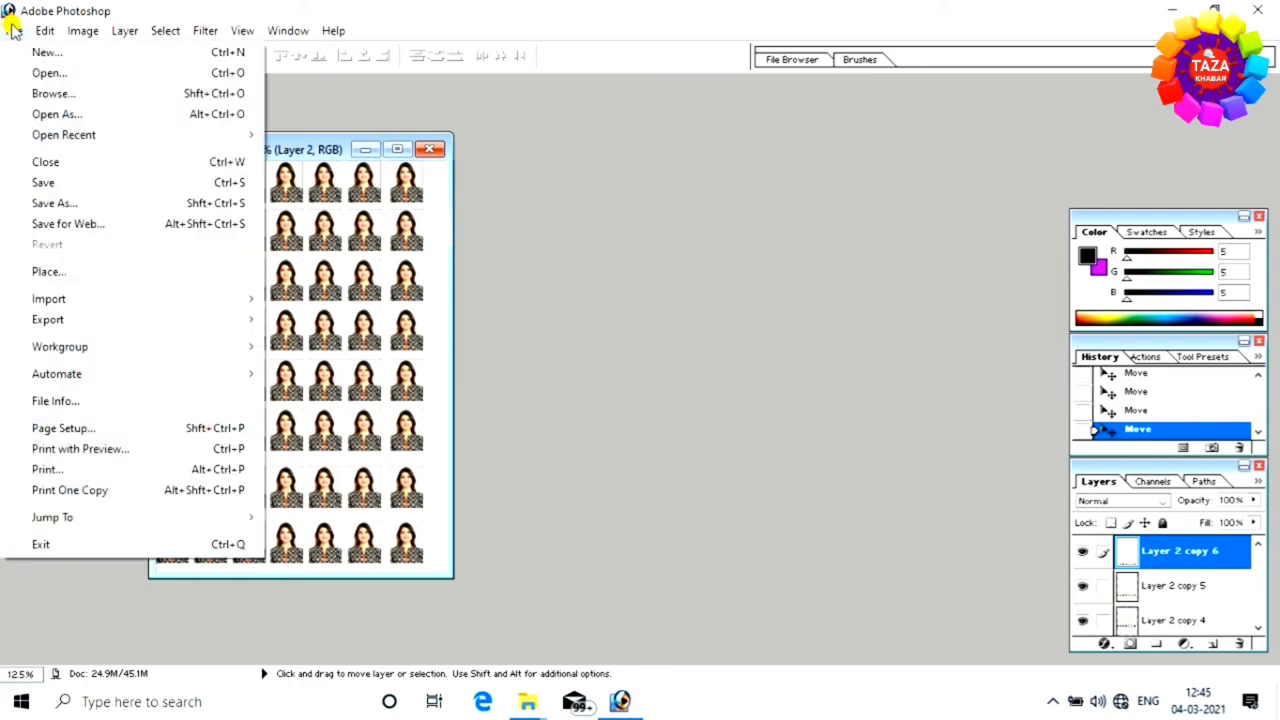
left_click(66, 186)
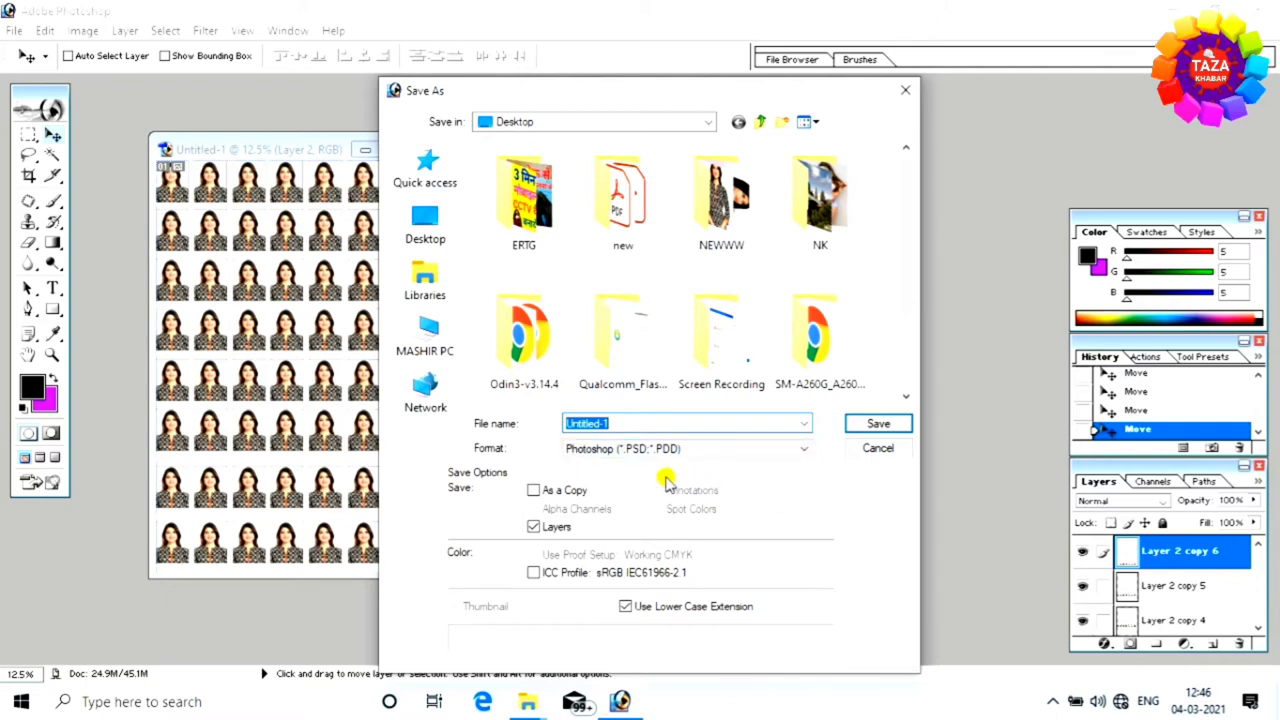
left_click(752, 455)
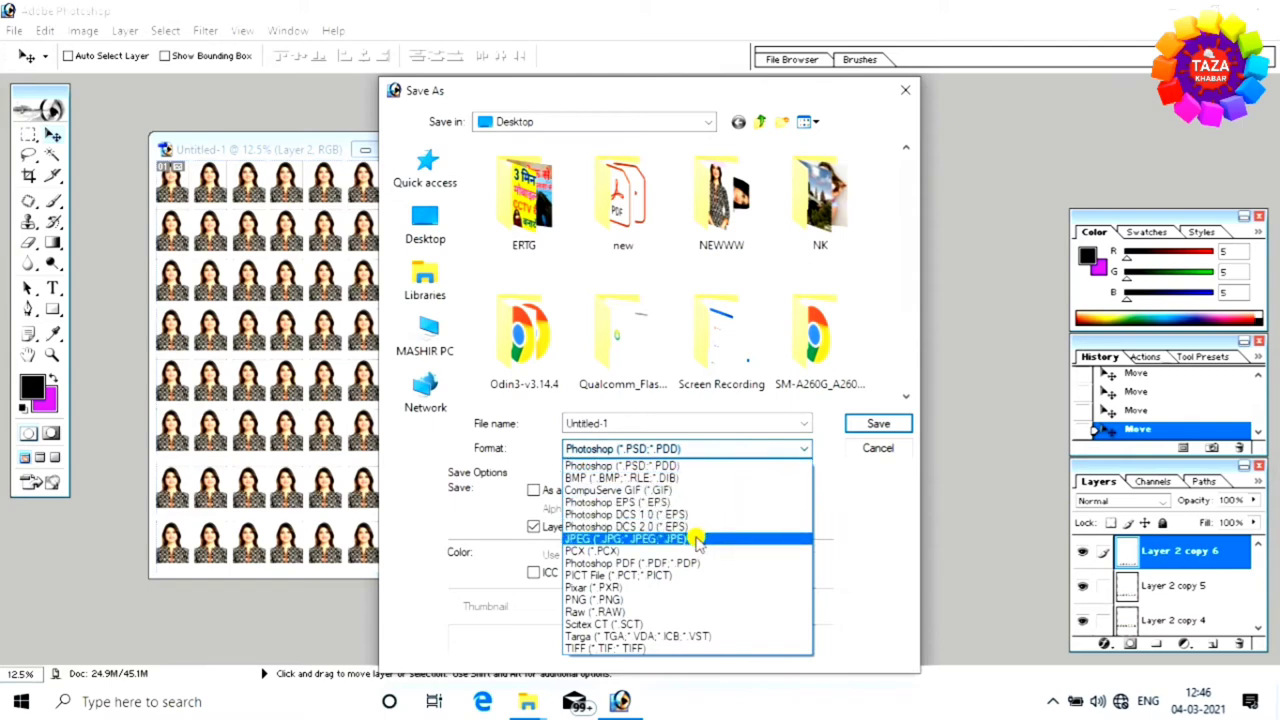
left_click(697, 540)
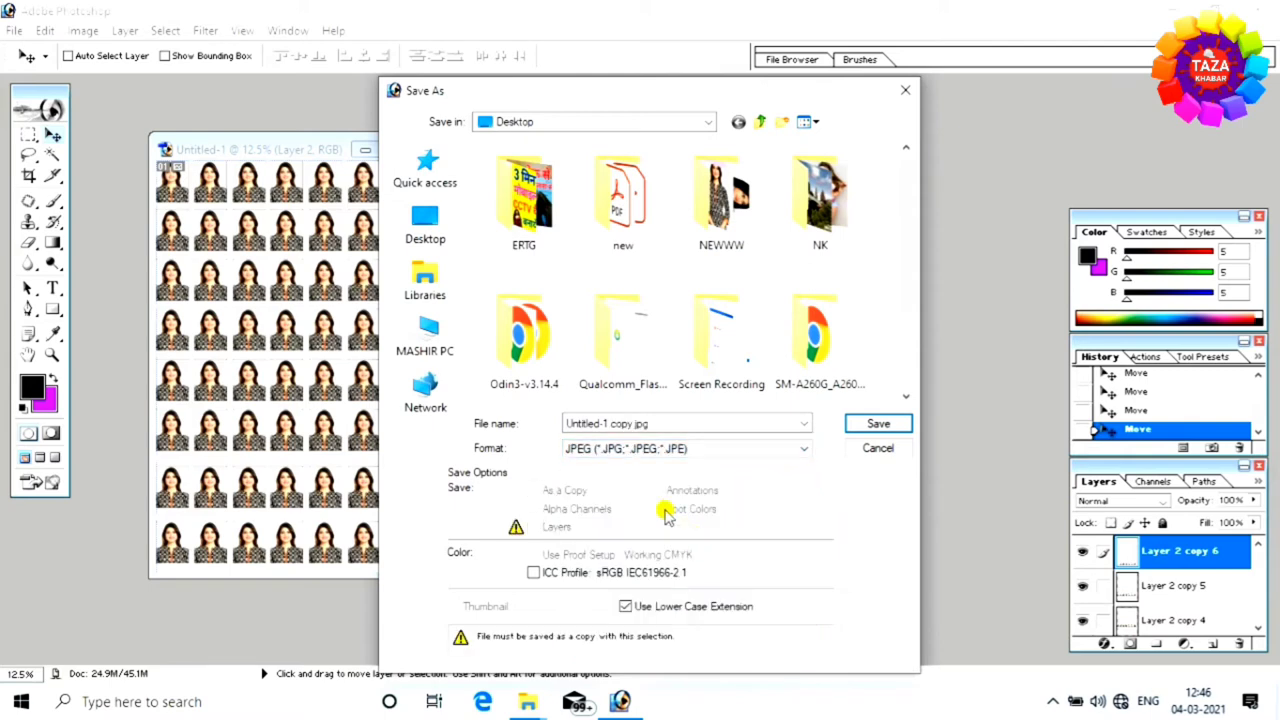
left_click(794, 451)
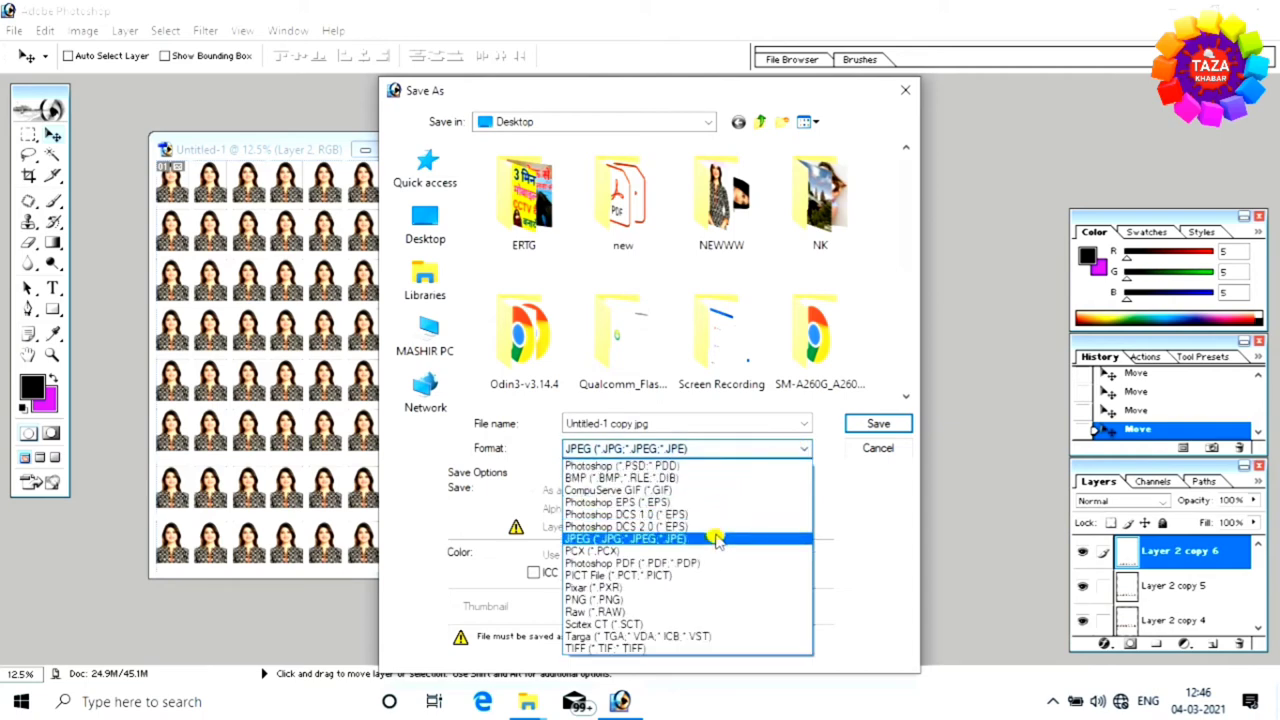
left_click(680, 466)
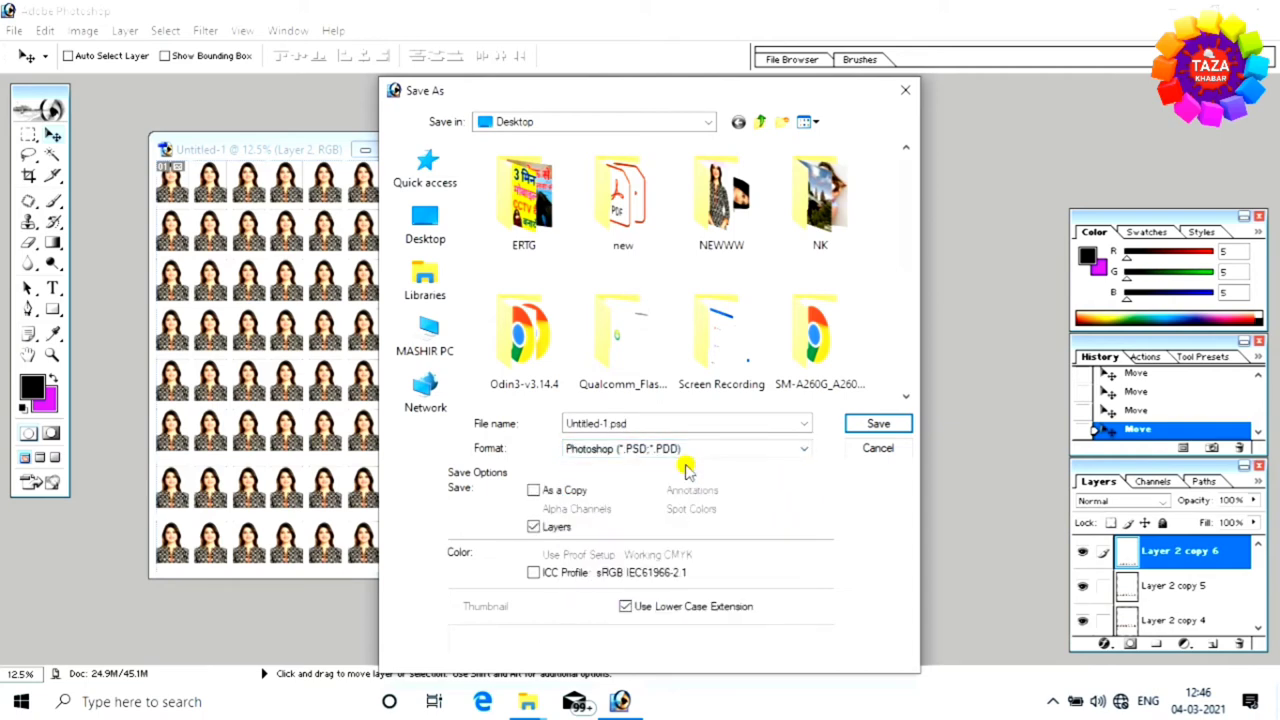
left_click(638, 422)
double_click(634, 423)
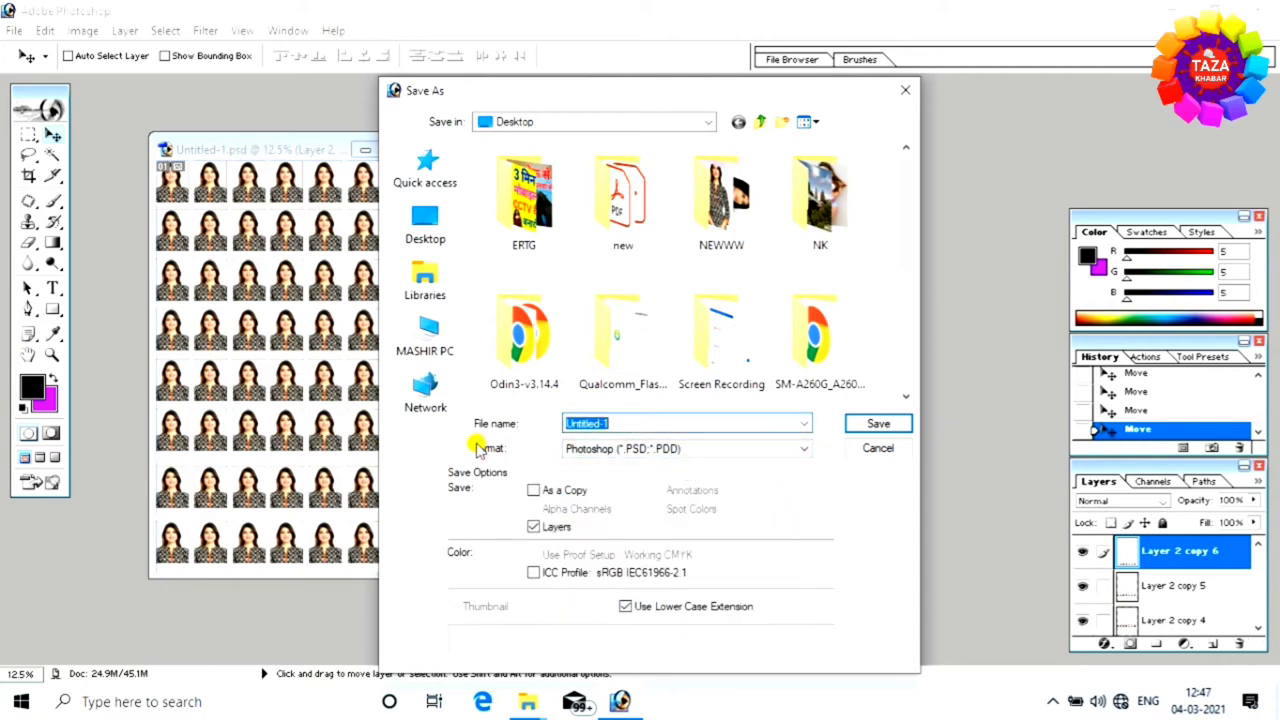
type("photo")
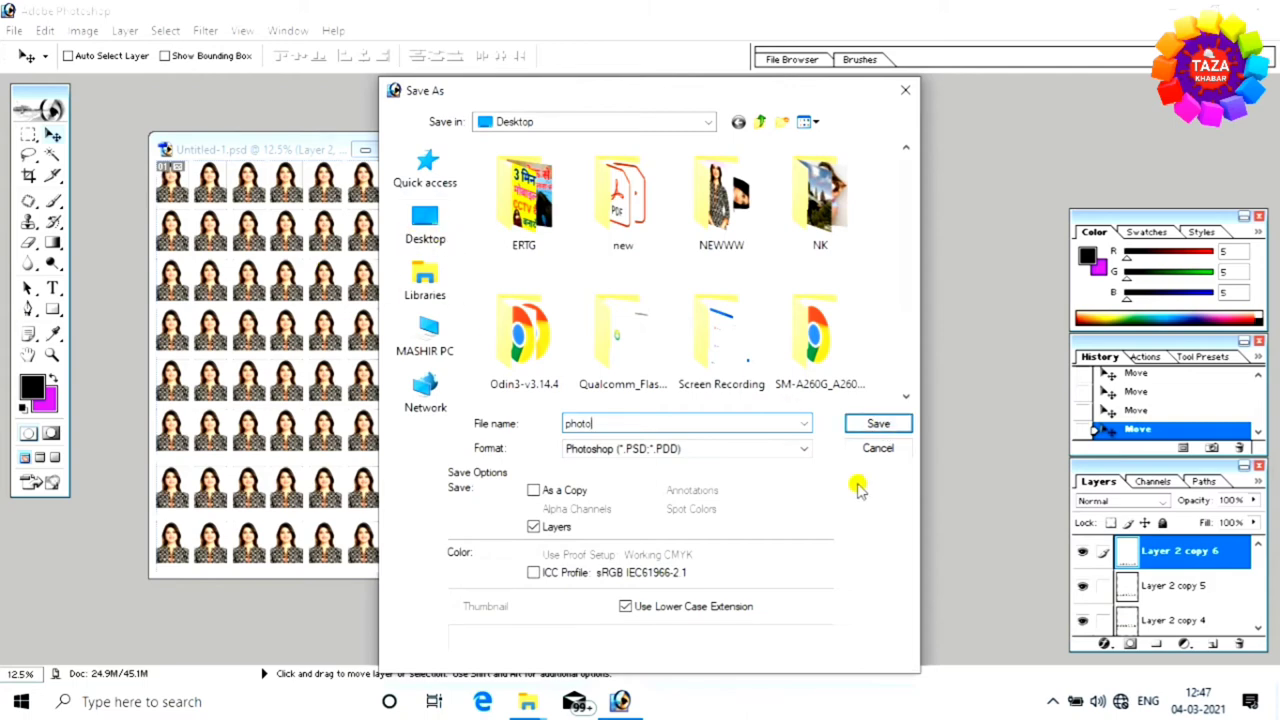
left_click(422, 225)
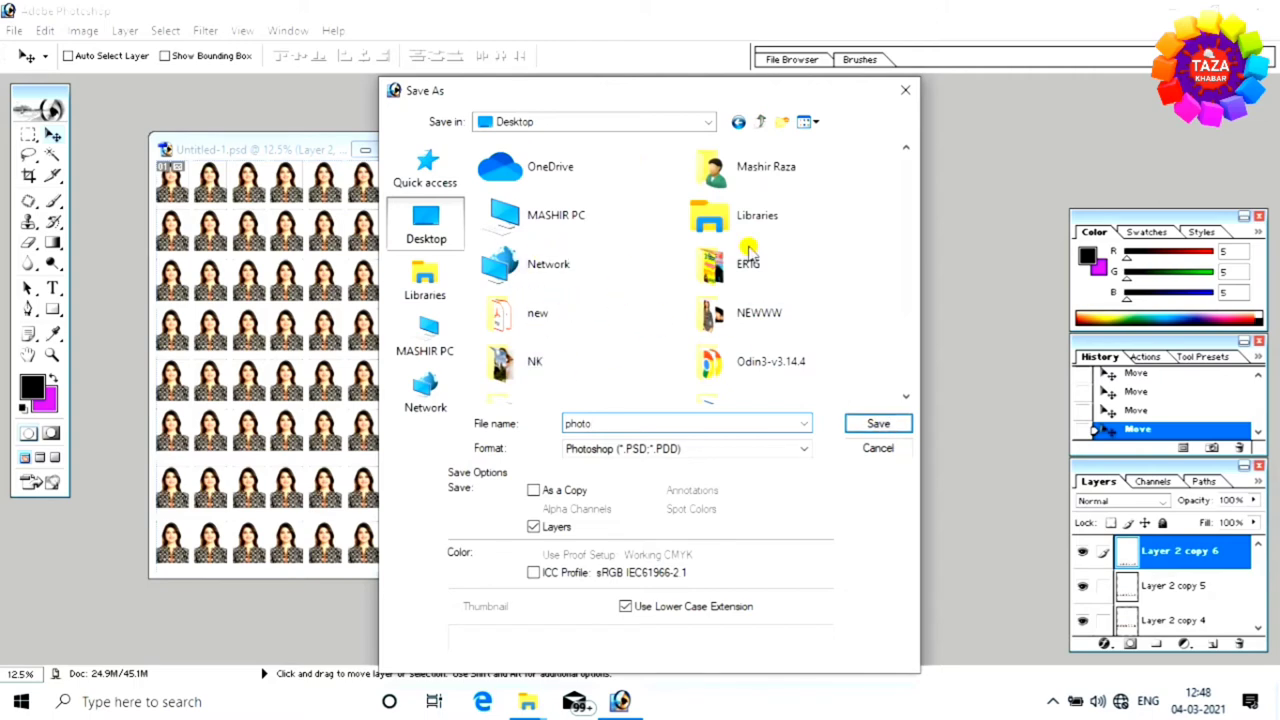
left_click(872, 425)
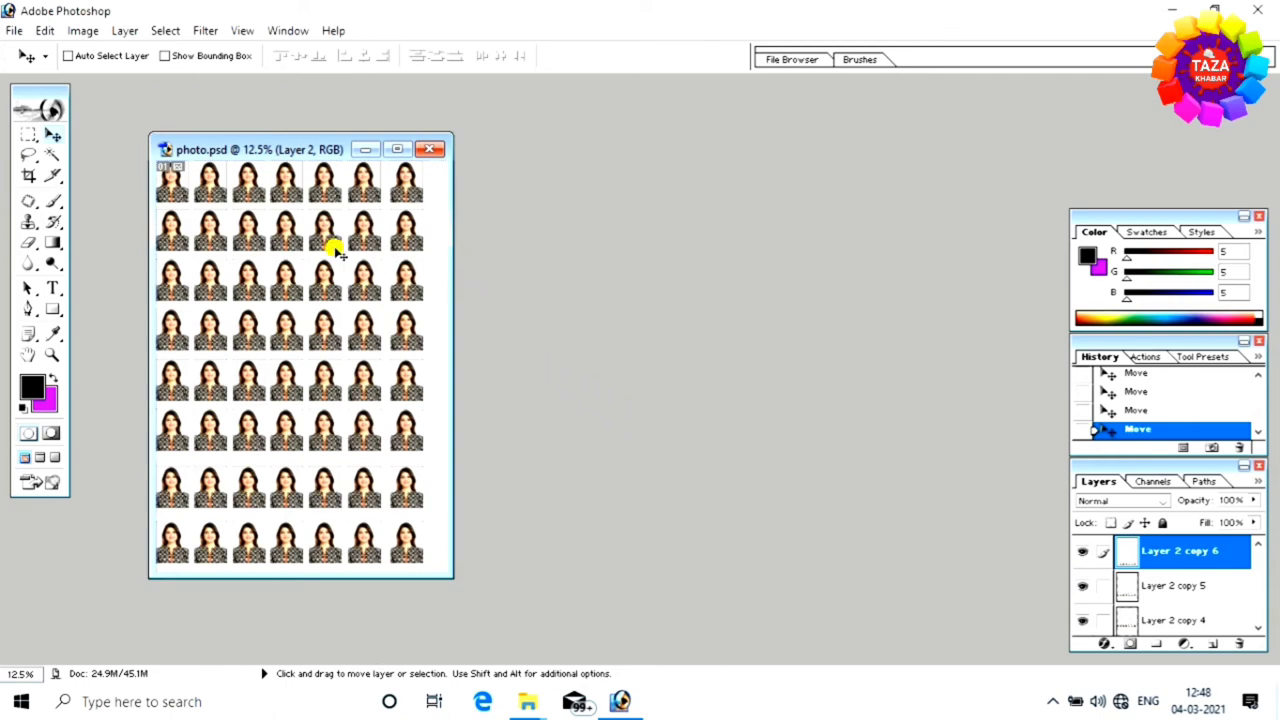
- Print the sheet scaled to fit media to Microsoft Print to PDF
left_click(14, 30)
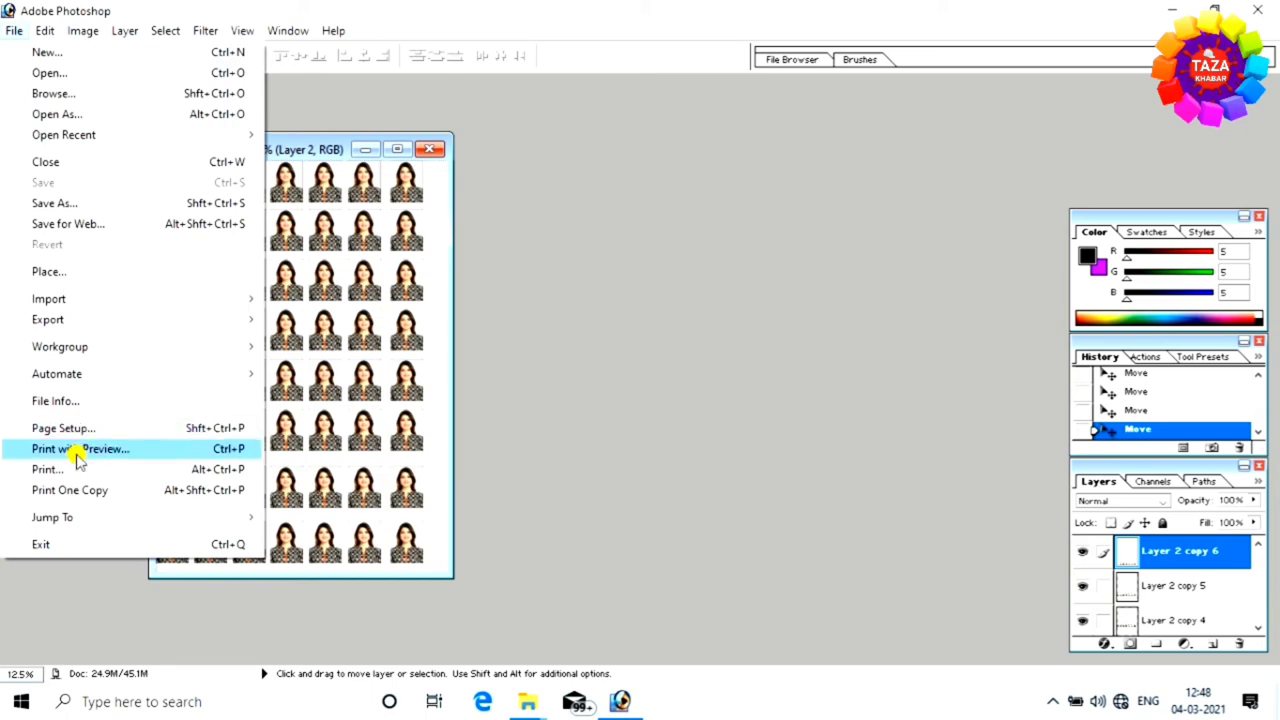
left_click(120, 449)
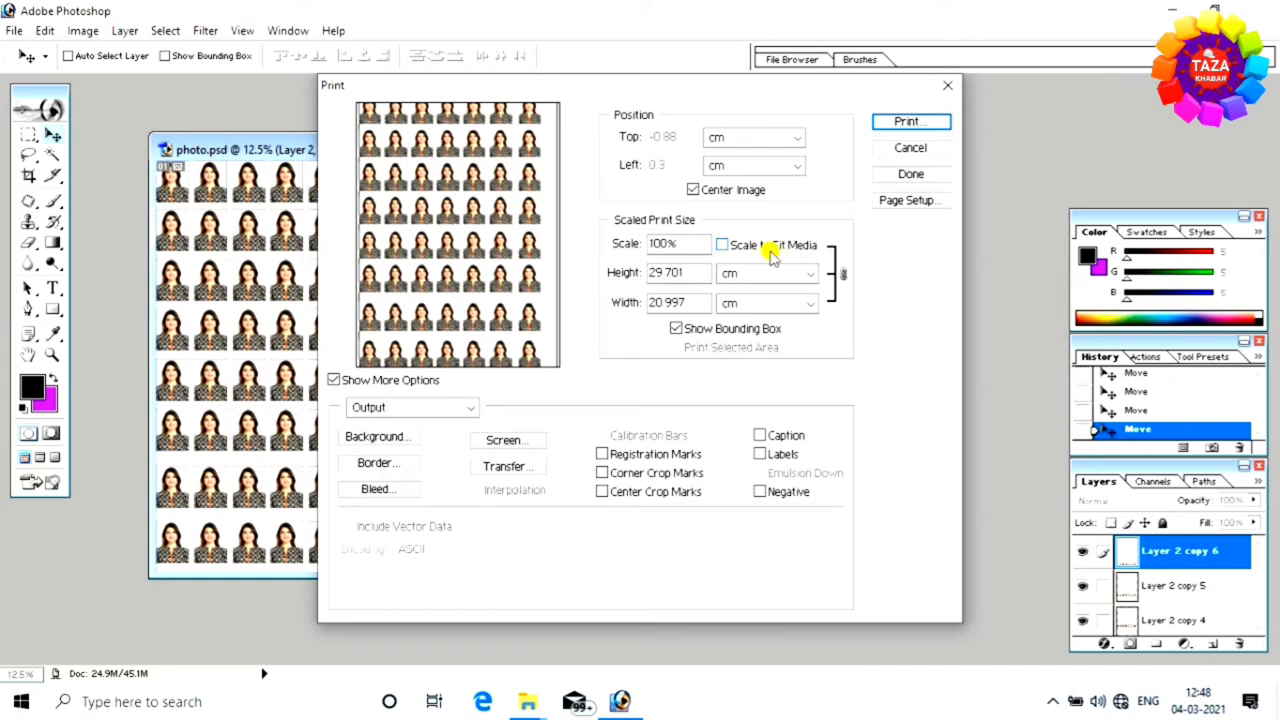
left_click(721, 245)
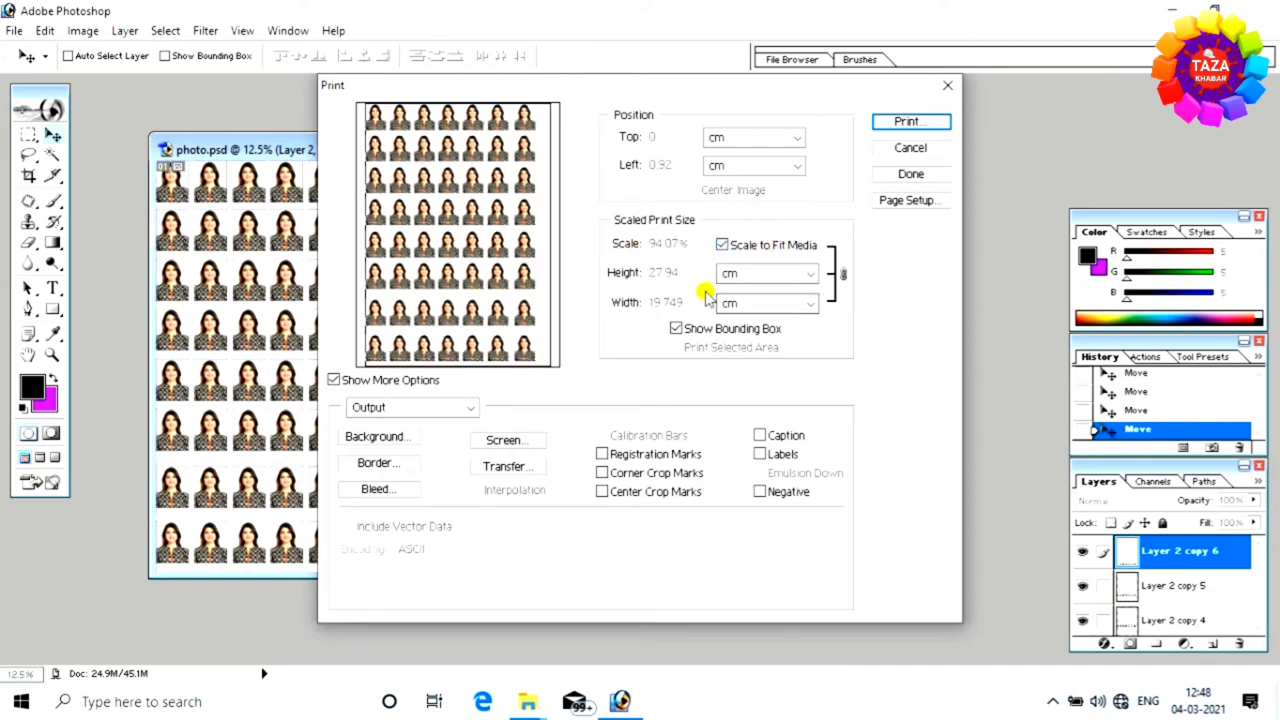
left_click(905, 121)
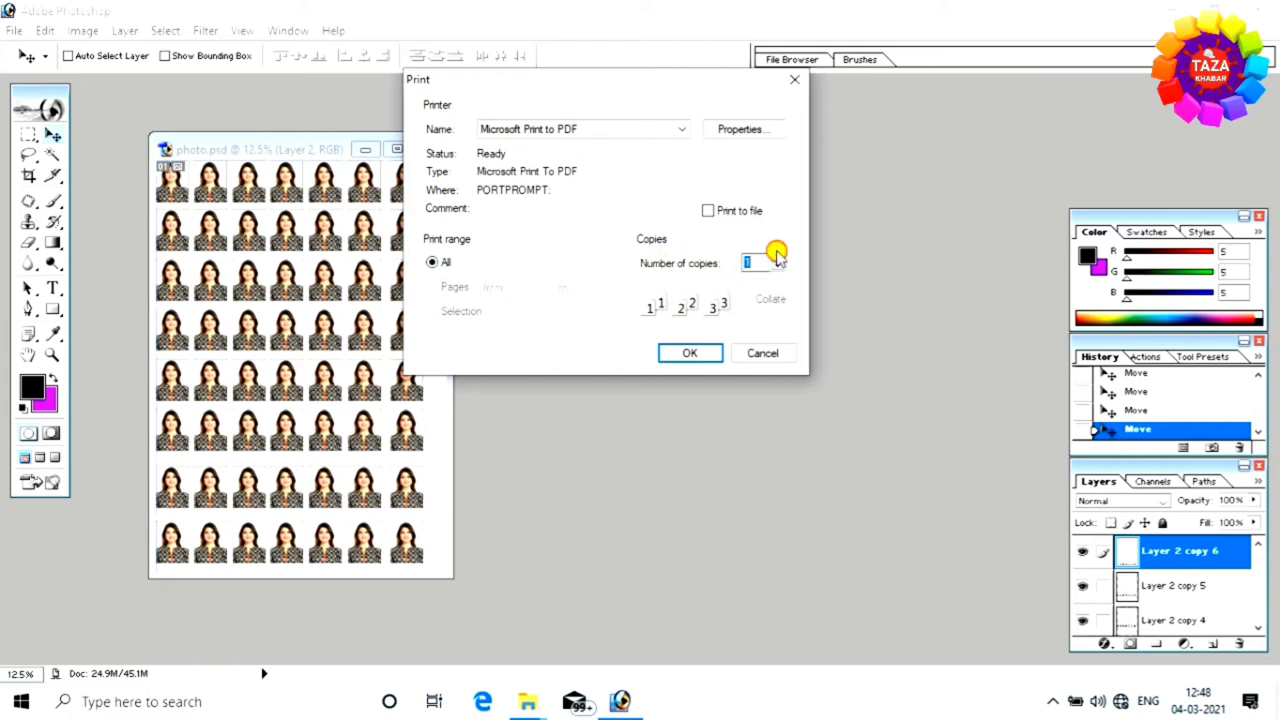
left_click(778, 258)
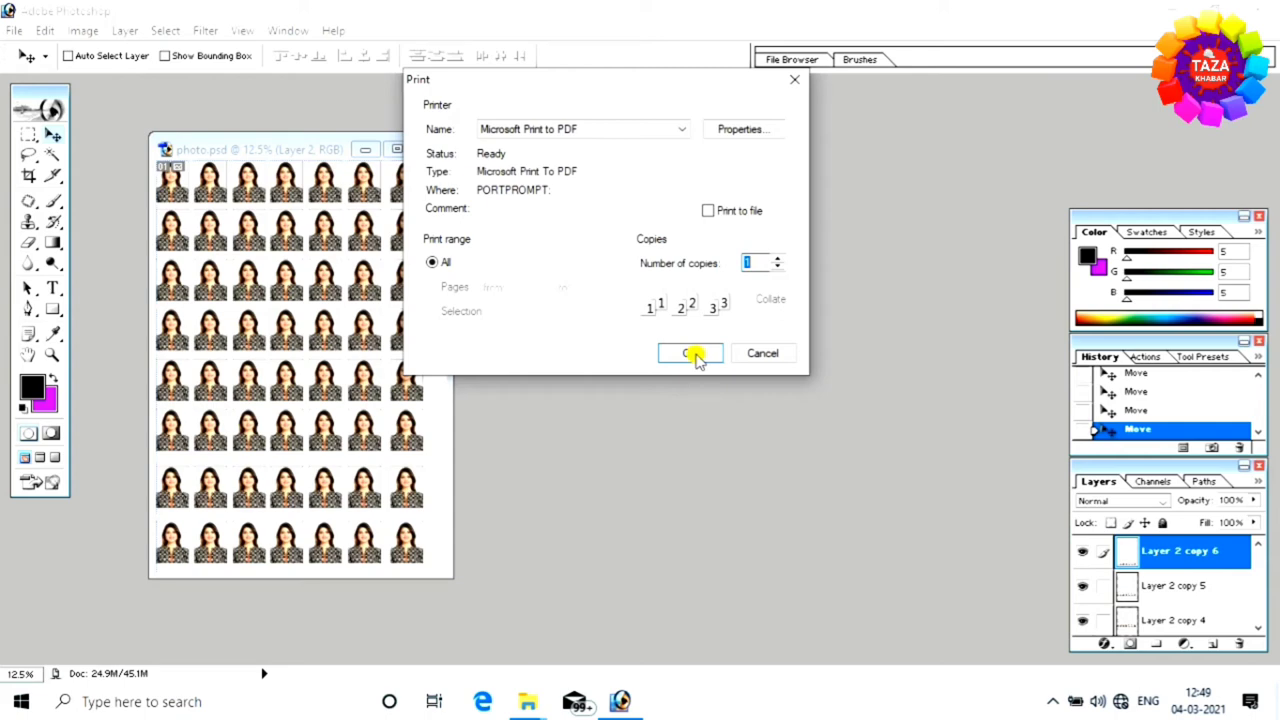
left_click(695, 357)
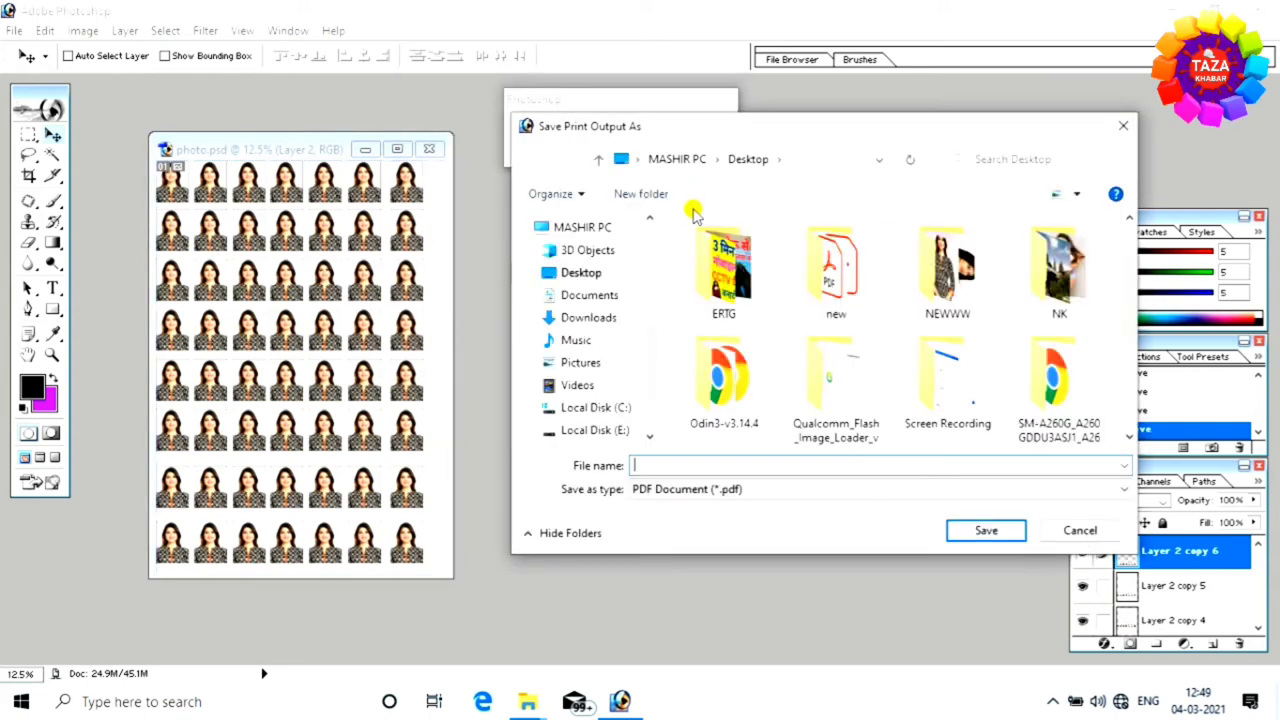
- Save the printed PDF output as photo on the Desktop
left_click(662, 463)
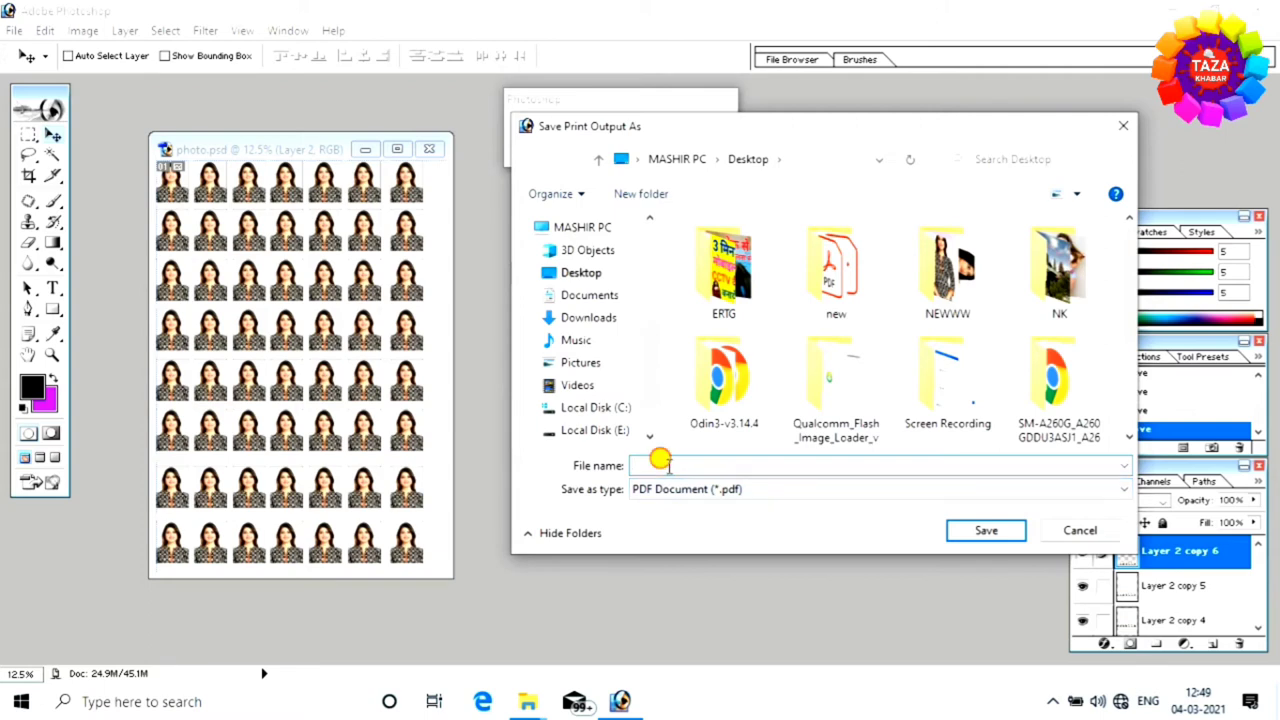
type("photo")
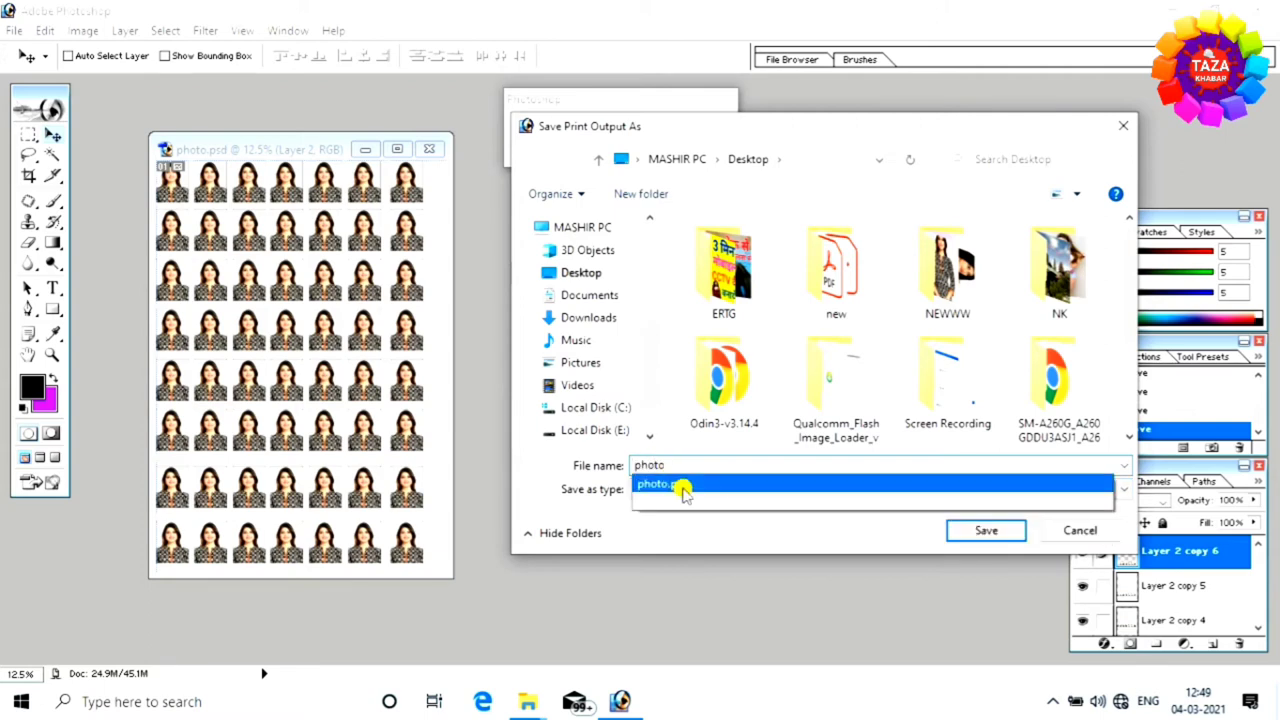
left_click(986, 530)
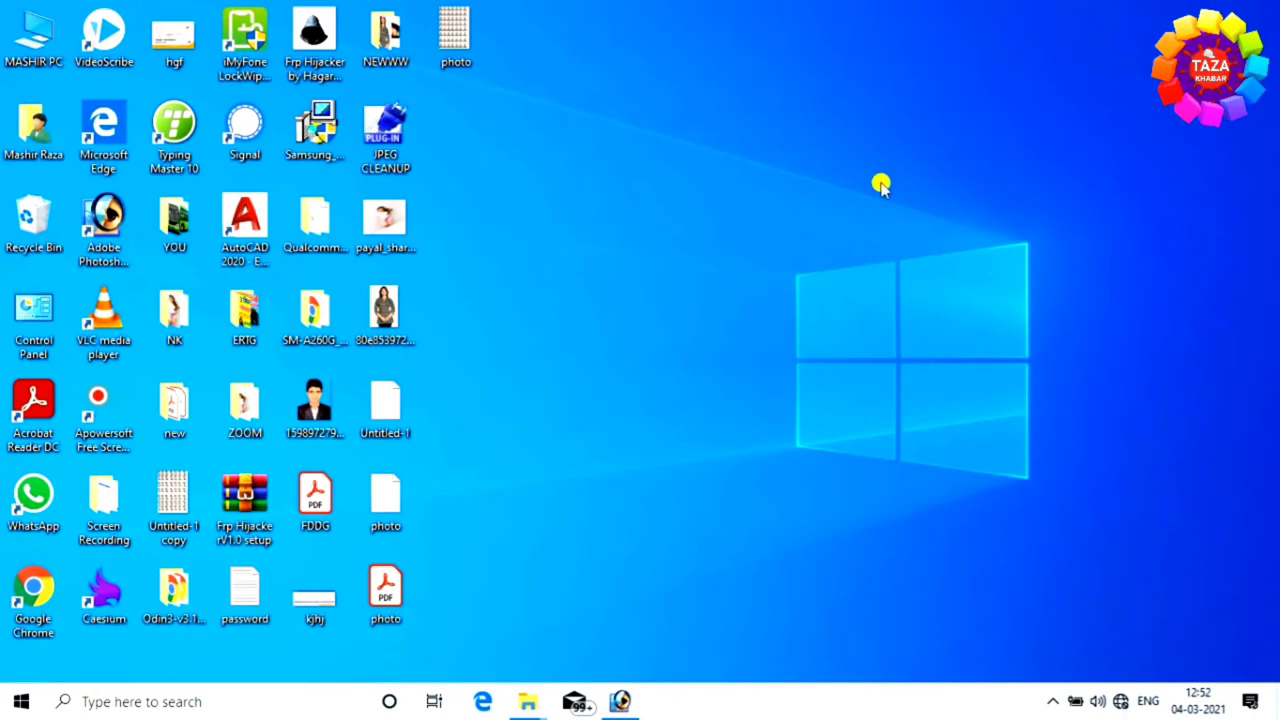
- Check the saved photo from the desktop, then return to Photoshop's Open dialog
double_click(470, 45)
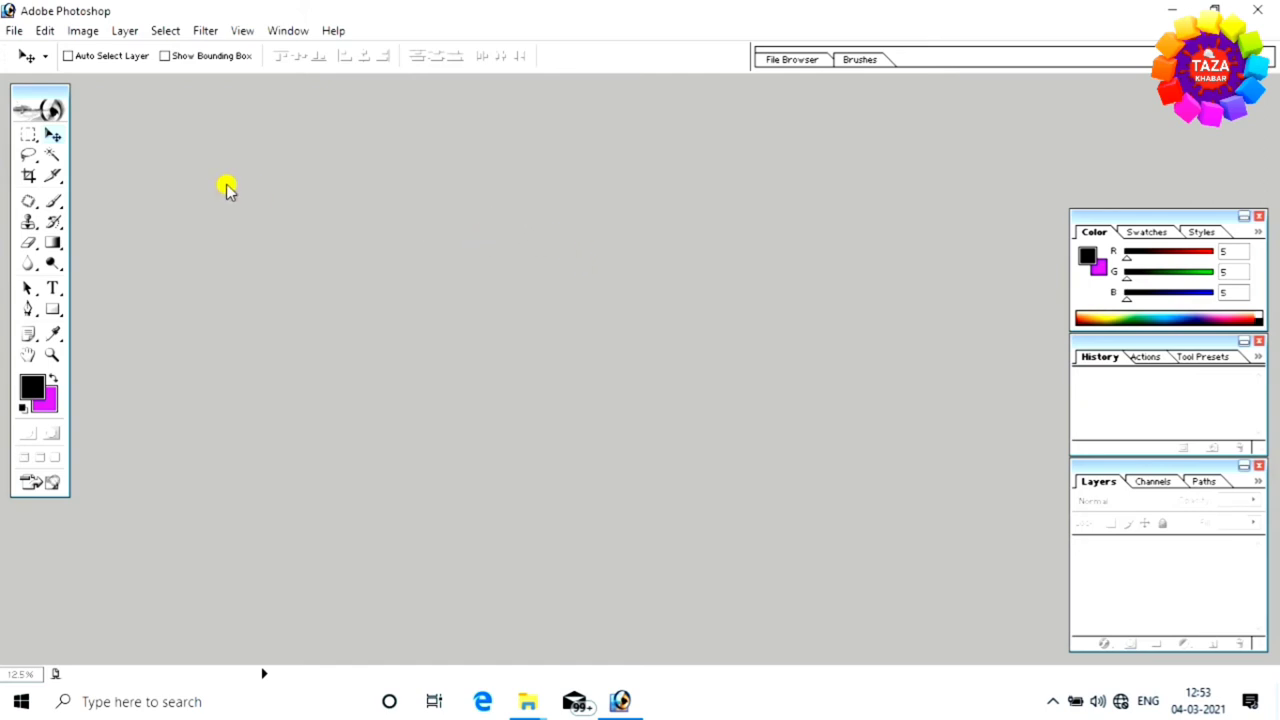
key("ctrl+o")
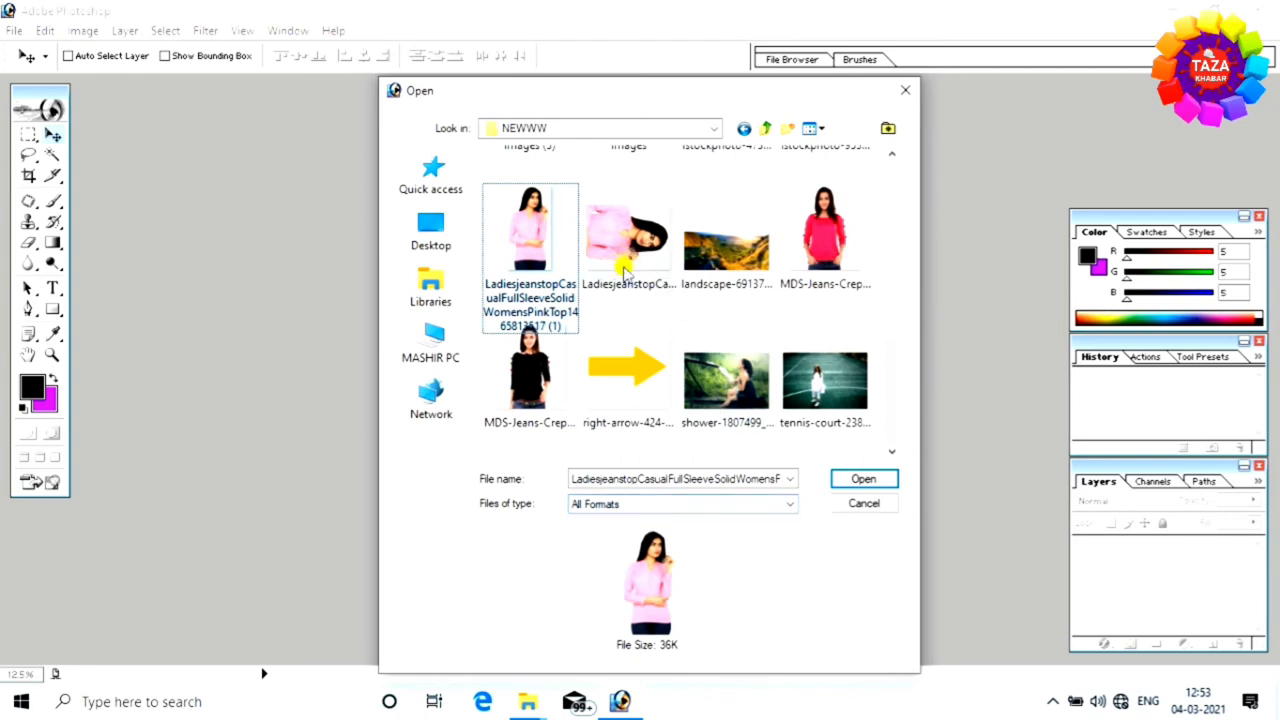
- Open the pink-top portrait and measure a vertical line to check its orientation
left_click(624, 265)
left_click(868, 480)
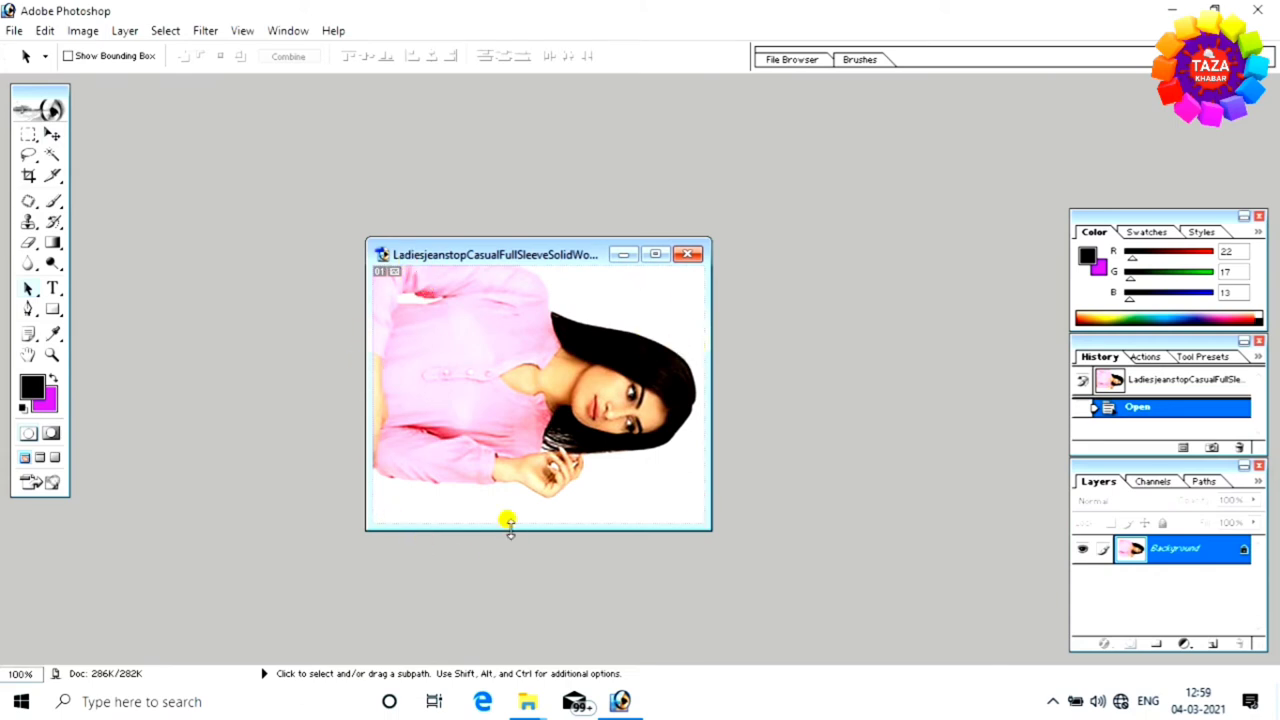
left_click(53, 338)
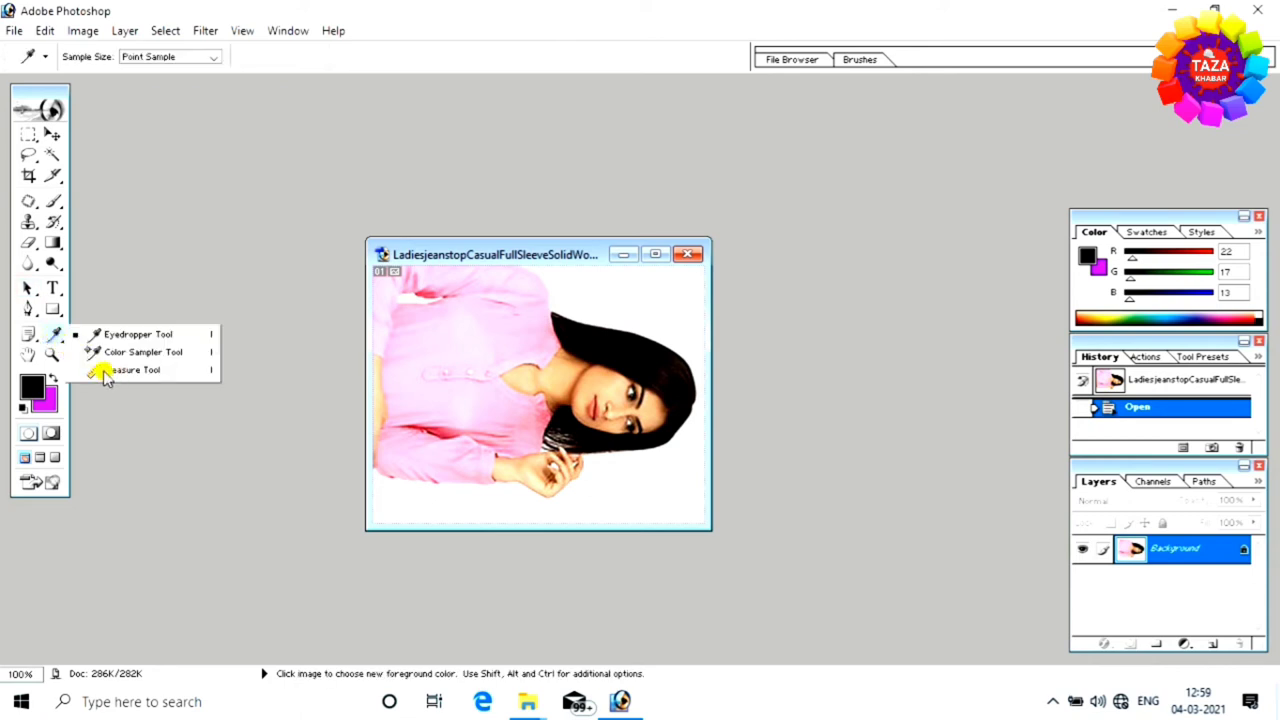
left_click(145, 370)
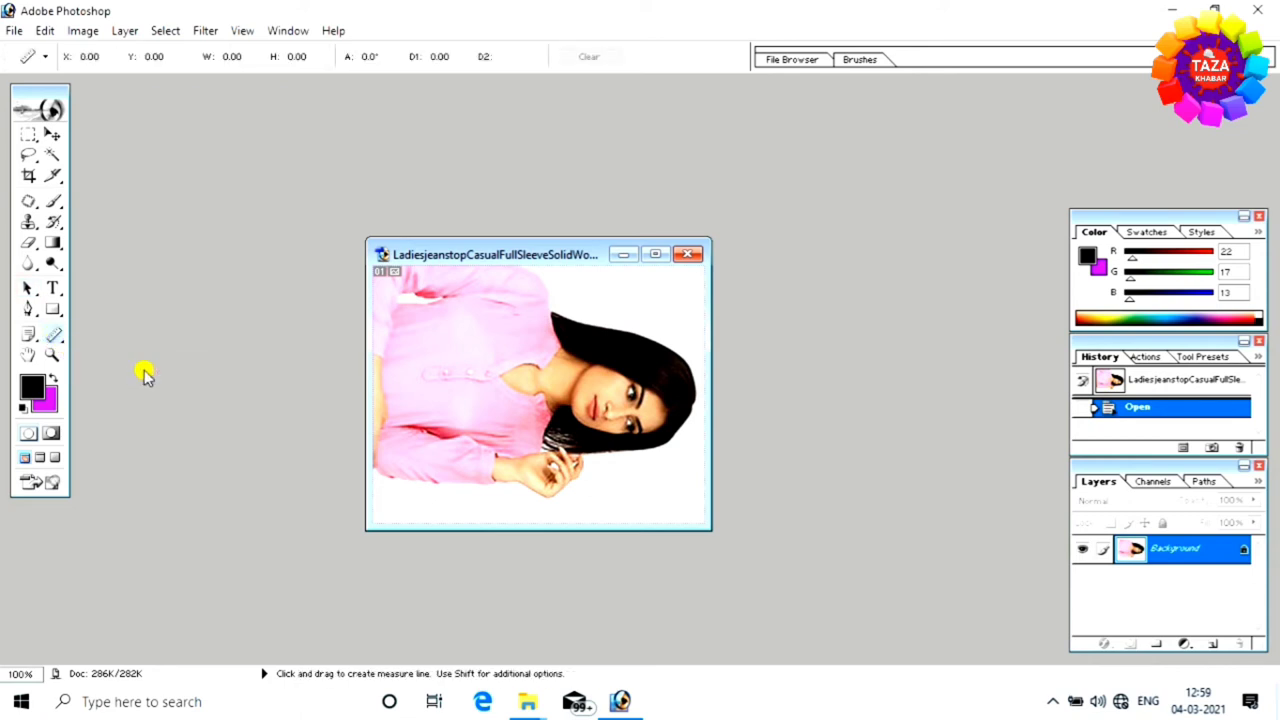
left_click_drag(500, 254, 555, 339)
left_click(759, 357)
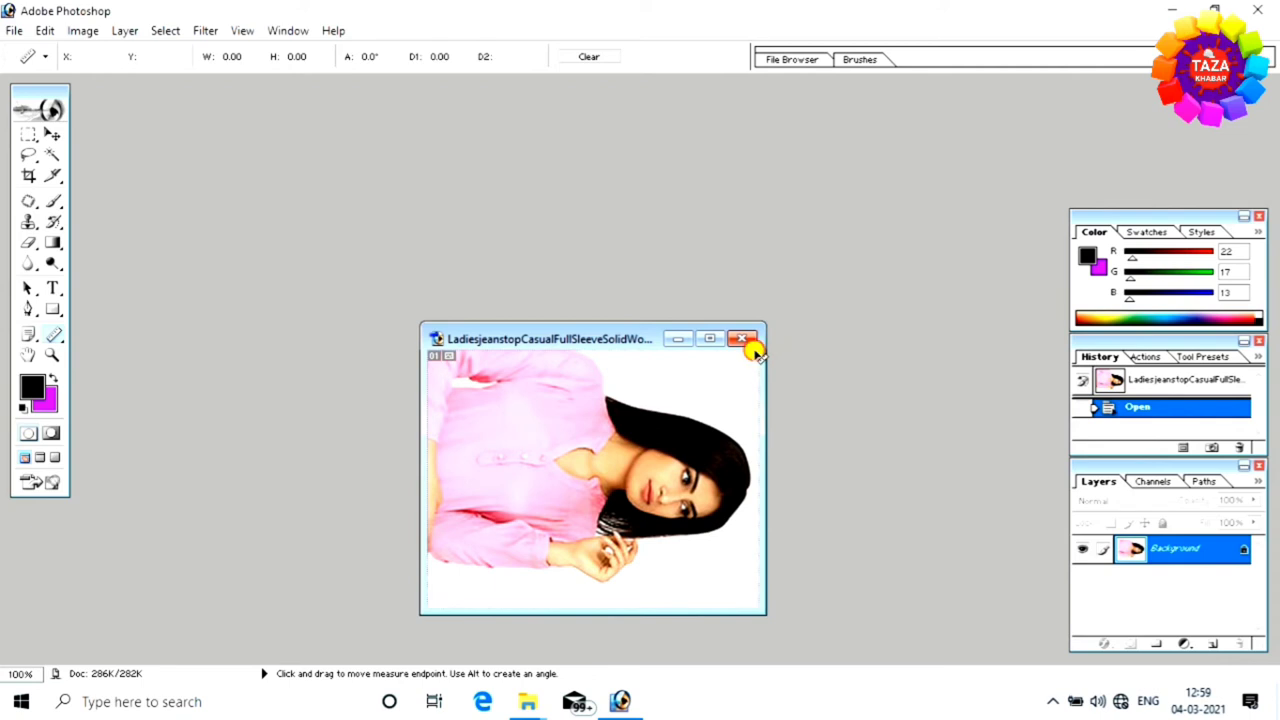
left_click_drag(755, 350, 757, 604)
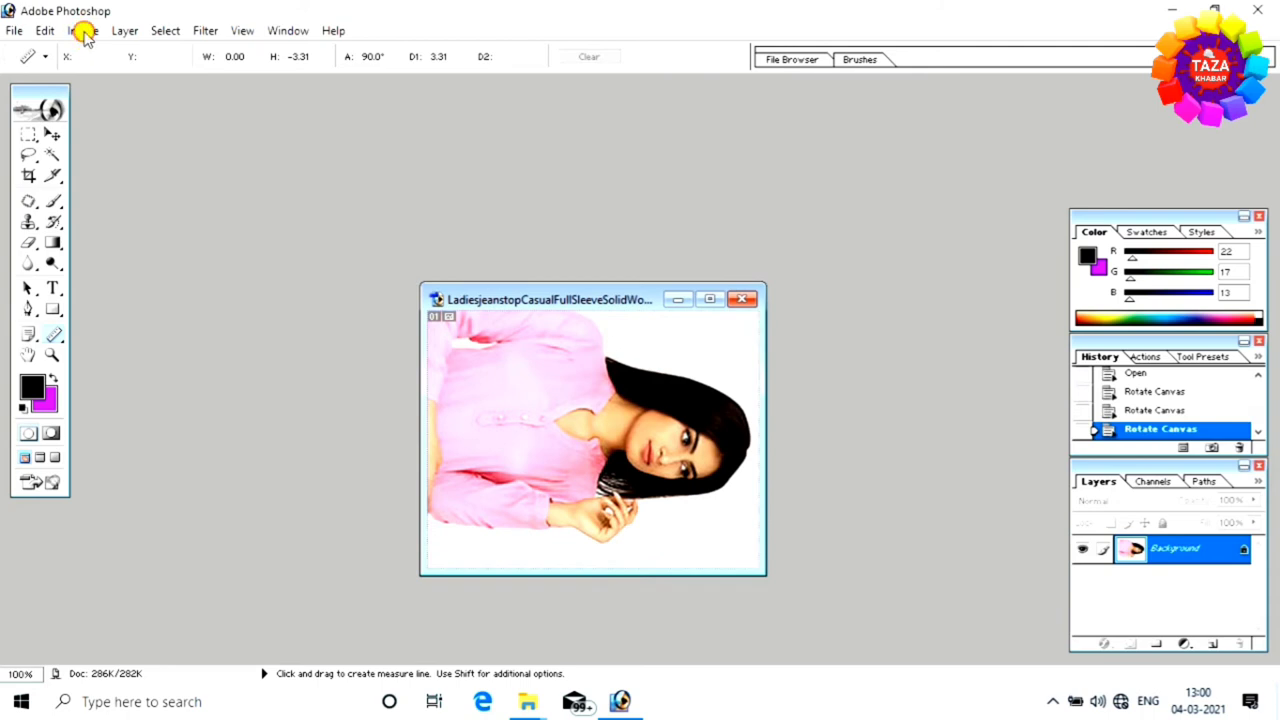
- Rotate the canvas 90° clockwise three times so the portrait stands upright
left_click(84, 31)
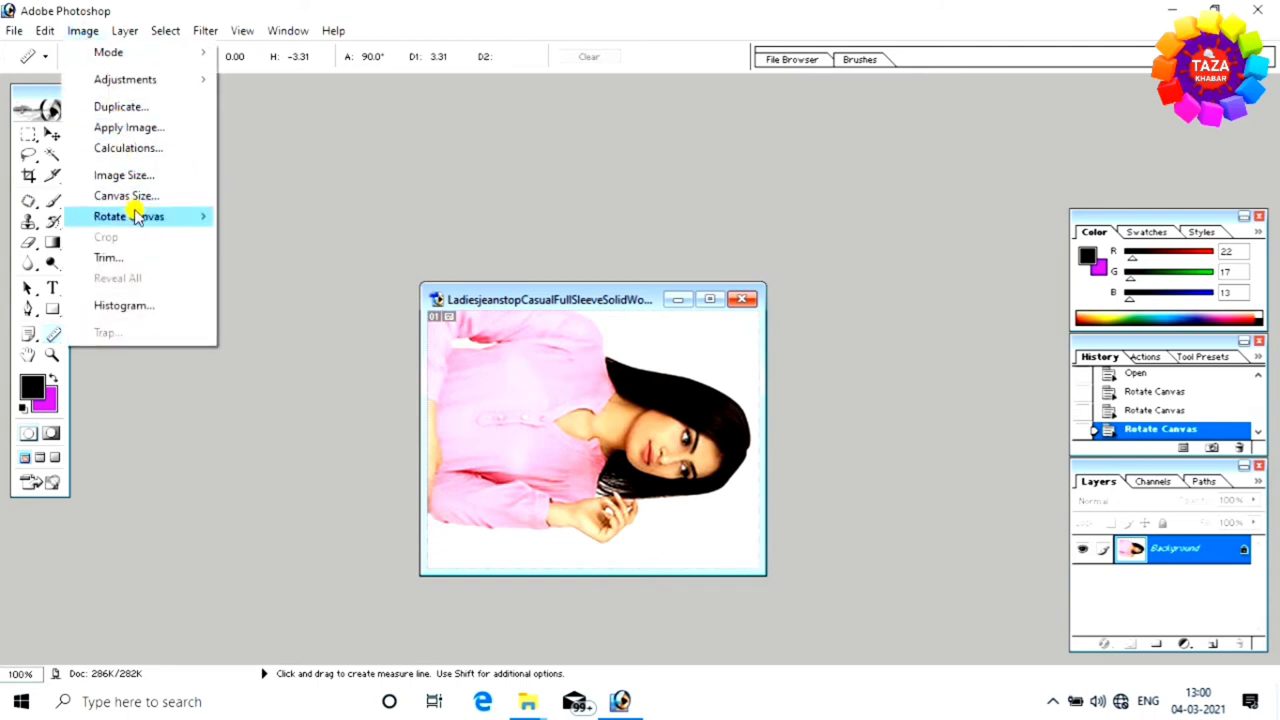
mouse_move(129, 216)
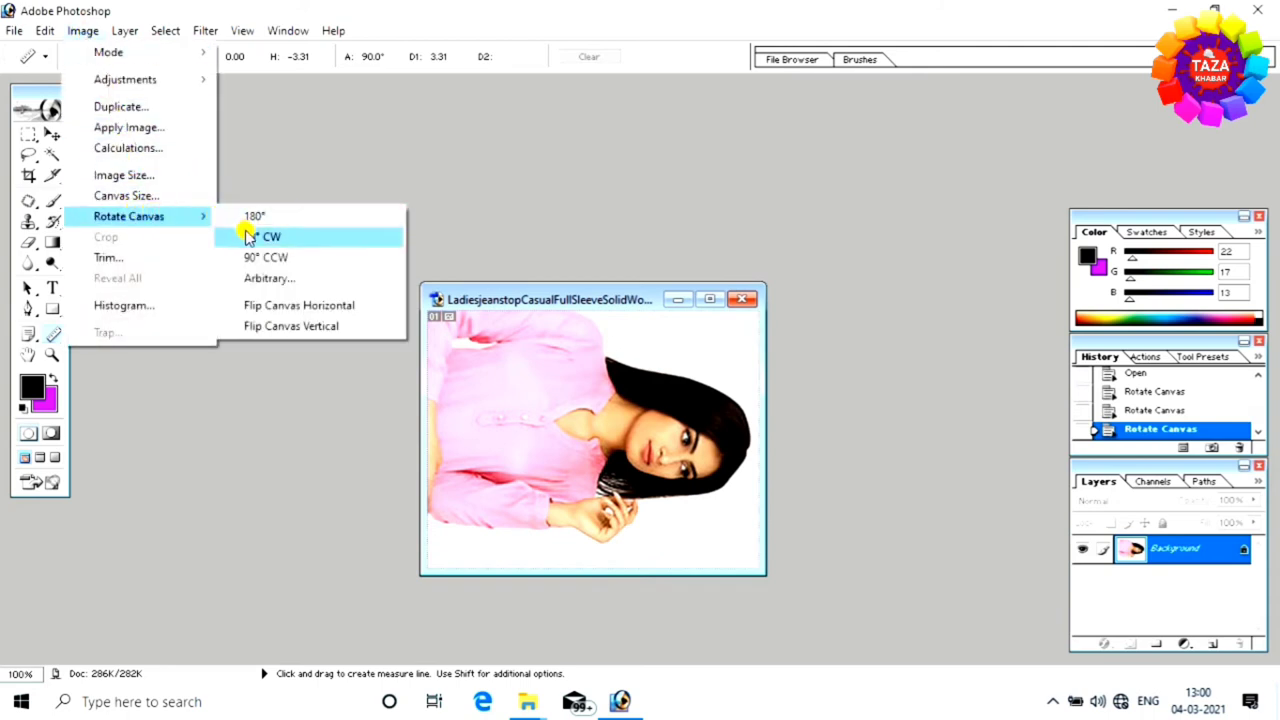
left_click(282, 238)
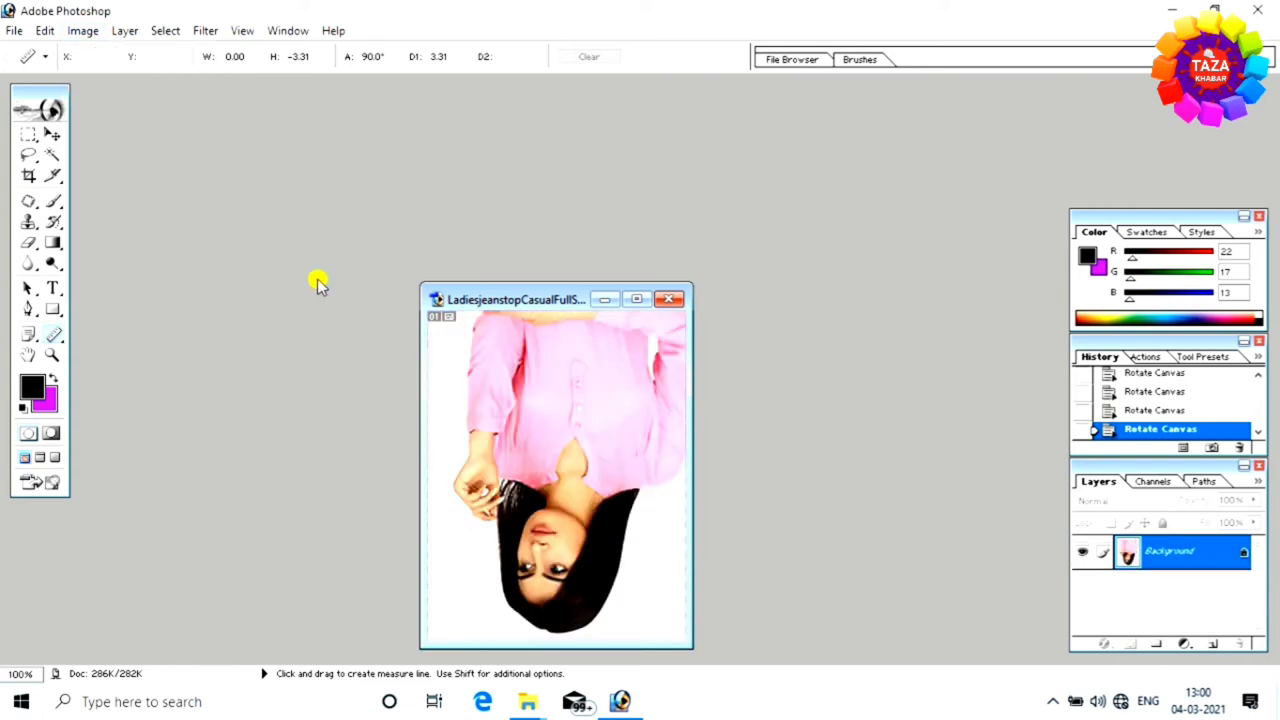
left_click(78, 32)
mouse_move(129, 216)
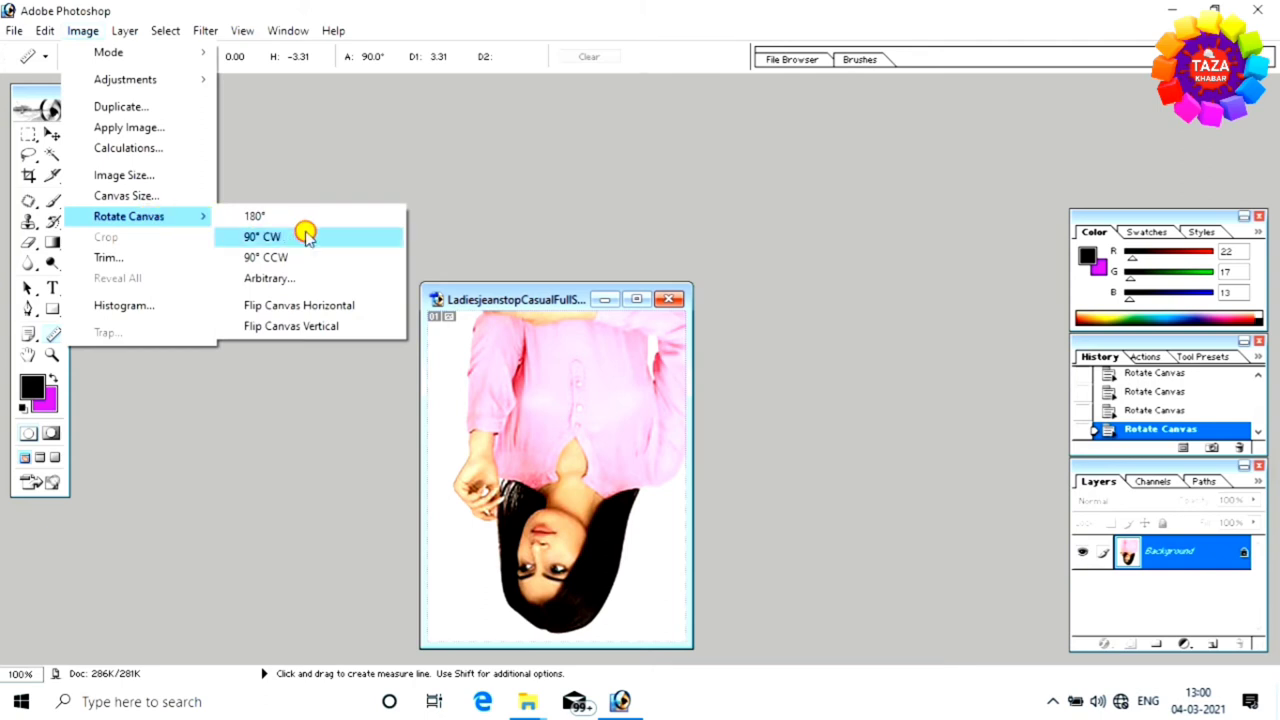
left_click(305, 236)
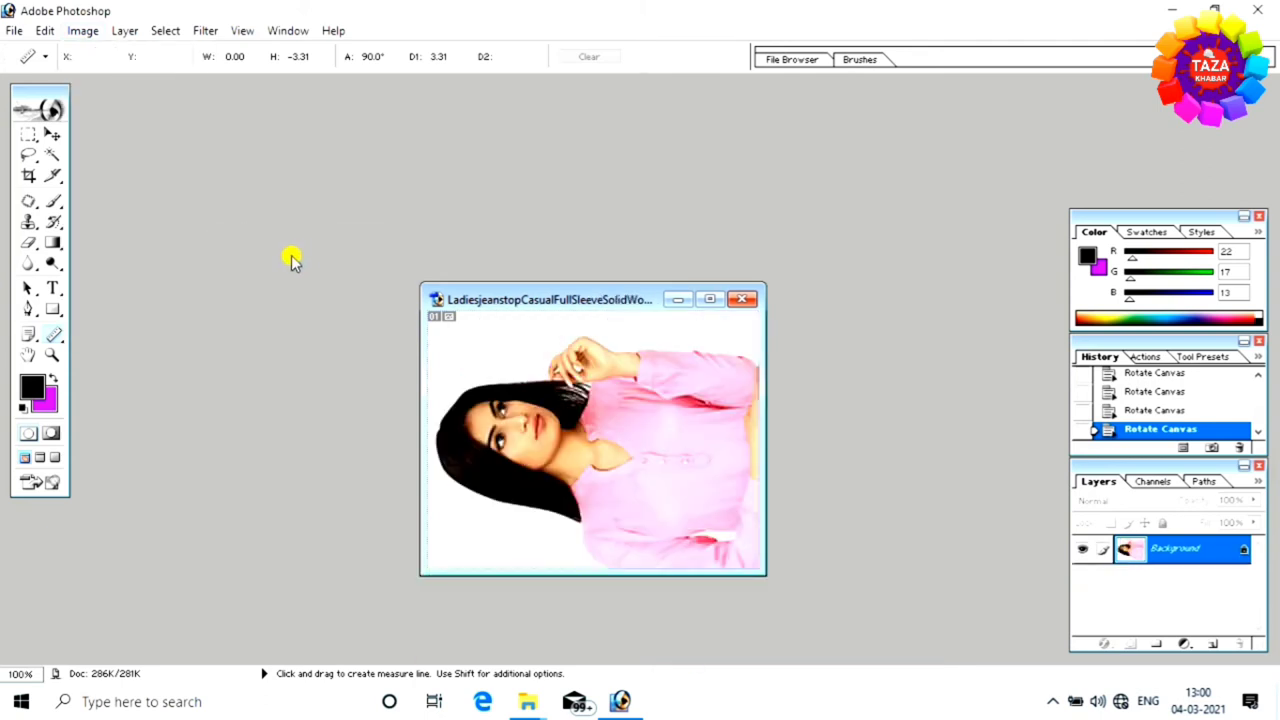
left_click(78, 32)
mouse_move(128, 216)
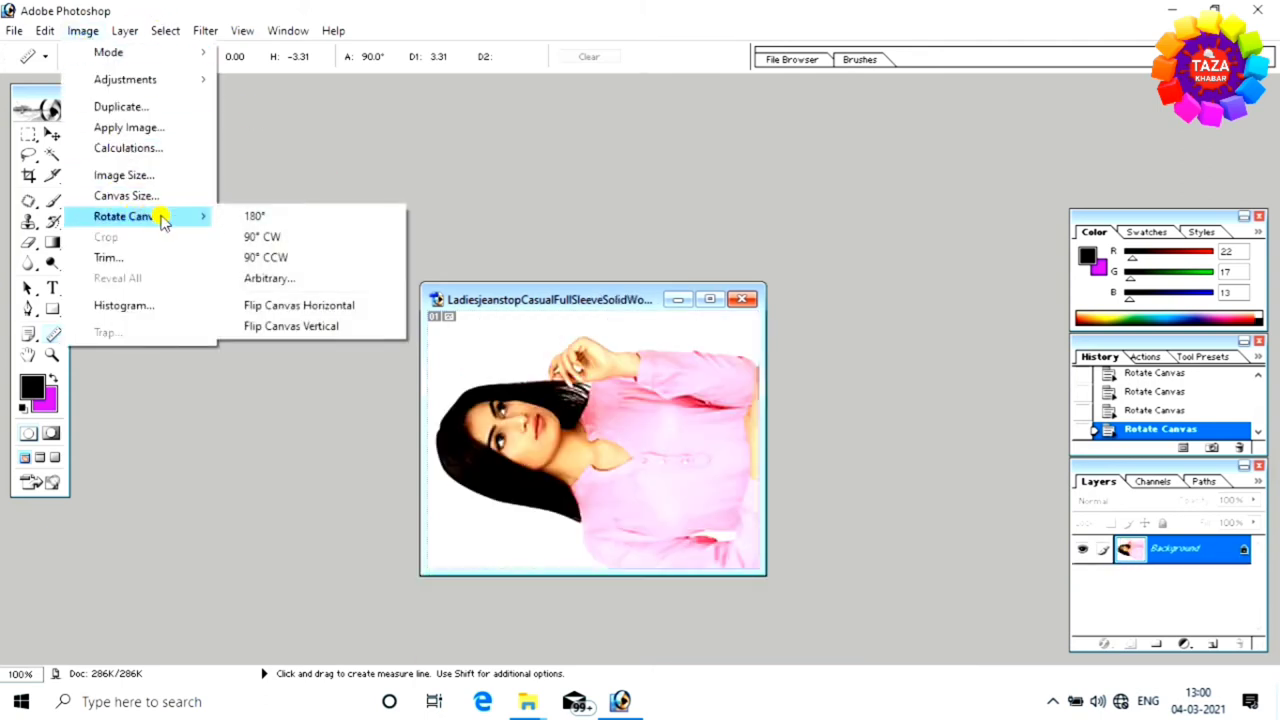
left_click(256, 238)
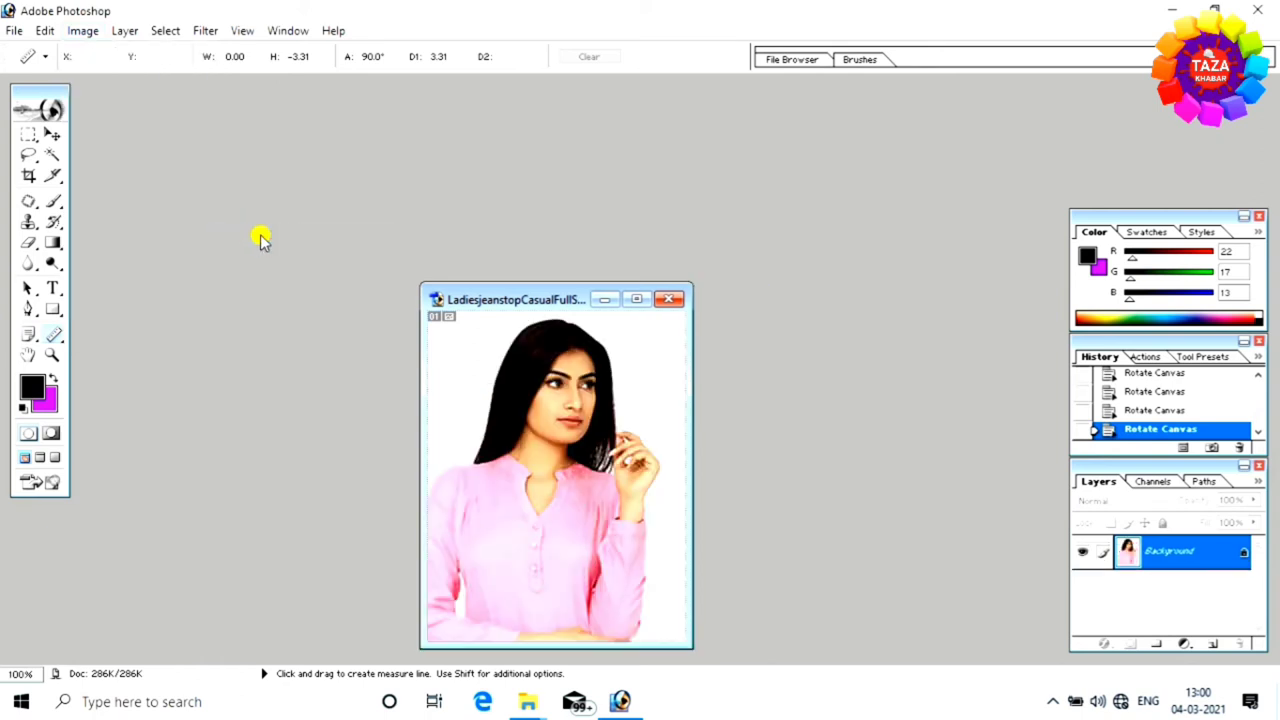
left_click_drag(515, 298, 497, 210)
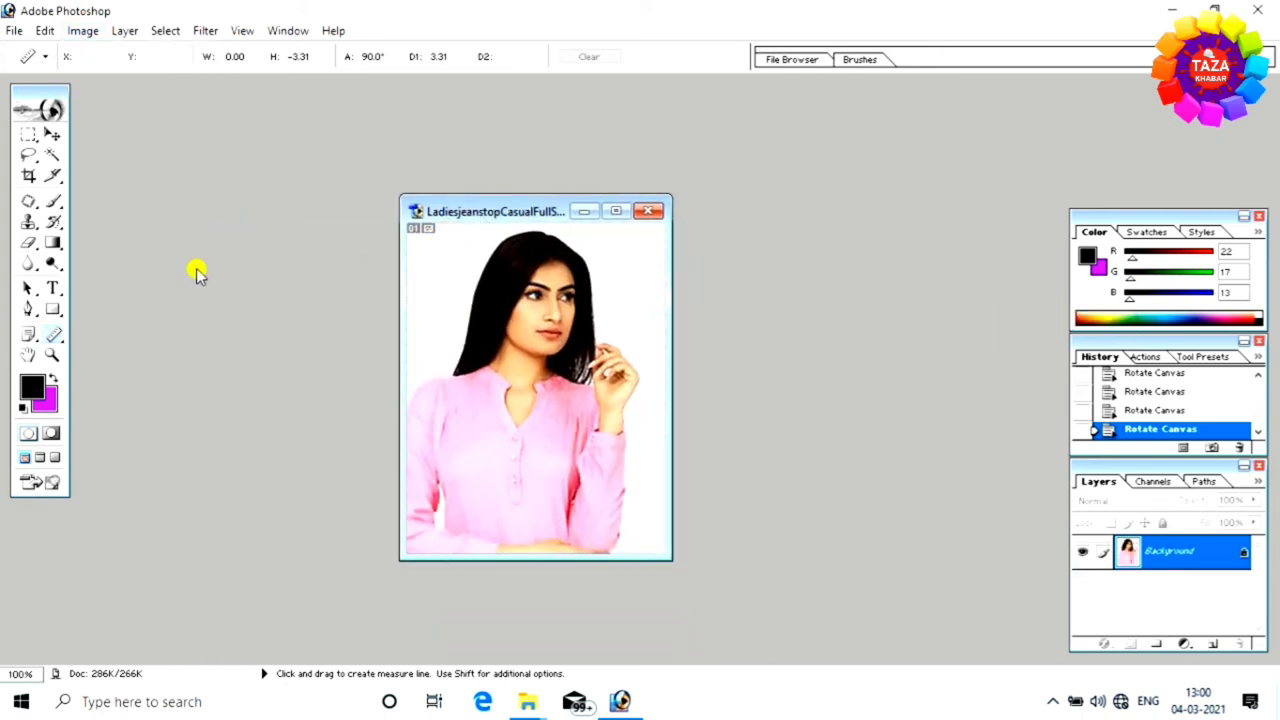
- Crop the portrait to 3.5 × 4.5 cm around head and shoulders, then enlarge its window
left_click(27, 174)
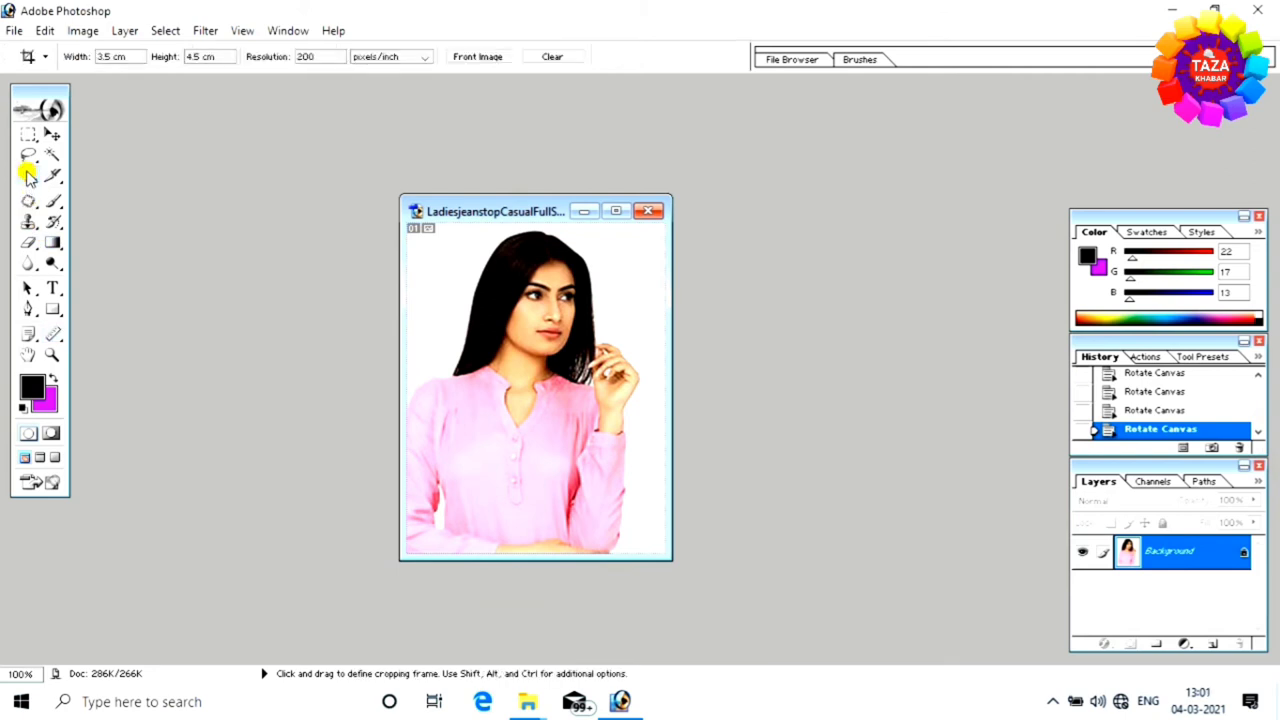
double_click(104, 56)
double_click(199, 57)
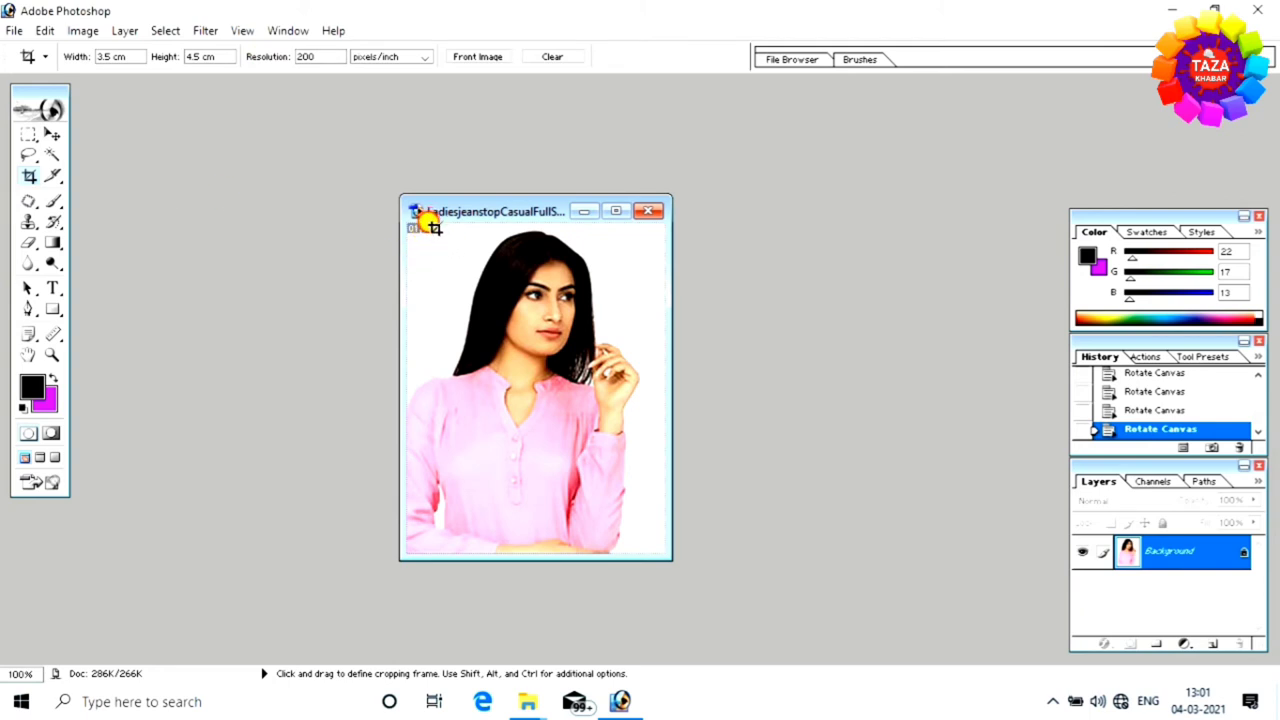
mouse_move(436, 226)
left_mouse_down()
mouse_move(643, 490)
mouse_move(660, 479)
left_mouse_up()
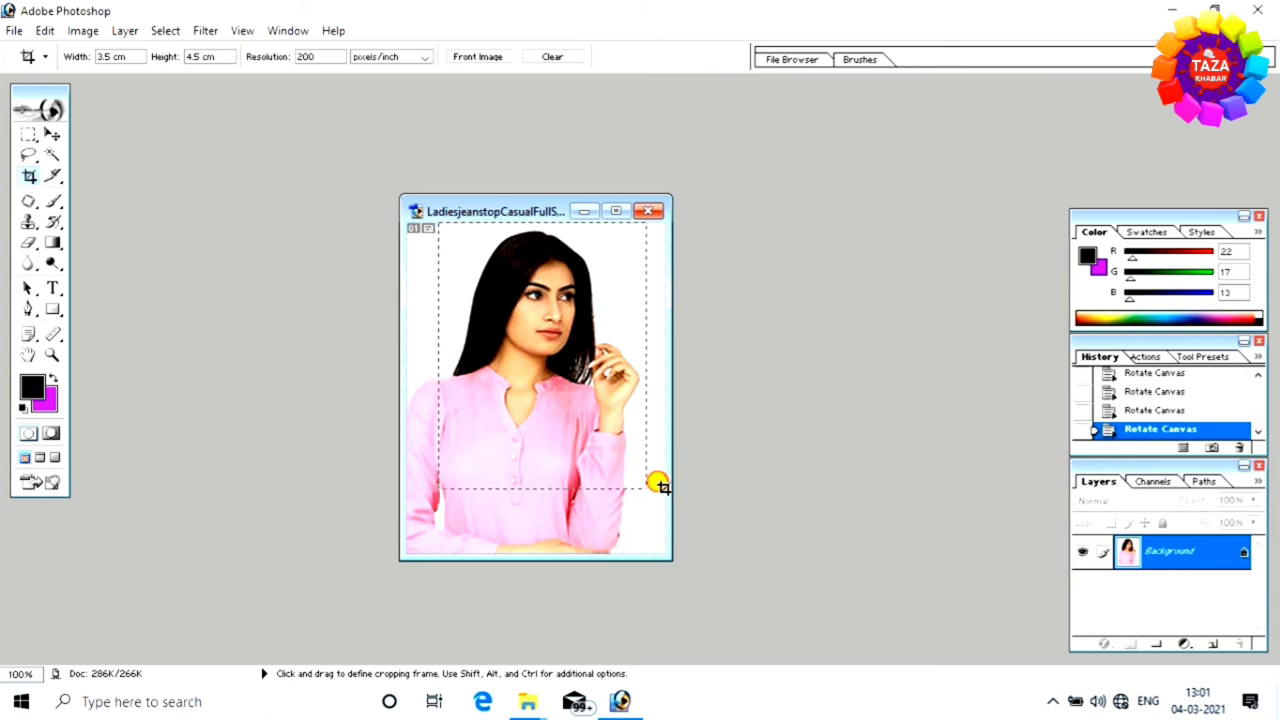
left_click_drag(660, 479, 655, 480)
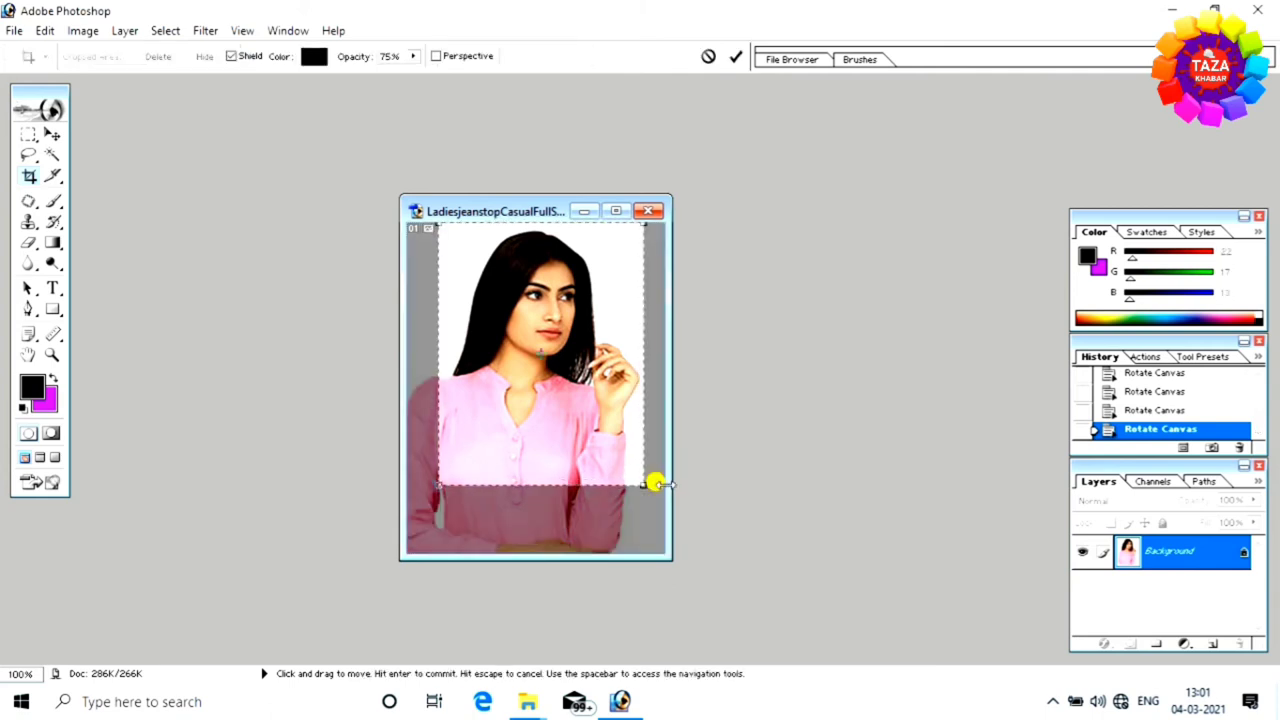
key("Return")
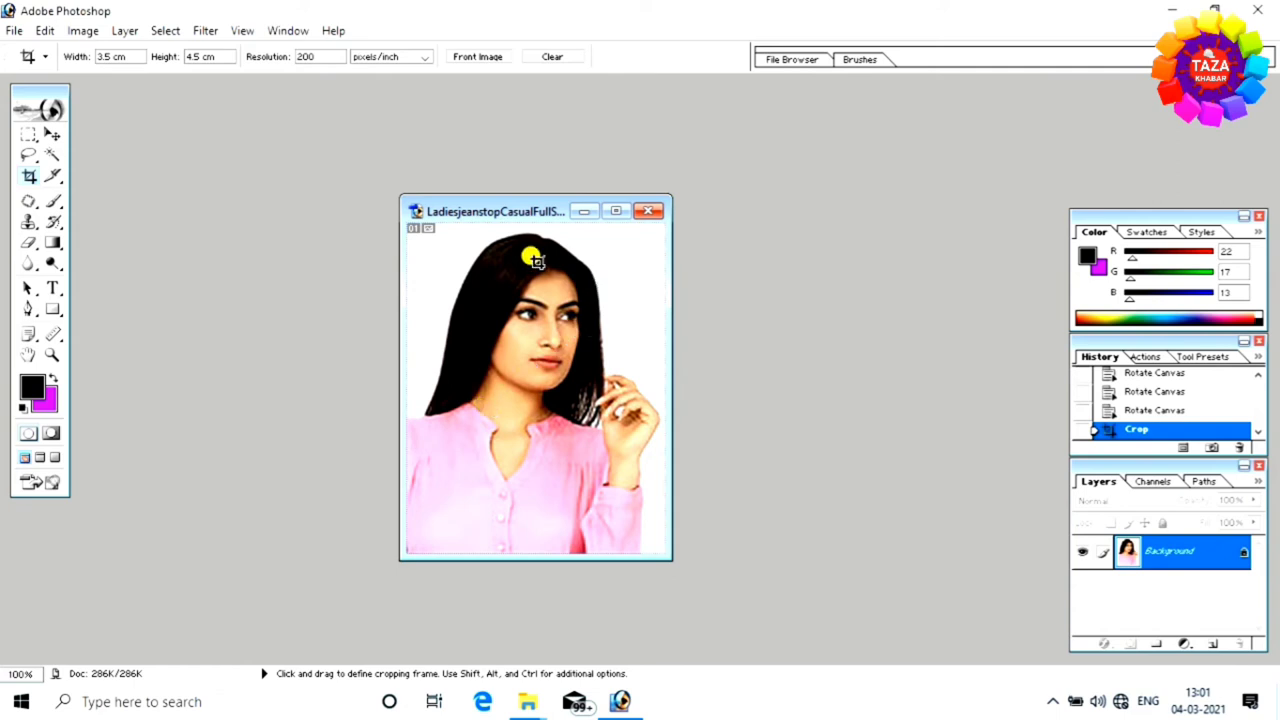
left_click_drag(662, 556, 755, 628)
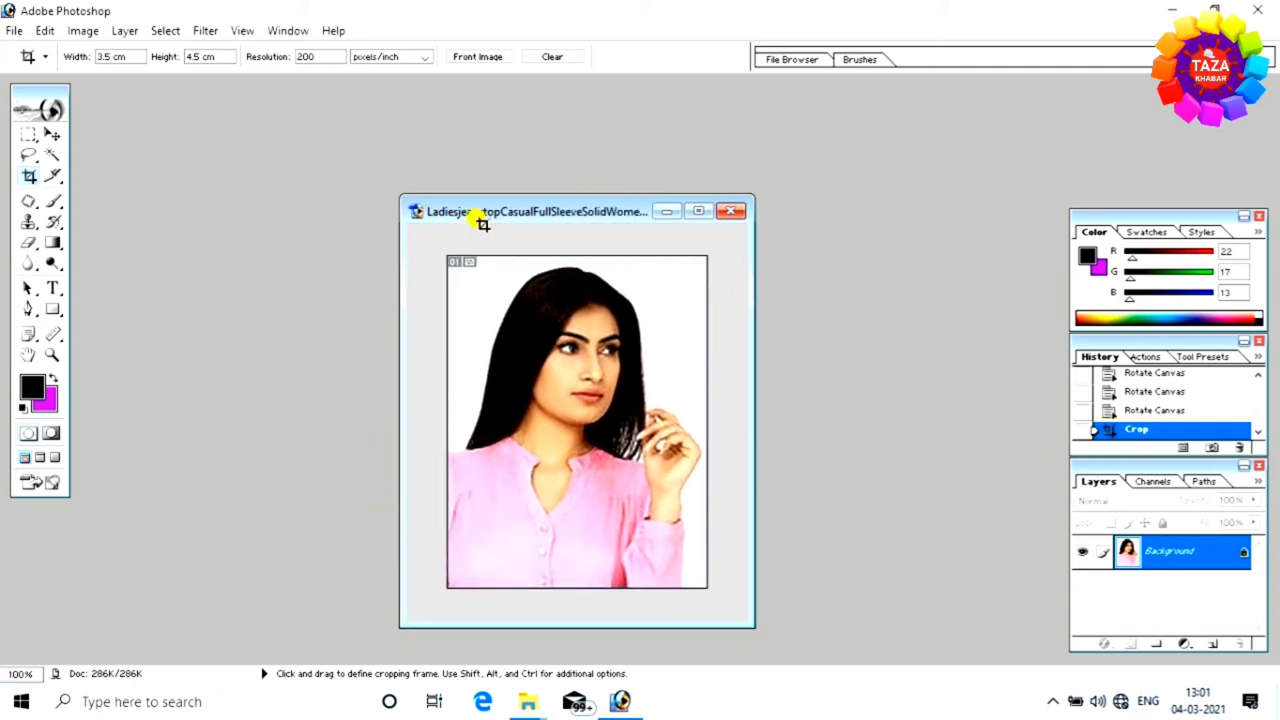
mouse_move(540, 220)
left_mouse_down()
mouse_move(566, 171)
mouse_move(323, 163)
mouse_move(300, 140)
left_mouse_up()
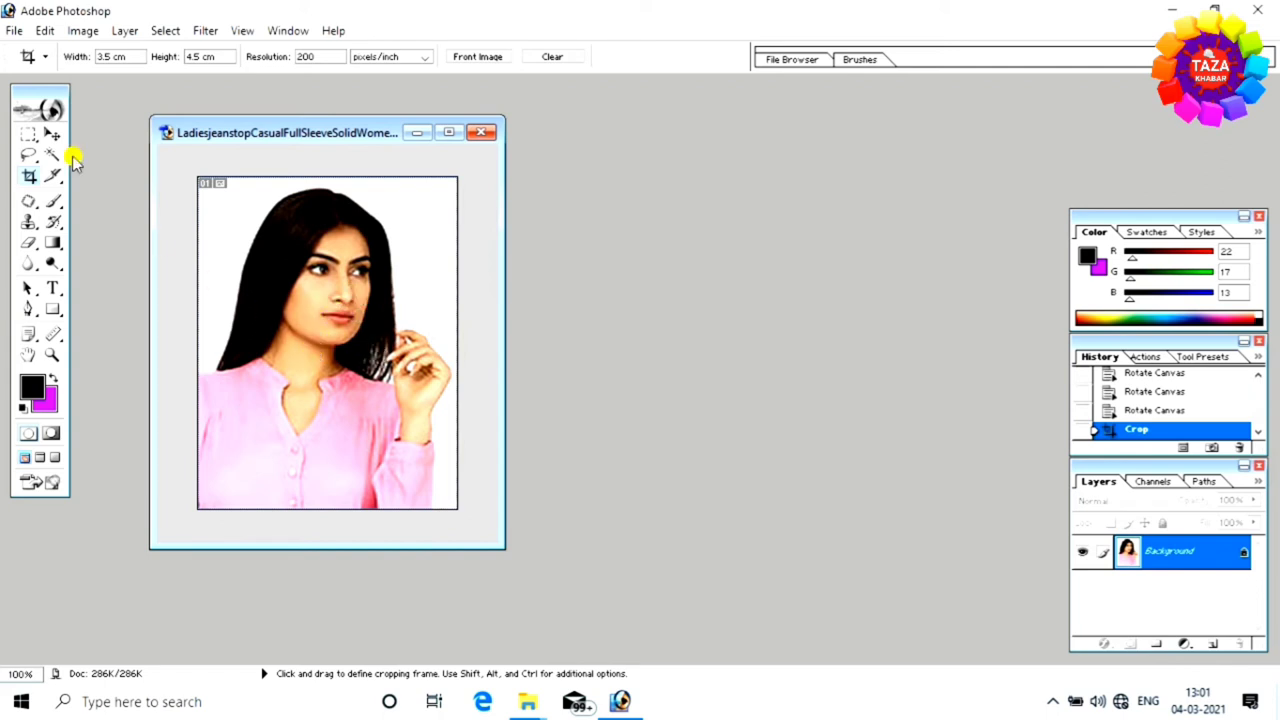
- Brighten the portrait by bending the Curves line upward
left_click(83, 30)
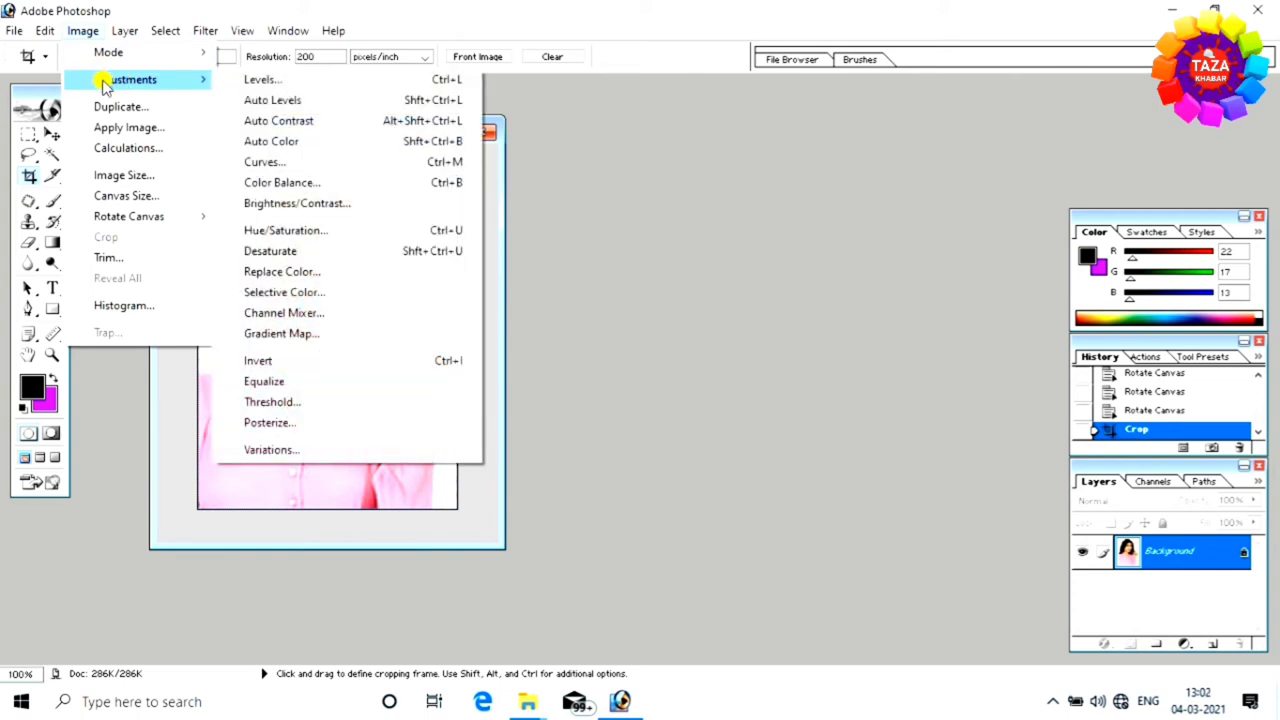
mouse_move(125, 79)
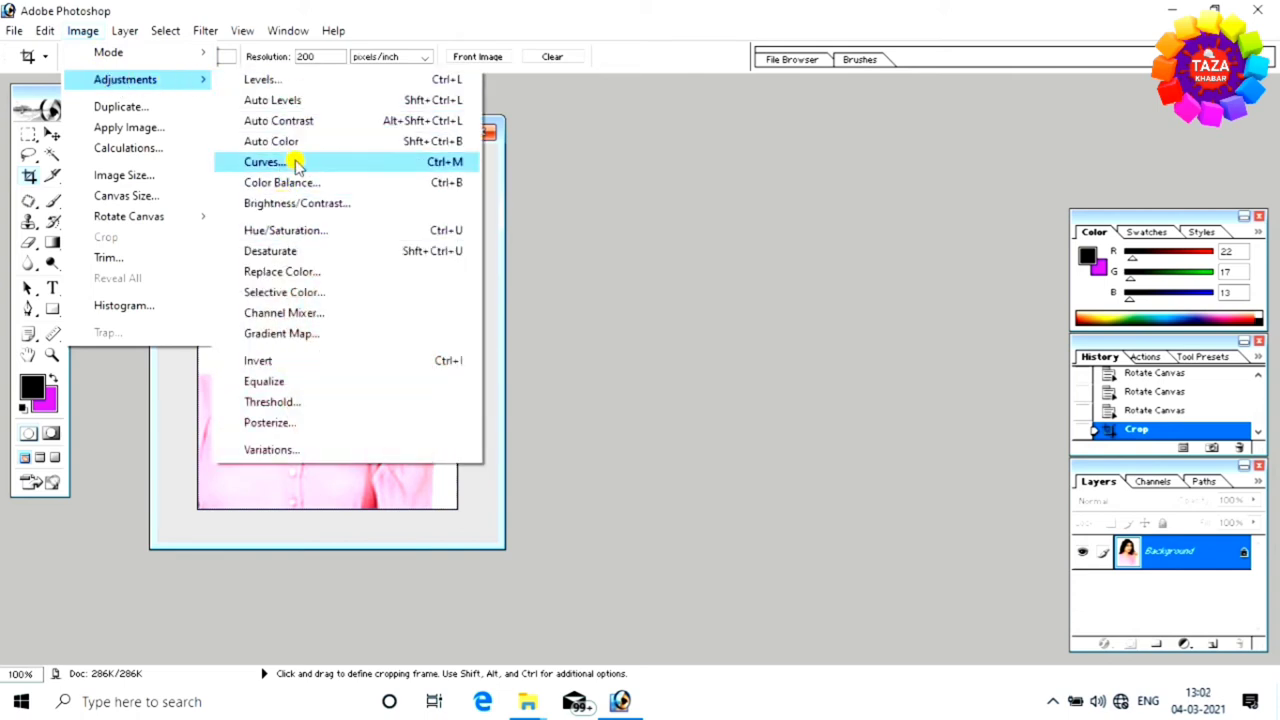
left_click(400, 161)
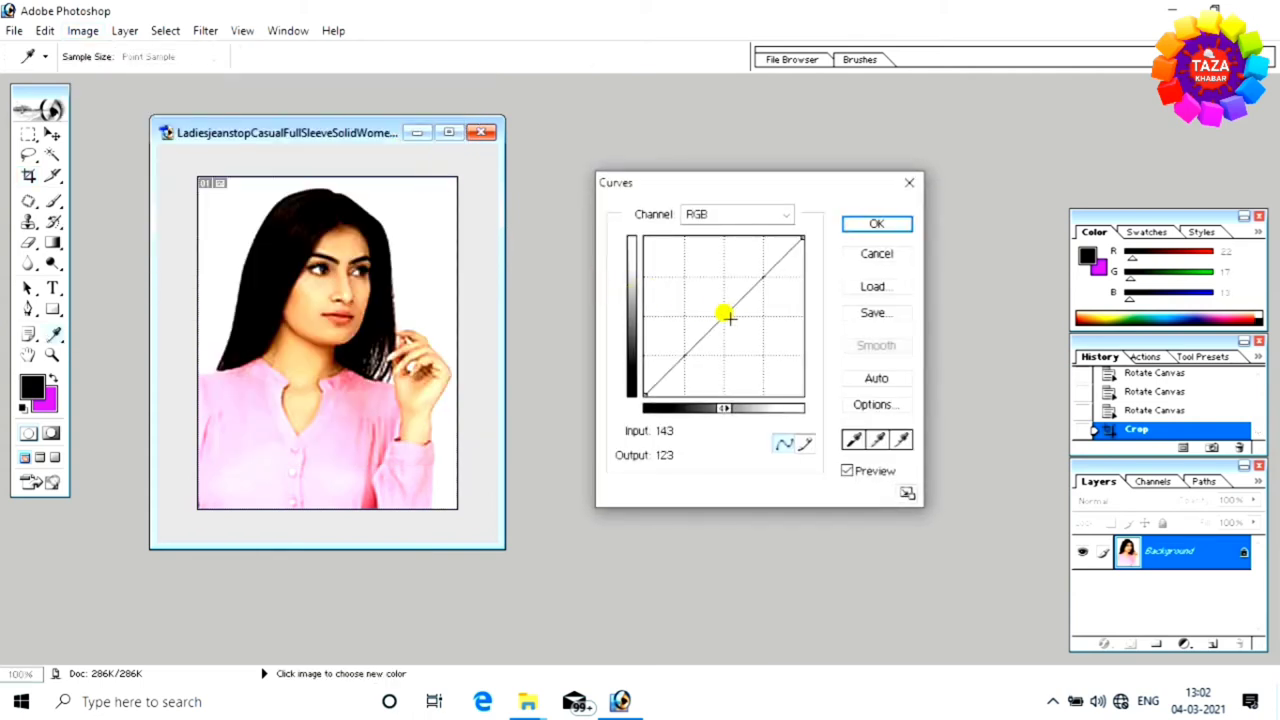
mouse_move(716, 313)
left_mouse_down()
mouse_move(704, 306)
mouse_move(735, 337)
mouse_move(713, 313)
left_mouse_up()
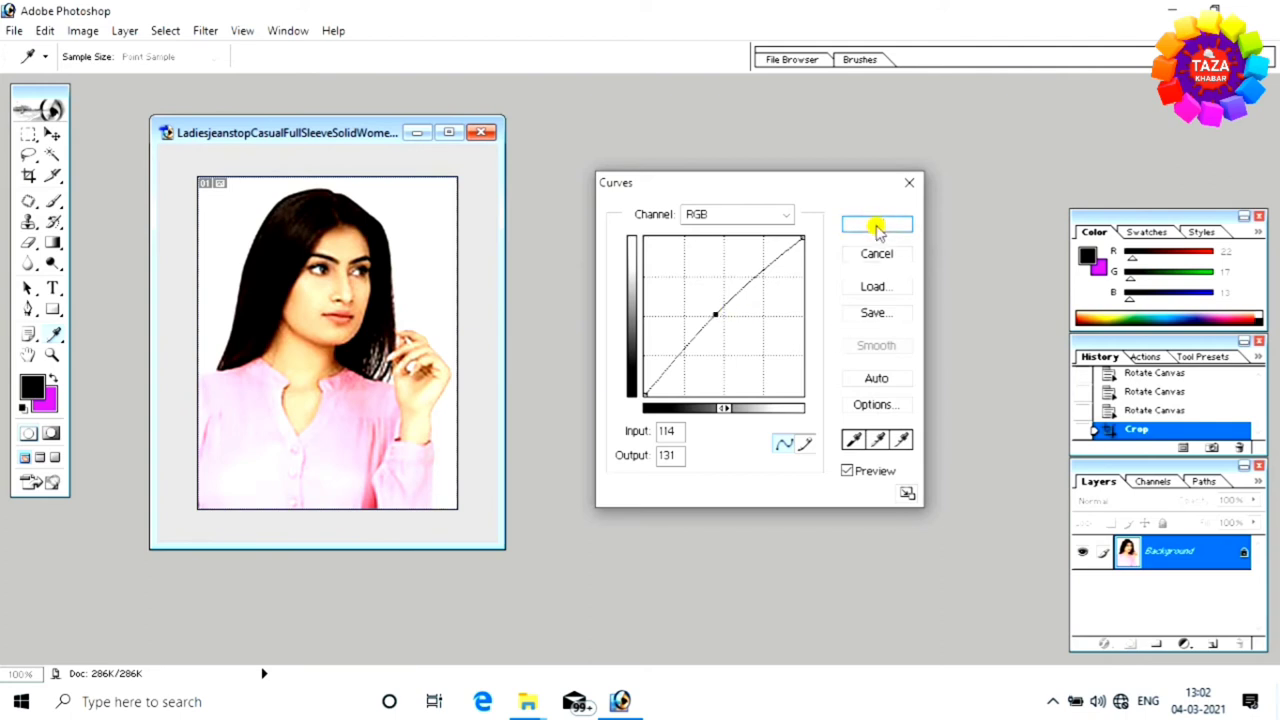
left_click(876, 224)
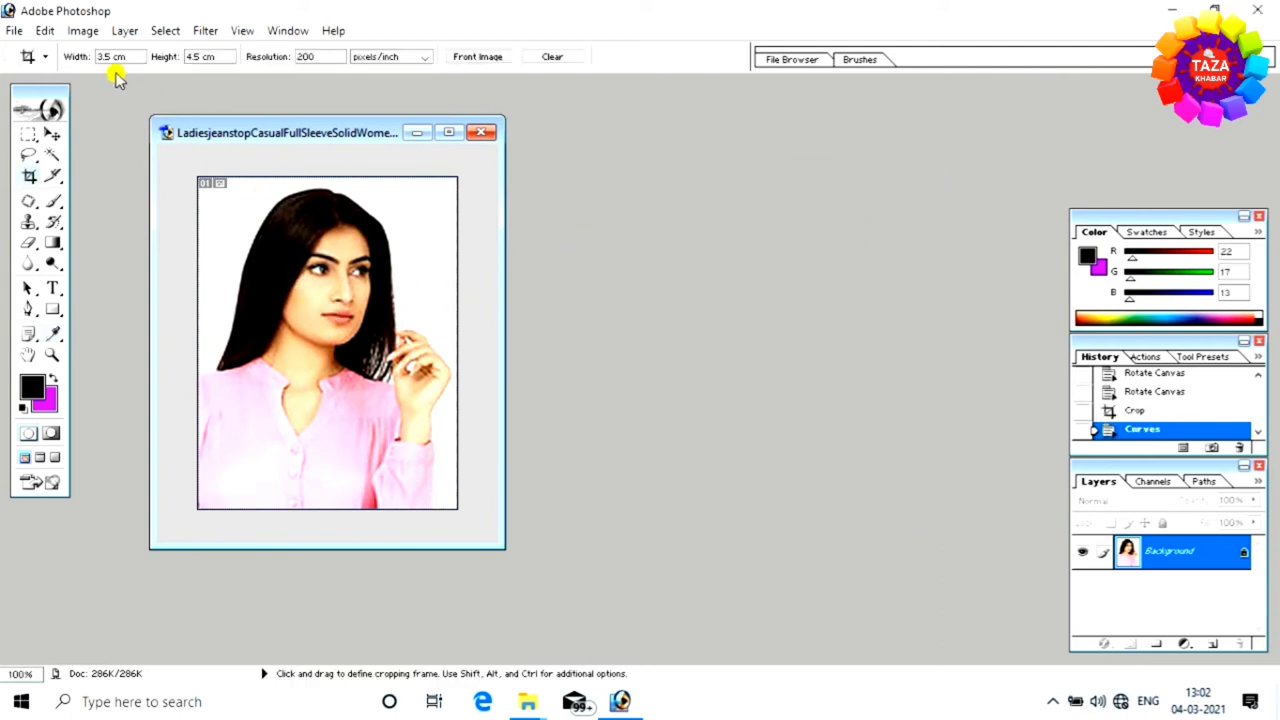
- Open the Levels adjustment and close it without changes
left_click(83, 30)
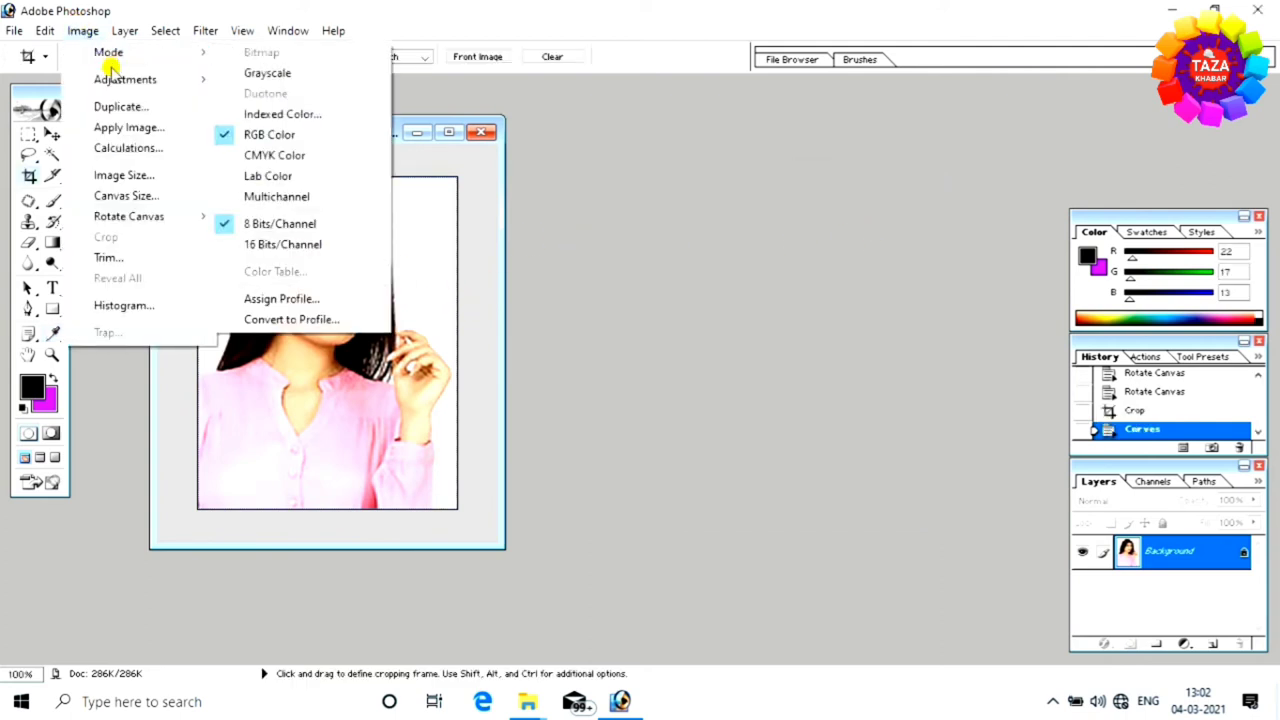
mouse_move(125, 79)
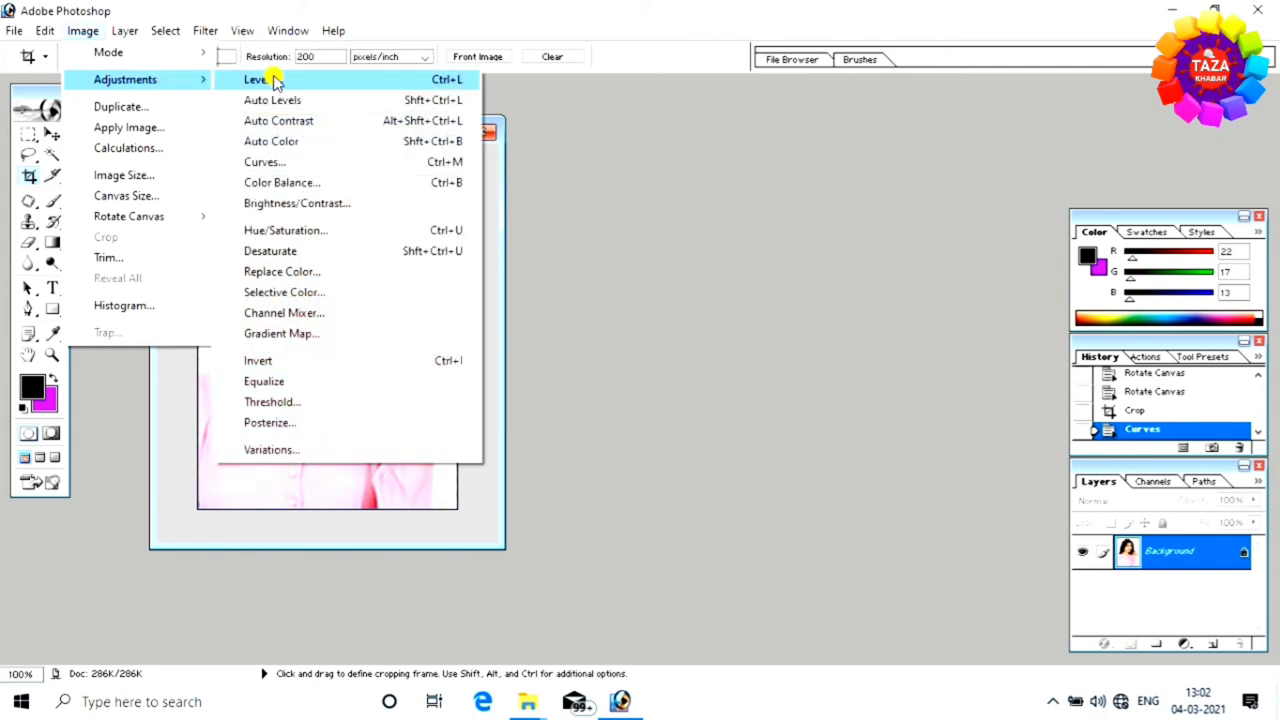
left_click(330, 80)
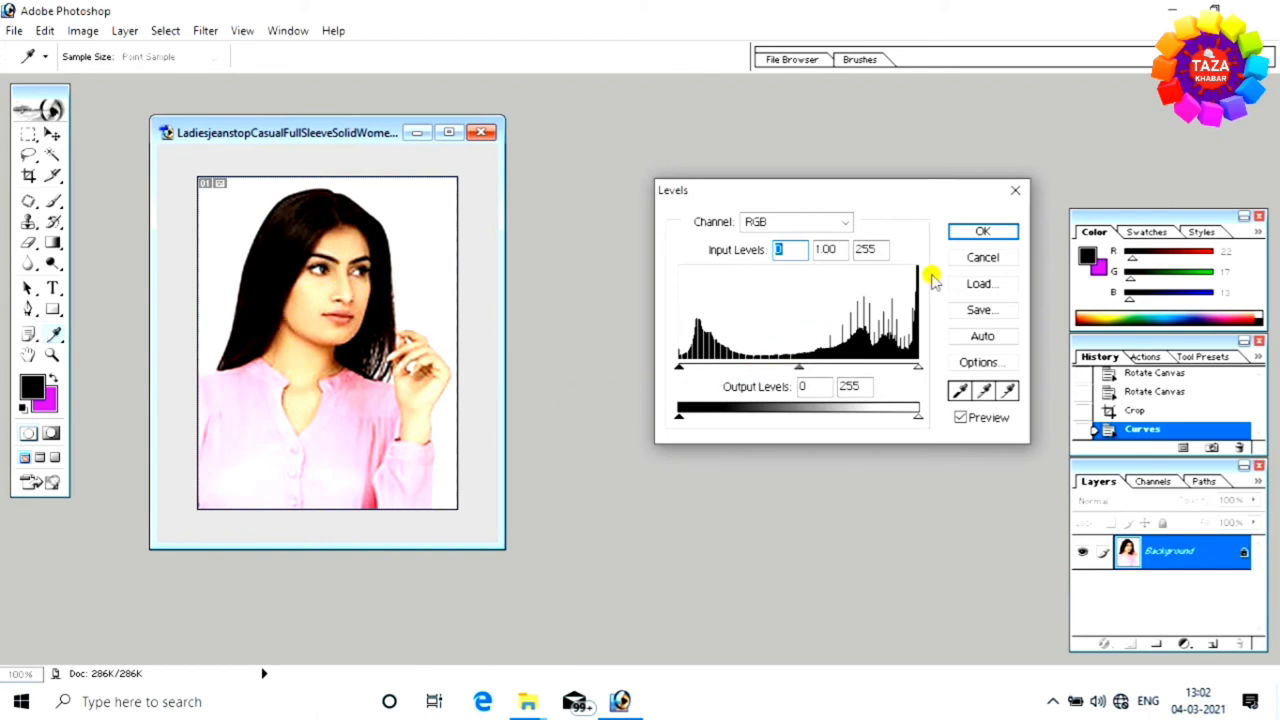
left_click(982, 231)
key("c")
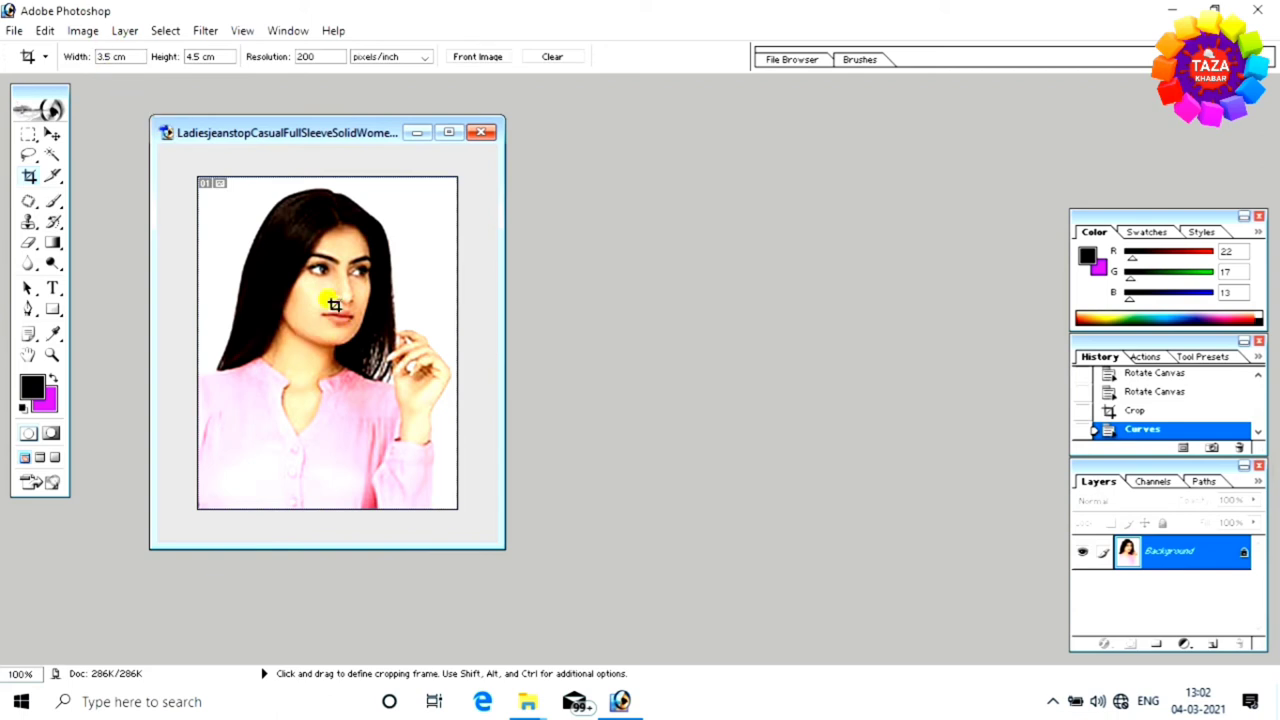
- Apply the JPEG Clean Up noise filter at Smoothness 24
left_click(205, 30)
mouse_move(300, 230)
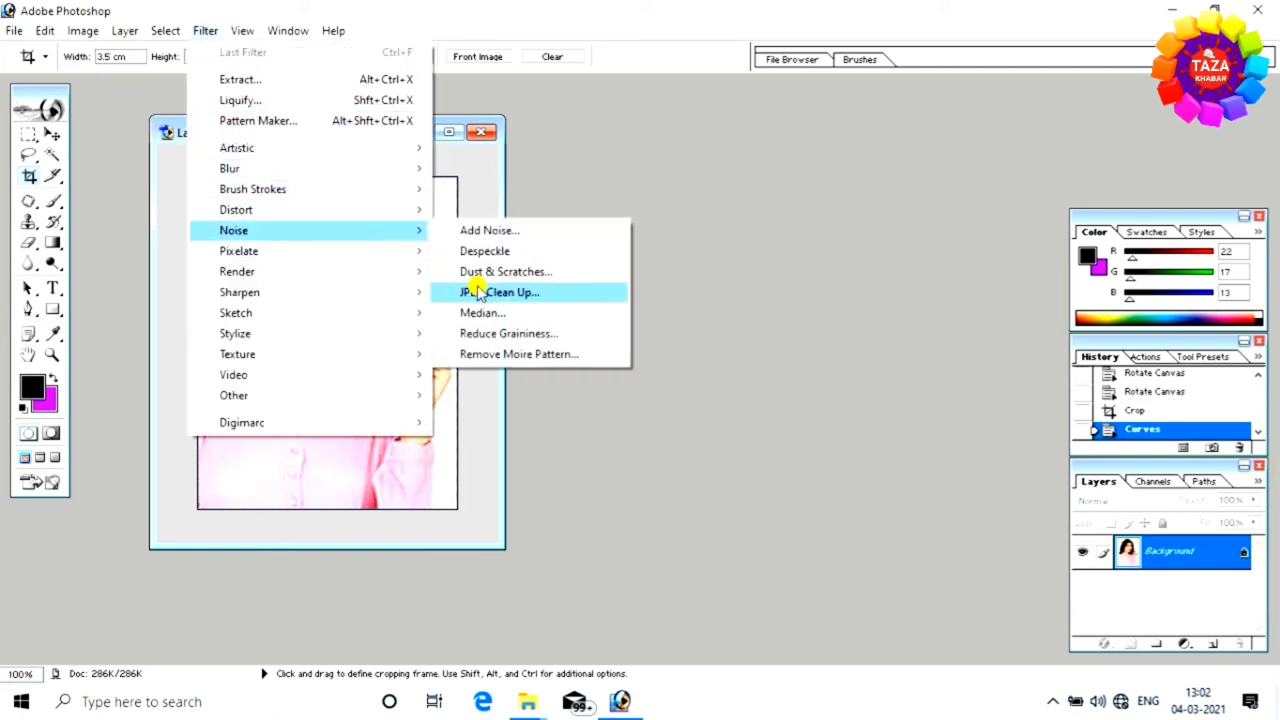
left_click(518, 294)
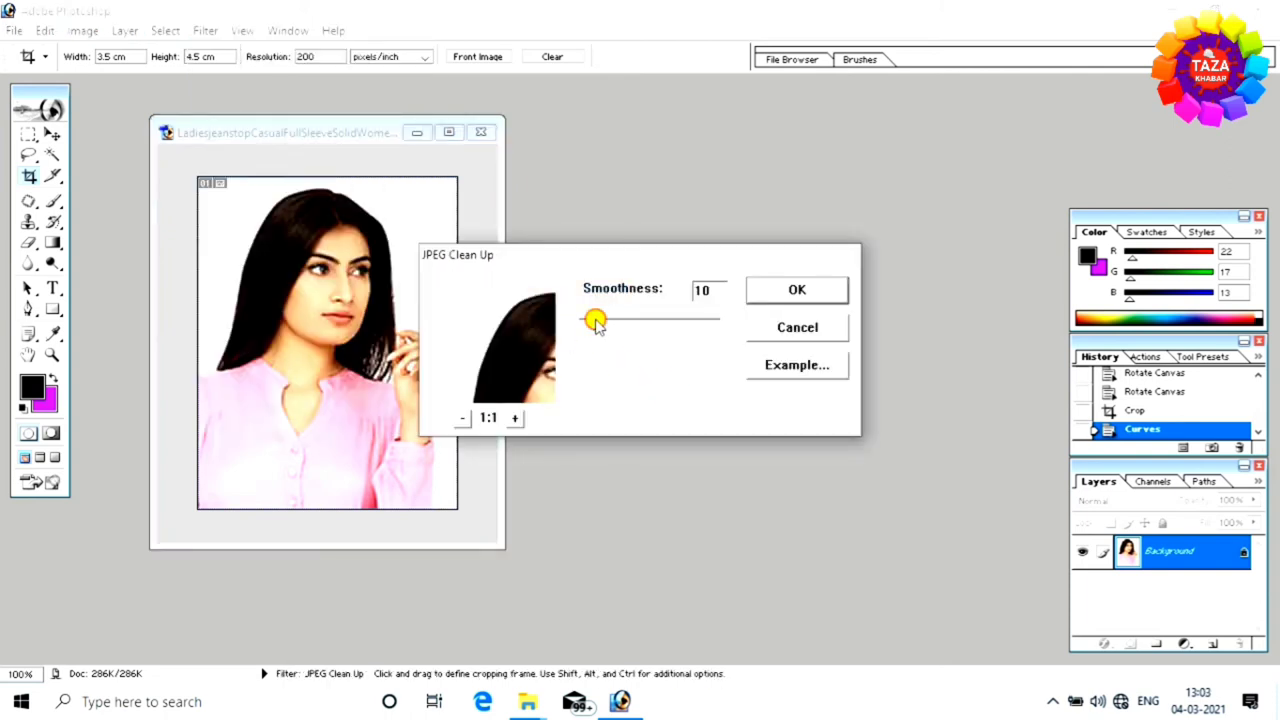
left_click_drag(595, 322, 608, 321)
left_click(772, 365)
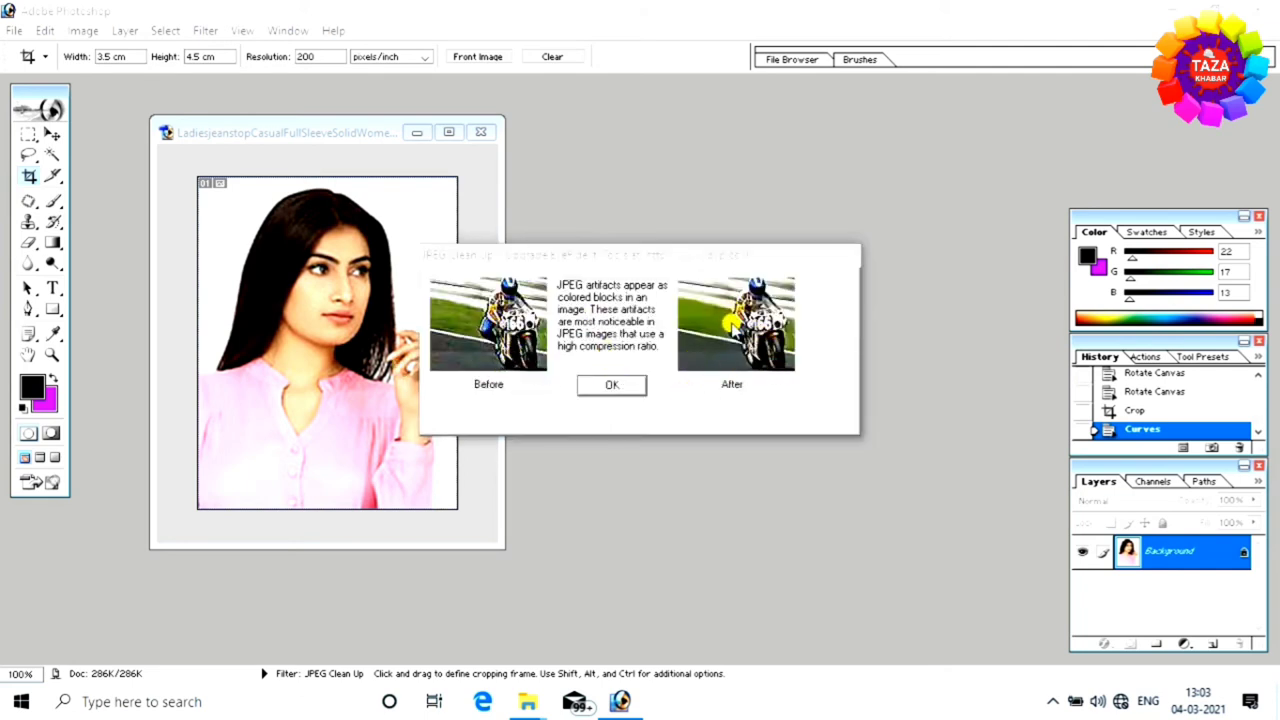
left_click(636, 388)
left_click(797, 289)
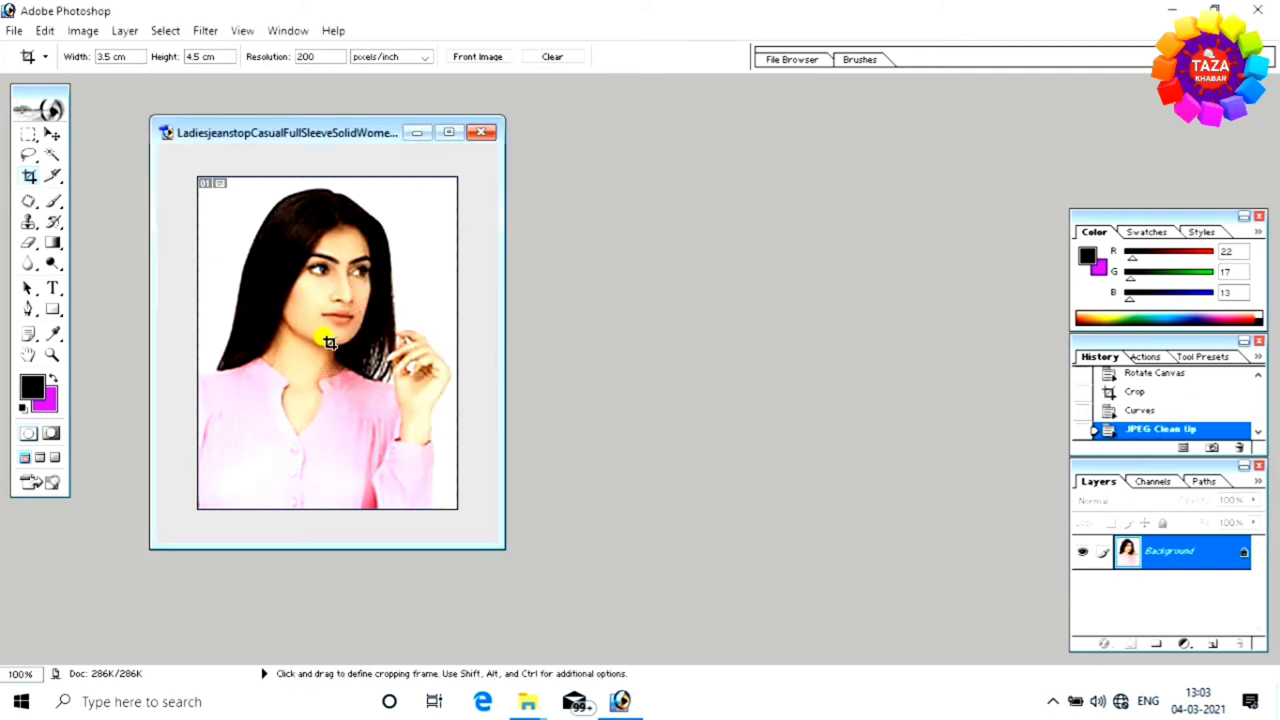
- Patch a forehead area with cheek skin, then undo the patch
left_click(29, 200)
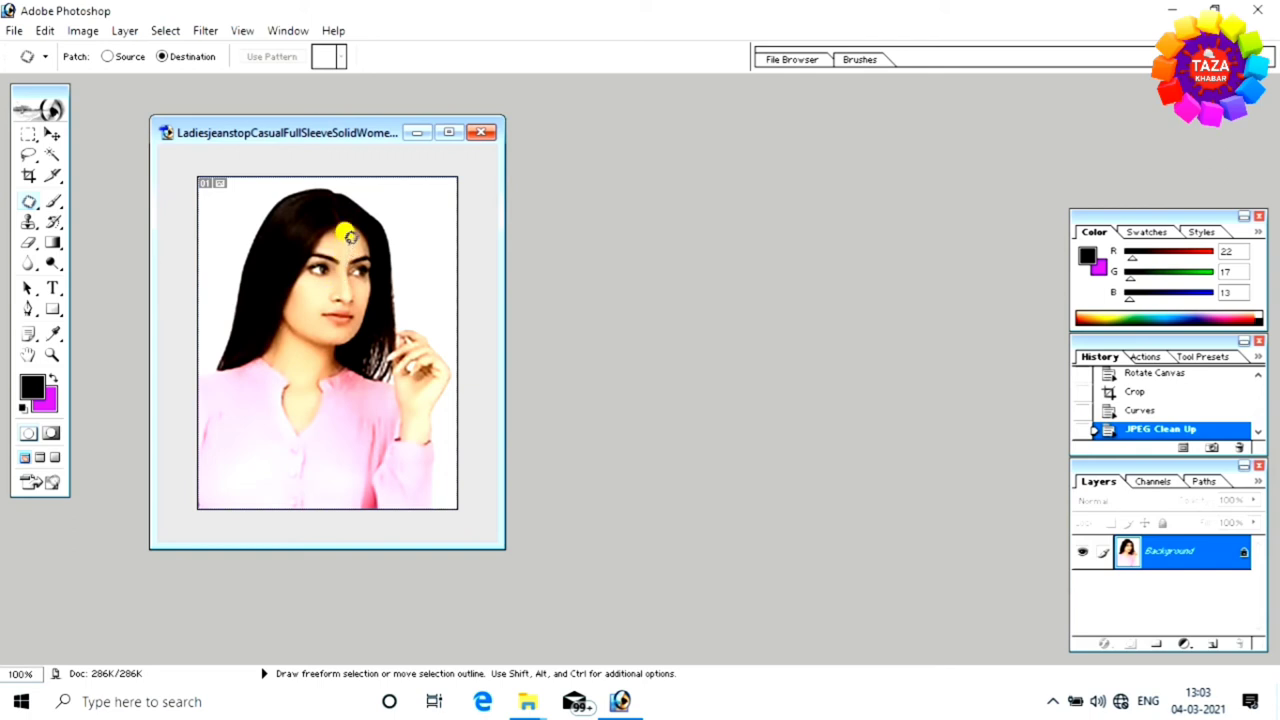
left_click_drag(338, 237, 345, 254)
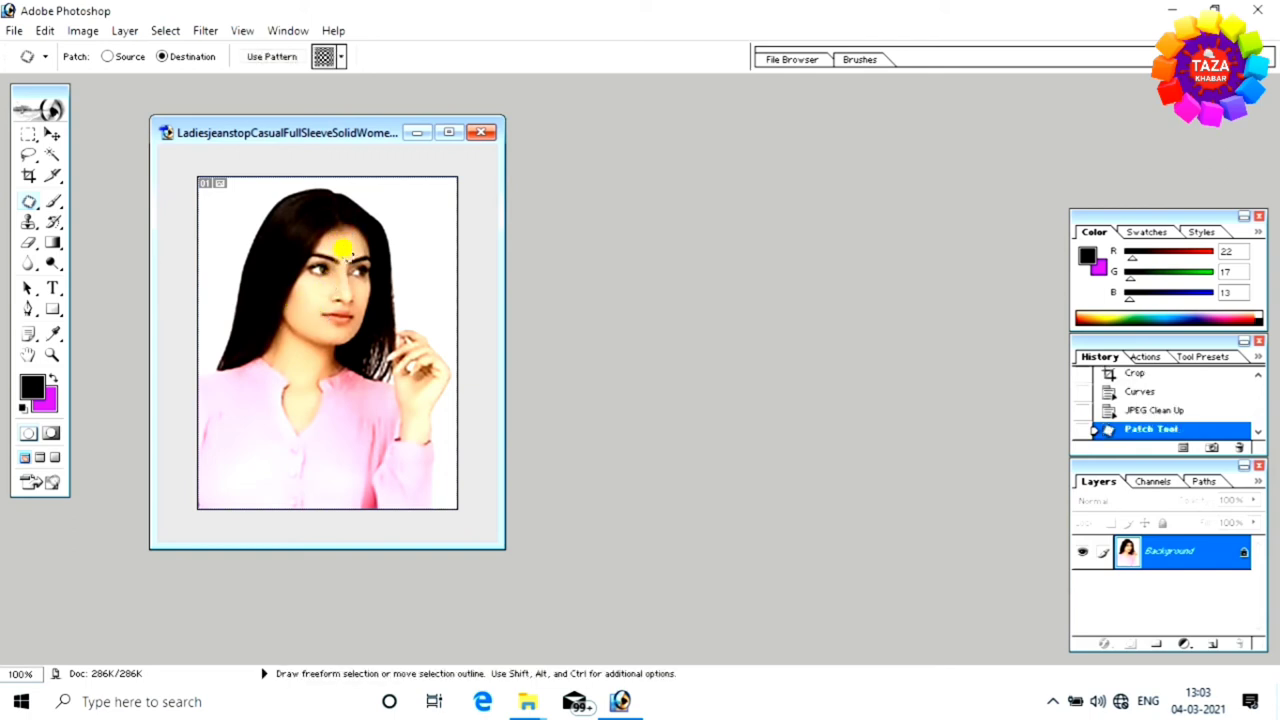
left_click_drag(343, 248, 303, 306)
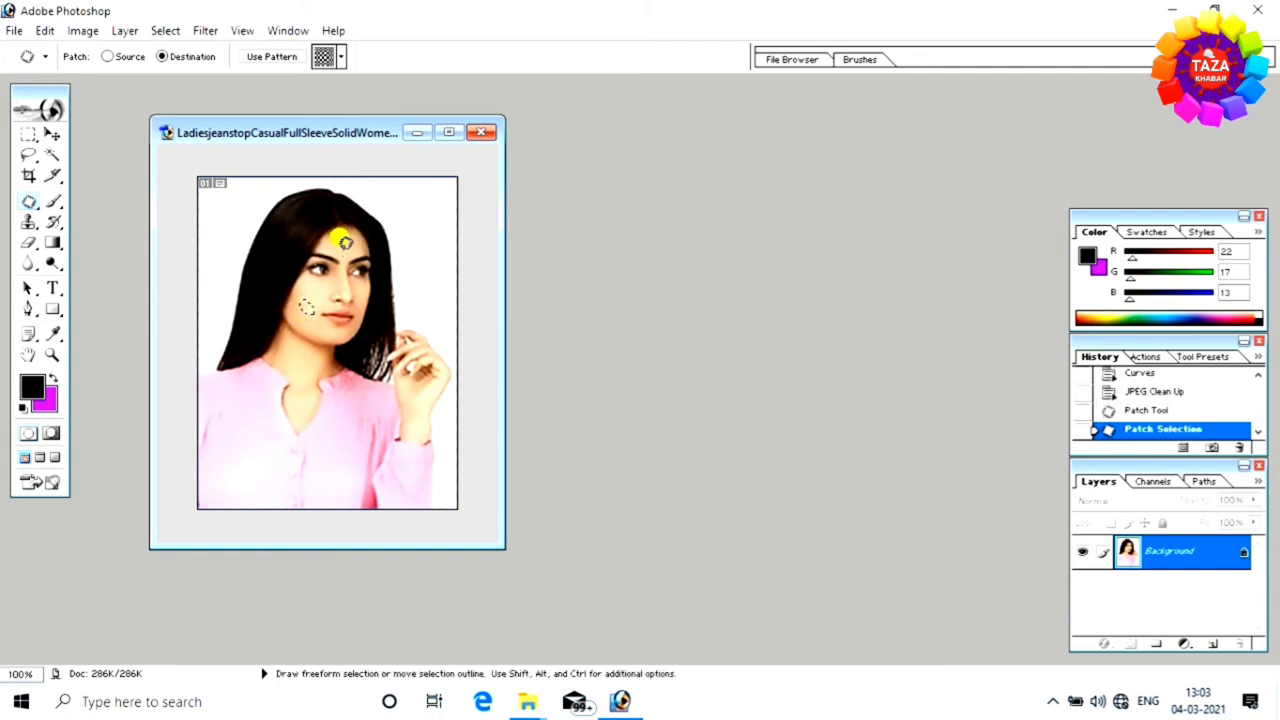
key("ctrl+alt+z")
key("ctrl+alt+z")
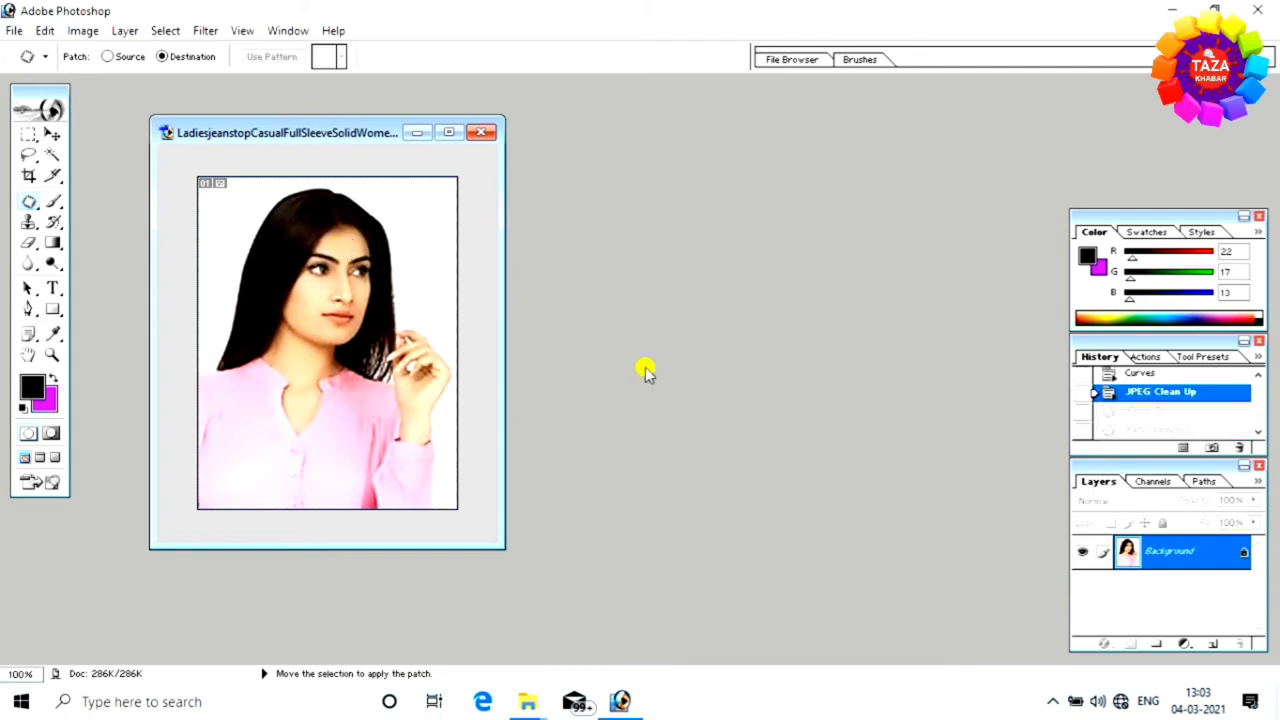
- Use the Eraser with a cheek-sampled skin-tone background colour and a 19 px brush
left_click(30, 243)
right_click(31, 245)
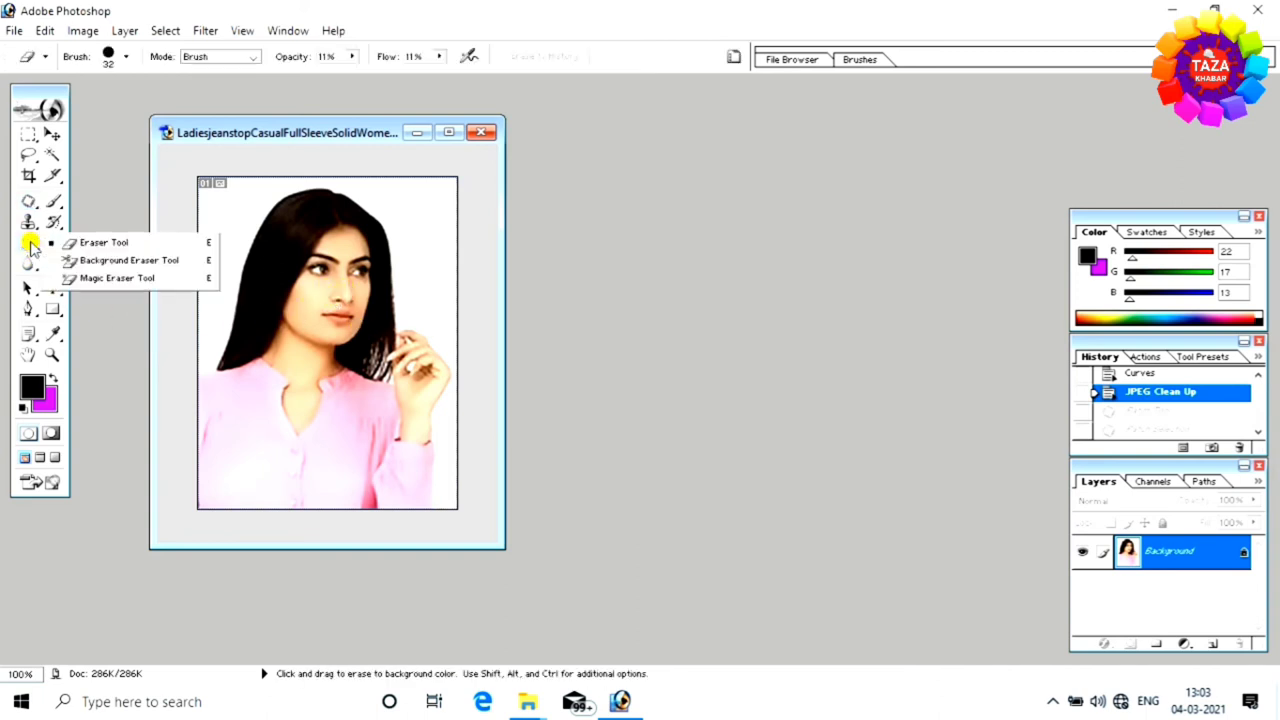
left_click(118, 245)
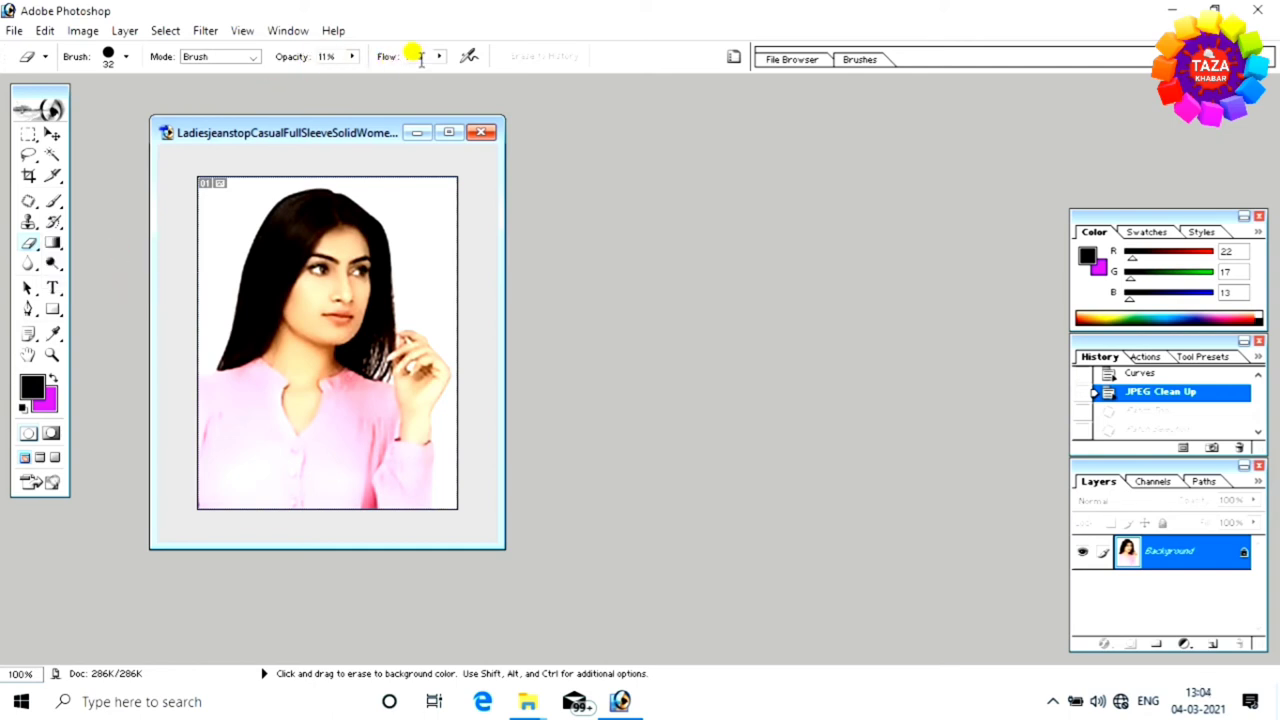
left_click(46, 406)
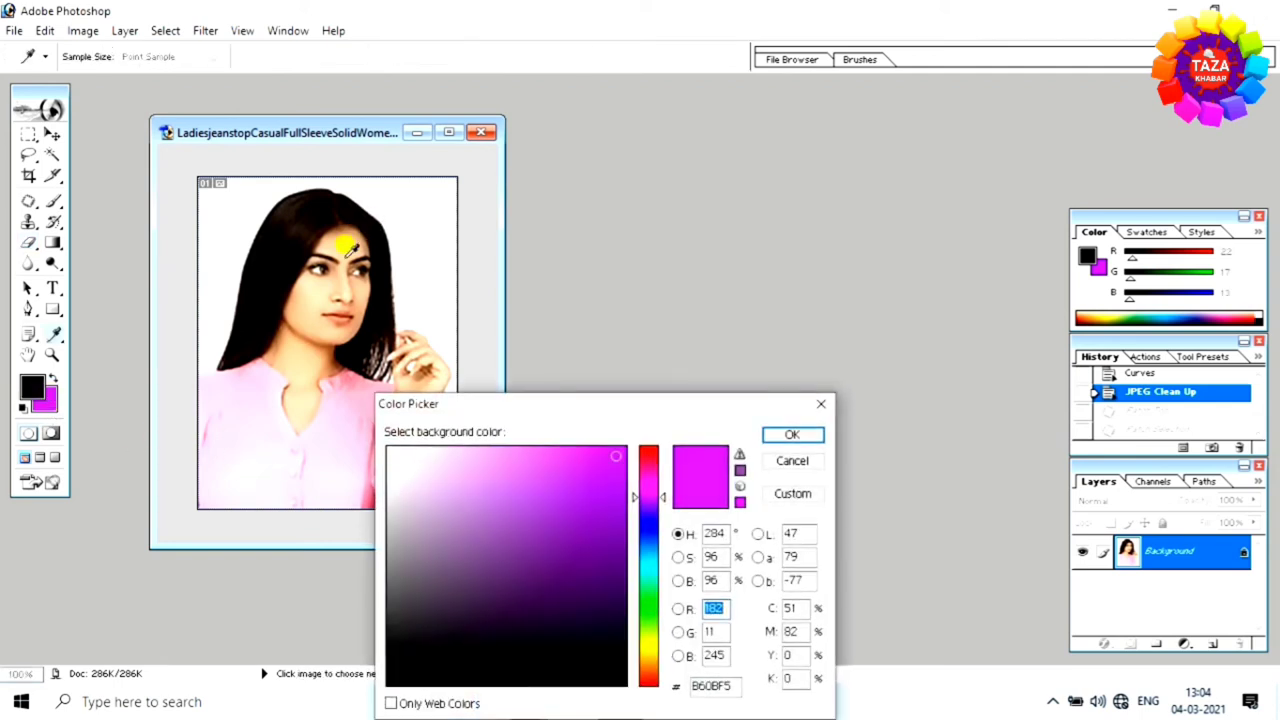
left_click(326, 293)
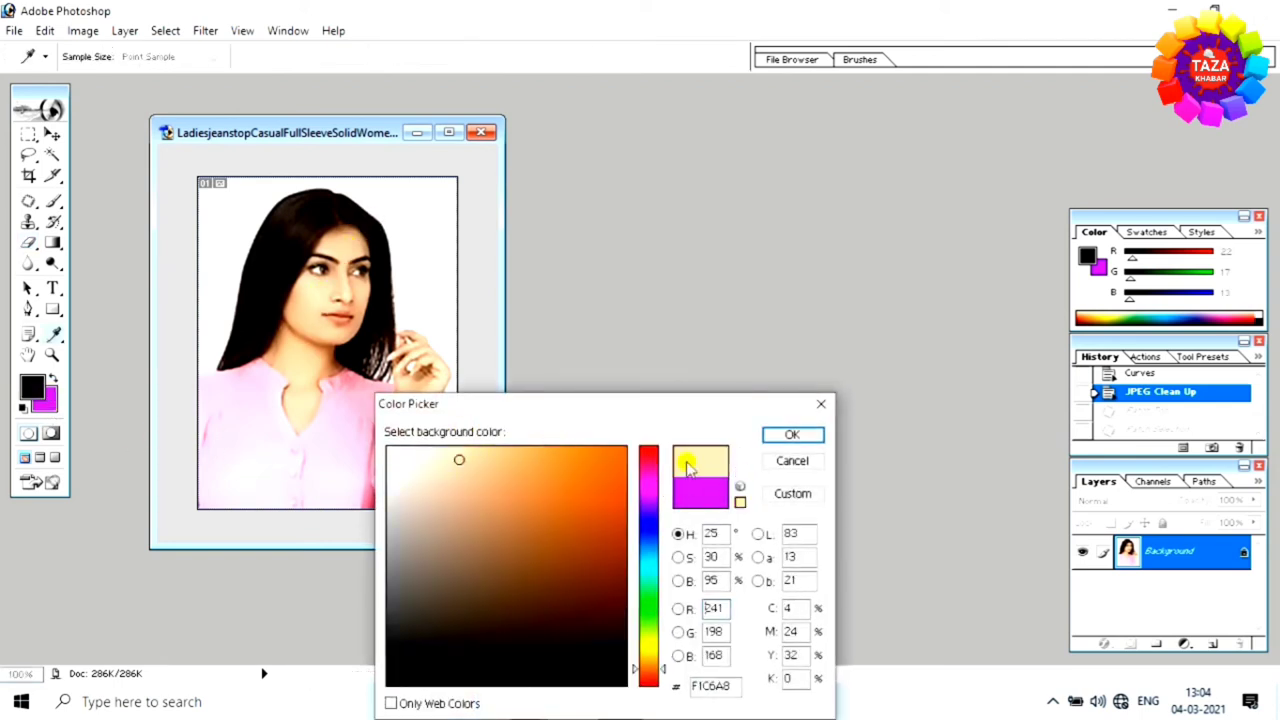
left_click(791, 435)
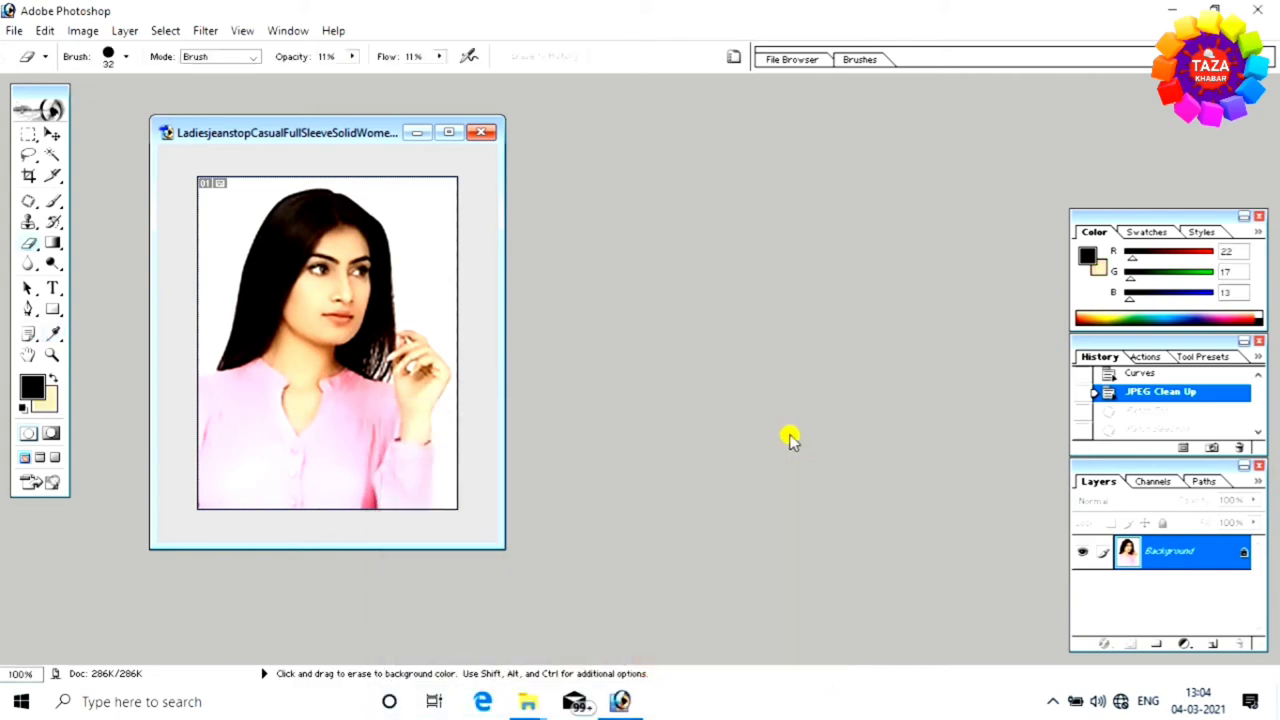
right_click(312, 321)
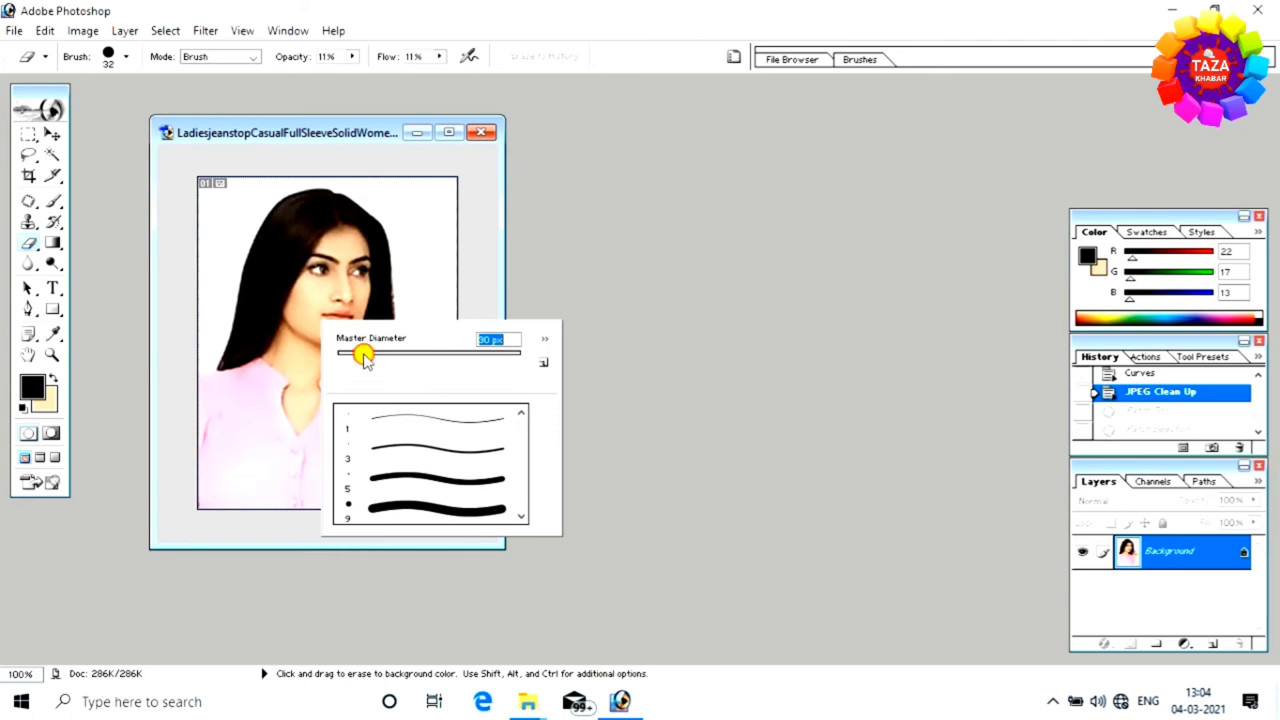
left_click_drag(356, 358, 353, 358)
left_click(647, 360)
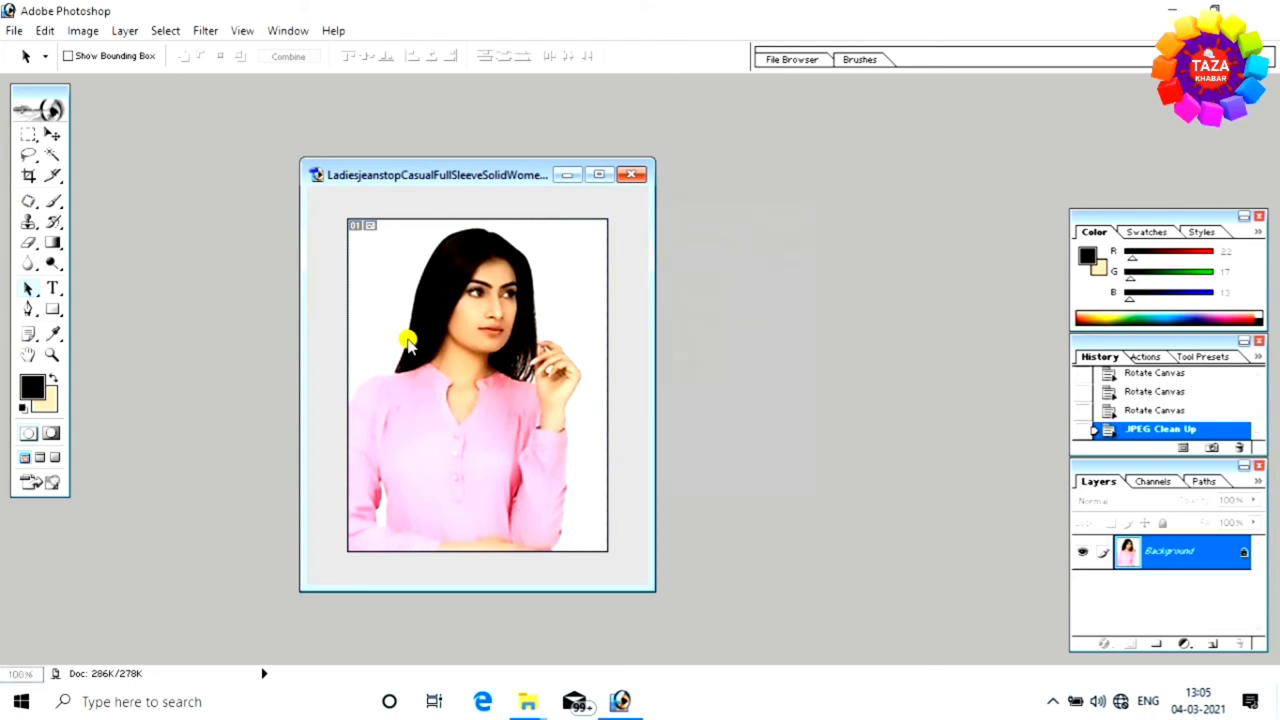
- Create Untitled-1 from the A4 preset (210 × 297 mm, 300 pixels/inch)
key("ctrl+n")
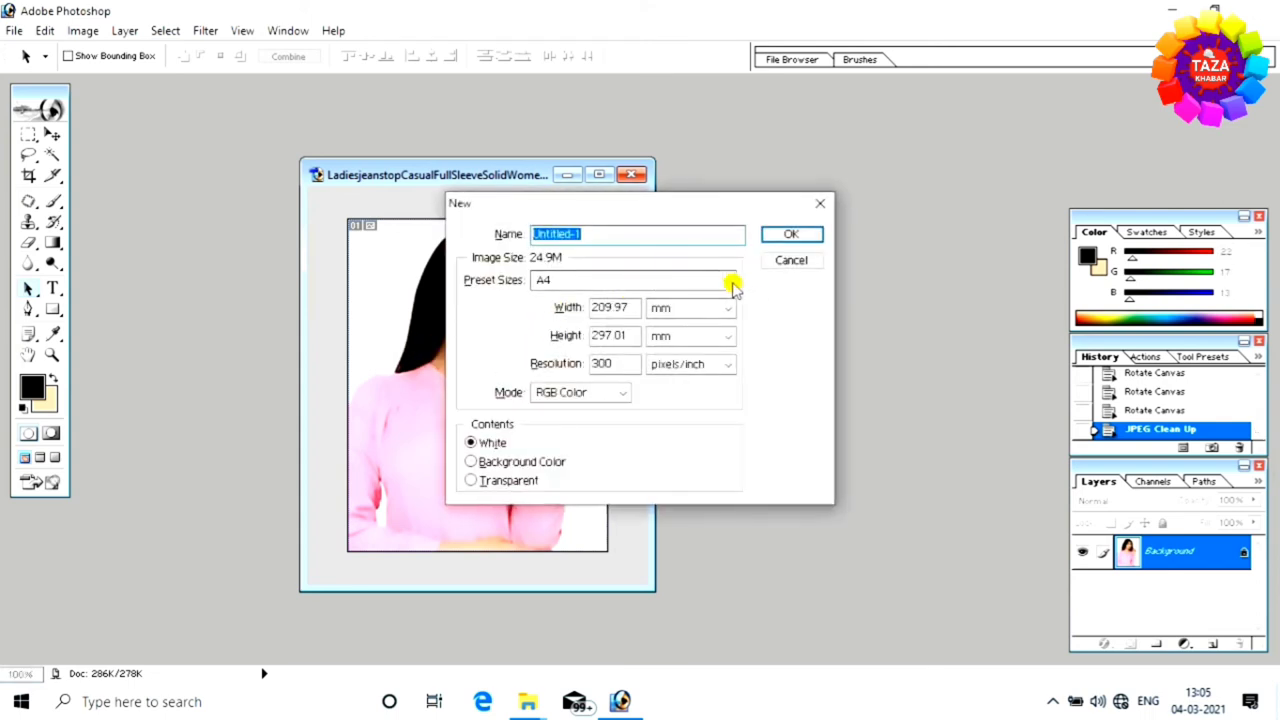
left_click(727, 280)
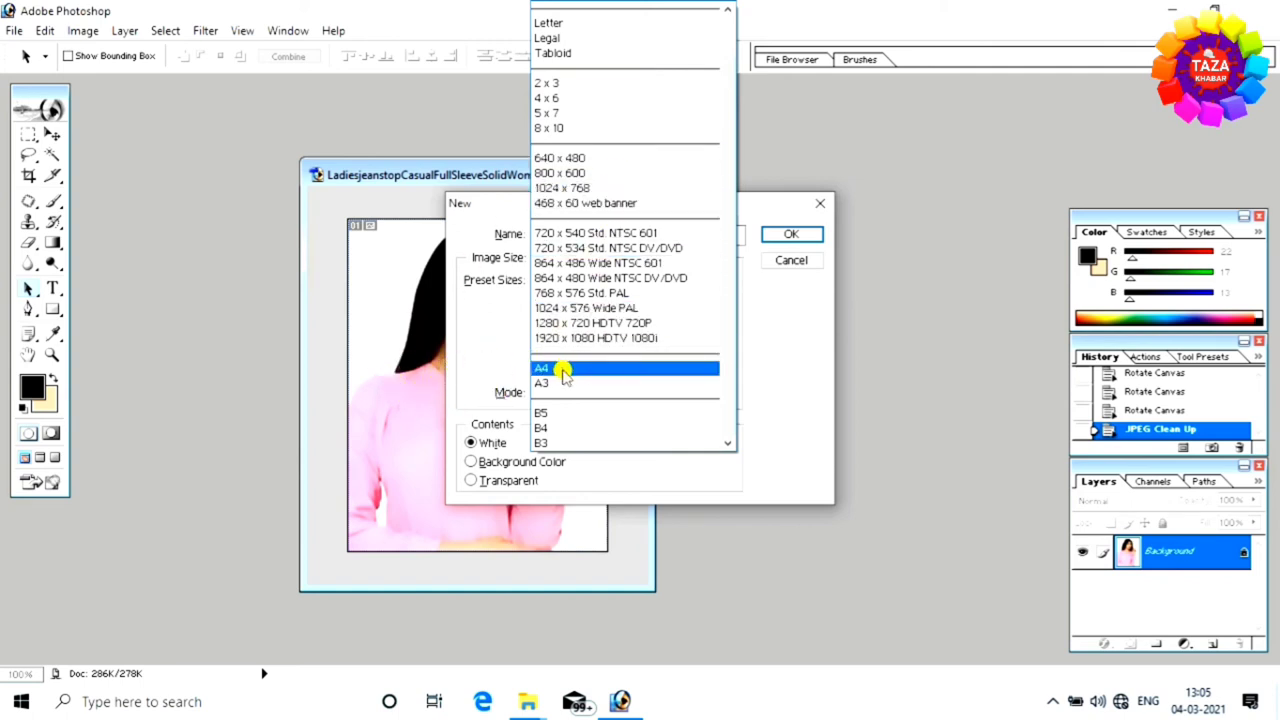
left_click(580, 369)
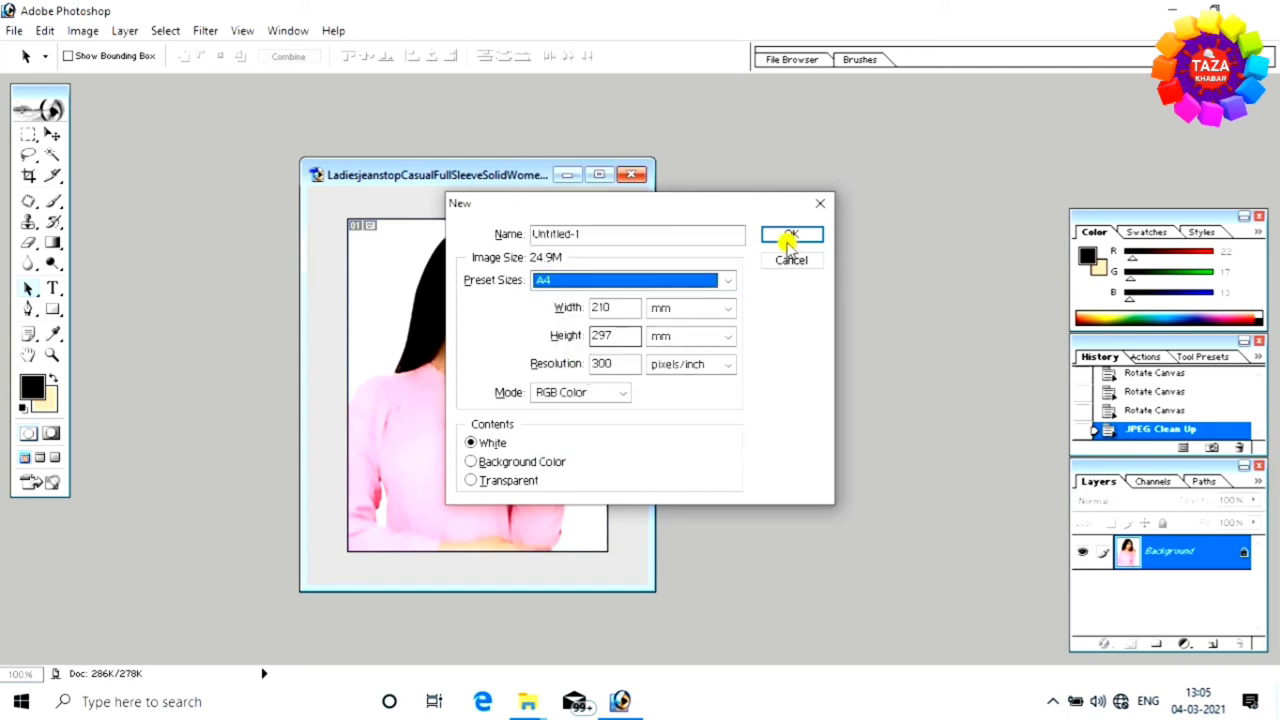
left_click(790, 235)
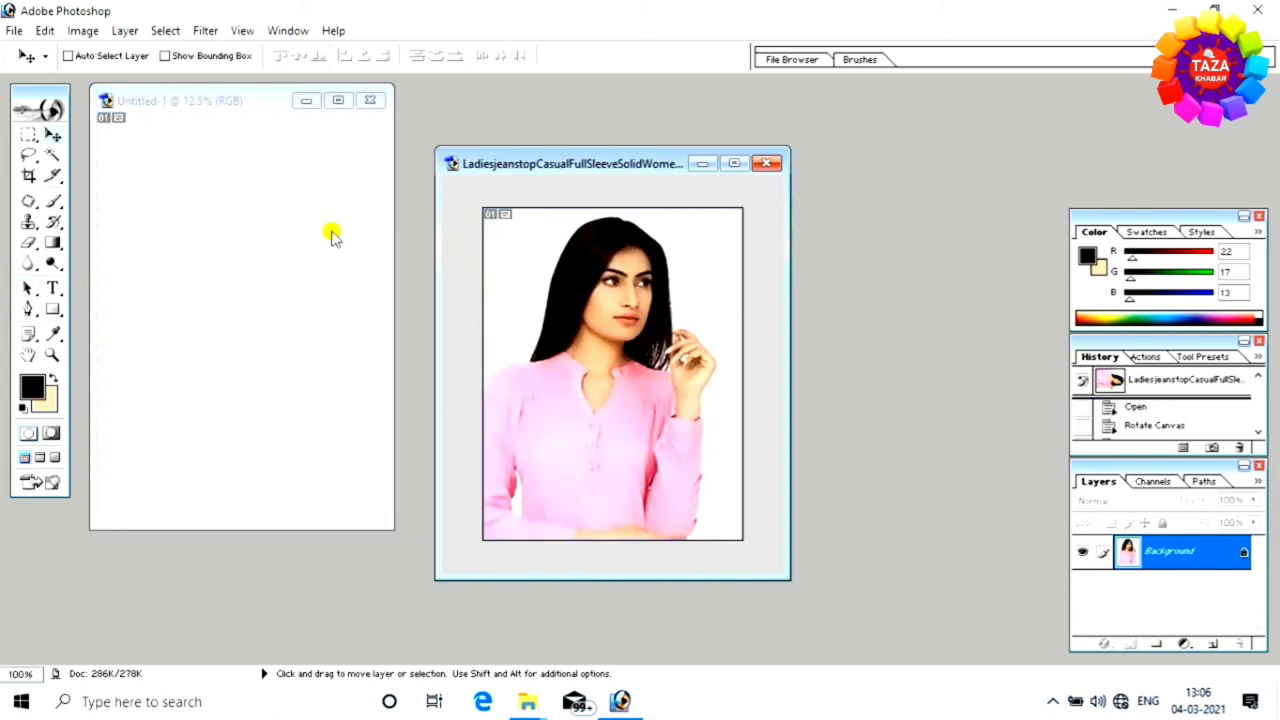
- Drag the portrait onto the A4 page and close the original without saving
left_click_drag(587, 349, 327, 290)
left_click_drag(150, 175, 150, 175)
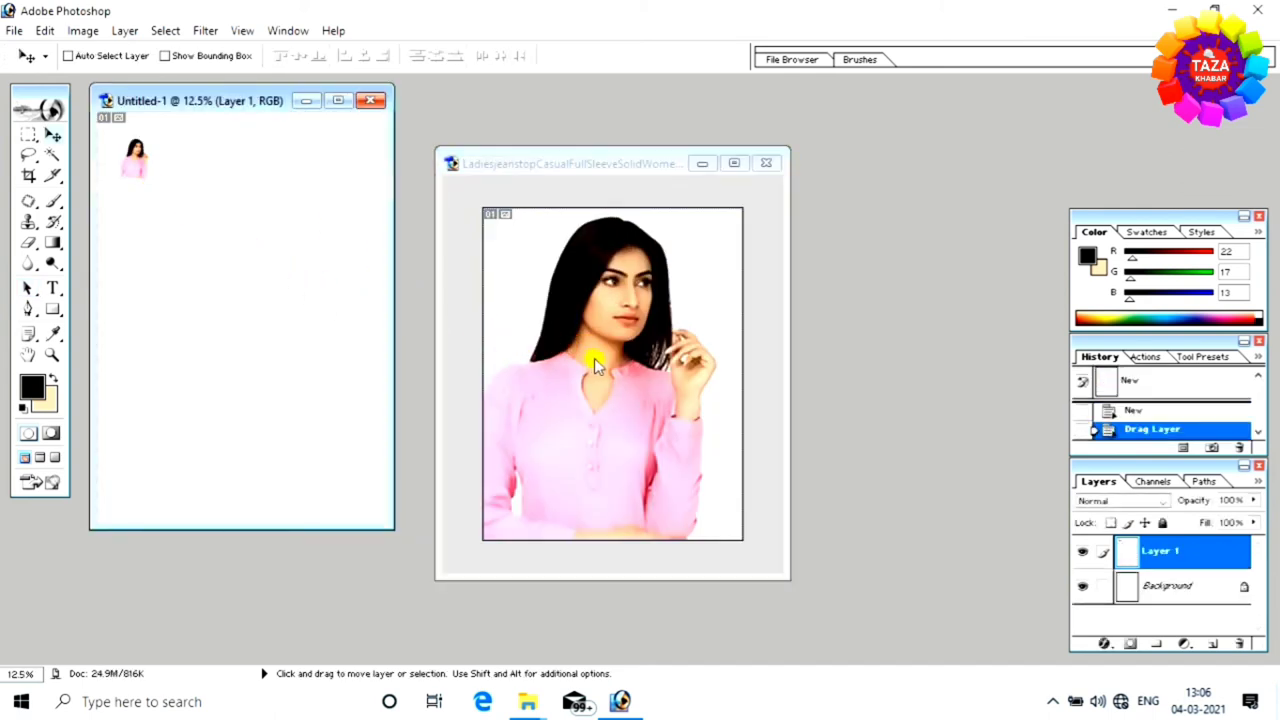
left_click(766, 162)
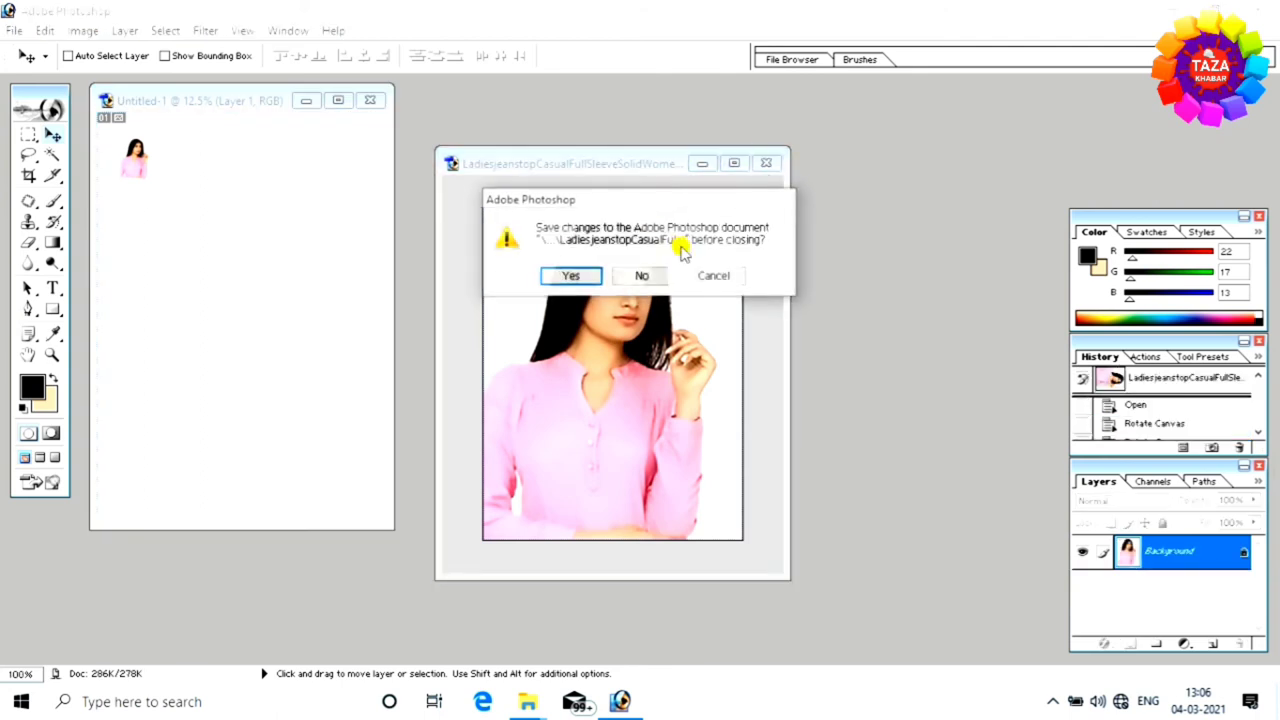
left_click(638, 276)
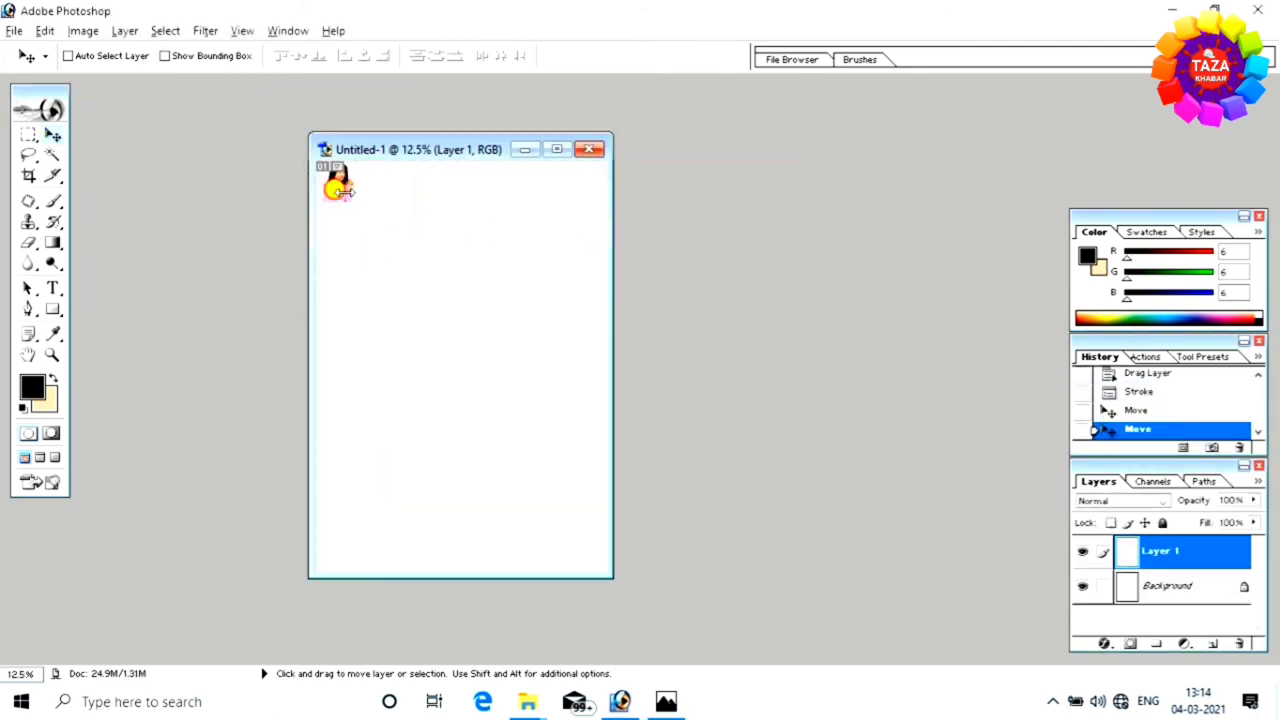
- Place the photo in the page corner and duplicate it across the top row
left_click_drag(340, 192, 334, 191)
key("shift")
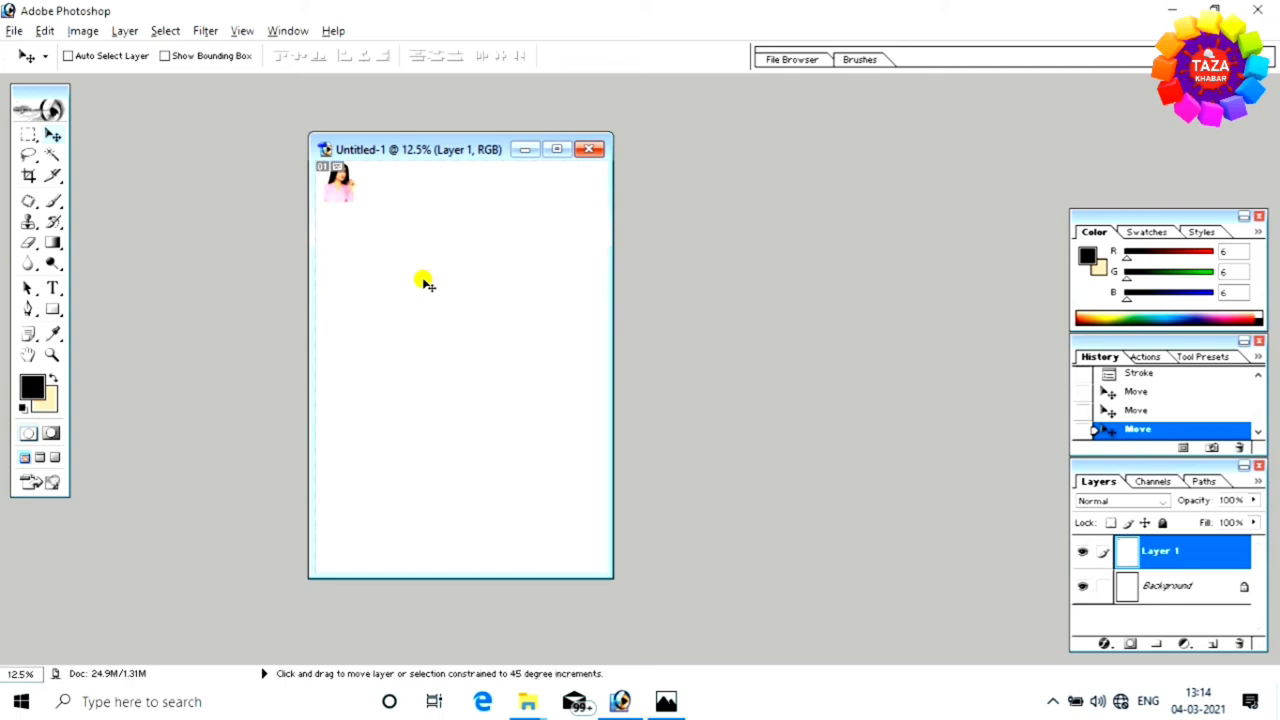
left_click_drag(340, 185, 571, 200)
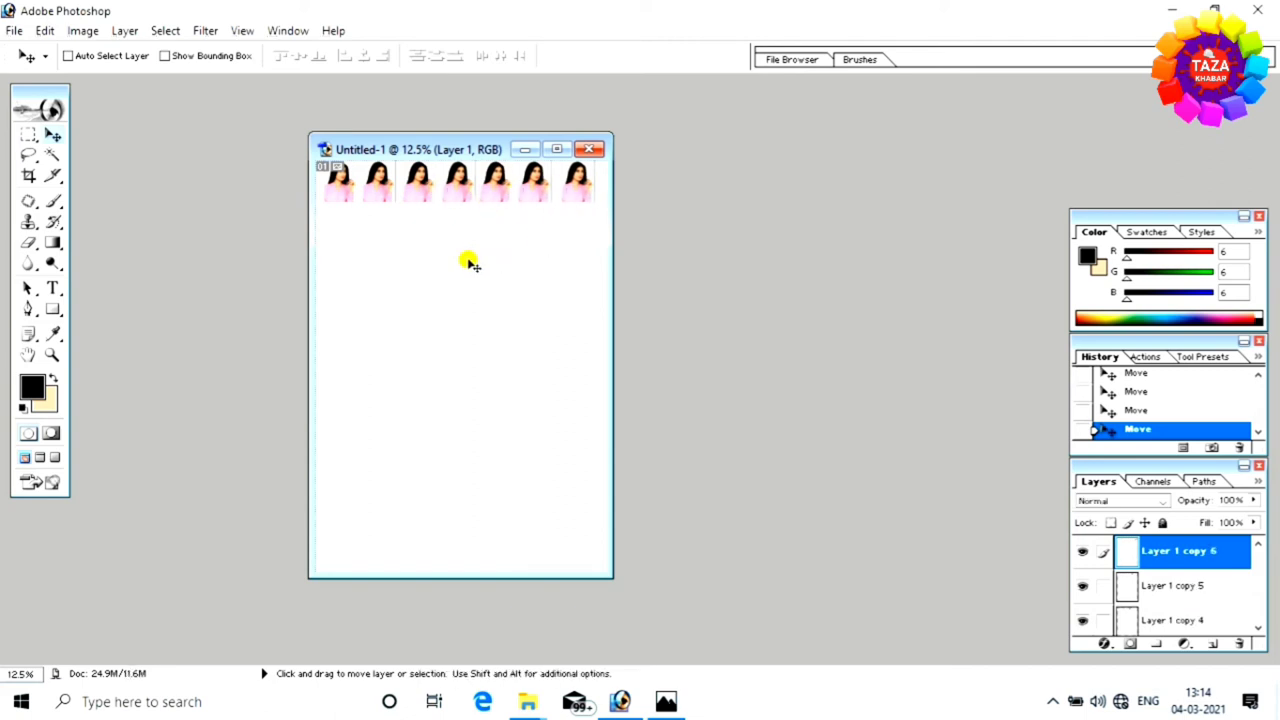
left_click(30, 138)
left_click_drag(28, 138, 100, 140)
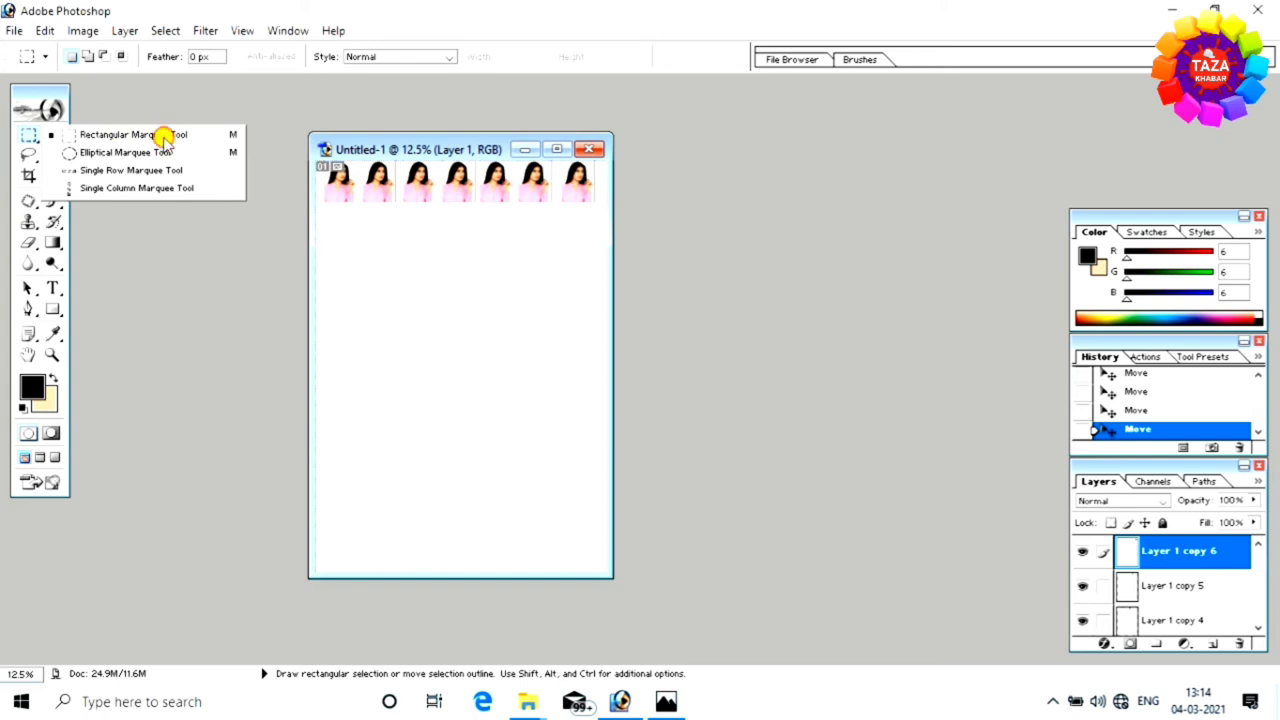
- Select the photo row, copy and paste it, and stack duplicate rows down the page
left_click(163, 137)
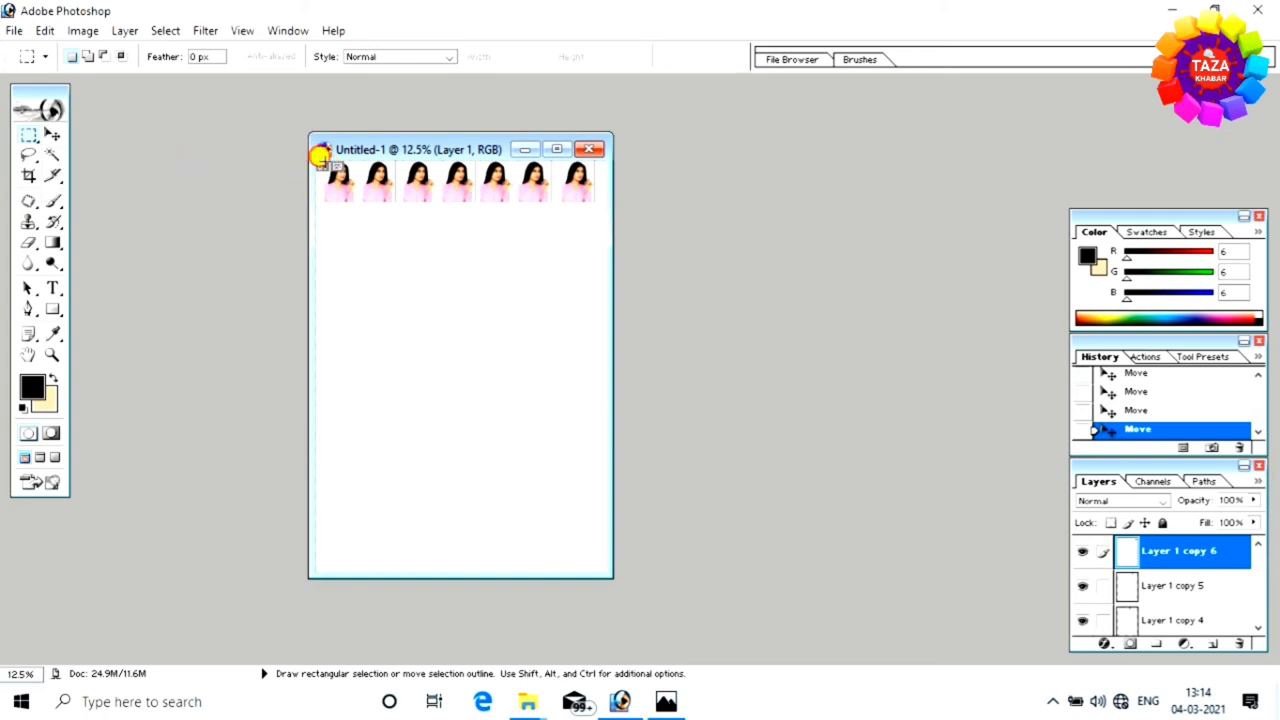
left_click_drag(324, 162, 599, 210)
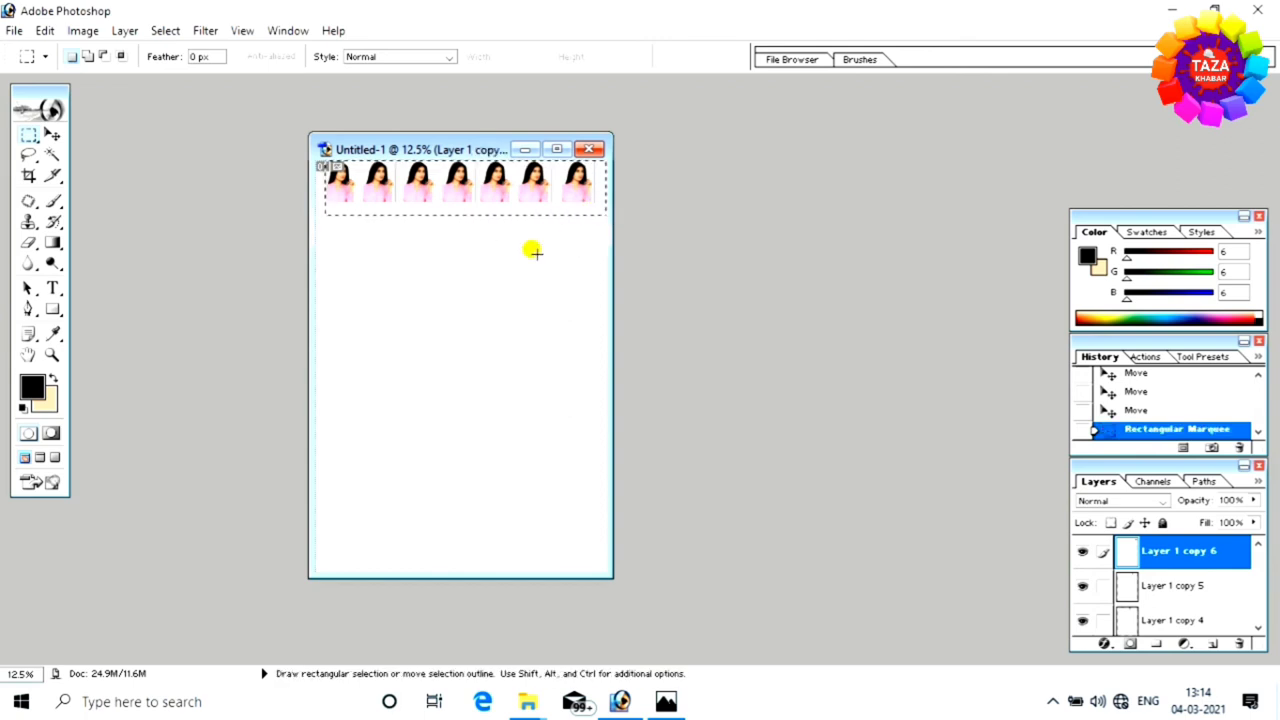
key("ctrl+shift")
key("ctrl+v")
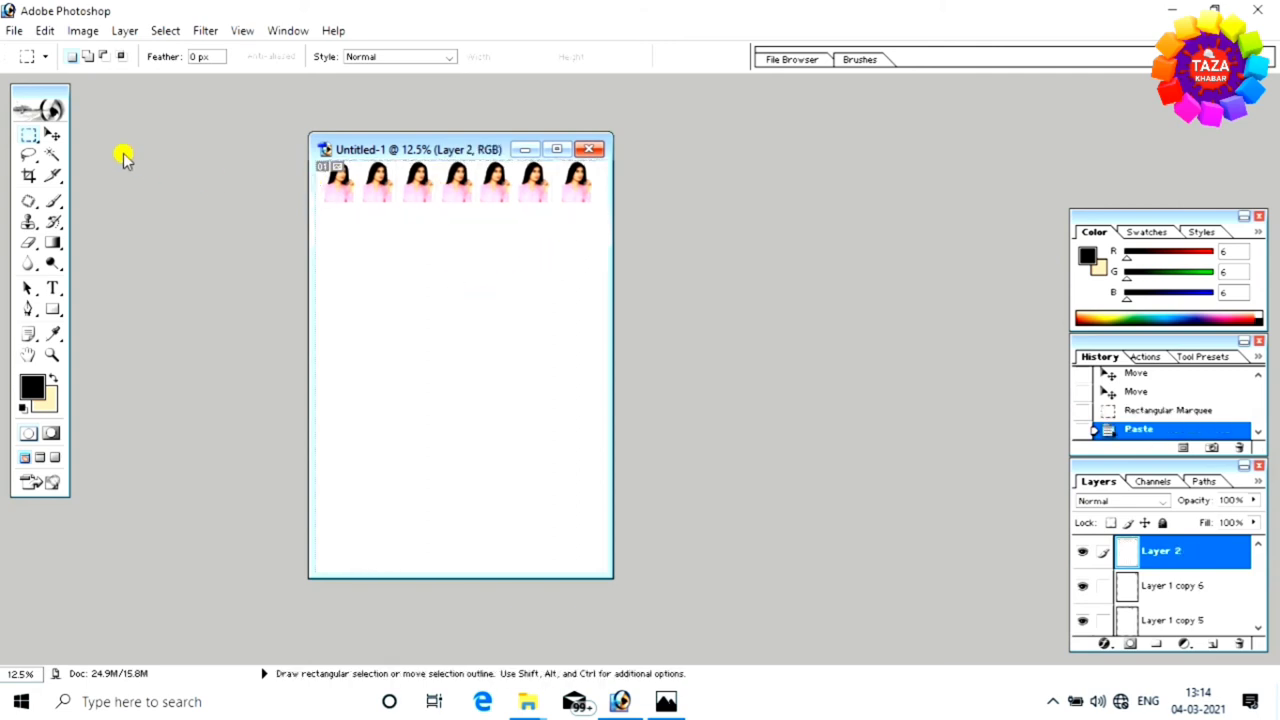
left_click(53, 136)
left_click_drag(426, 186, 427, 234)
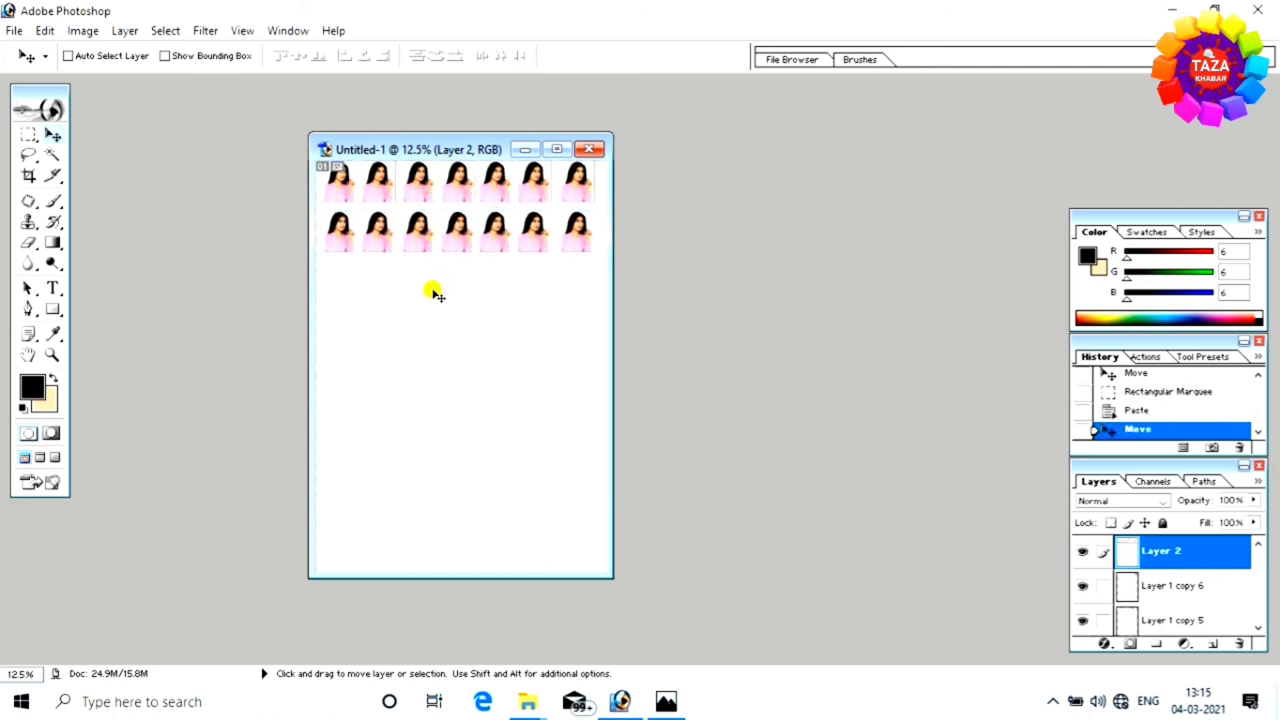
mouse_move(437, 250)
left_mouse_down()
mouse_move(441, 343)
mouse_move(430, 333)
mouse_move(451, 460)
mouse_move(447, 541)
mouse_move(436, 533)
left_mouse_up()
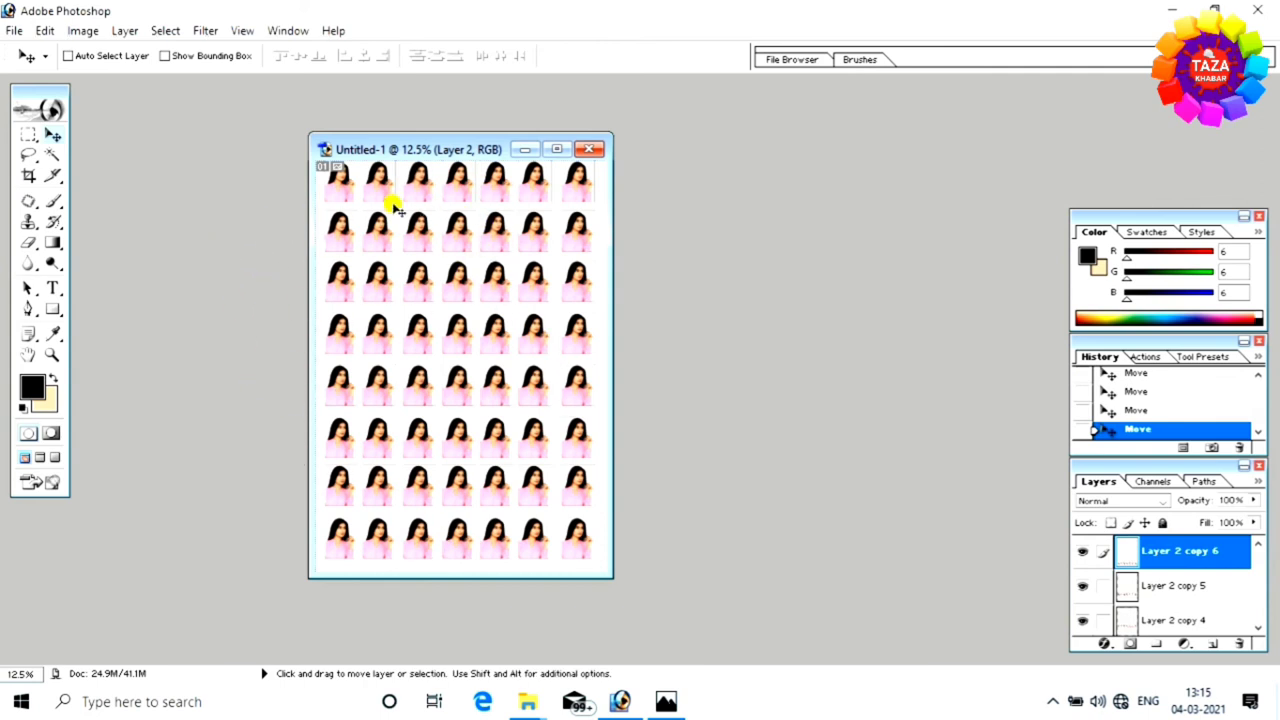
- Save the photo sheet to the Desktop as photo.psd
left_click(14, 30)
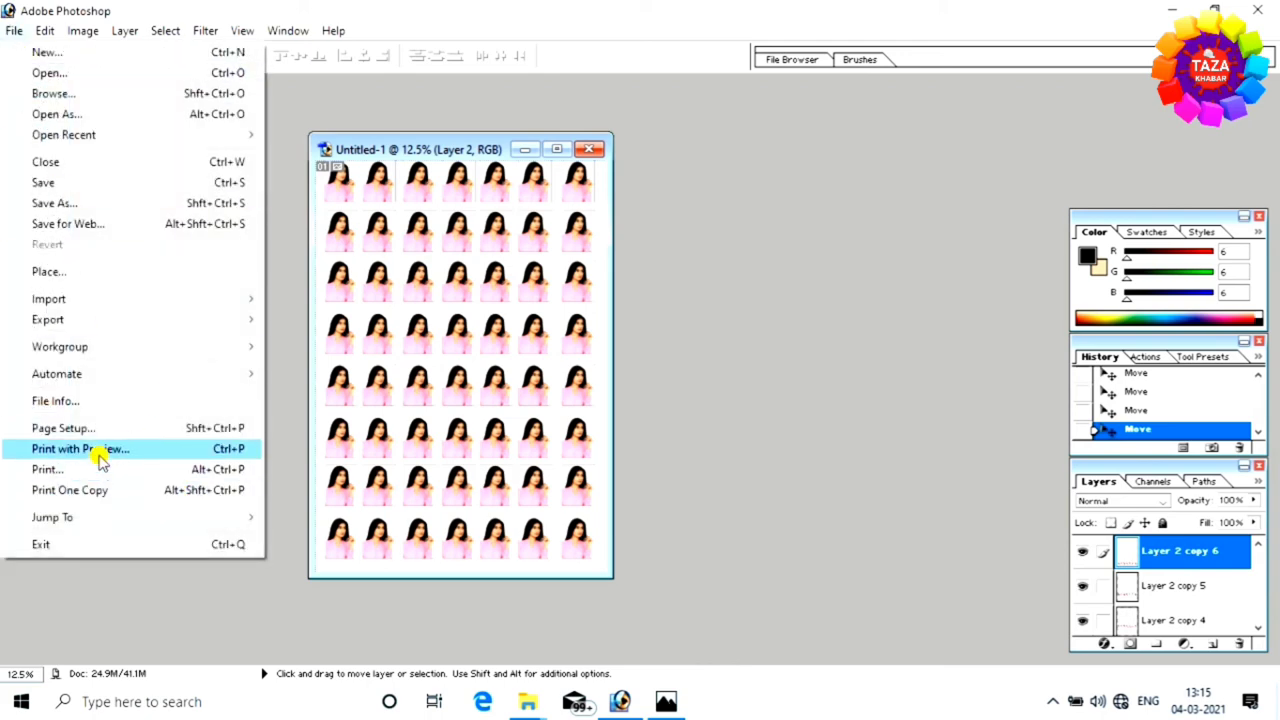
left_click(122, 203)
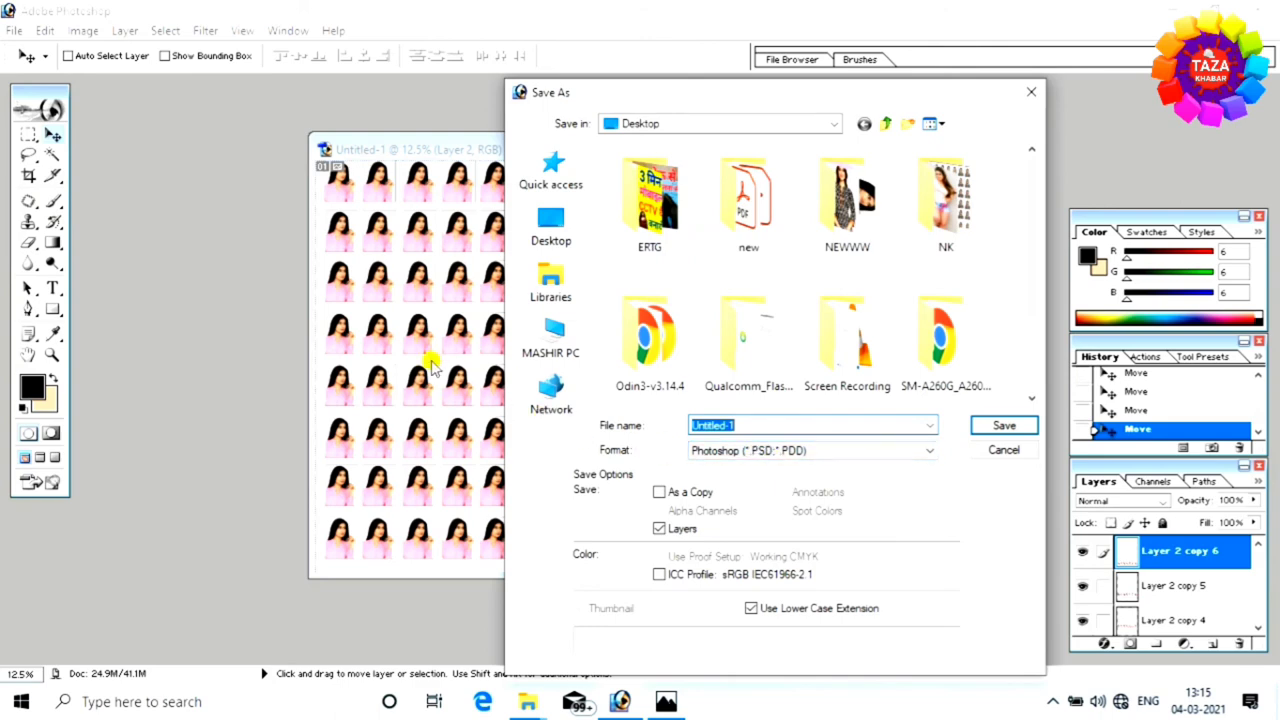
left_click(922, 451)
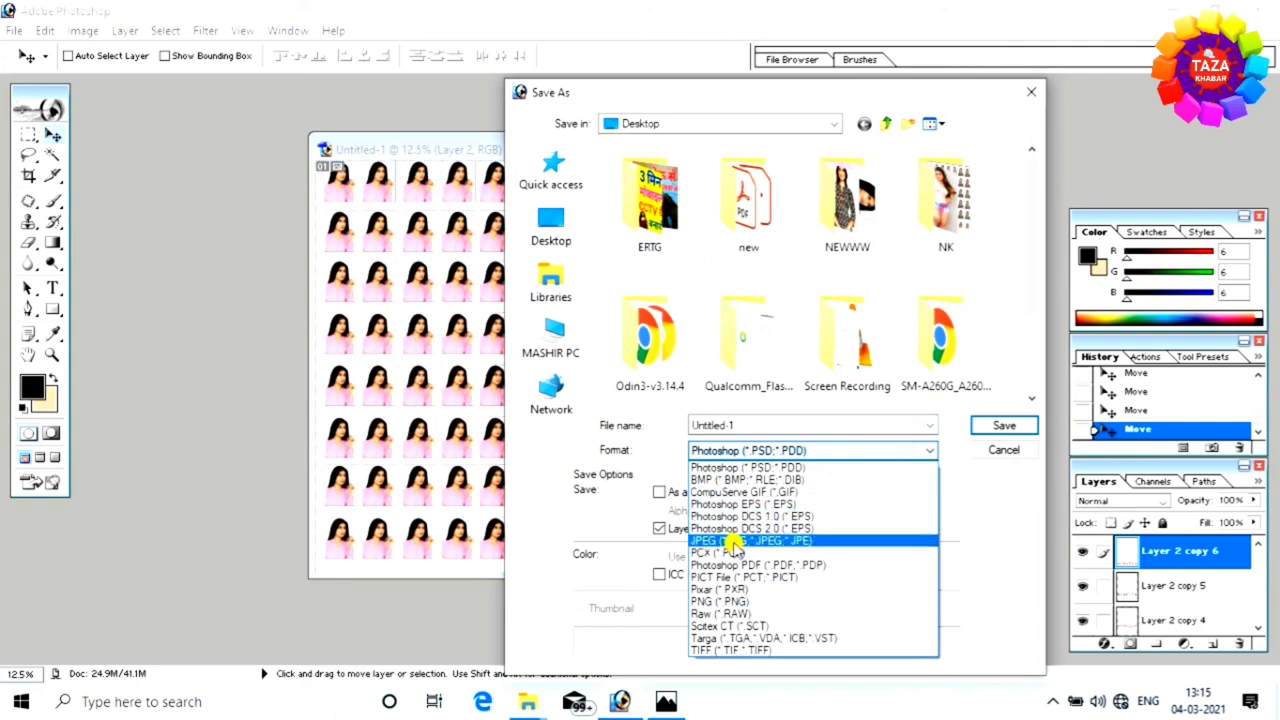
left_click(736, 540)
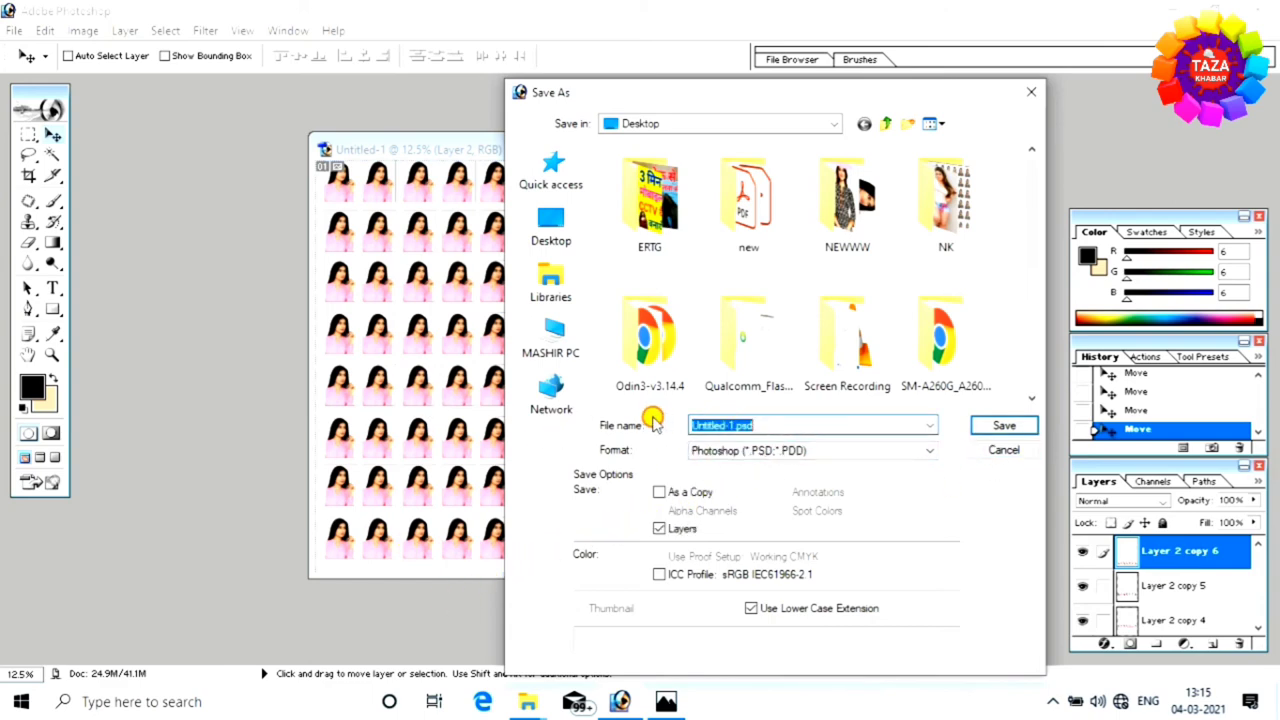
type("photo")
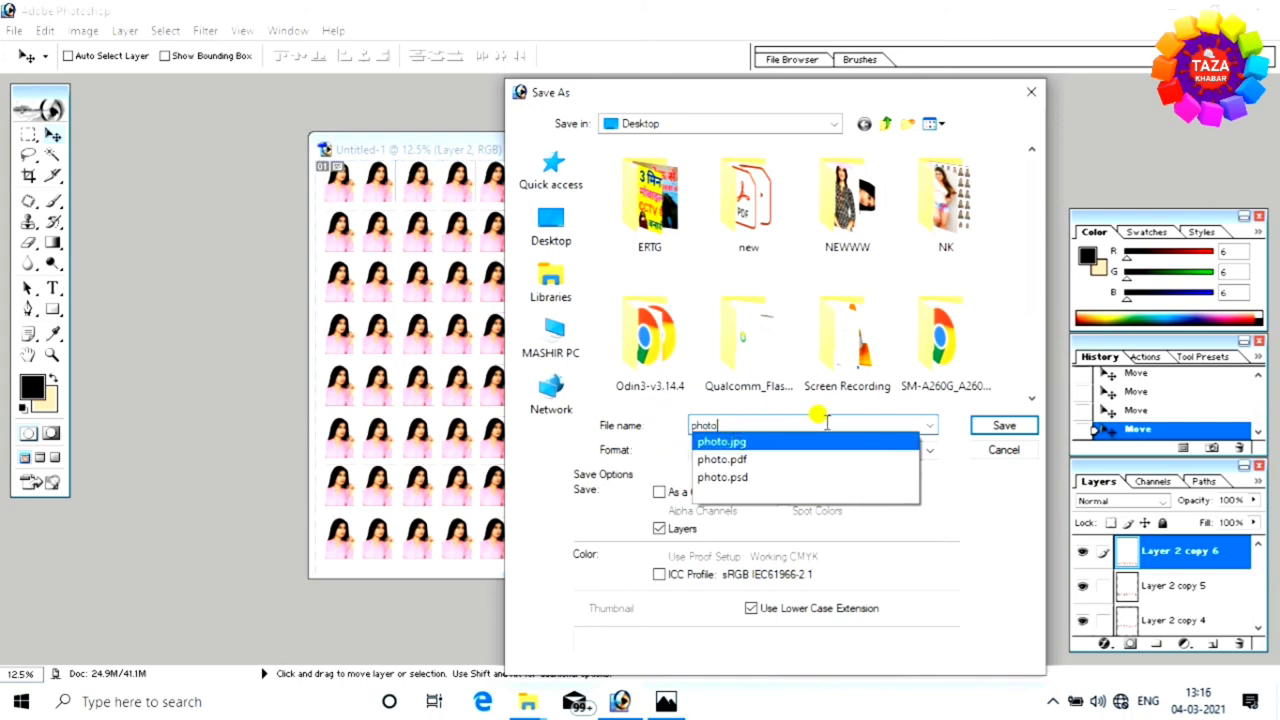
left_click(1000, 500)
left_click(558, 236)
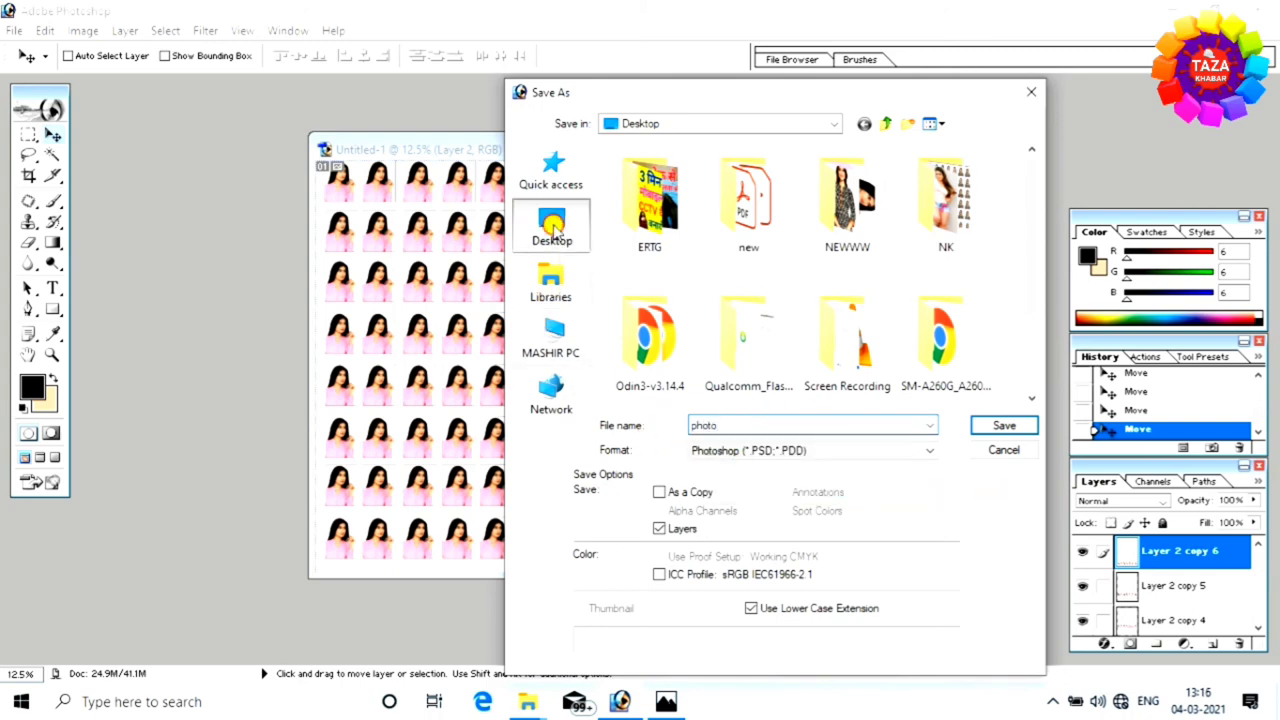
left_click(1000, 428)
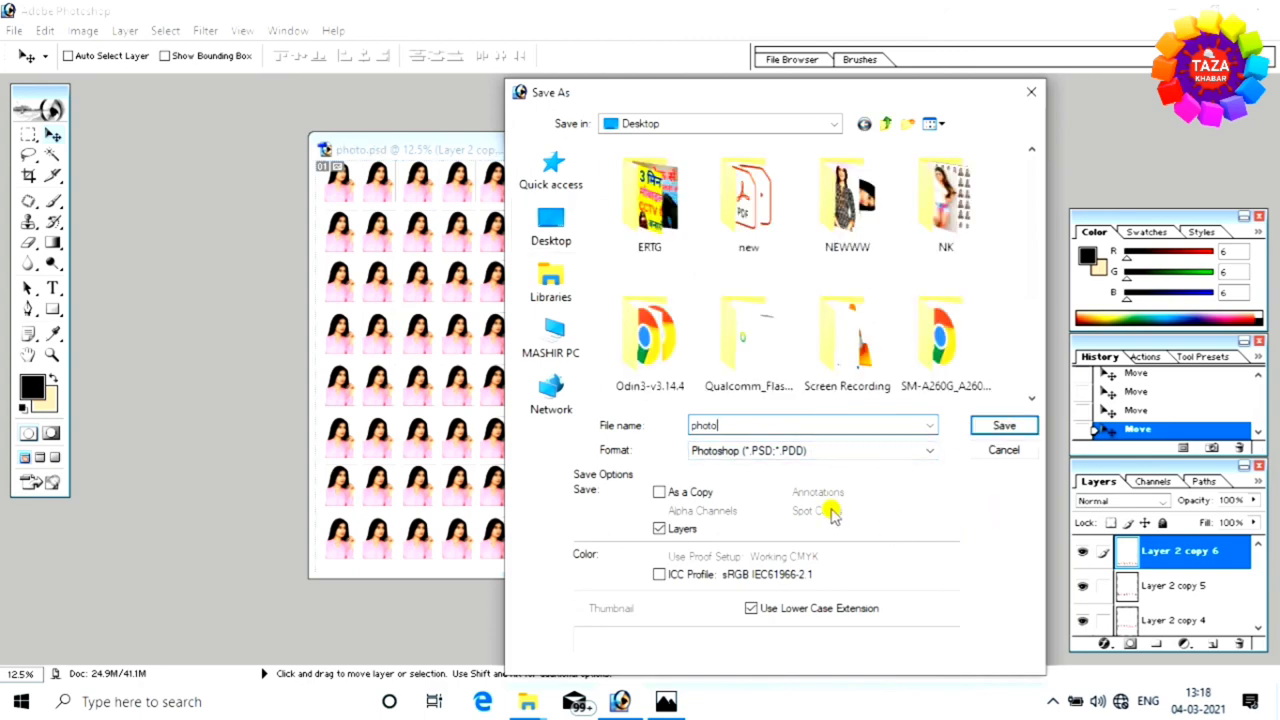
- Save the sheet again as JPEG 'photo', replacing photo.jpg at Maximum quality
left_click(917, 452)
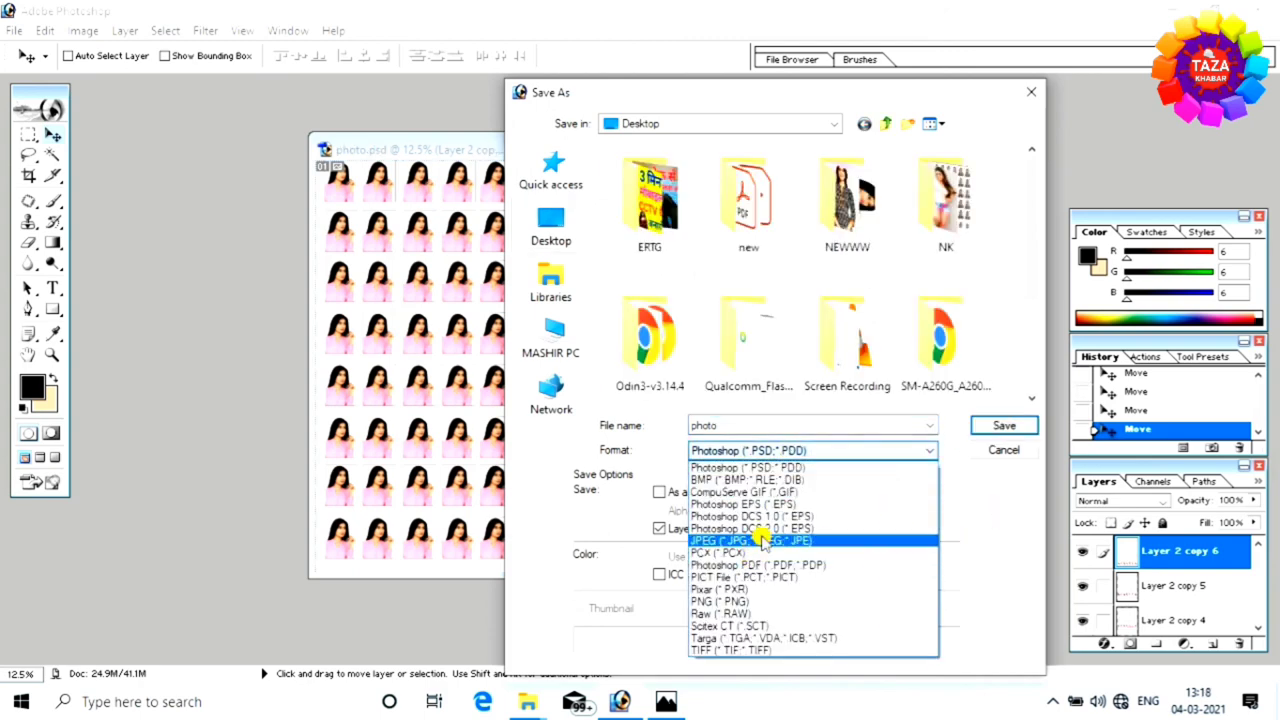
left_click(840, 535)
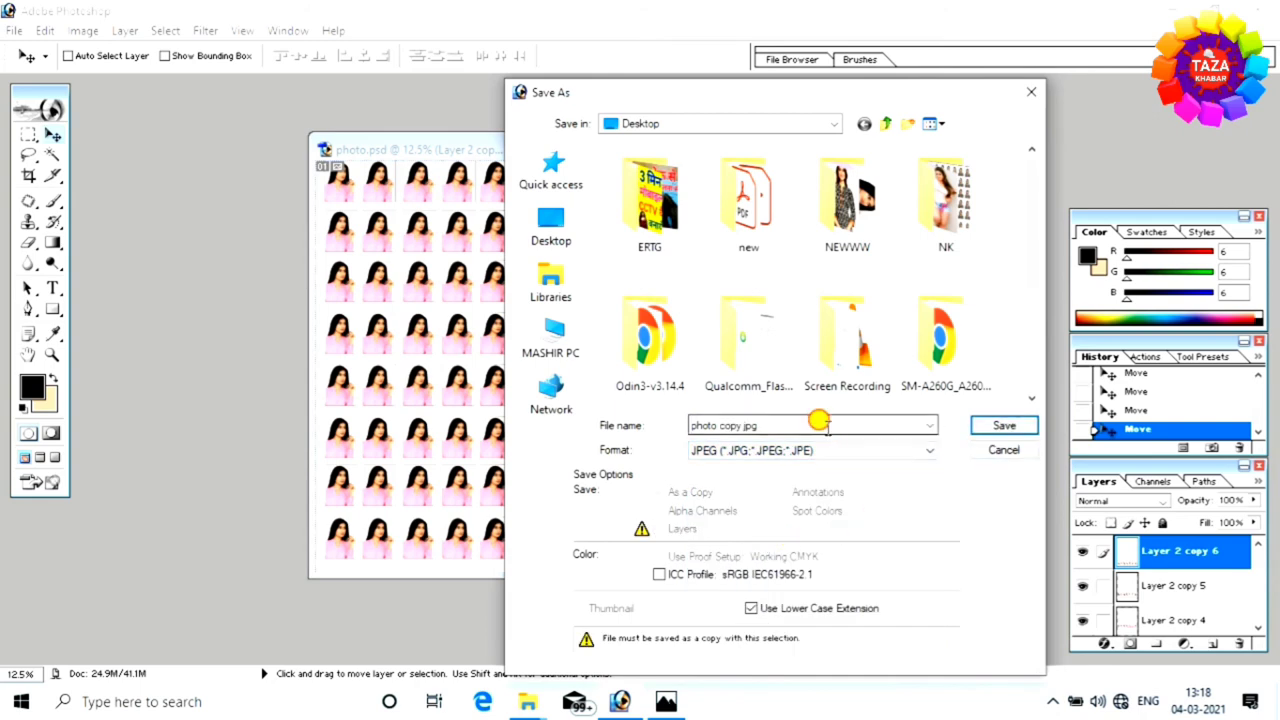
left_click_drag(820, 425, 772, 420)
left_click(770, 421)
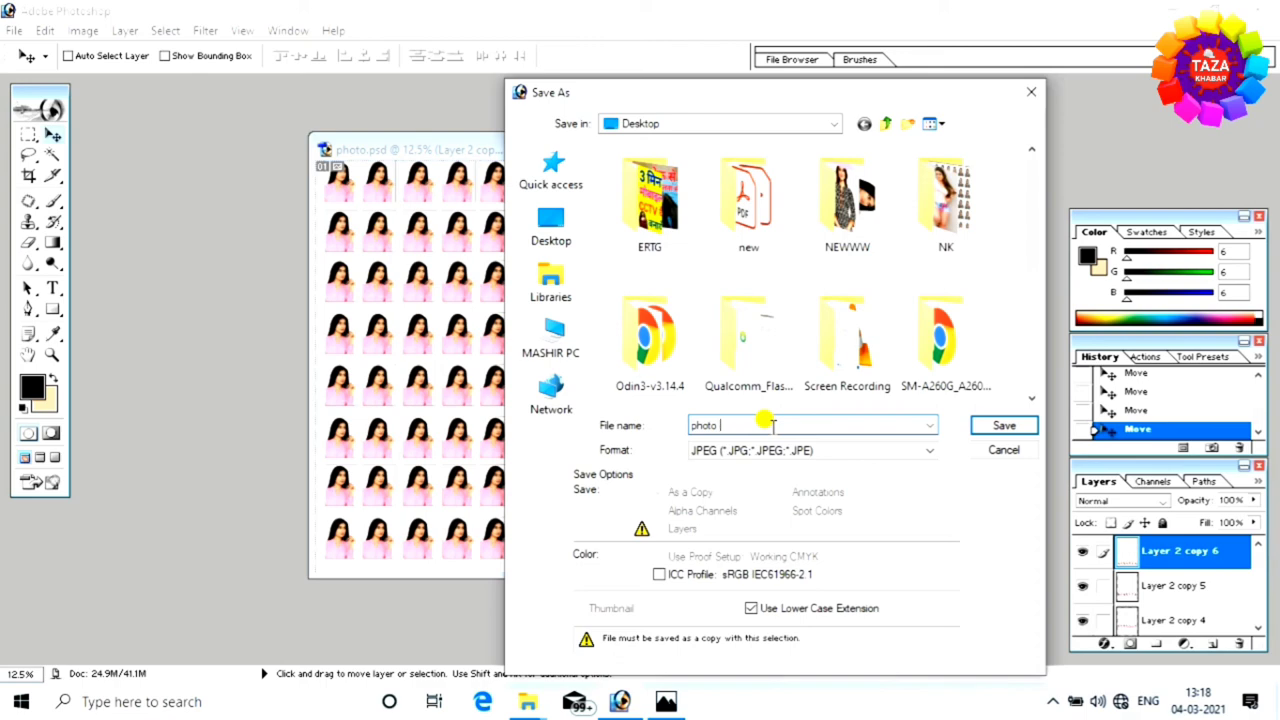
left_click(1004, 425)
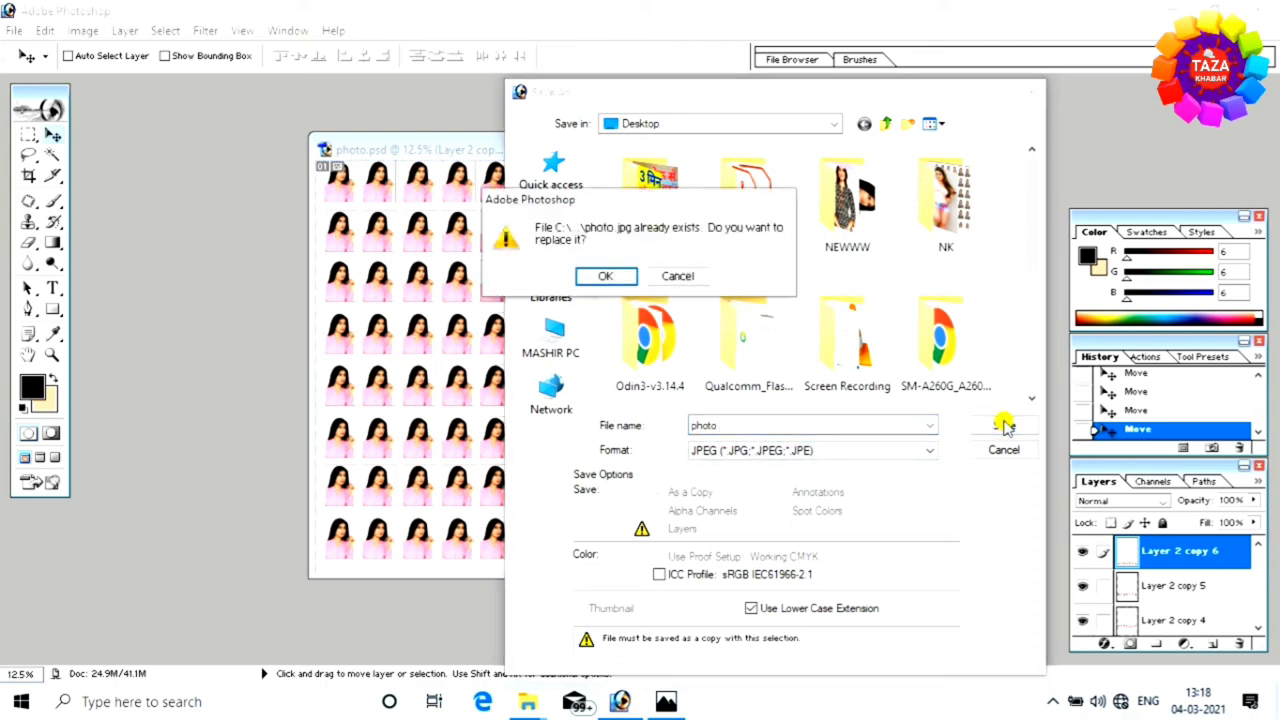
left_click(606, 275)
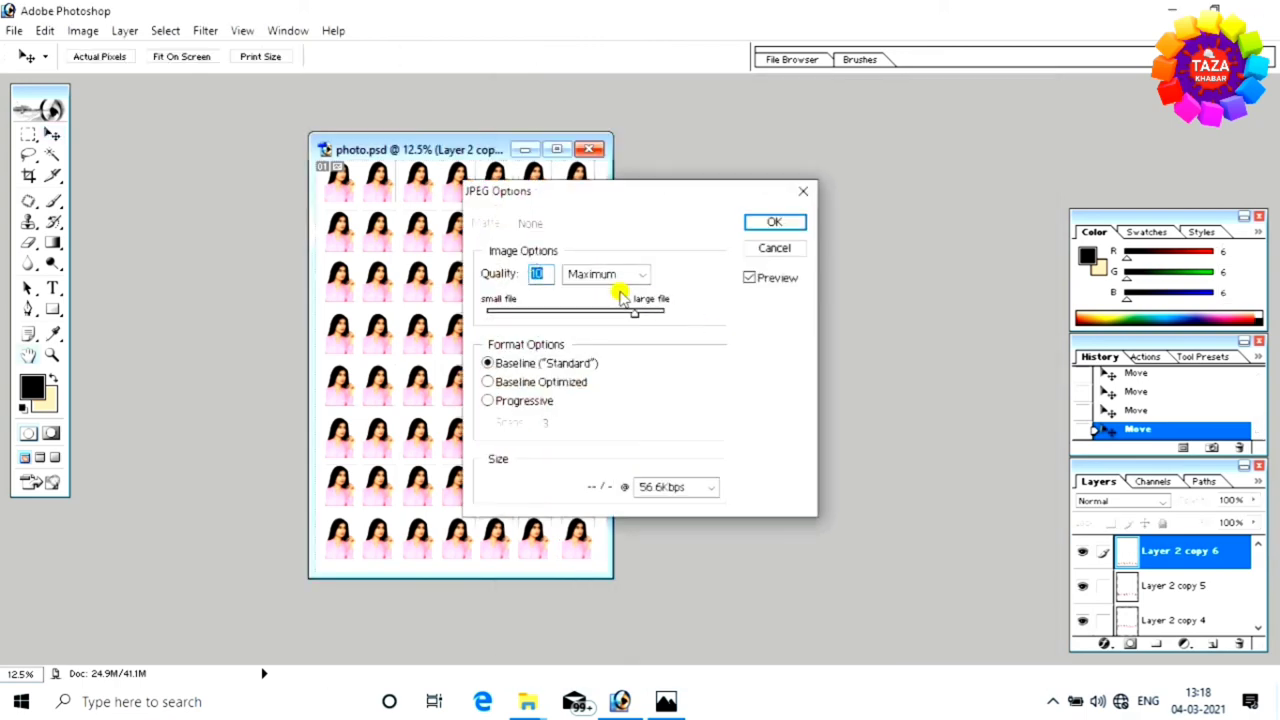
left_click(775, 222)
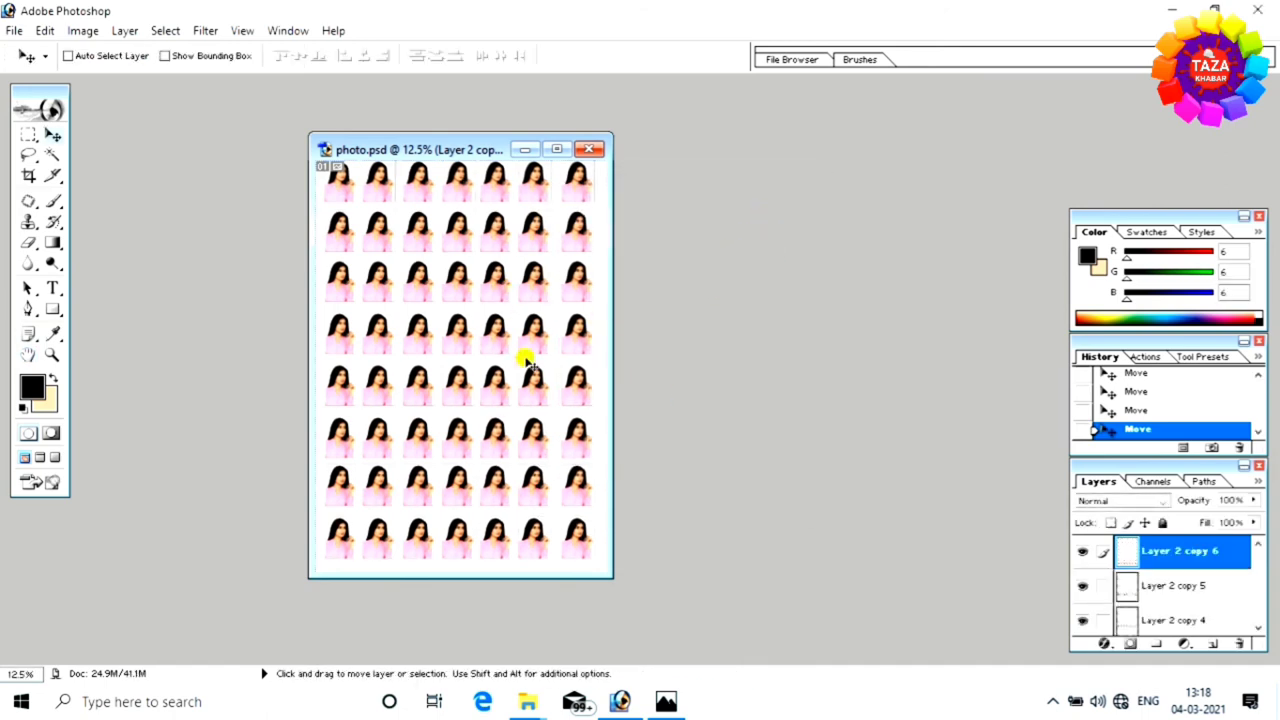
key("super+d")
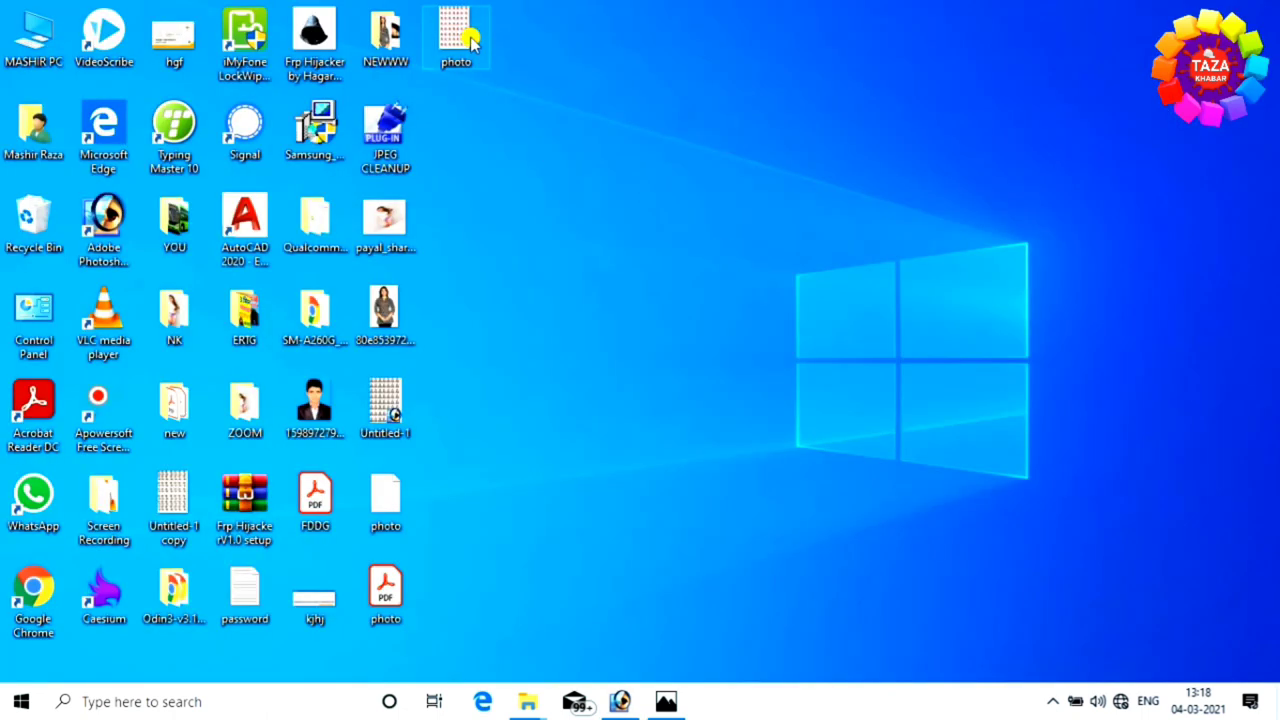
- Open photo.jpg from the desktop in Photos to check the 56-photo sheet
double_click(456, 38)
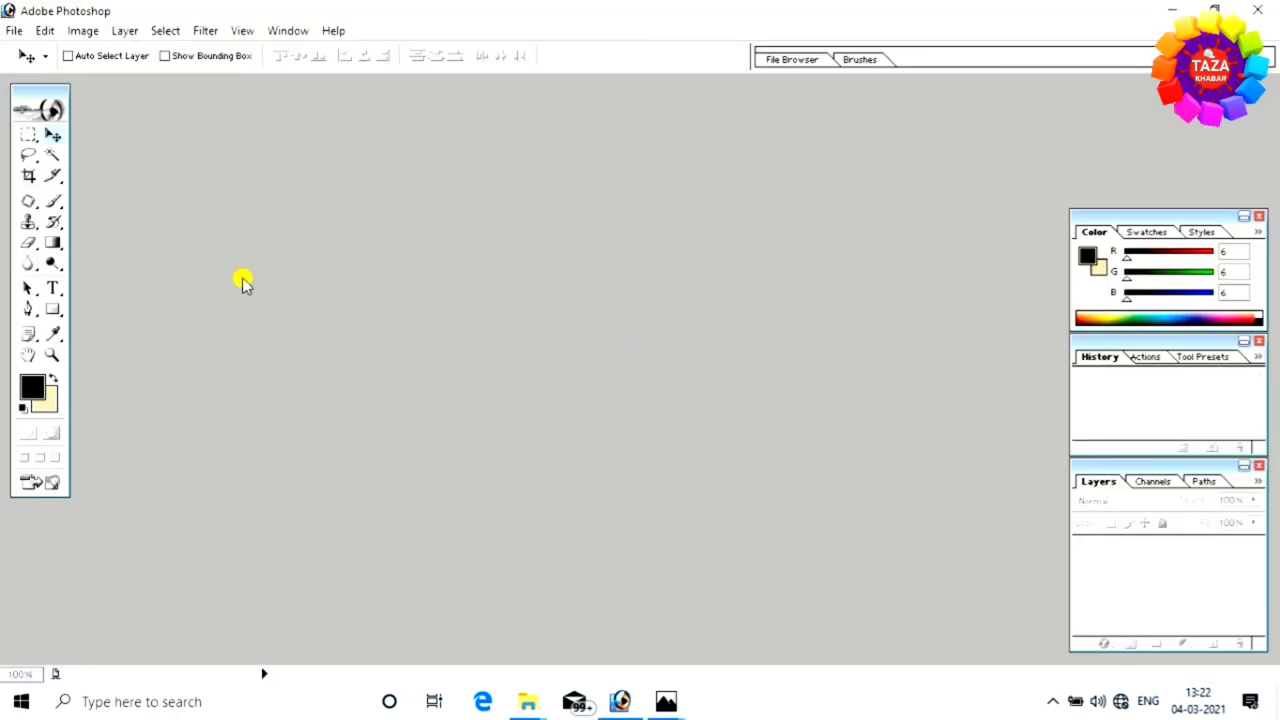
- Open the MDS-Jeans pink-top portrait image
double_click(228, 236)
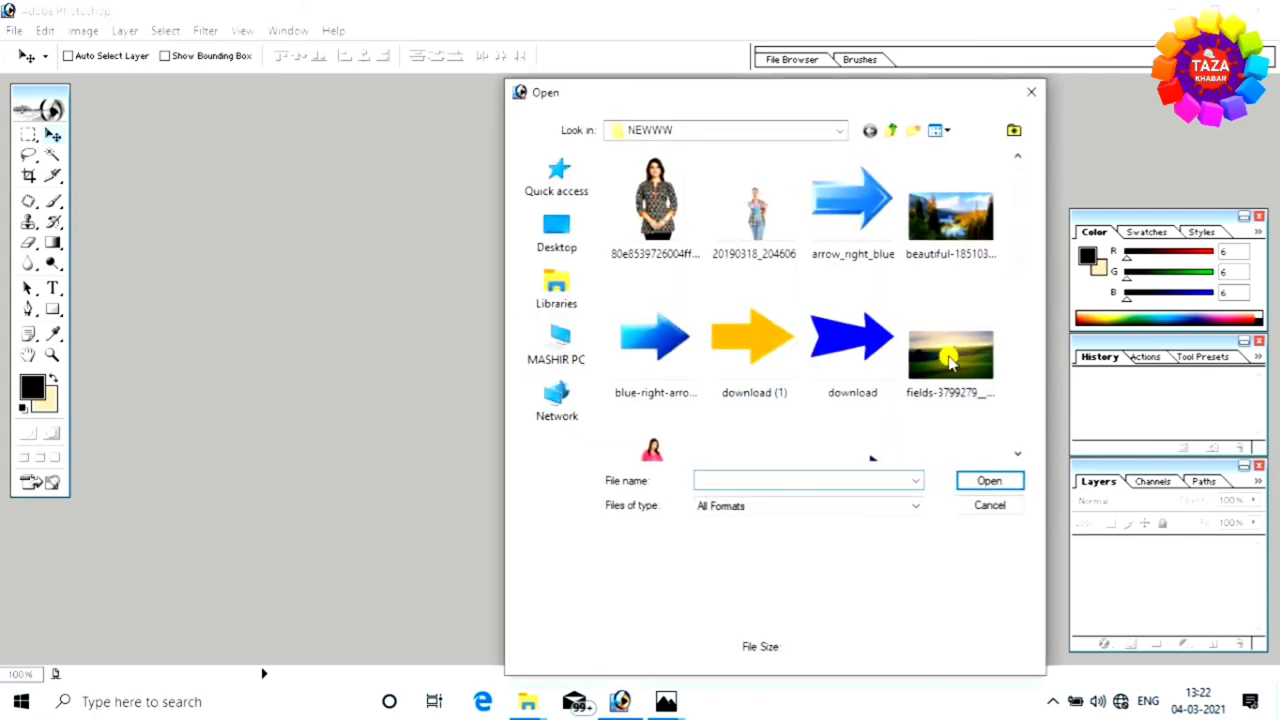
scroll(800, 300, "down", 3)
left_click(852, 340)
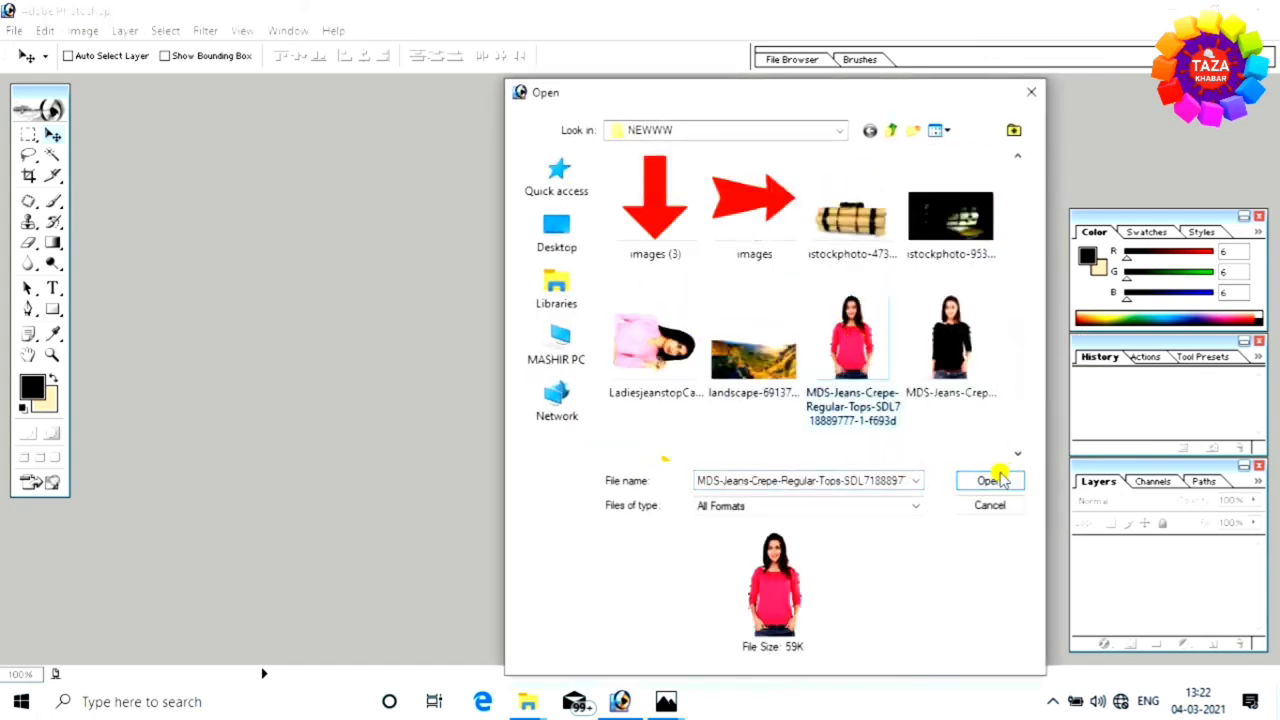
left_click(988, 481)
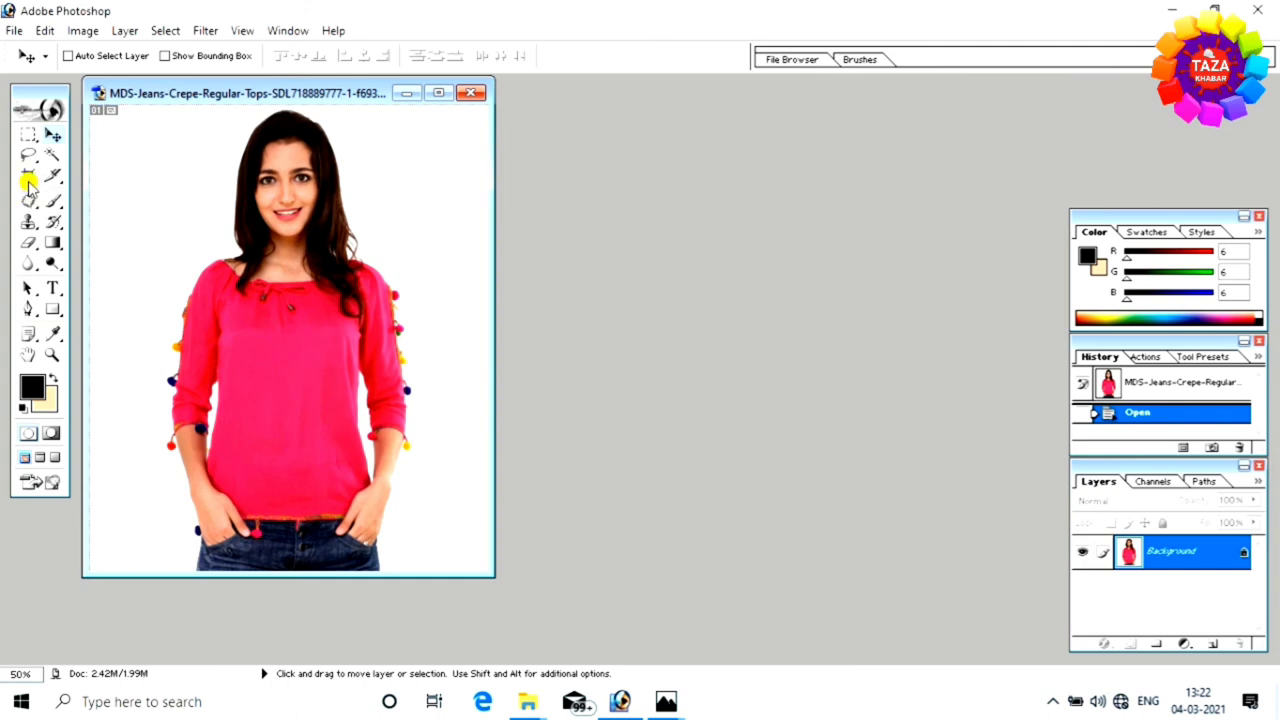
- Crop the portrait to a 3.5 × 4.5 cm head-and-shoulders frame and enlarge its window
left_click(29, 180)
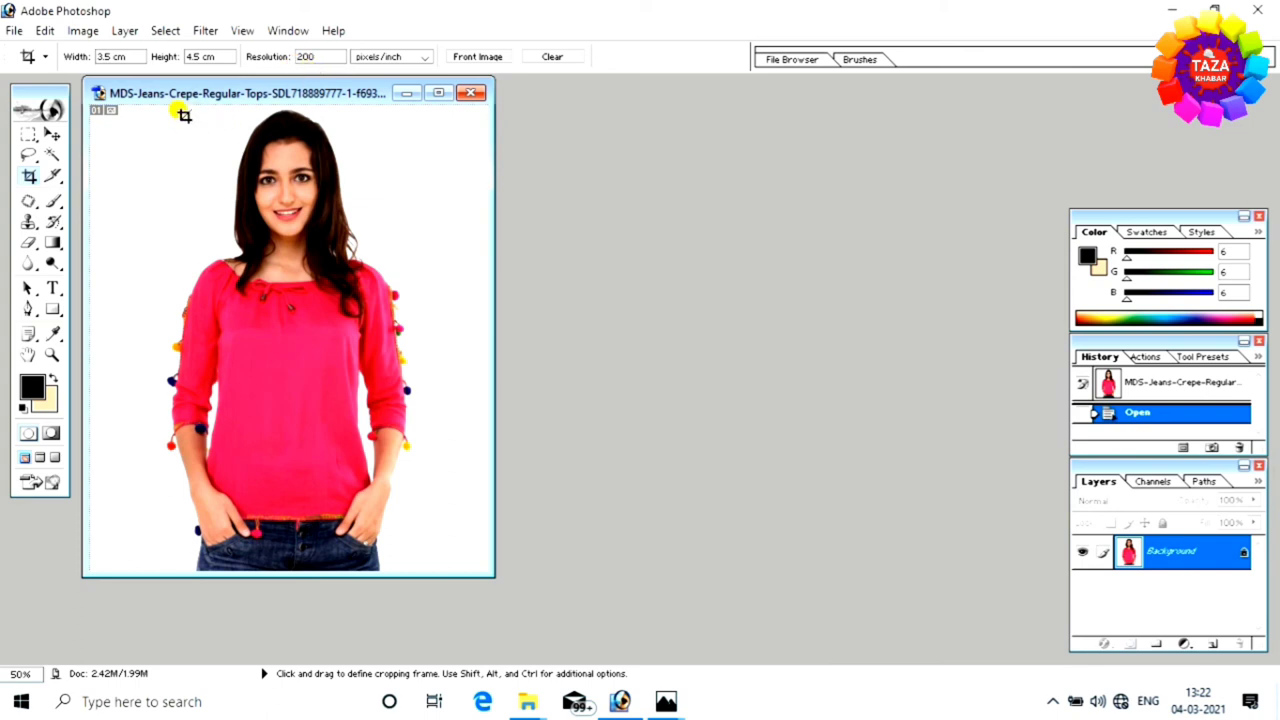
mouse_move(183, 111)
left_mouse_down()
mouse_move(326, 333)
mouse_move(485, 385)
left_mouse_up()
key("Return")
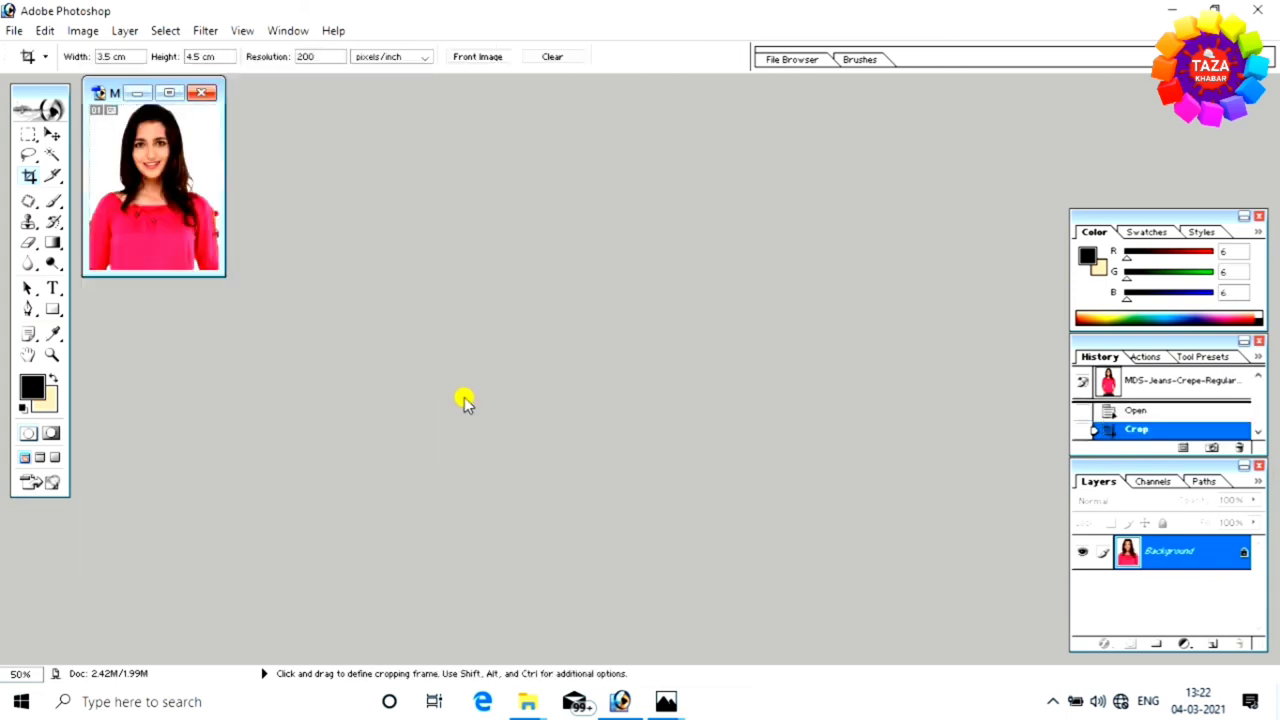
left_click_drag(112, 89, 452, 253)
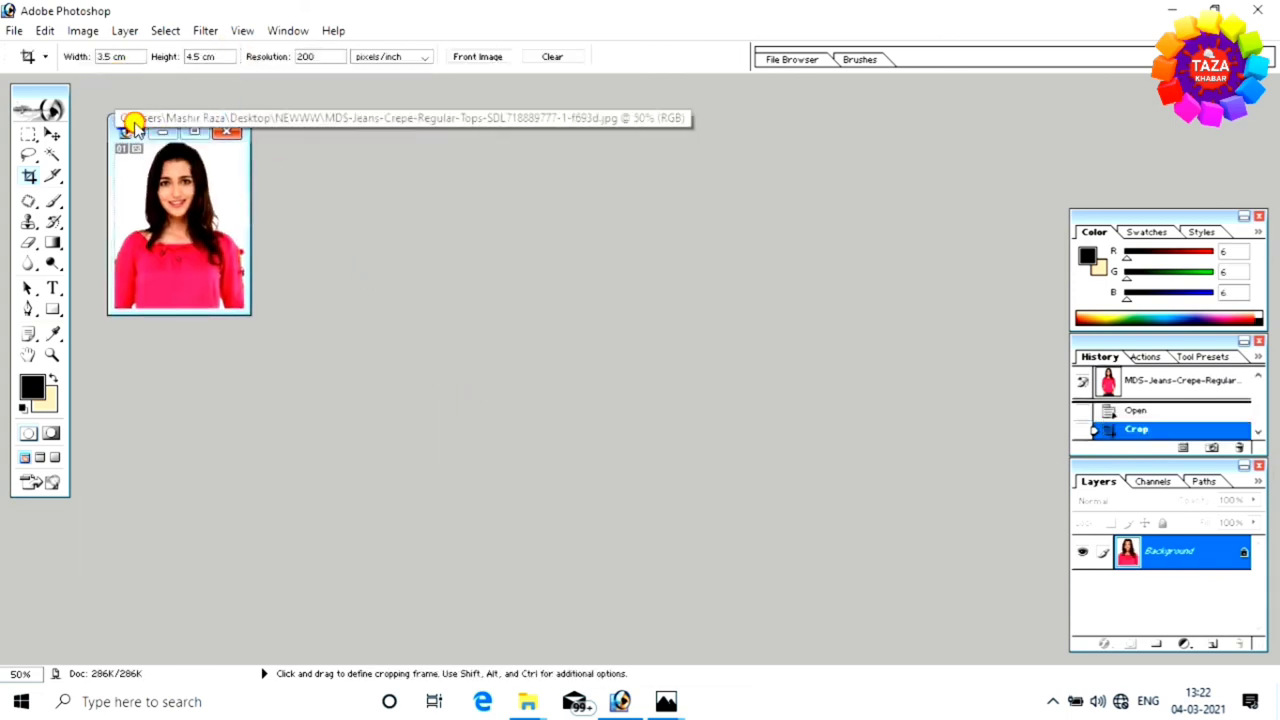
left_click_drag(564, 441, 648, 546)
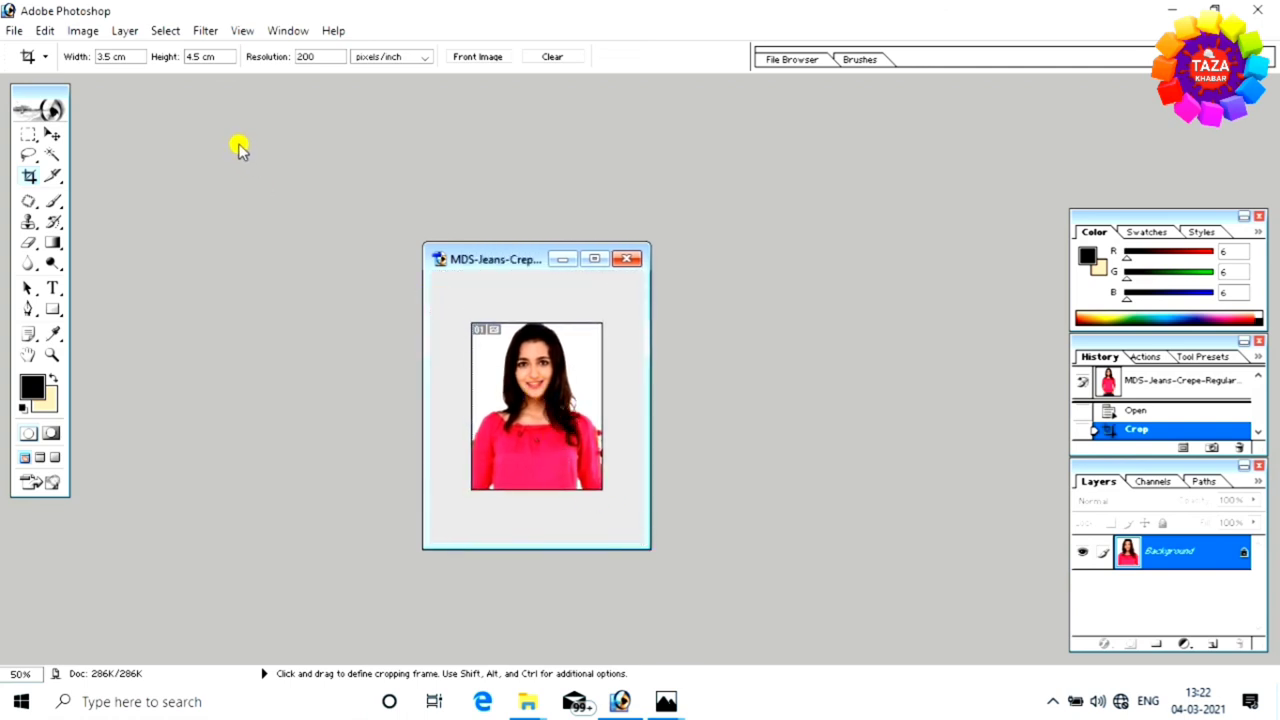
- Brighten the portrait with a Curves adjustment (input 111, output 139)
left_click(88, 31)
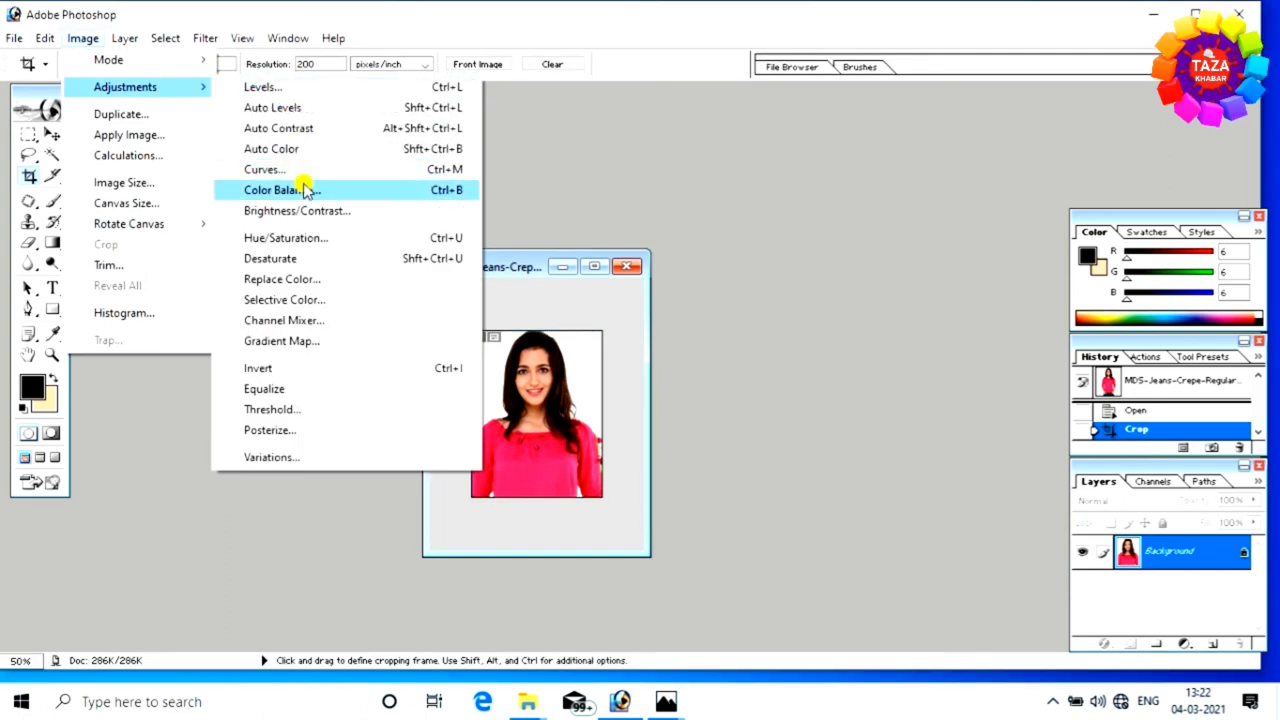
left_click(318, 170)
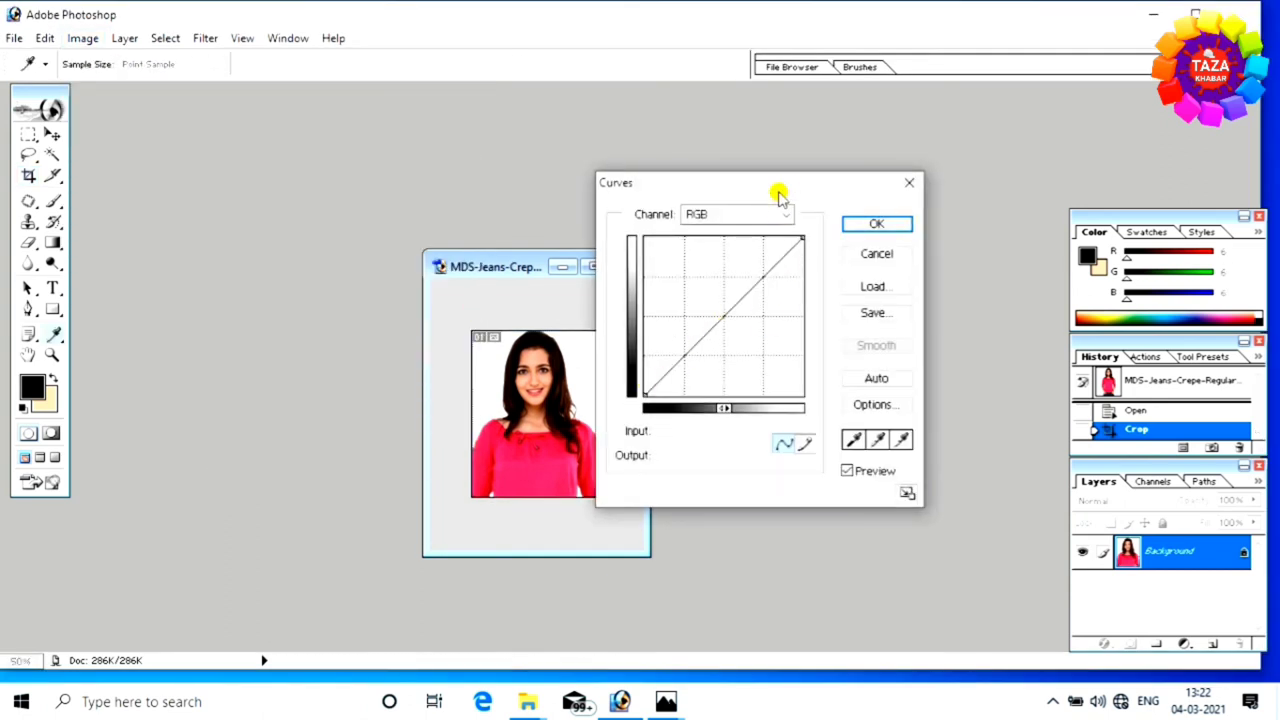
left_click_drag(777, 194, 824, 208)
left_click_drag(763, 323, 758, 324)
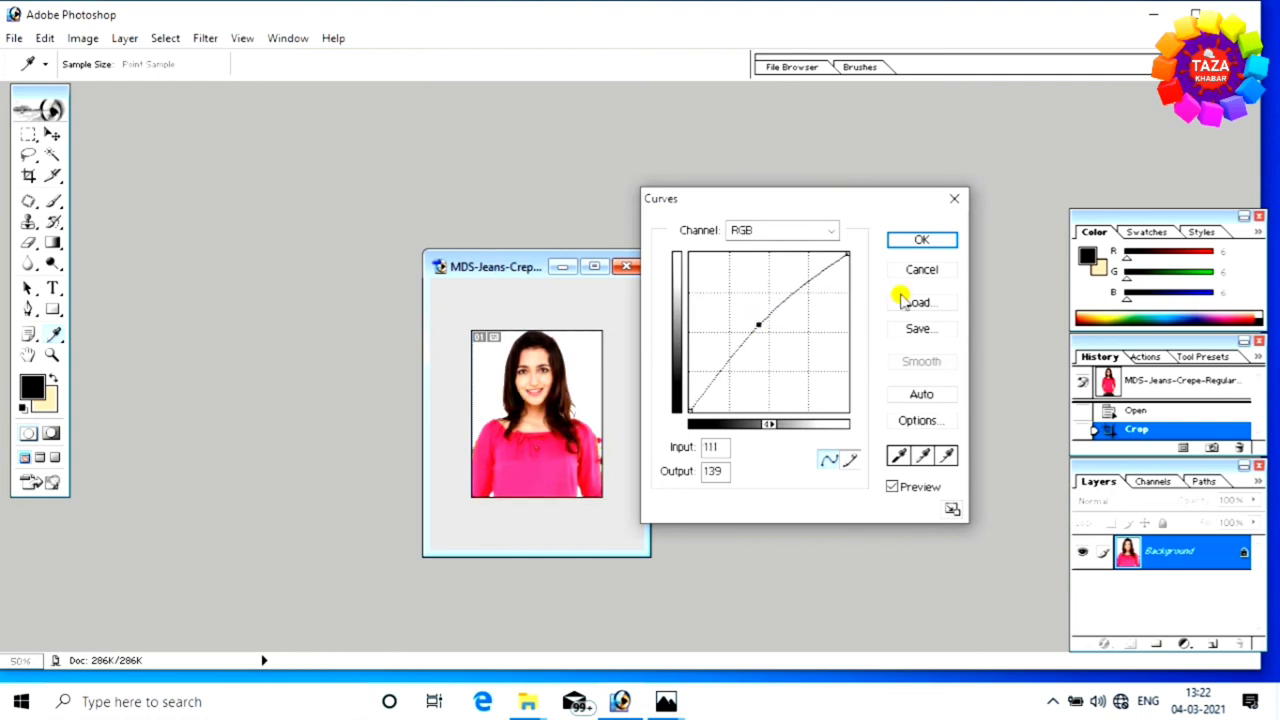
left_click(922, 240)
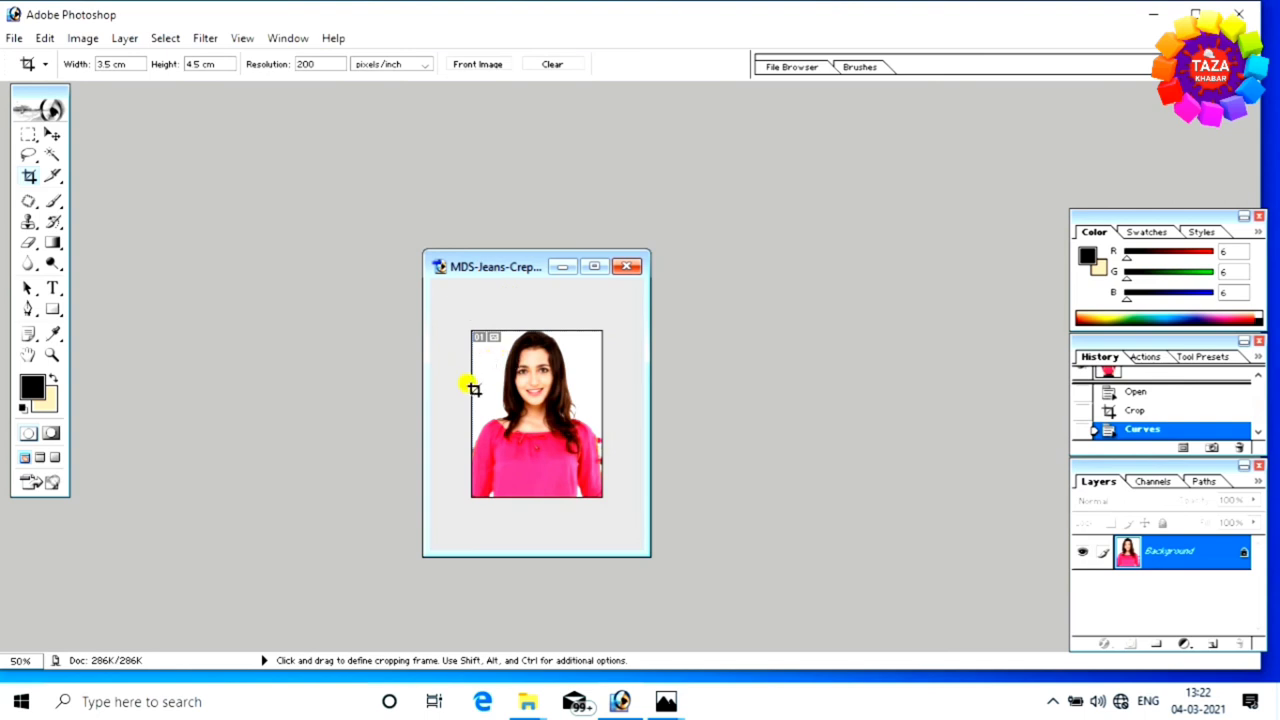
- Open the Levels adjustment and close it without changes
left_click(83, 38)
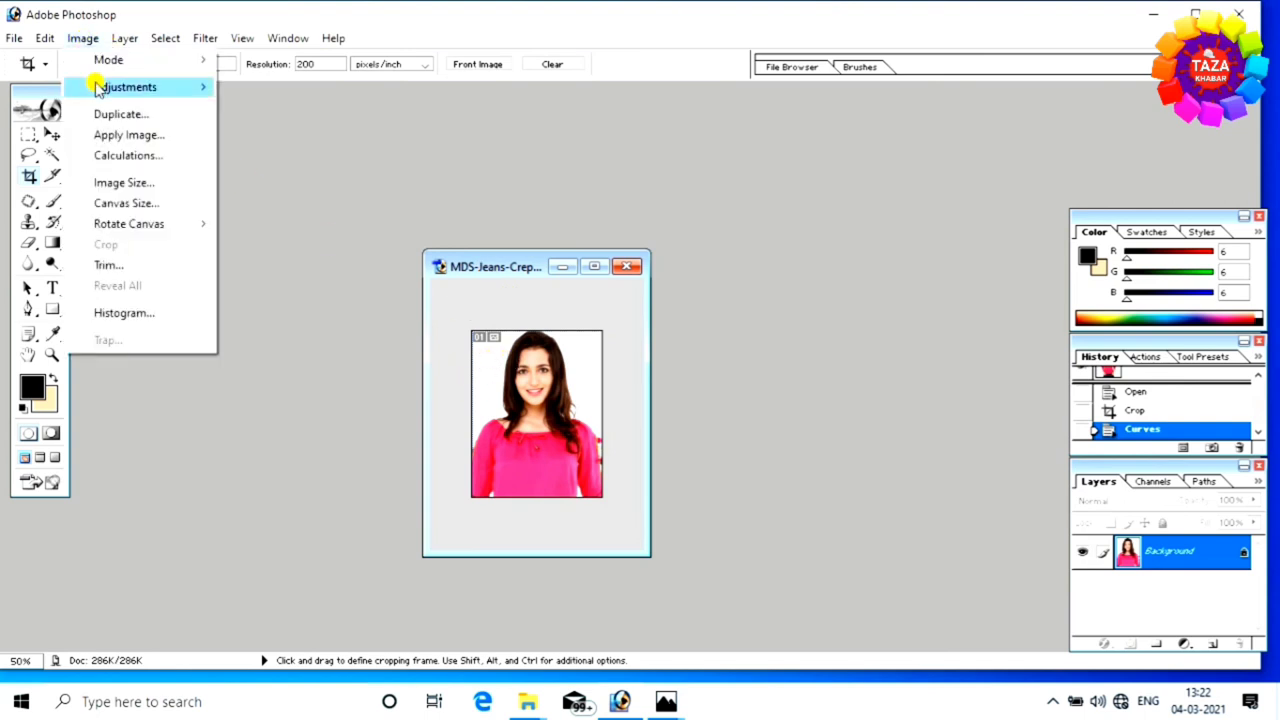
left_click(150, 86)
left_click(258, 87)
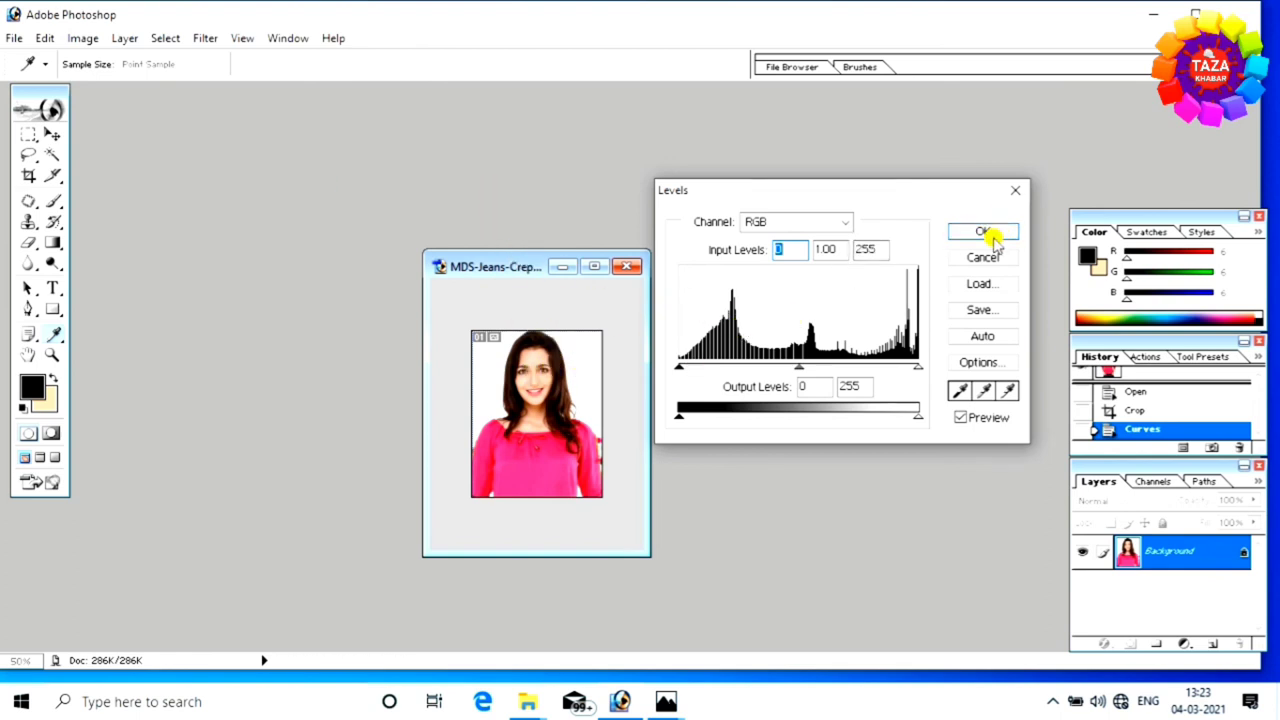
left_click(983, 231)
key("c")
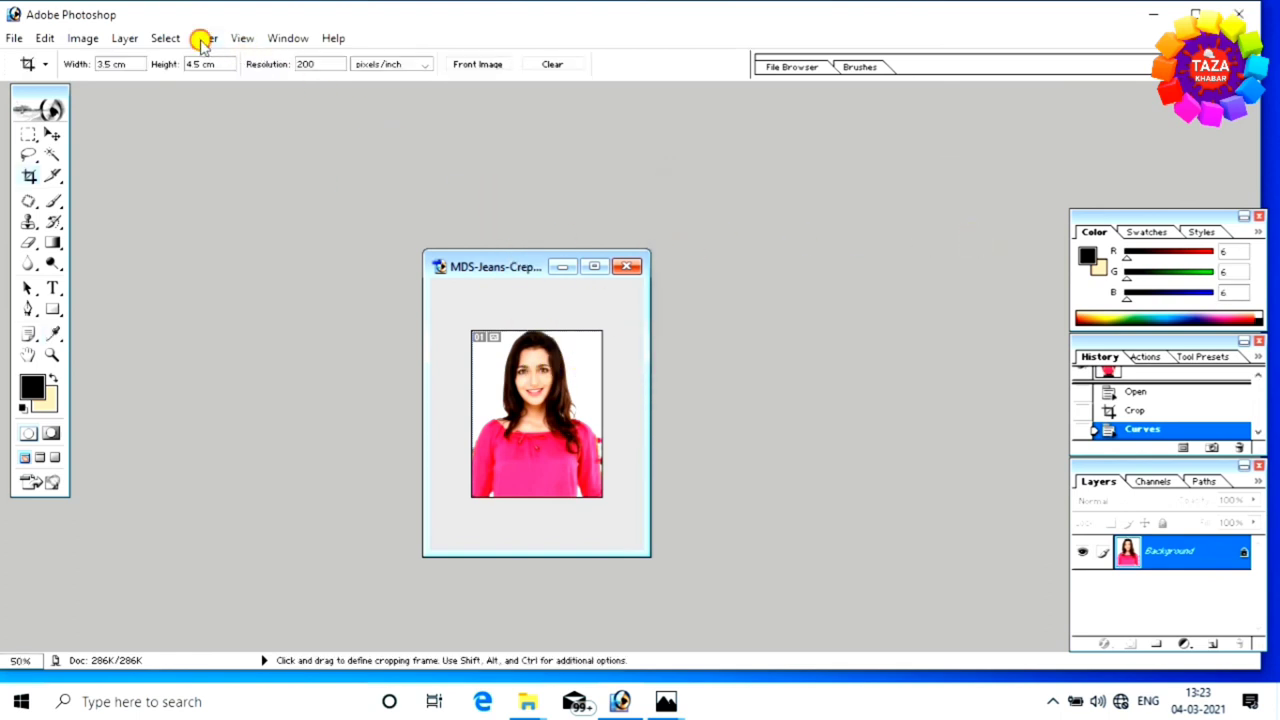
left_click(204, 38)
mouse_move(234, 238)
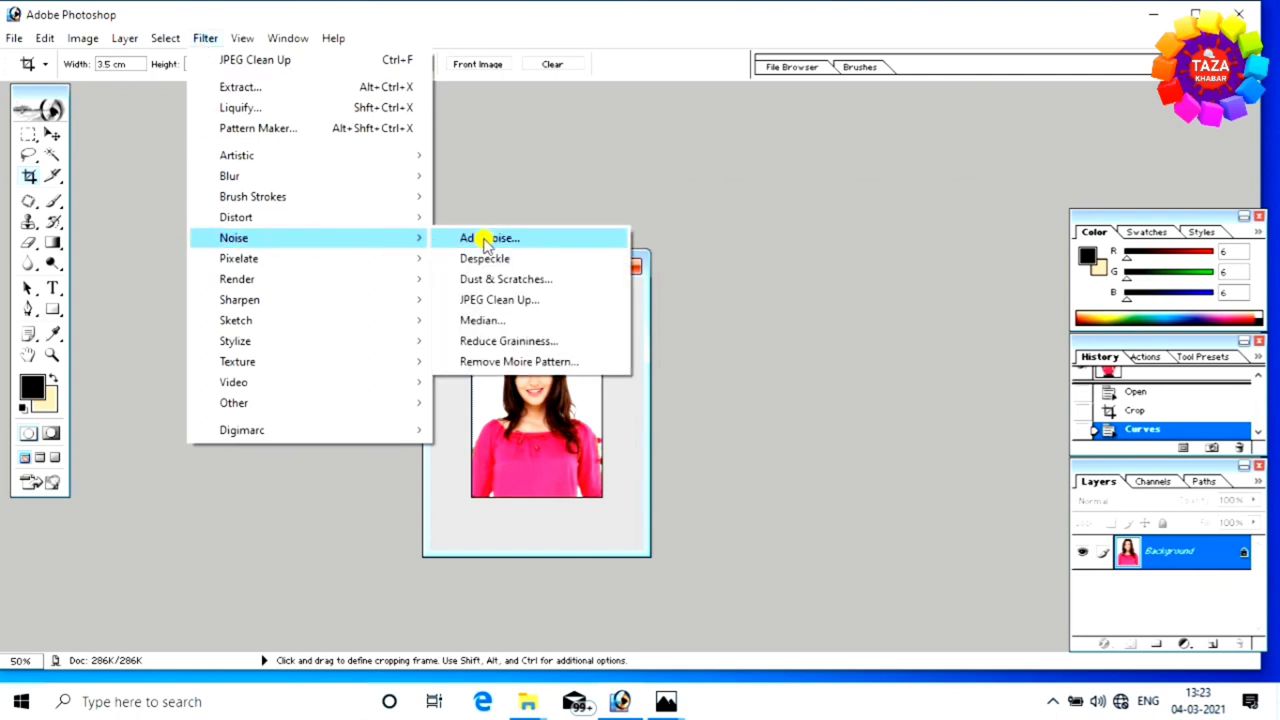
- Apply the Noise > JPEG Clean Up filter with Smoothness raised to 30
left_click(536, 303)
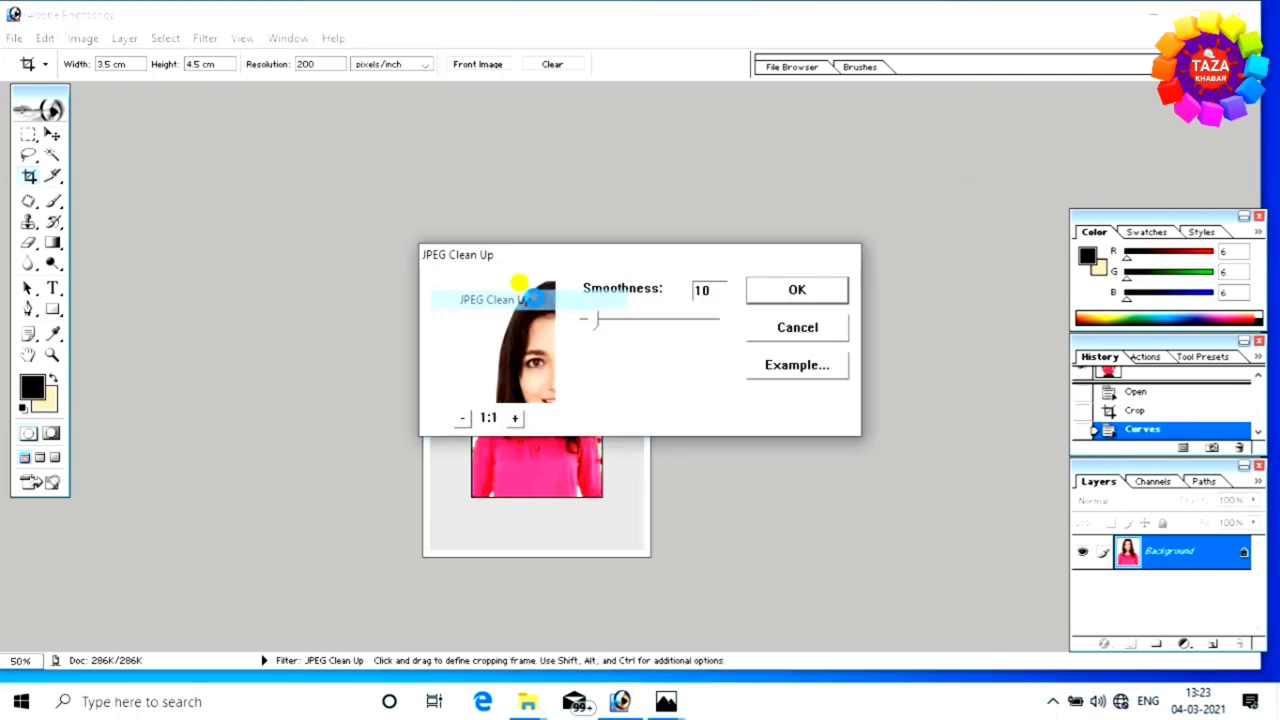
left_click_drag(575, 262, 769, 312)
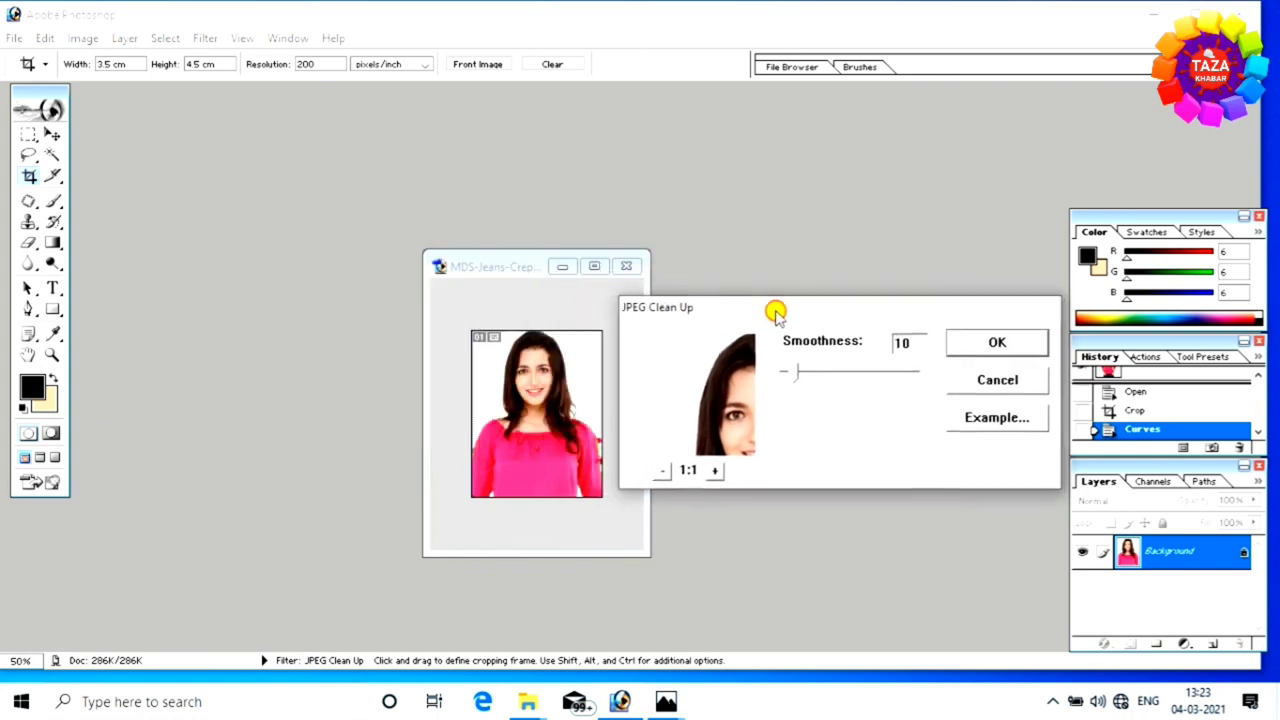
left_click_drag(789, 371, 817, 372)
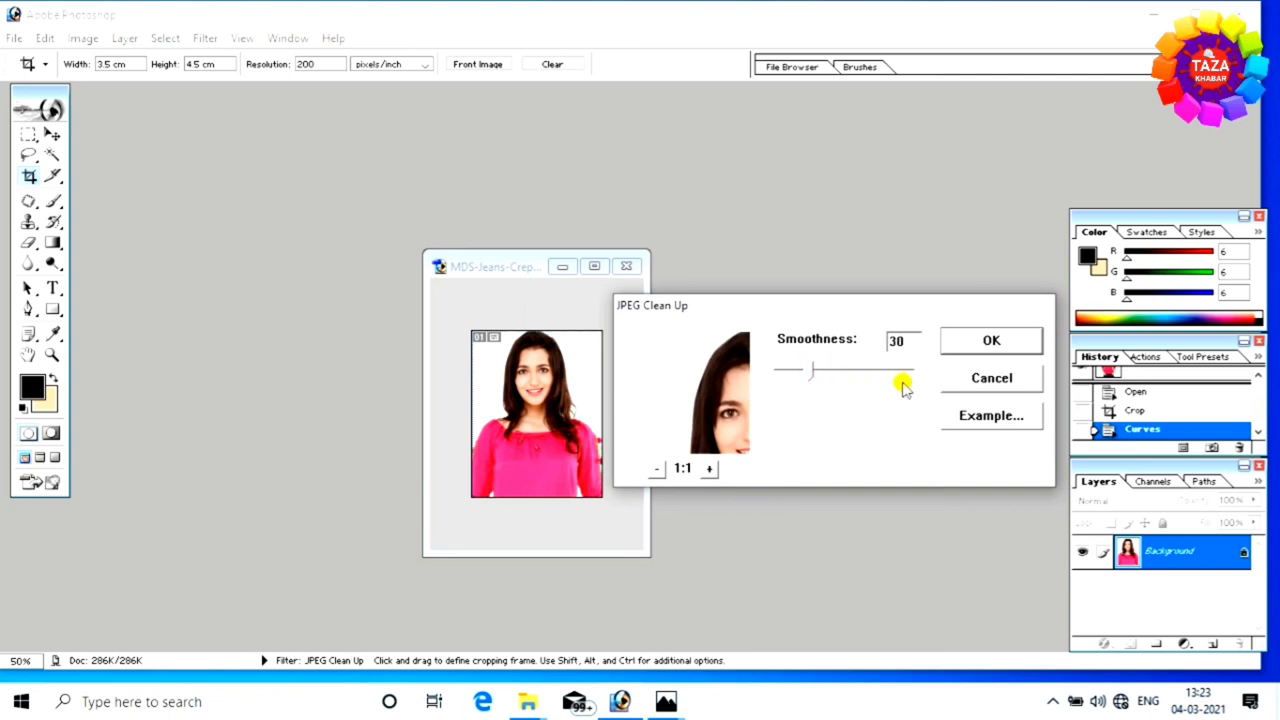
left_click(989, 344)
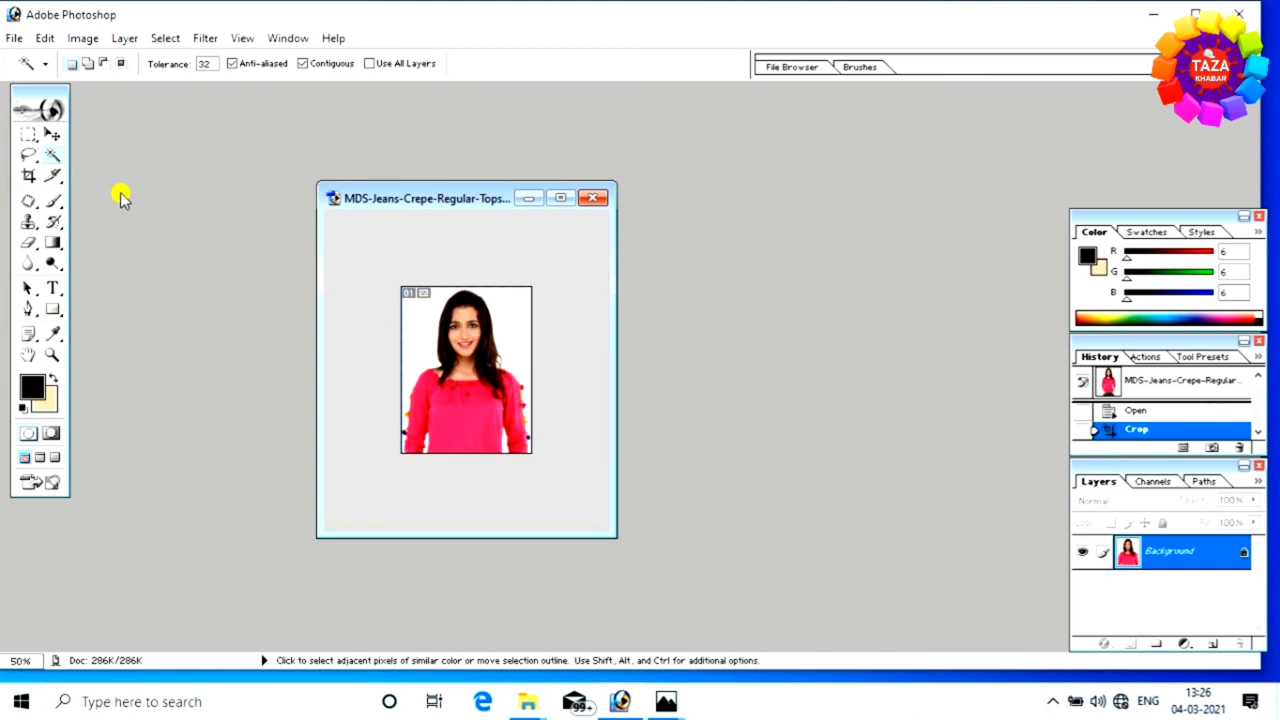
- Magic-wand select the white background, feather the selection, then deselect it
left_click(410, 327)
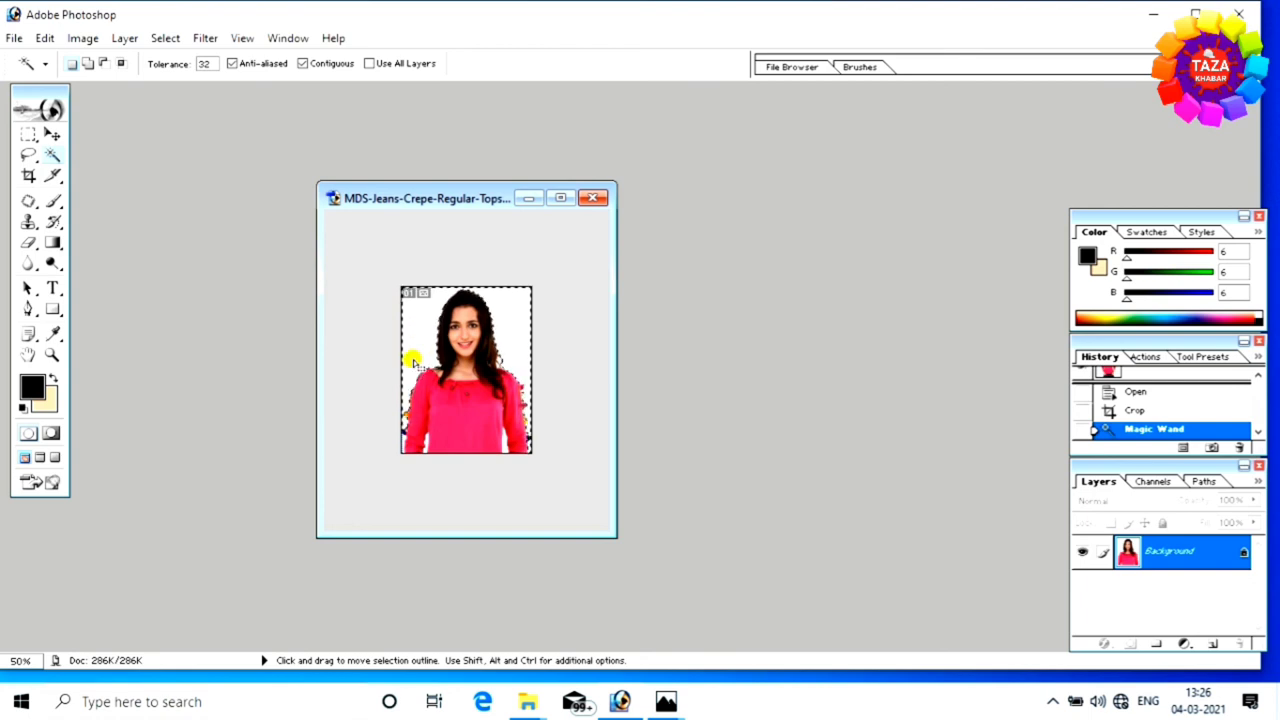
left_click(408, 354)
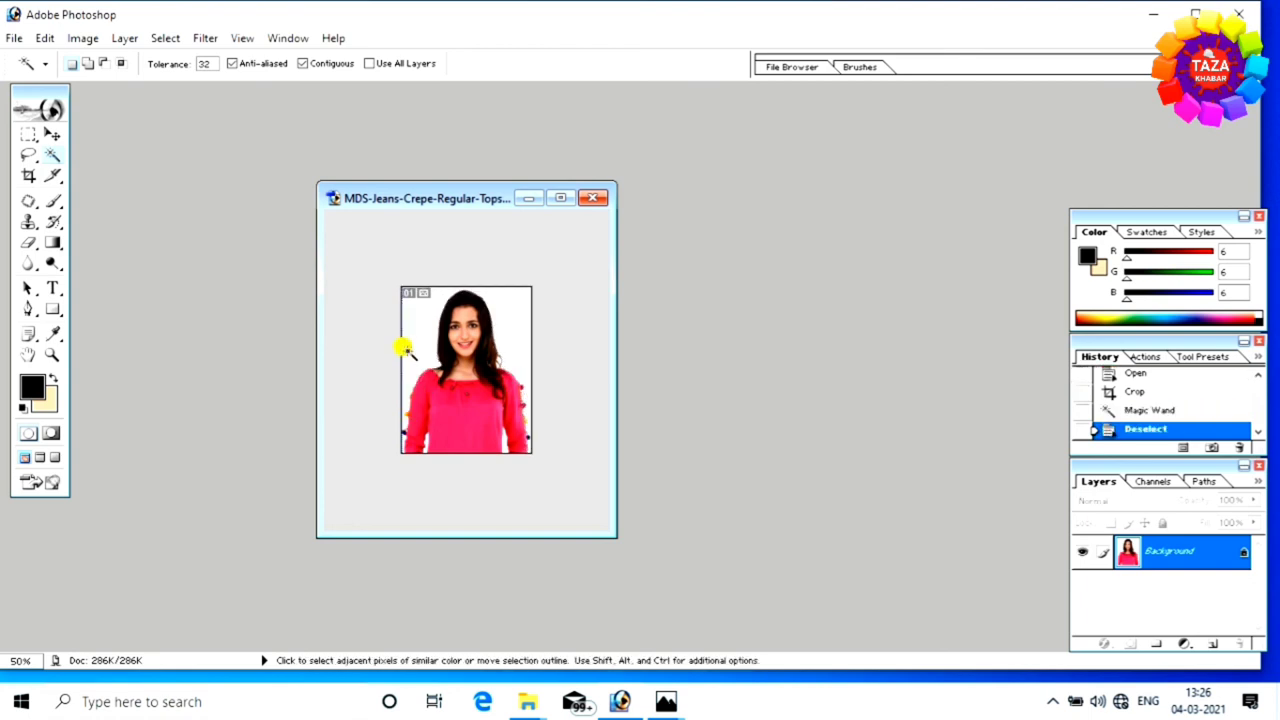
left_click(405, 392)
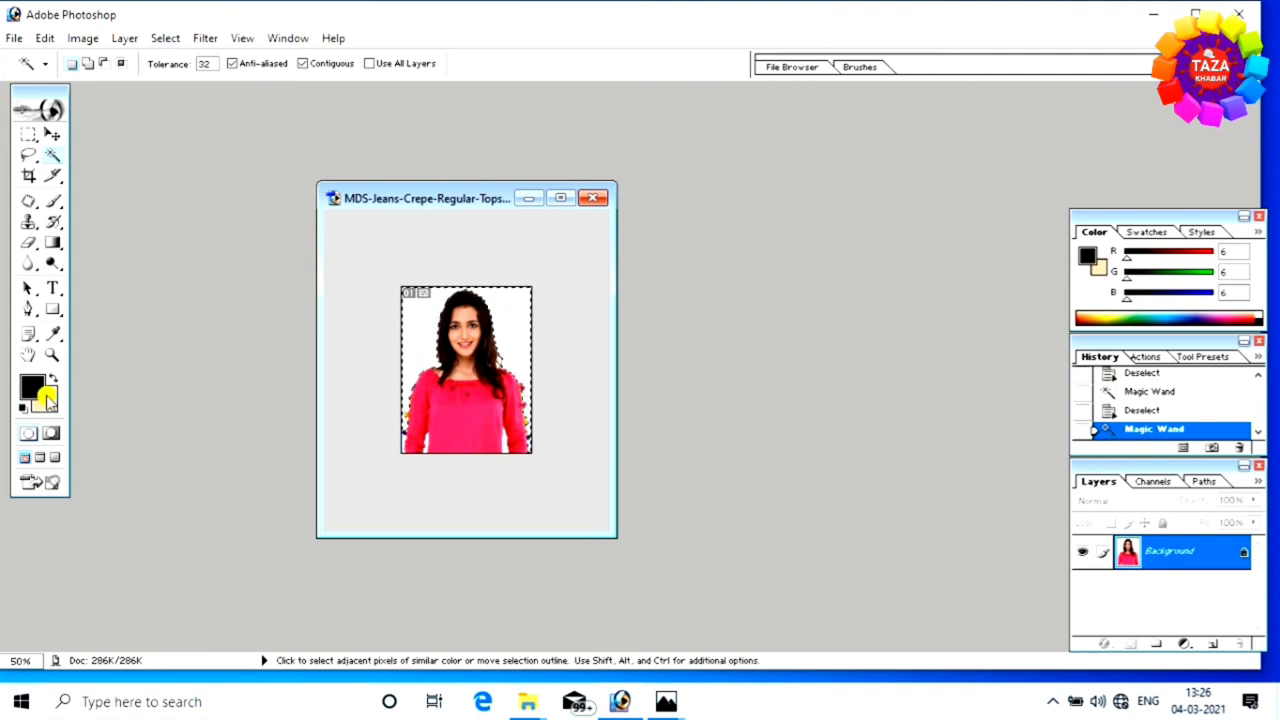
right_click(481, 291)
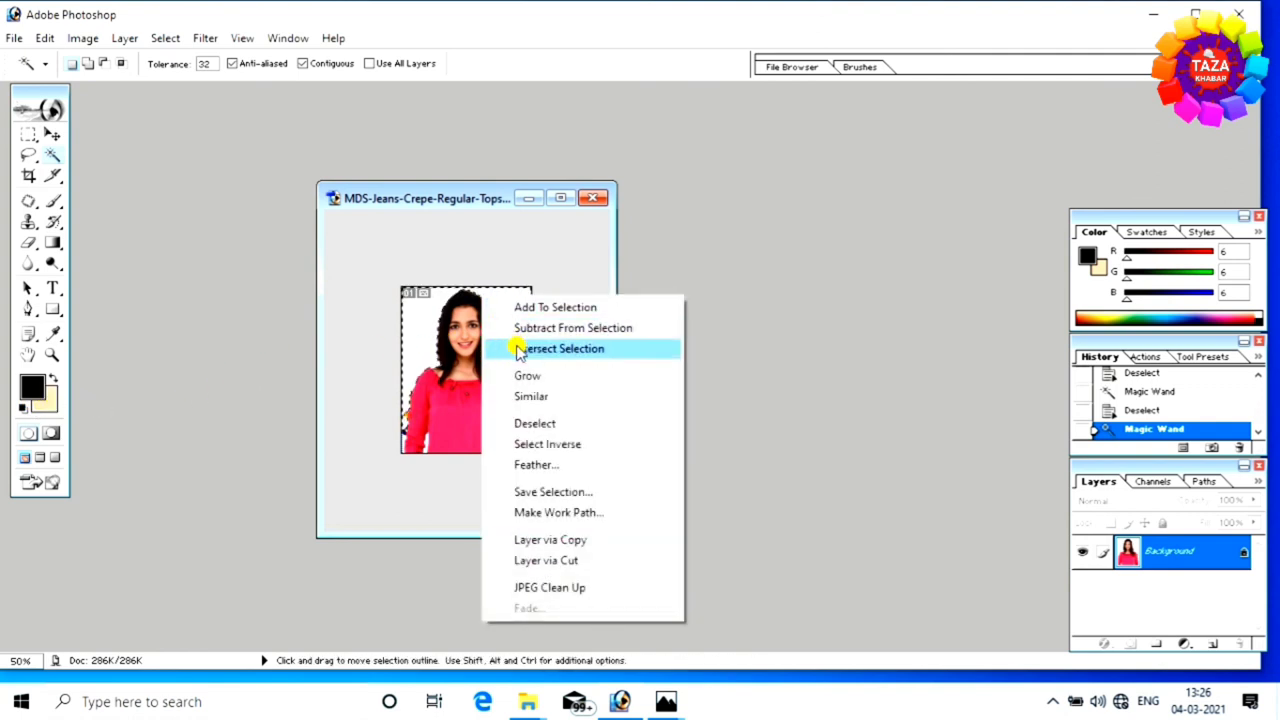
left_click(540, 464)
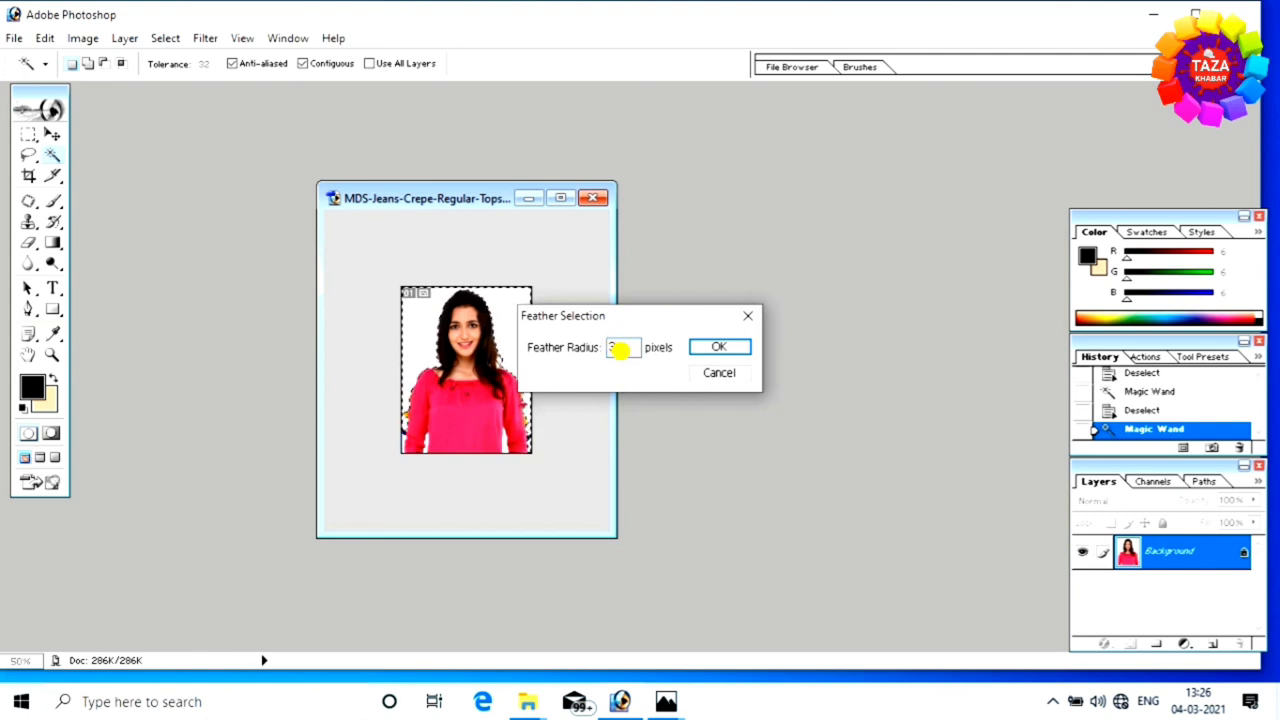
left_click(720, 346)
key("ctrl+d")
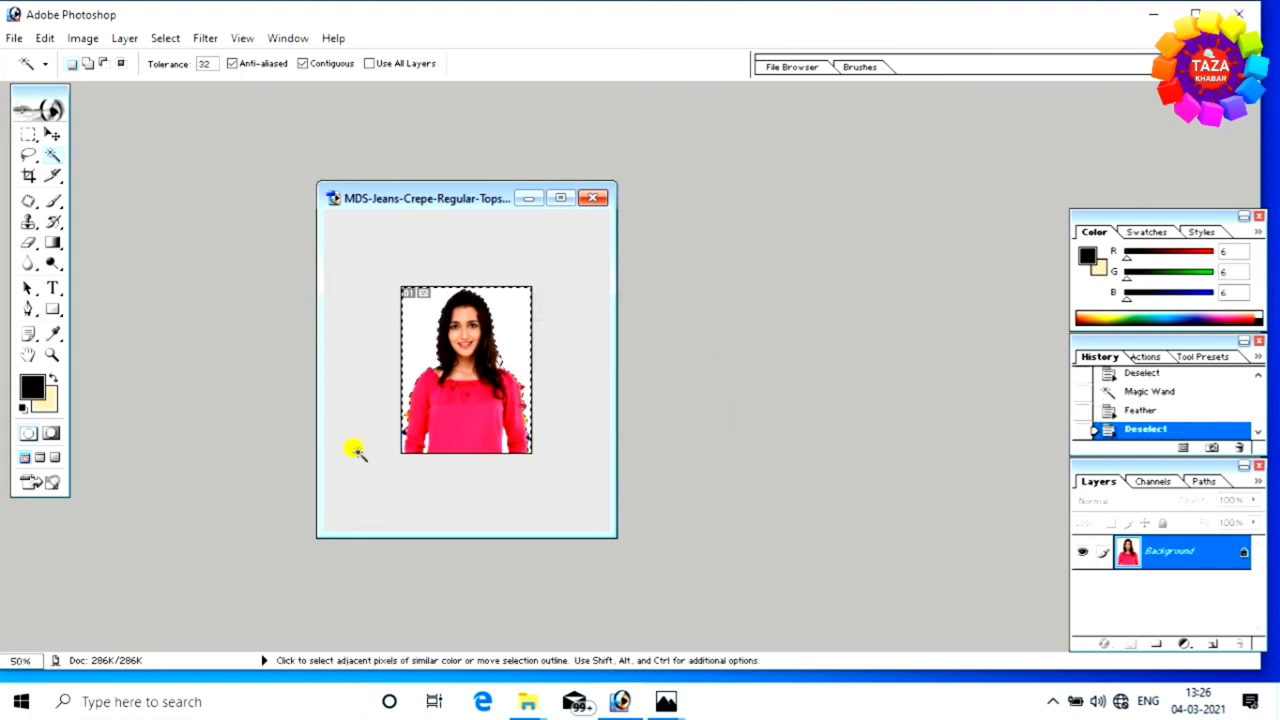
- Set the background colour to light cyan and fill the restored backdrop selection with it
left_click(51, 402)
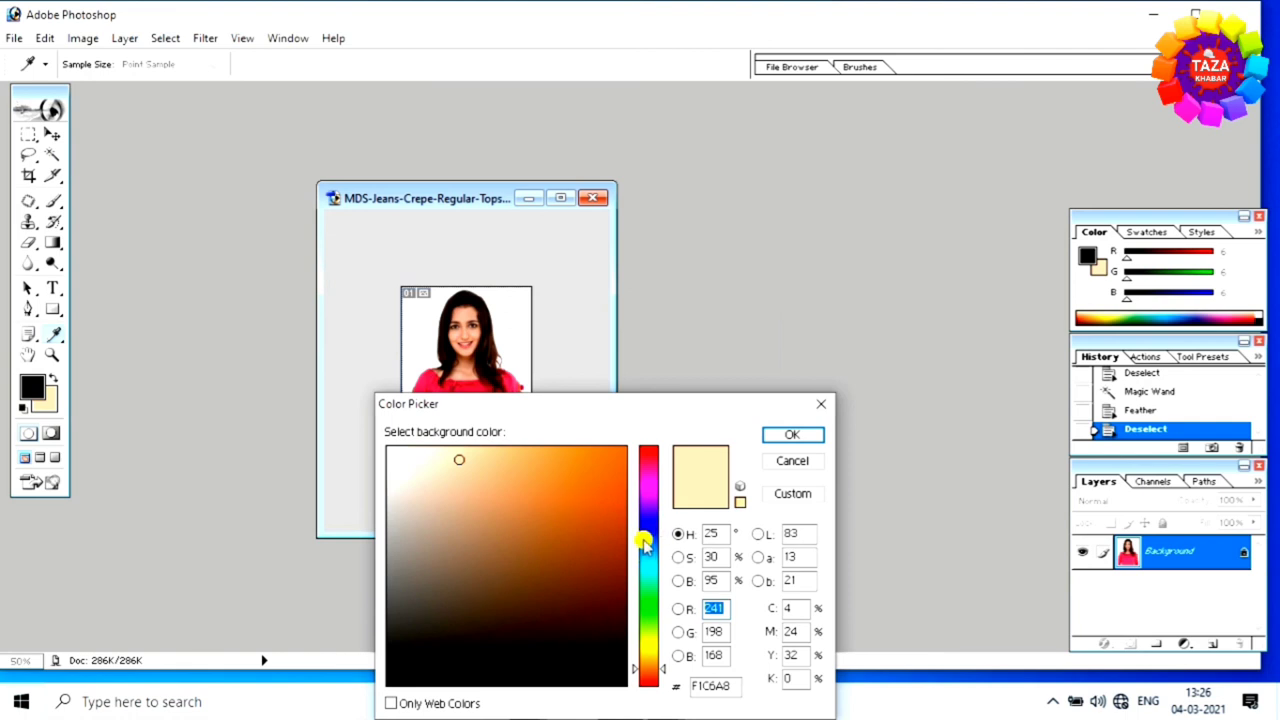
left_click(646, 568)
left_click(792, 434)
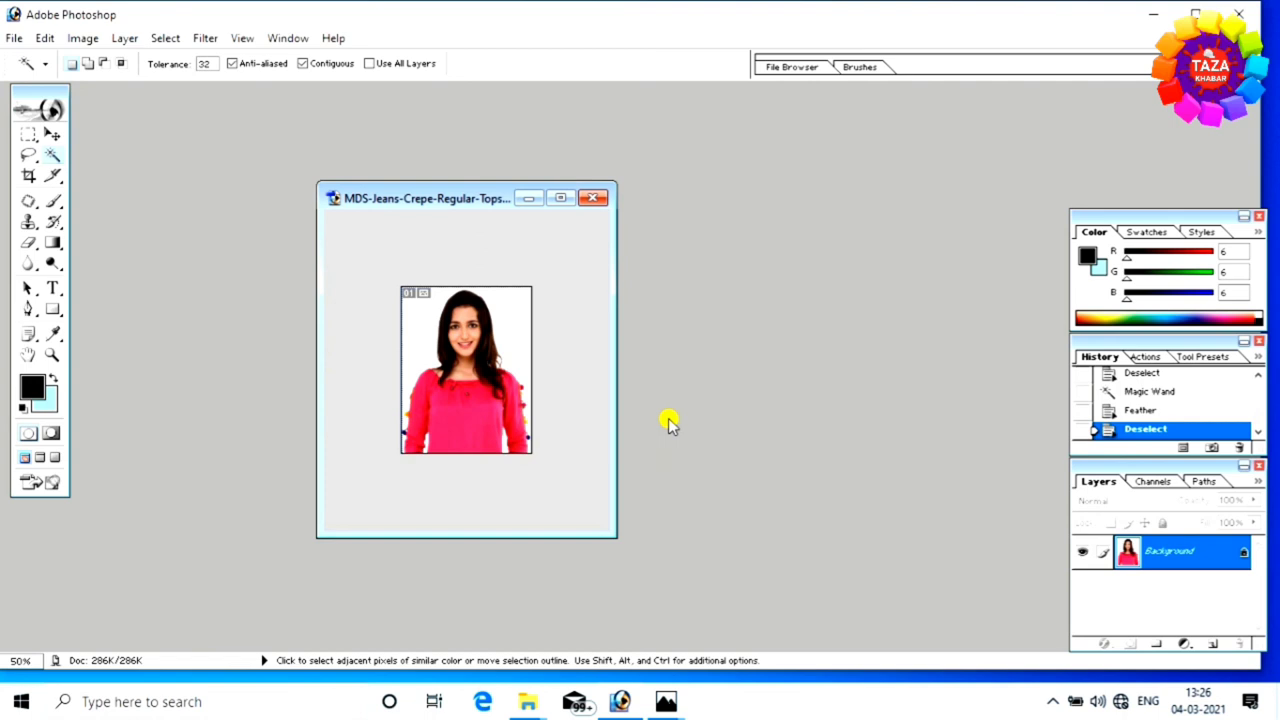
key("ctrl+z")
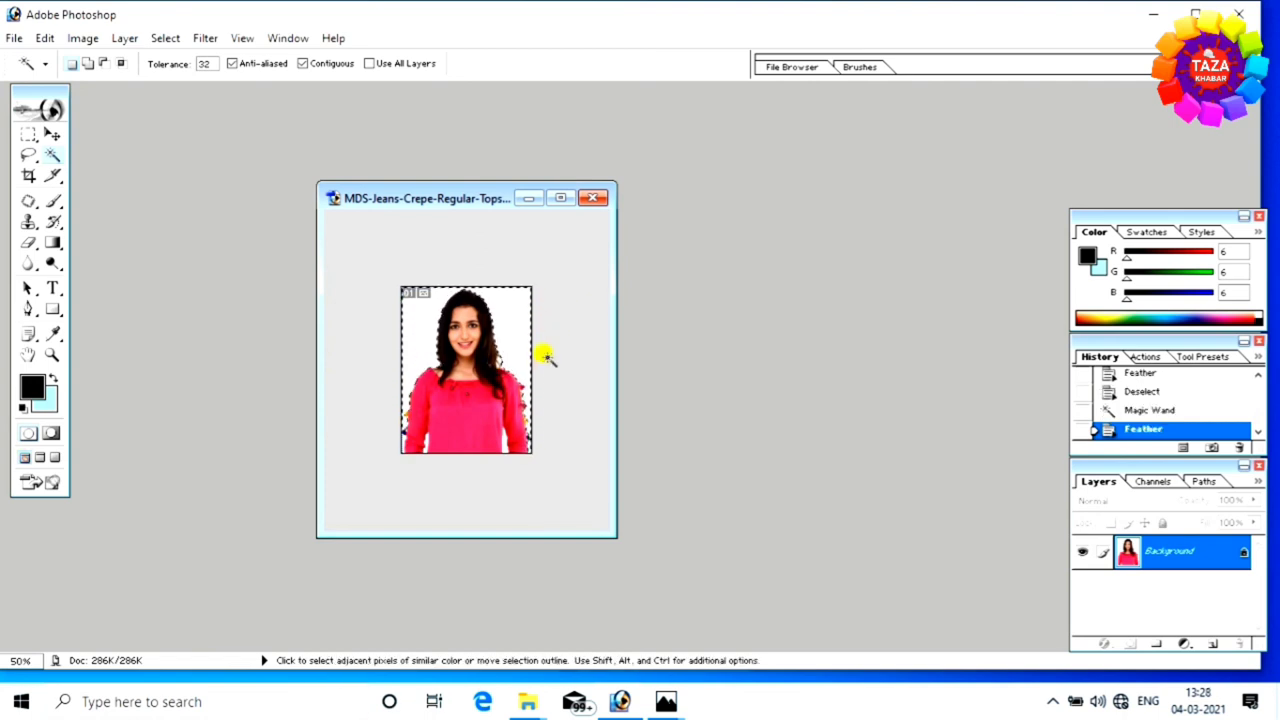
key("Delete")
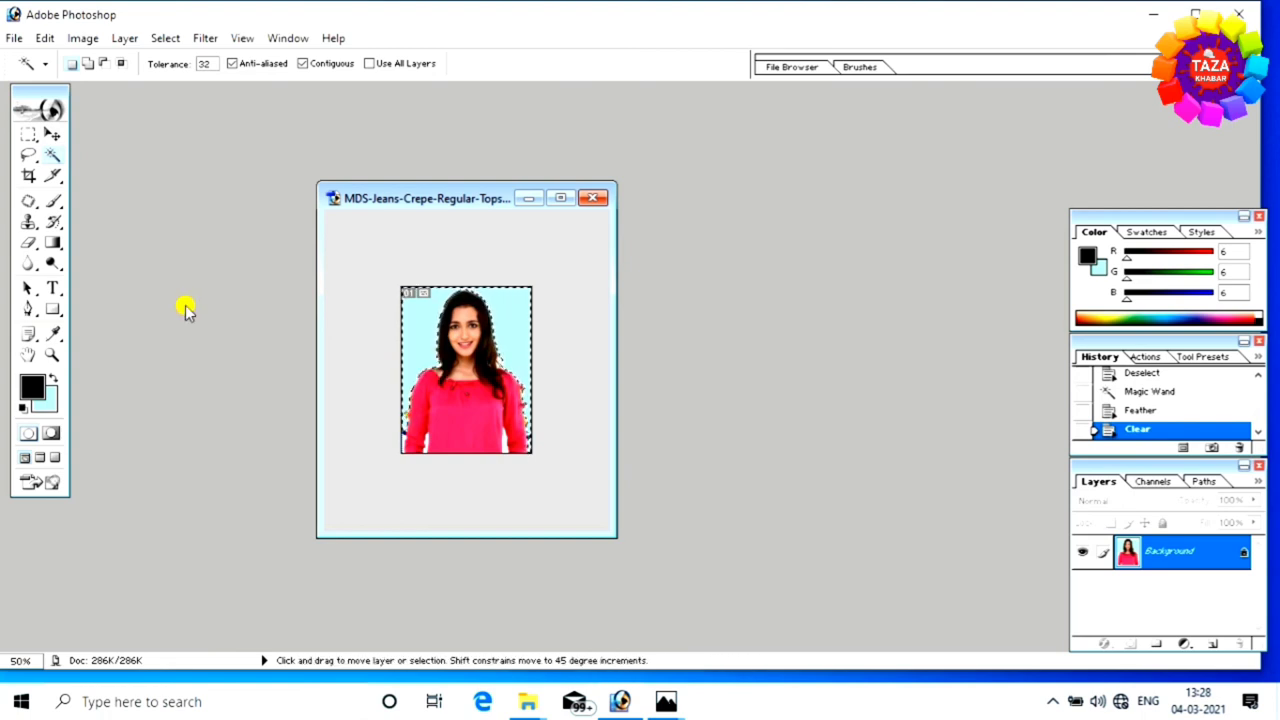
- Step backward three times to undo the cyan fill, feather and background selection
left_click(45, 38)
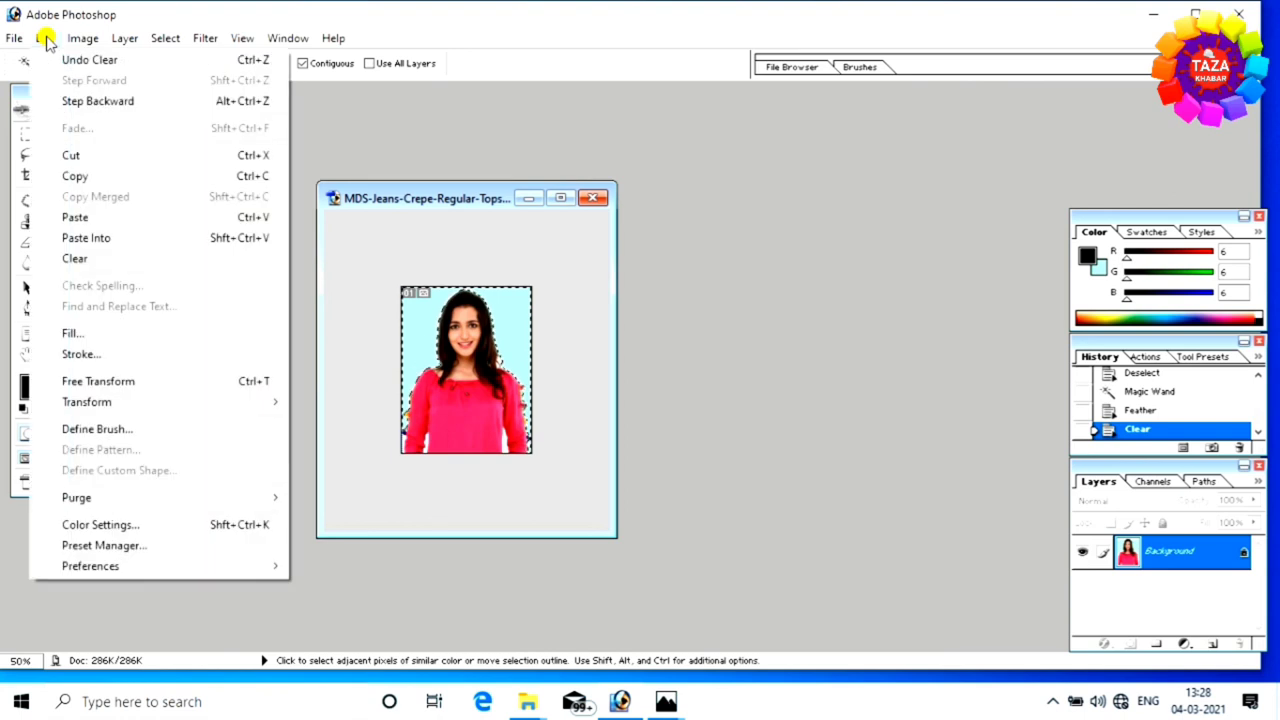
left_click(139, 106)
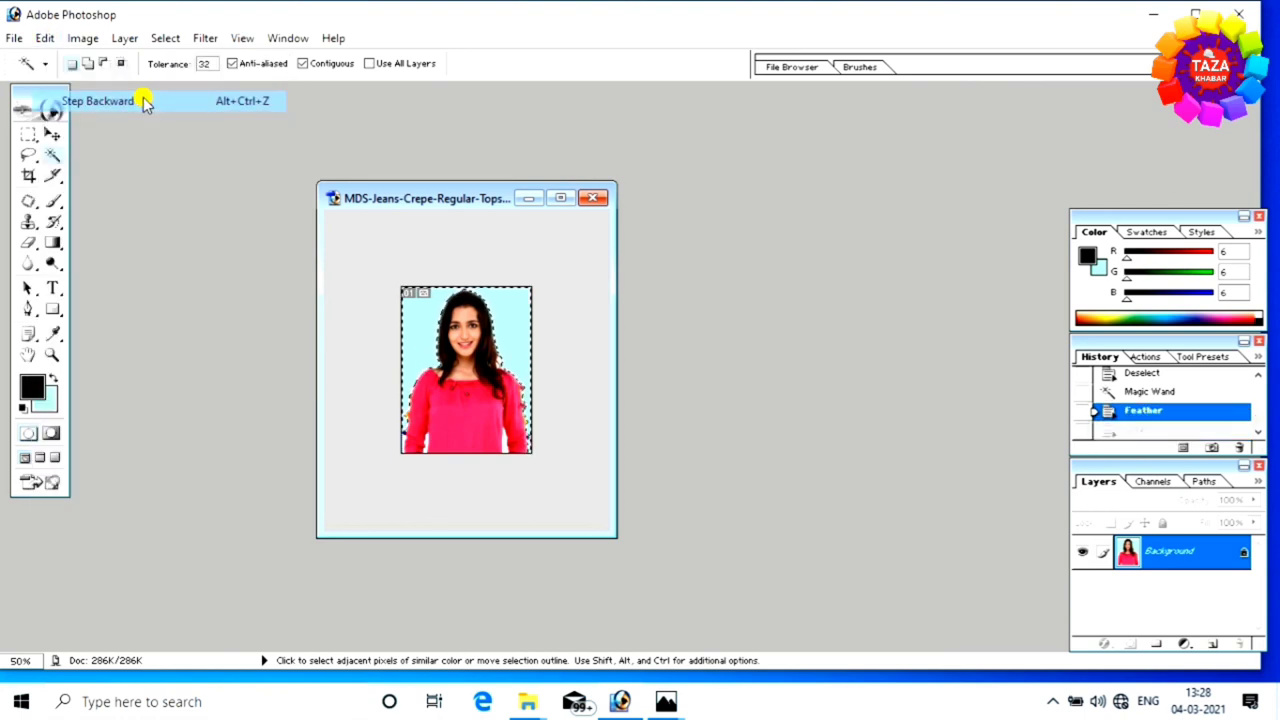
left_click(45, 38)
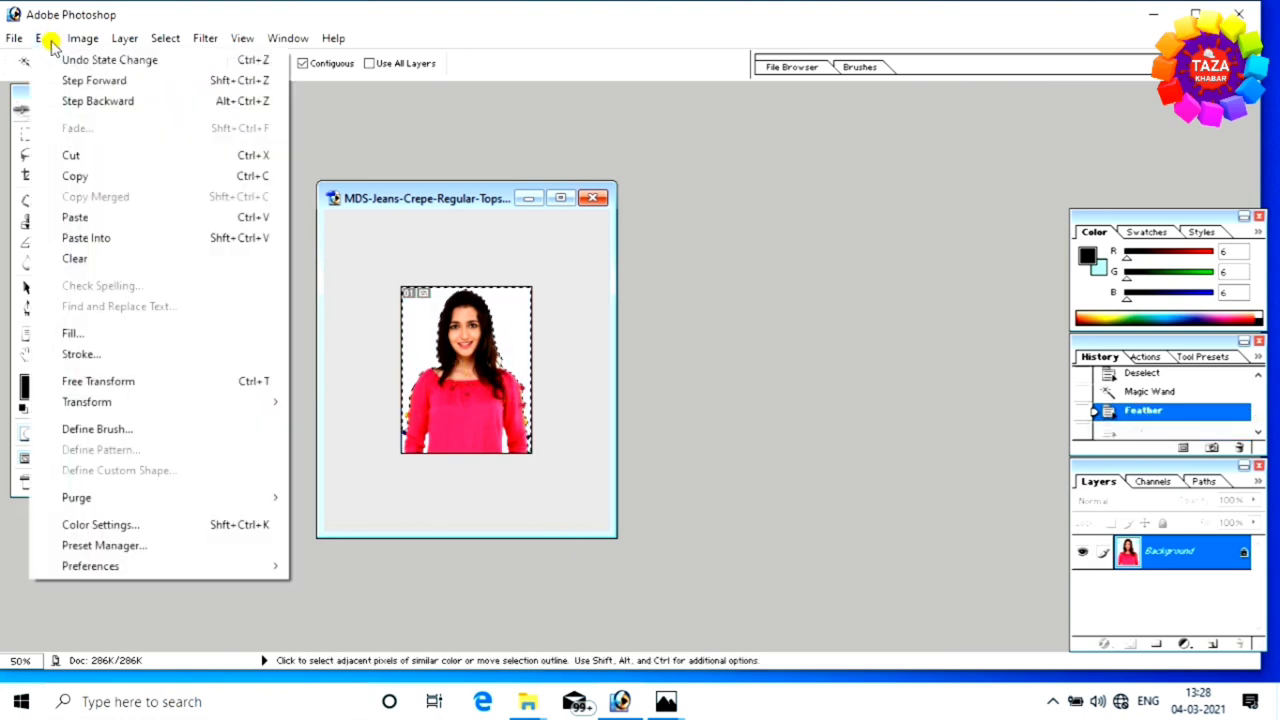
left_click(95, 102)
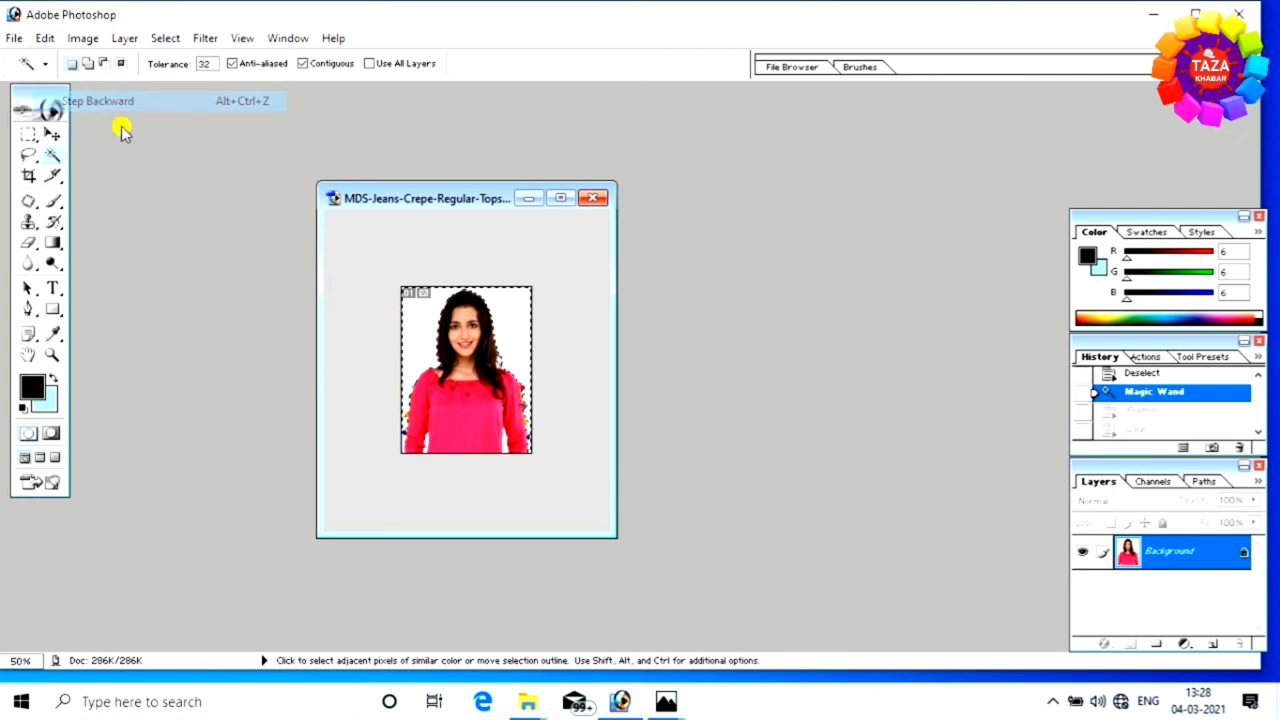
left_click(45, 38)
left_click(112, 101)
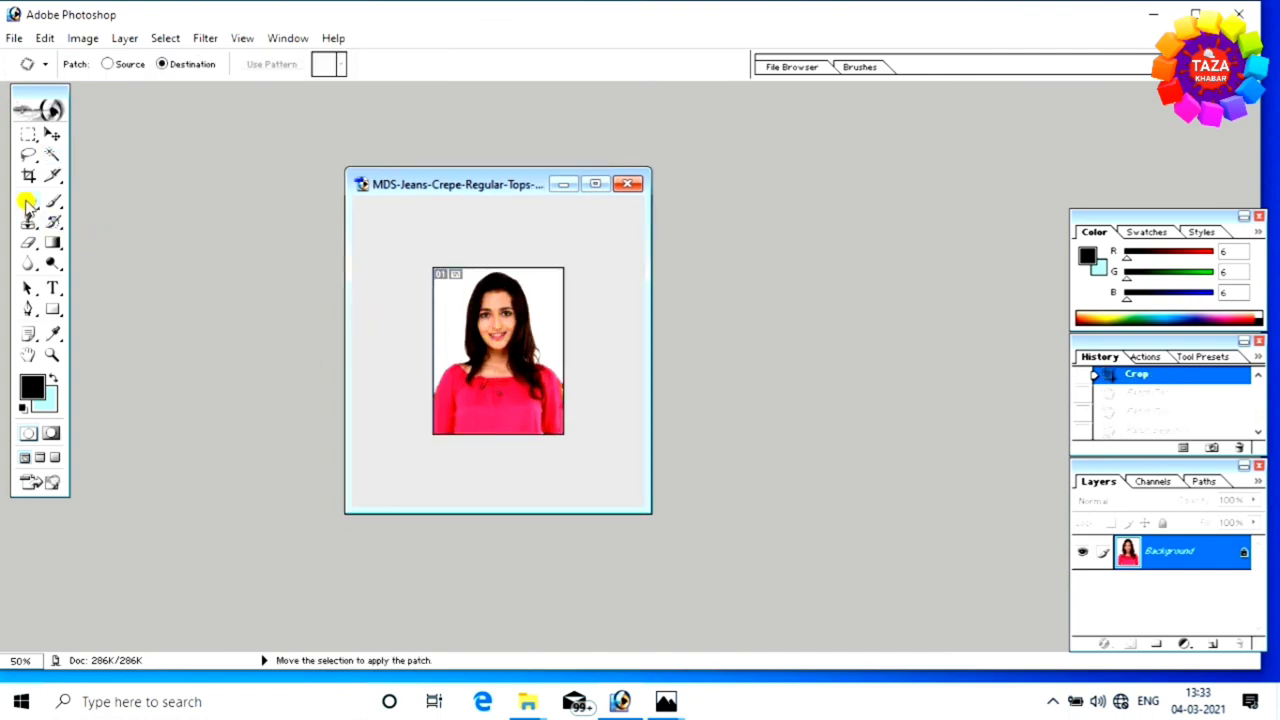
left_click(27, 203)
left_click(105, 219)
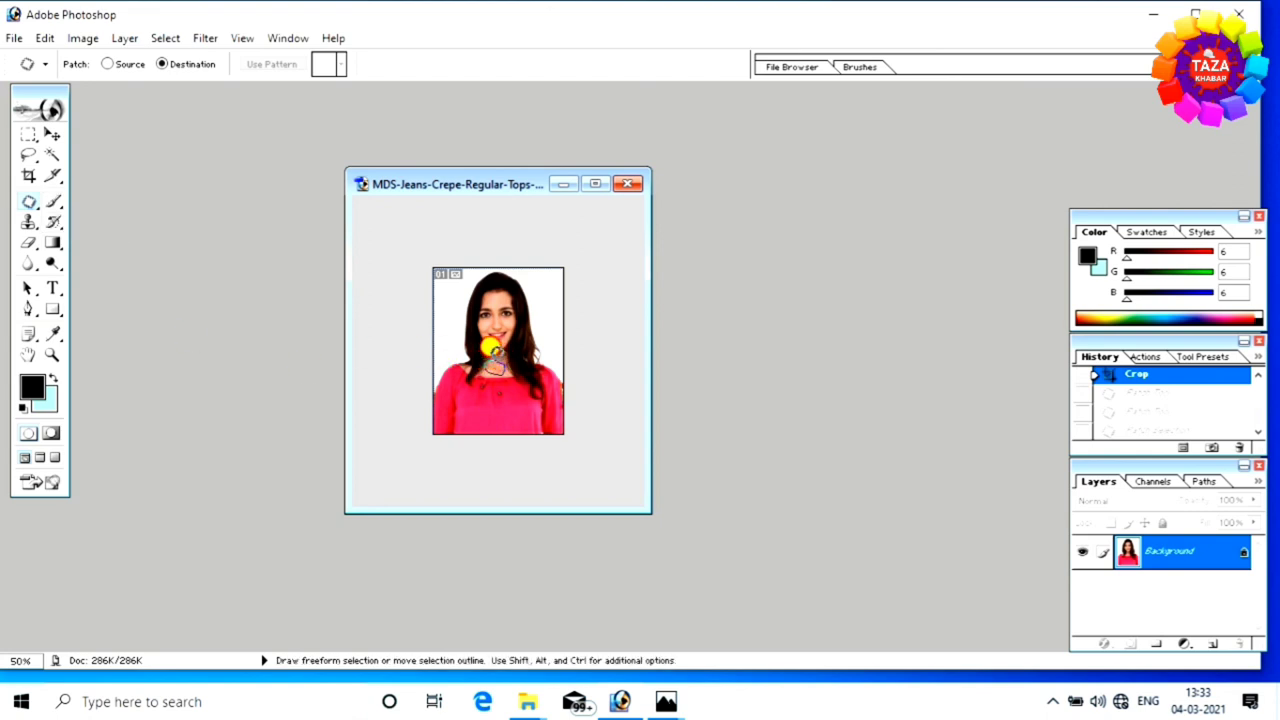
left_click_drag(490, 350, 493, 334)
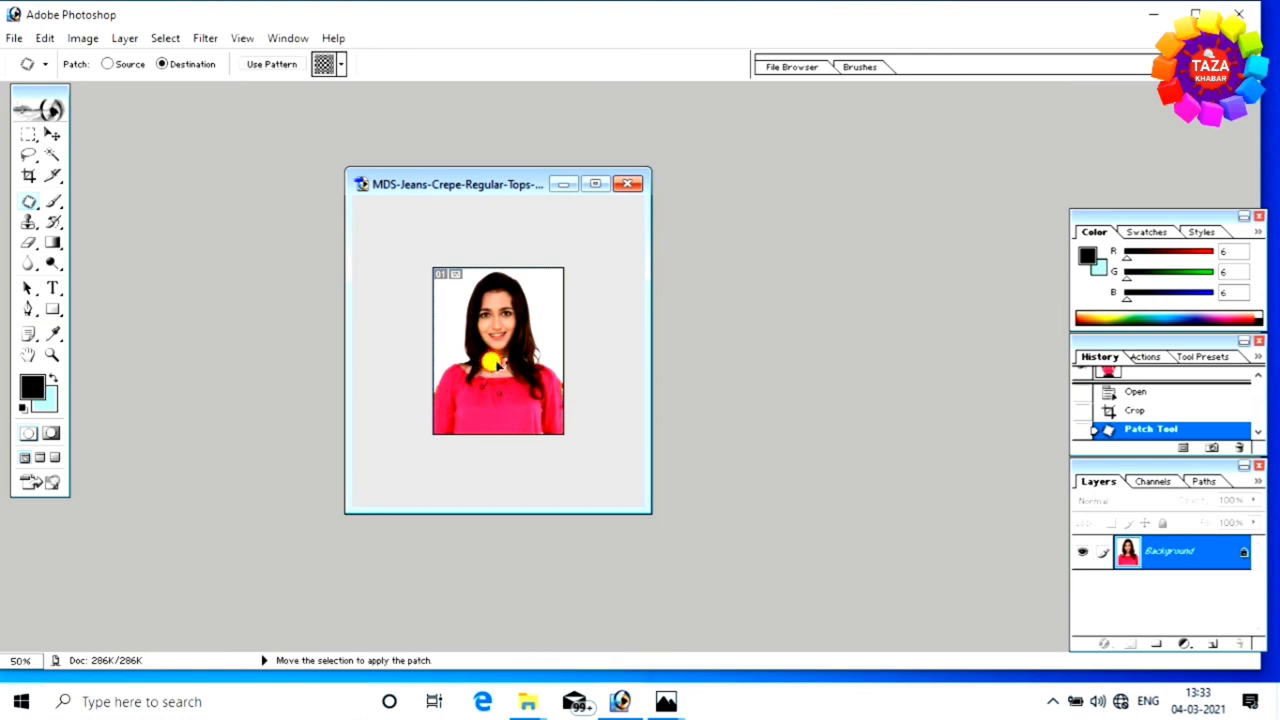
left_click_drag(505, 326, 500, 330)
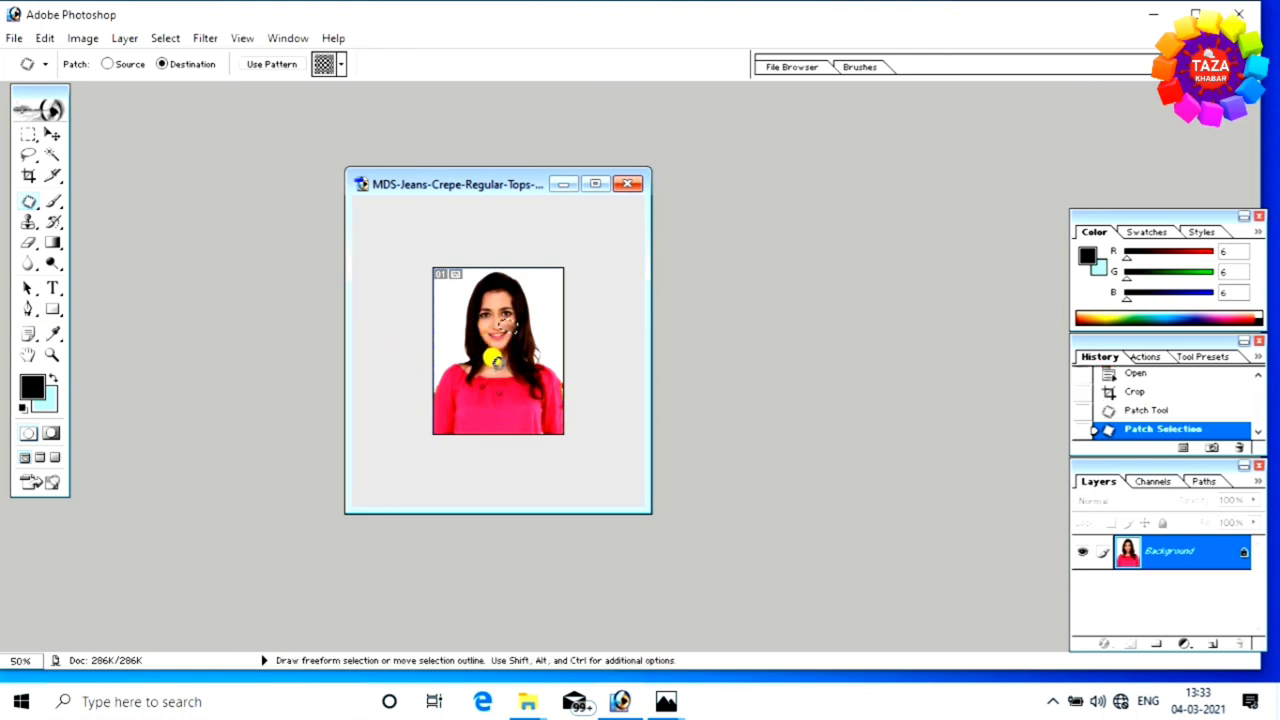
key("ctrl+alt+z")
key("ctrl+alt+z")
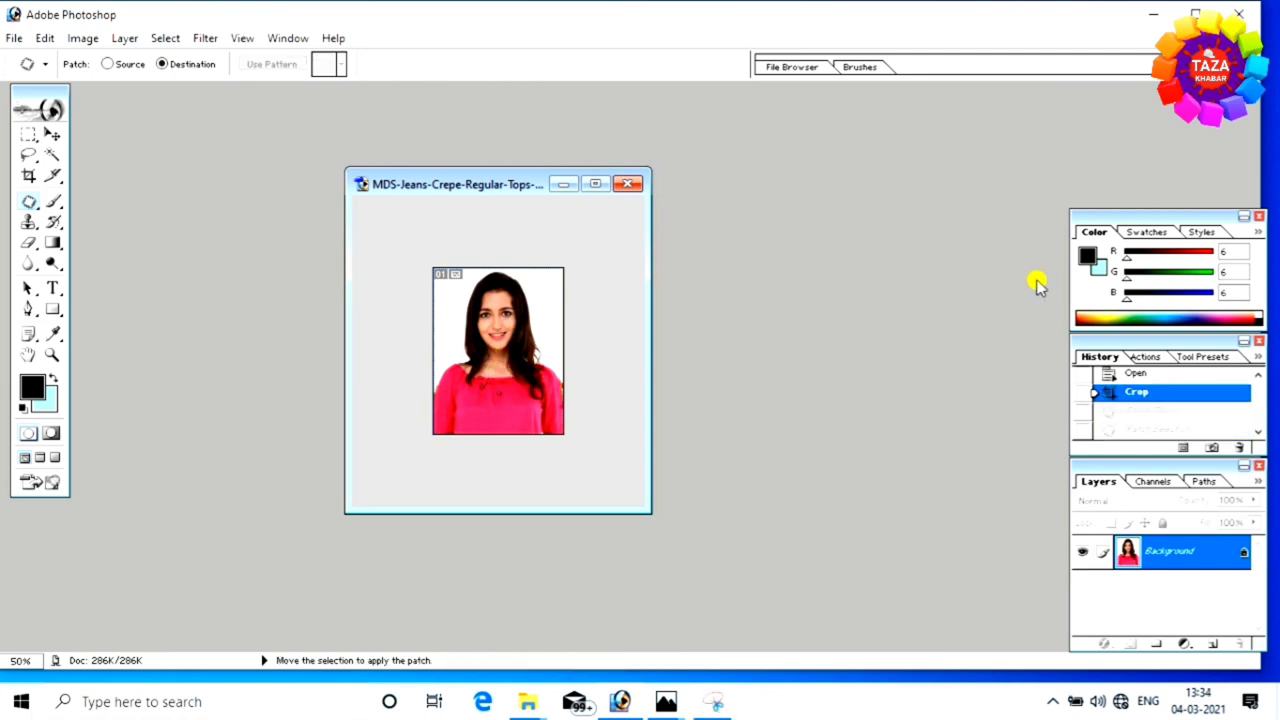